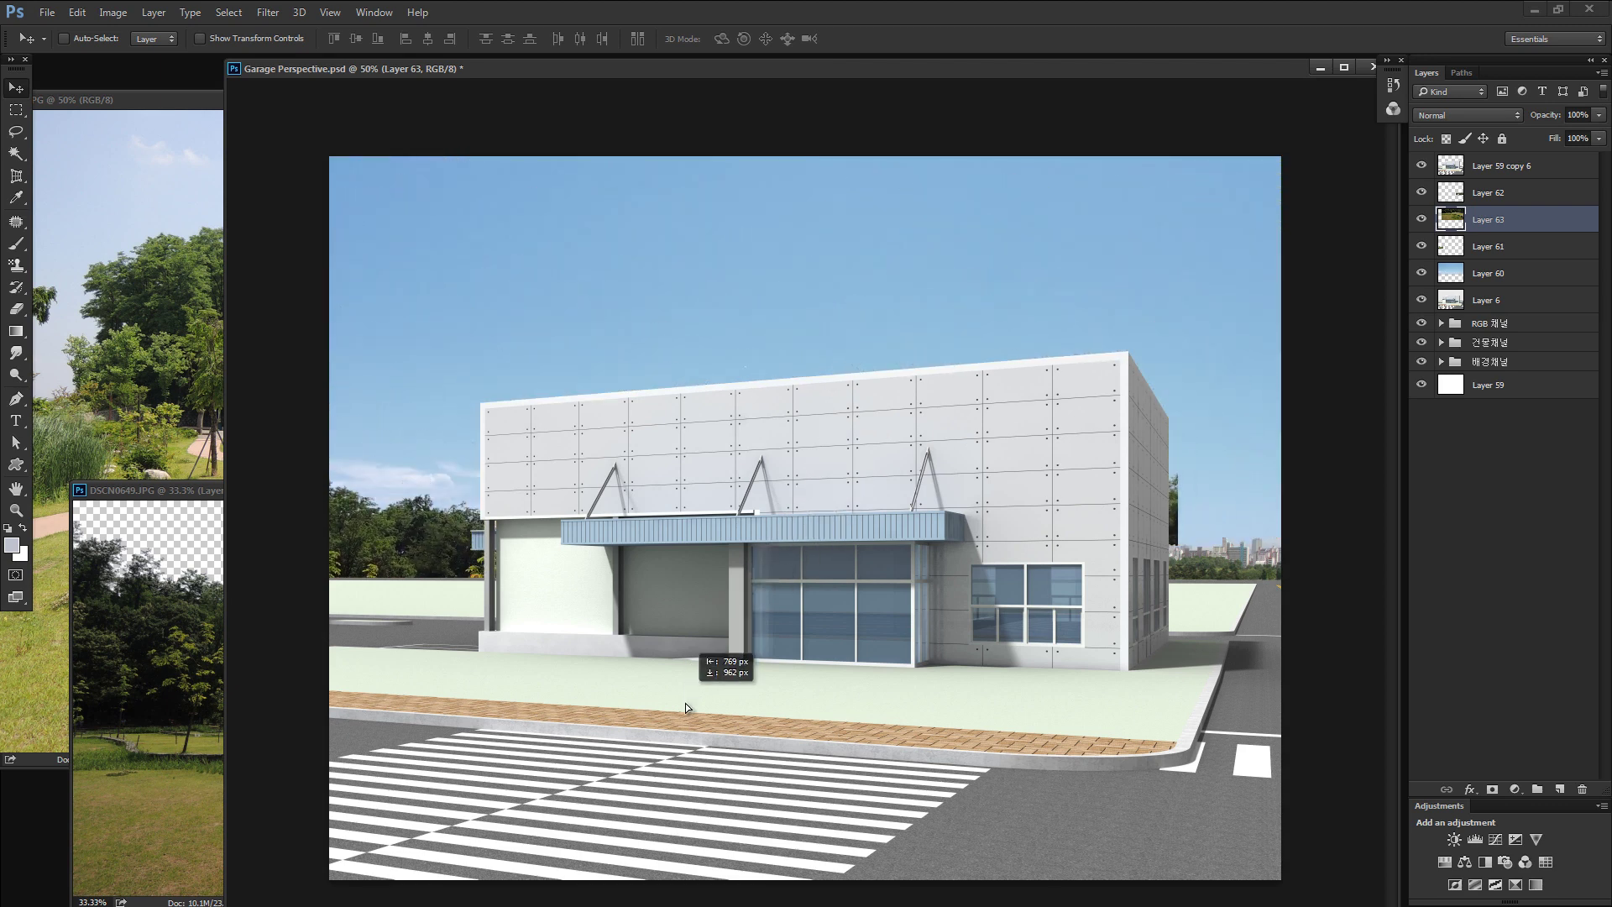
Scale the tree photo (Layer 63) down to about 42% and place it beside the building.
{"action": "left_click_drag", "start_coordinate": [790, 670], "coordinate": [748, 583]}
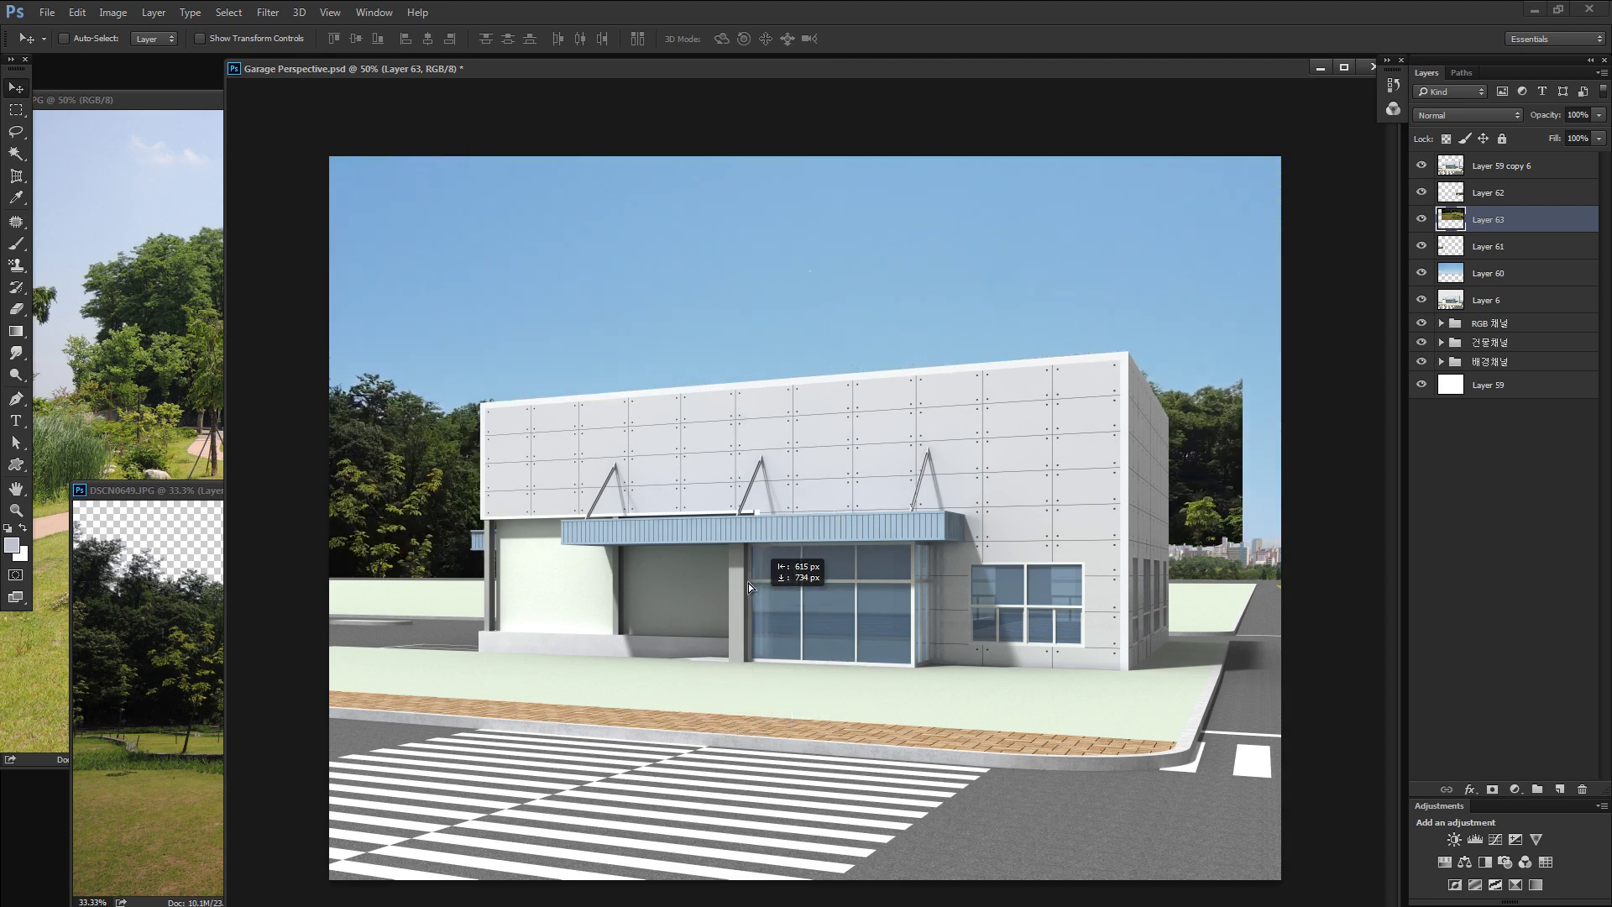
{"action": "key", "text": "ctrl+t"}
{"action": "left_click_drag", "start_coordinate": [1240, 257], "coordinate": [626, 599]}
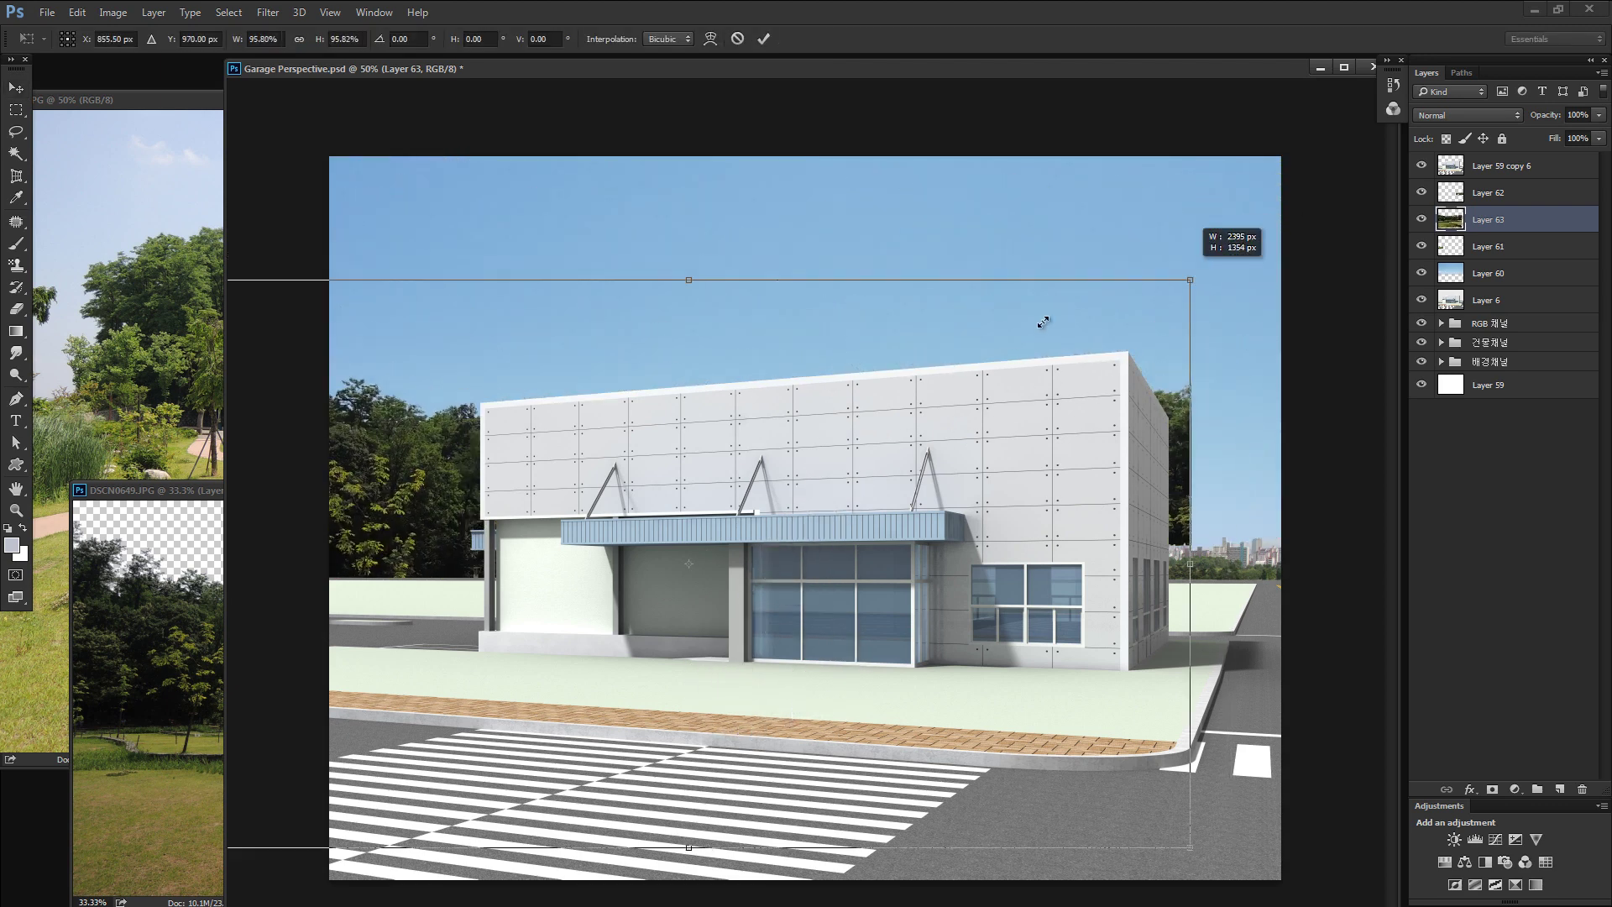
{"action": "left_click_drag", "start_coordinate": [517, 613], "coordinate": [542, 559]}
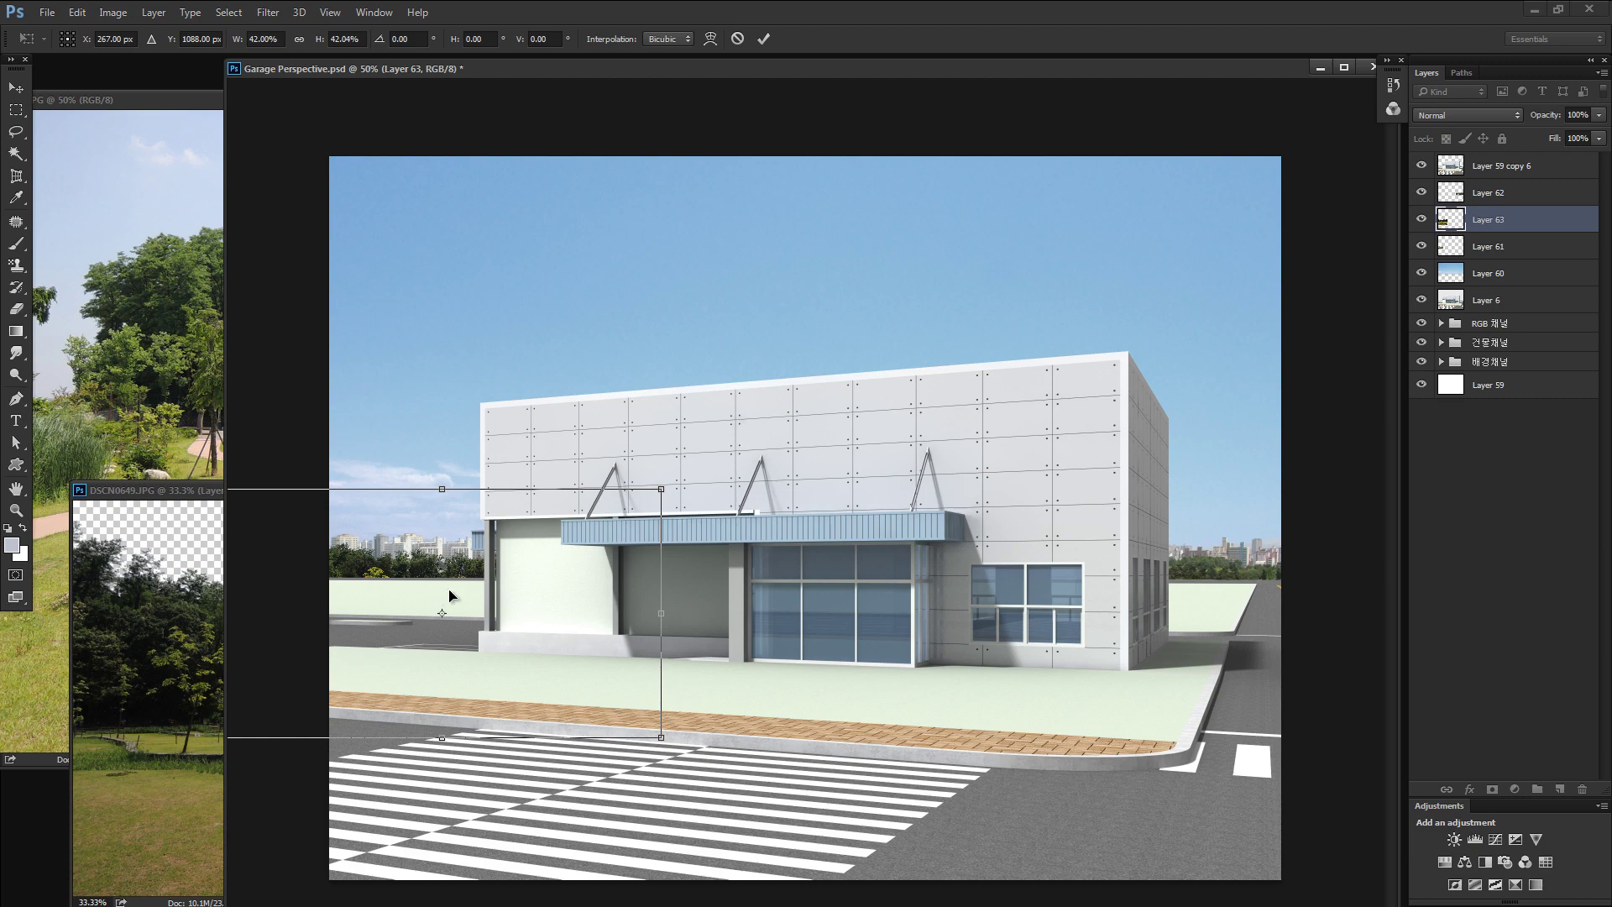
Zoom to 320% on the building's lower-left corner, then pick the Lasso tool and view its flyout.
{"action": "key", "text": "z"}
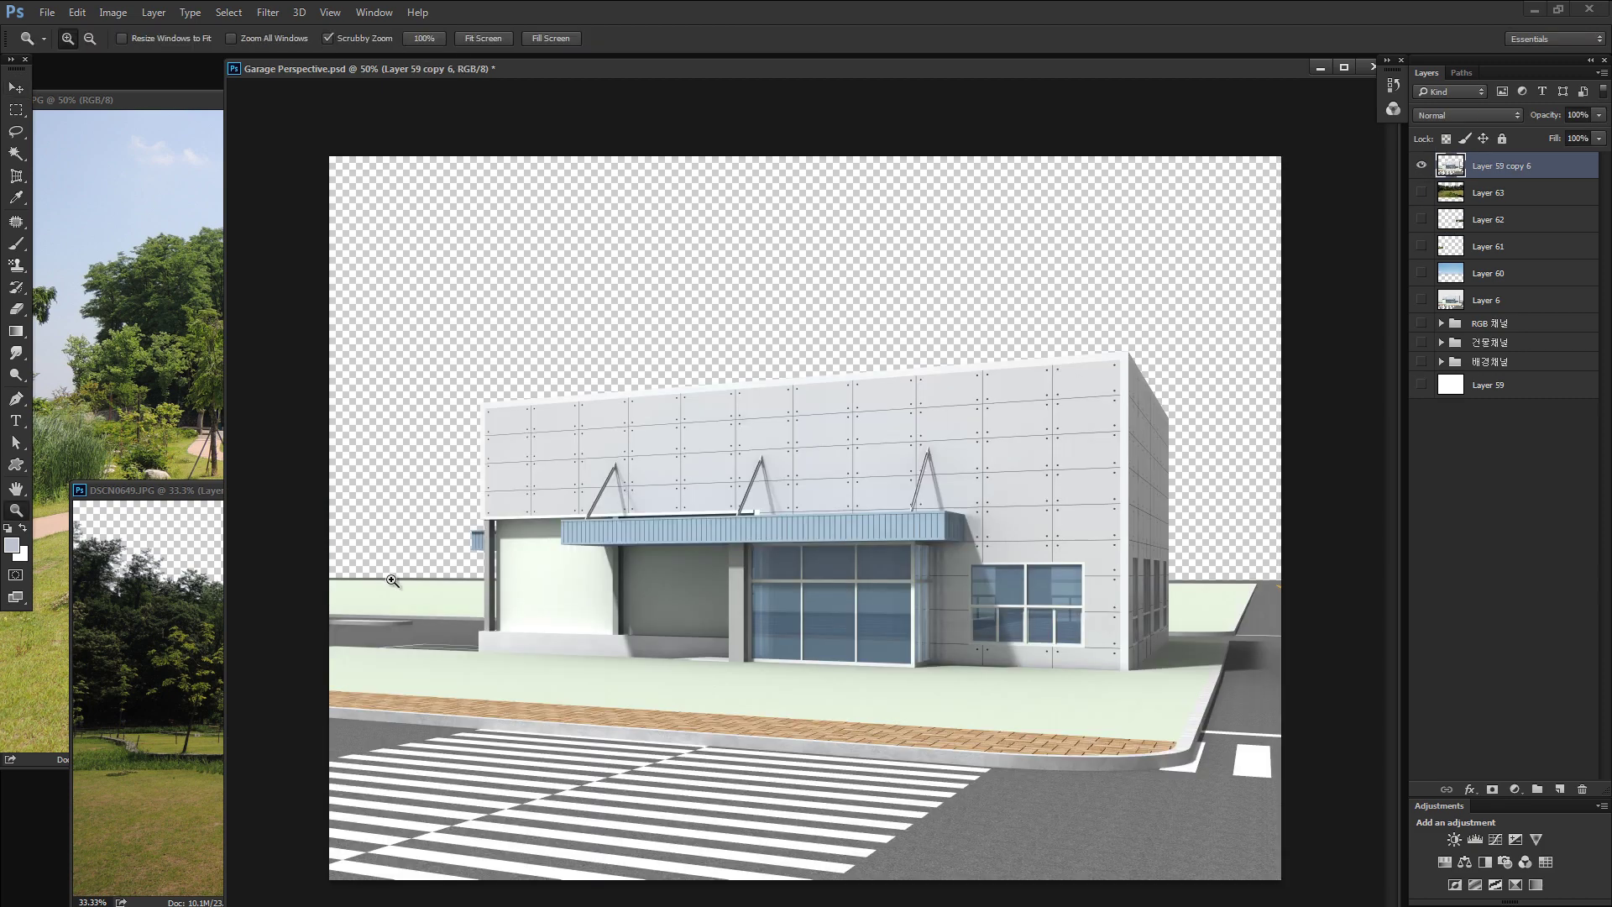
{"action": "mouse_move", "coordinate": [486, 558]}
{"action": "left_mouse_down"}
{"action": "mouse_move", "coordinate": [453, 581]}
{"action": "mouse_move", "coordinate": [820, 532]}
{"action": "left_mouse_up"}
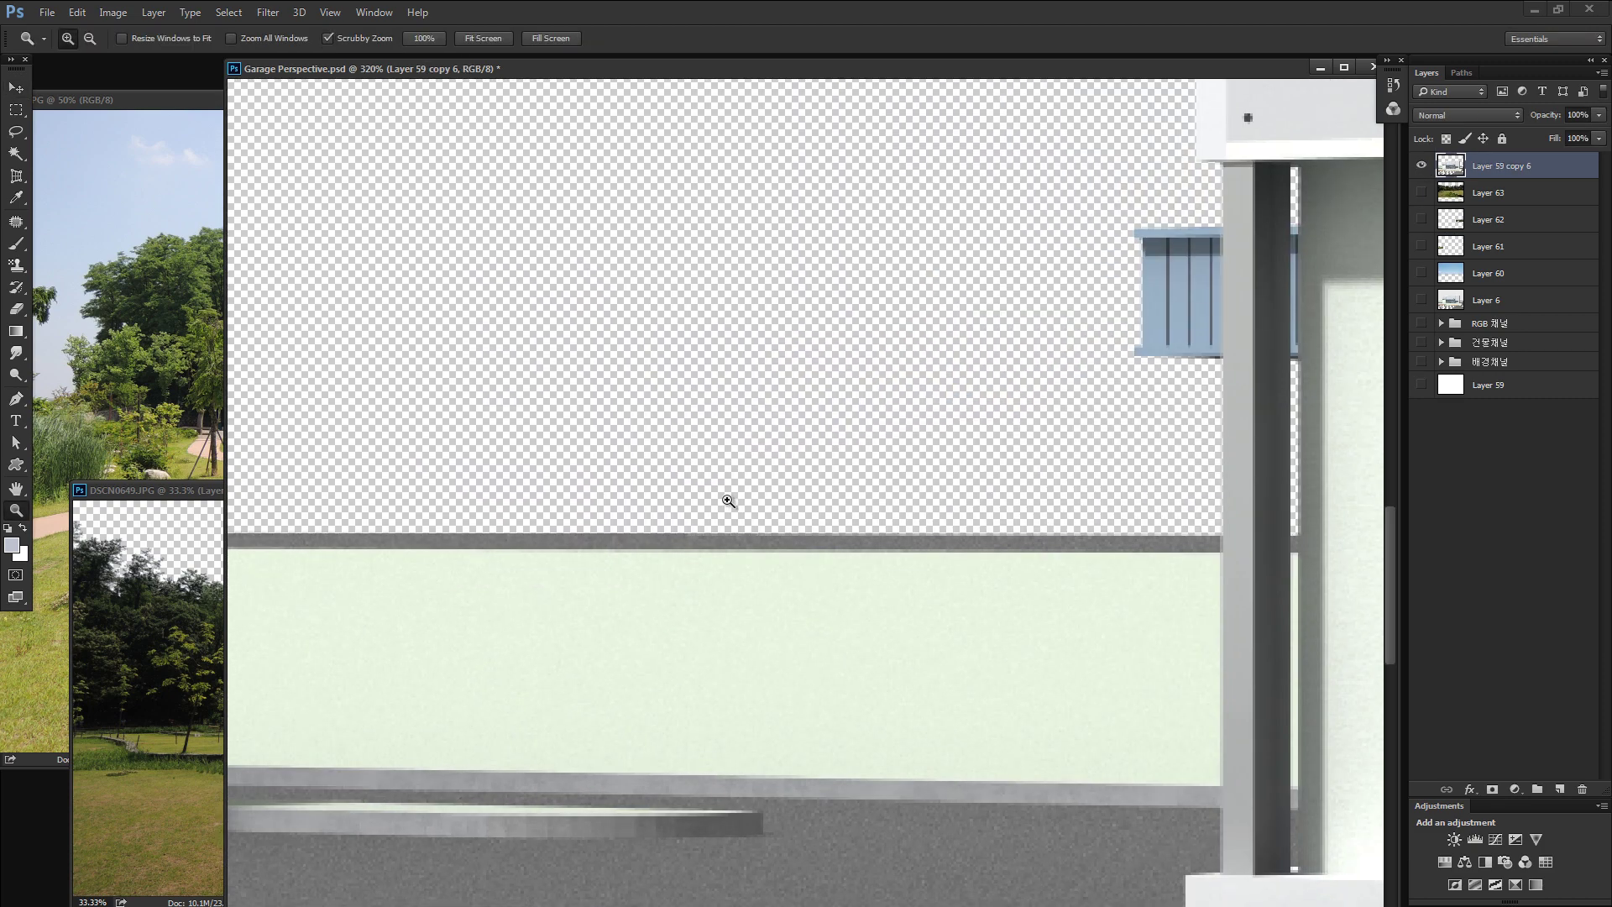
{"action": "key", "text": "l"}
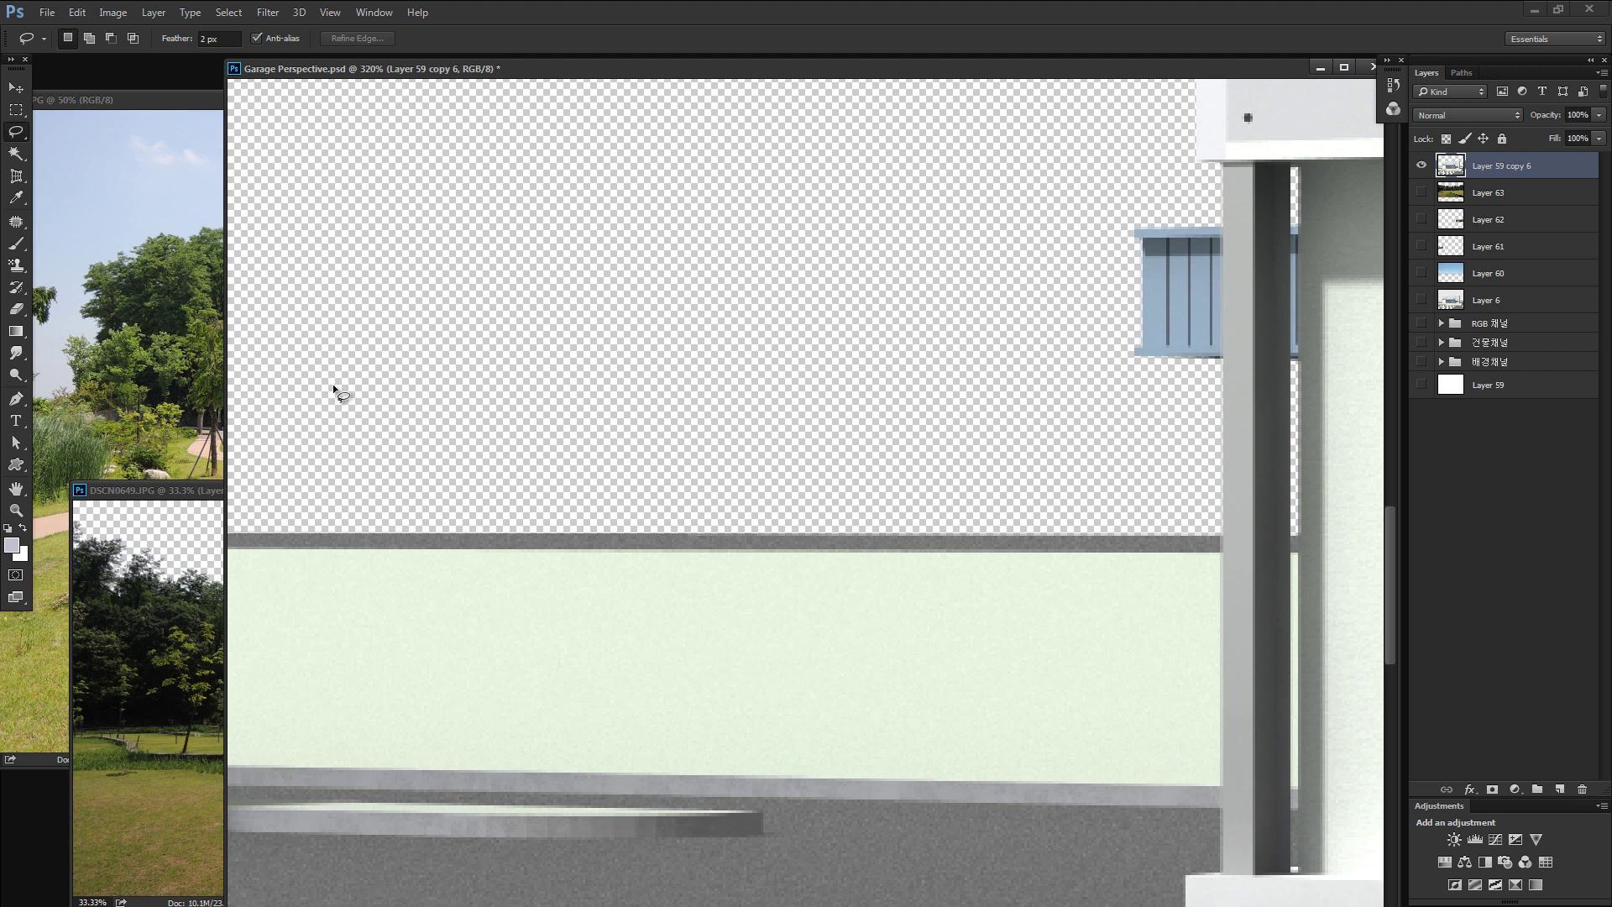
{"action": "right_click", "coordinate": [19, 134]}
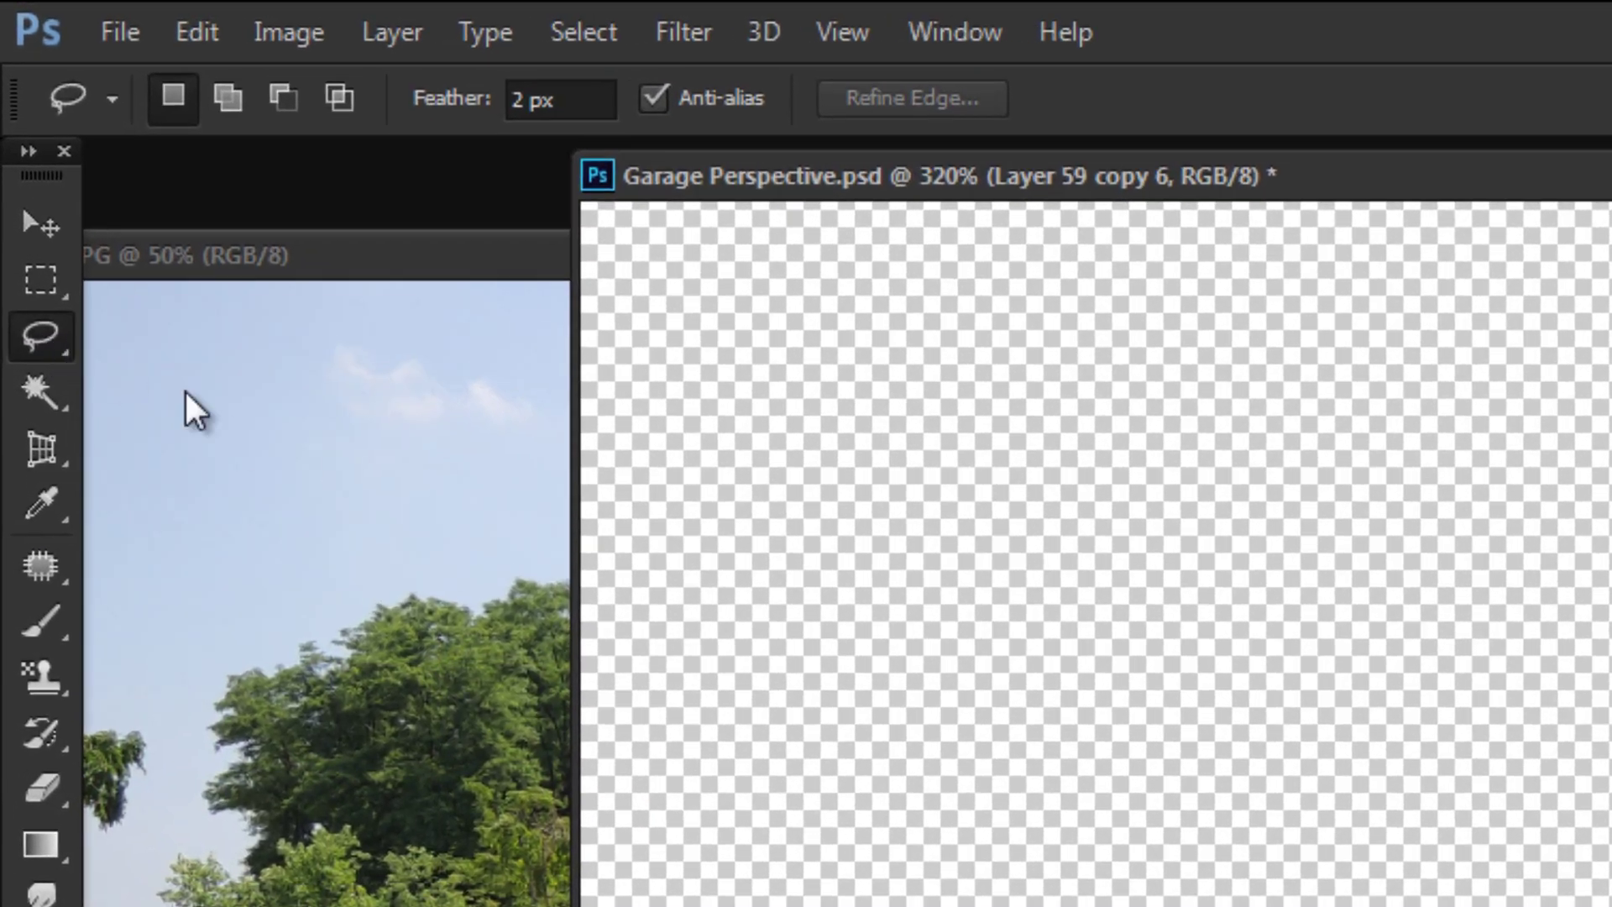
{"action": "right_click", "coordinate": [43, 333]}
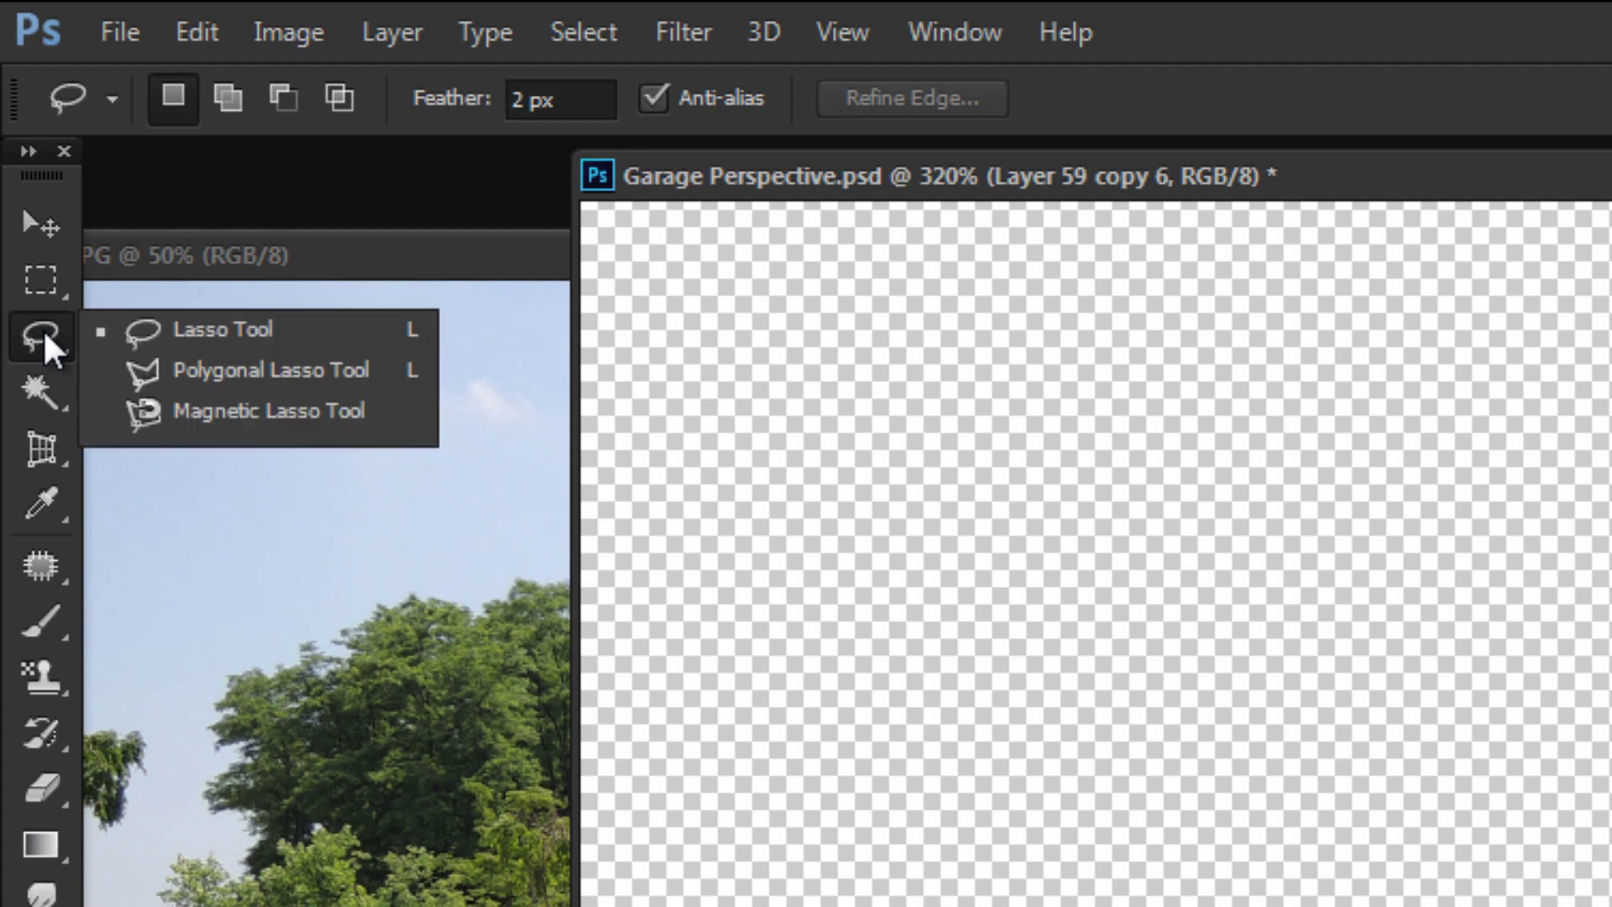
{"action": "key", "text": "Escape"}
{"action": "right_click", "coordinate": [44, 336]}
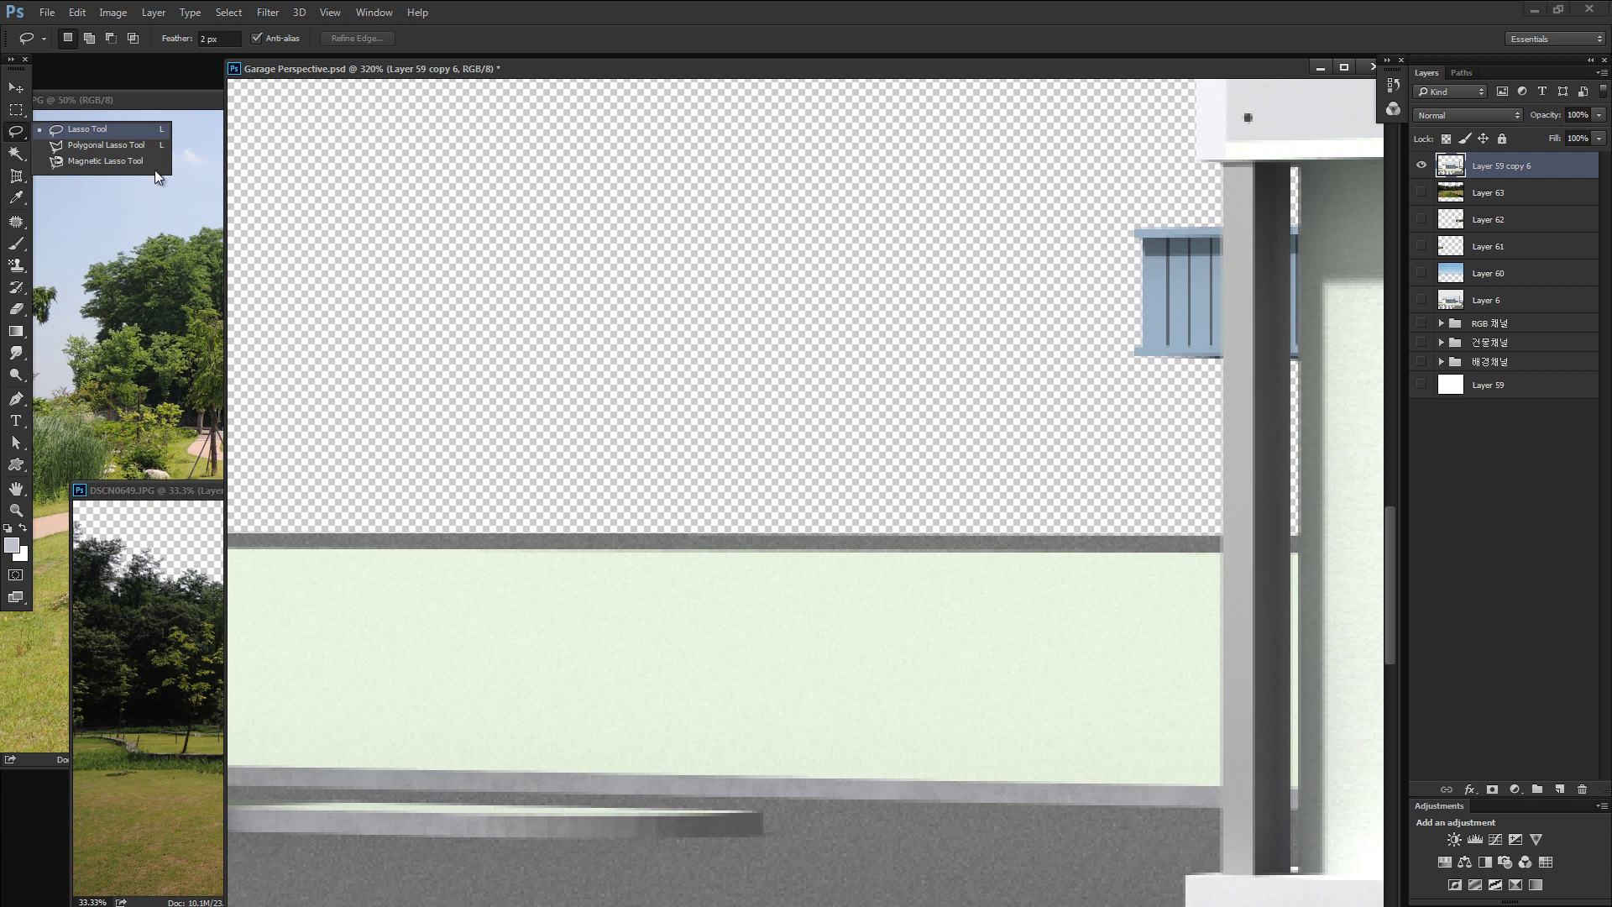
Draw a freehand Lasso selection over the wall, test-move it, then undo and deselect.
{"action": "left_click", "coordinate": [89, 129]}
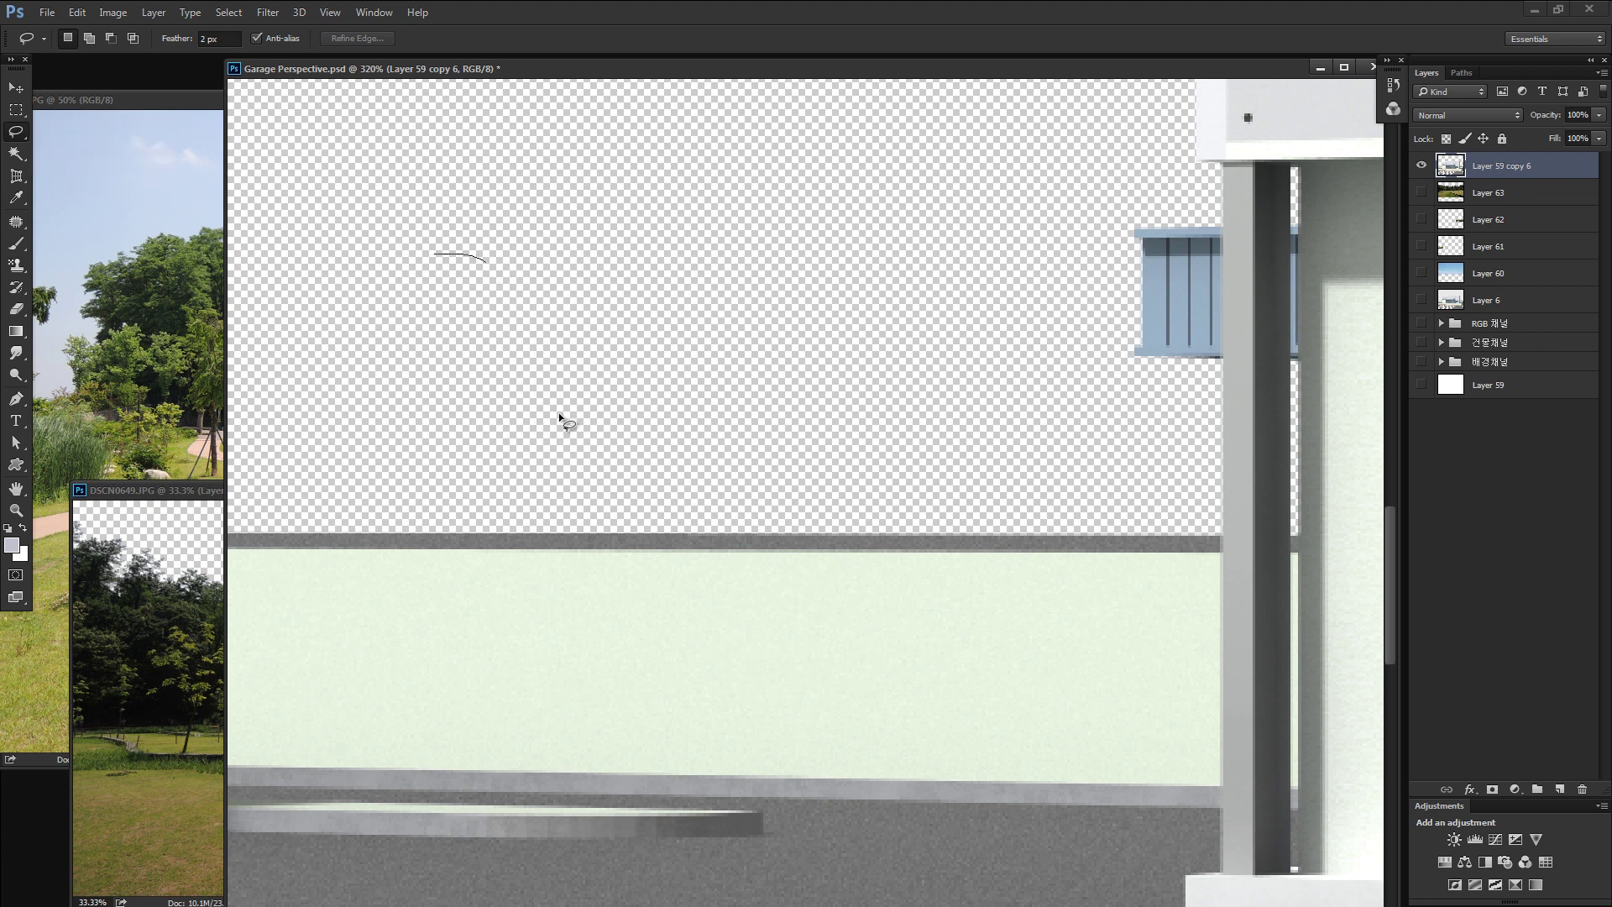
{"action": "left_click_drag", "start_coordinate": [482, 259], "coordinate": [506, 424]}
{"action": "left_click_drag", "start_coordinate": [637, 334], "coordinate": [562, 354]}
{"action": "mouse_move", "coordinate": [588, 471]}
{"action": "left_mouse_down"}
{"action": "mouse_move", "coordinate": [619, 338]}
{"action": "mouse_move", "coordinate": [612, 420]}
{"action": "left_mouse_up"}
{"action": "key", "text": "ctrl+z"}
{"action": "key", "text": "ctrl+d"}
Draw several more freehand Lasso selections, including a loop and a trapezoid shape.
{"action": "left_click_drag", "start_coordinate": [806, 346], "coordinate": [788, 372]}
{"action": "left_click_drag", "start_coordinate": [490, 284], "coordinate": [518, 169]}
{"action": "left_click_drag", "start_coordinate": [435, 345], "coordinate": [442, 371]}
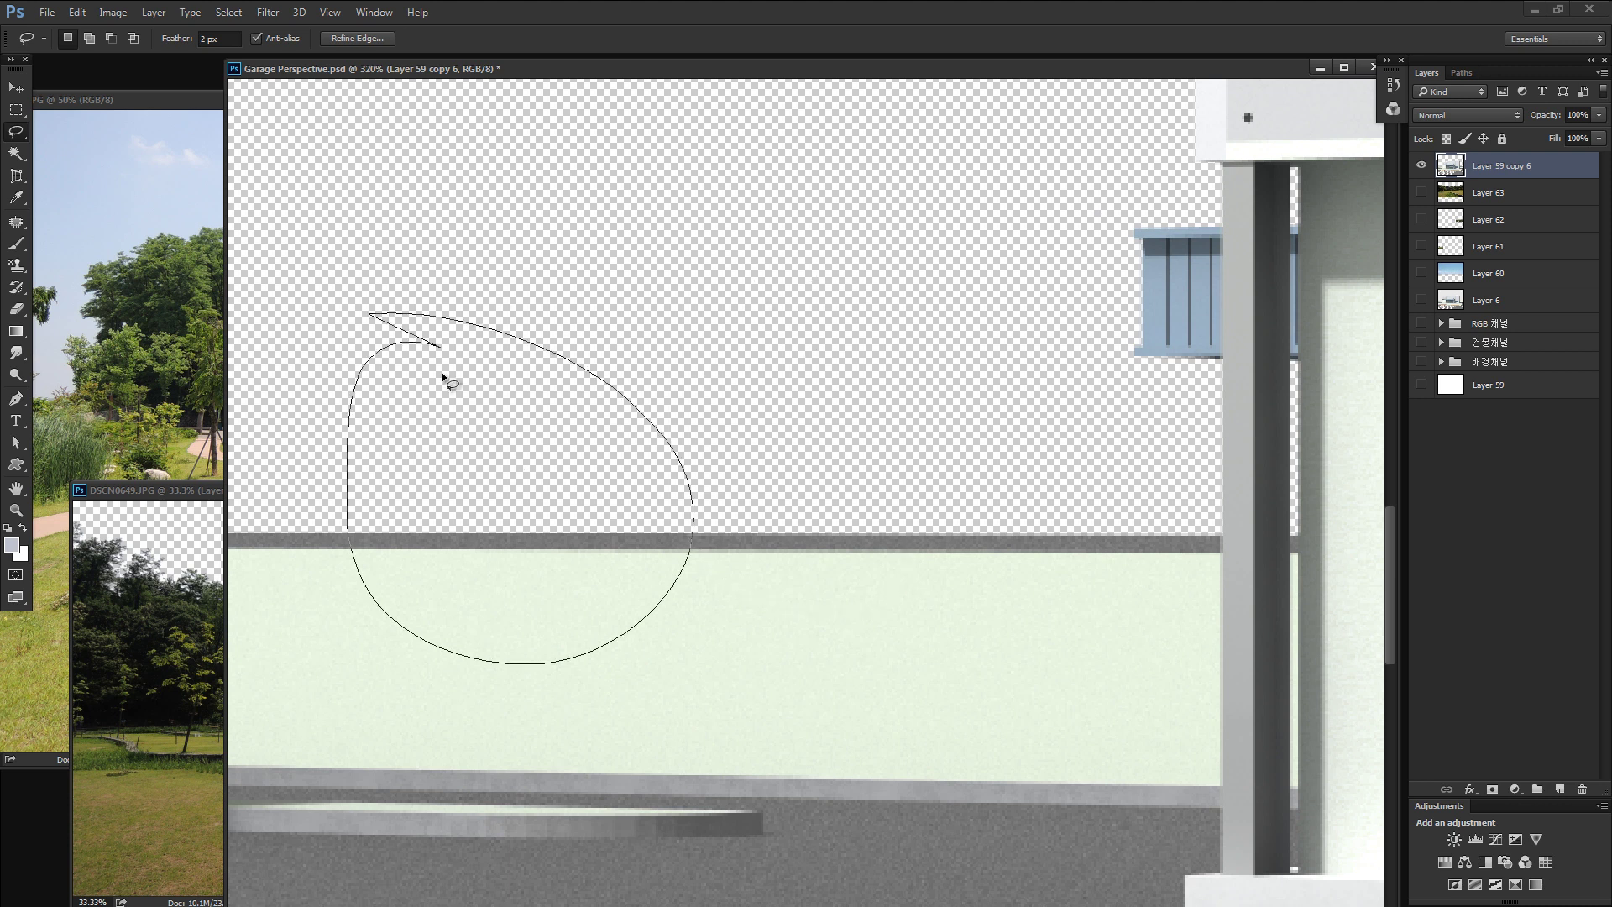
{"action": "left_click_drag", "start_coordinate": [415, 240], "coordinate": [420, 240]}
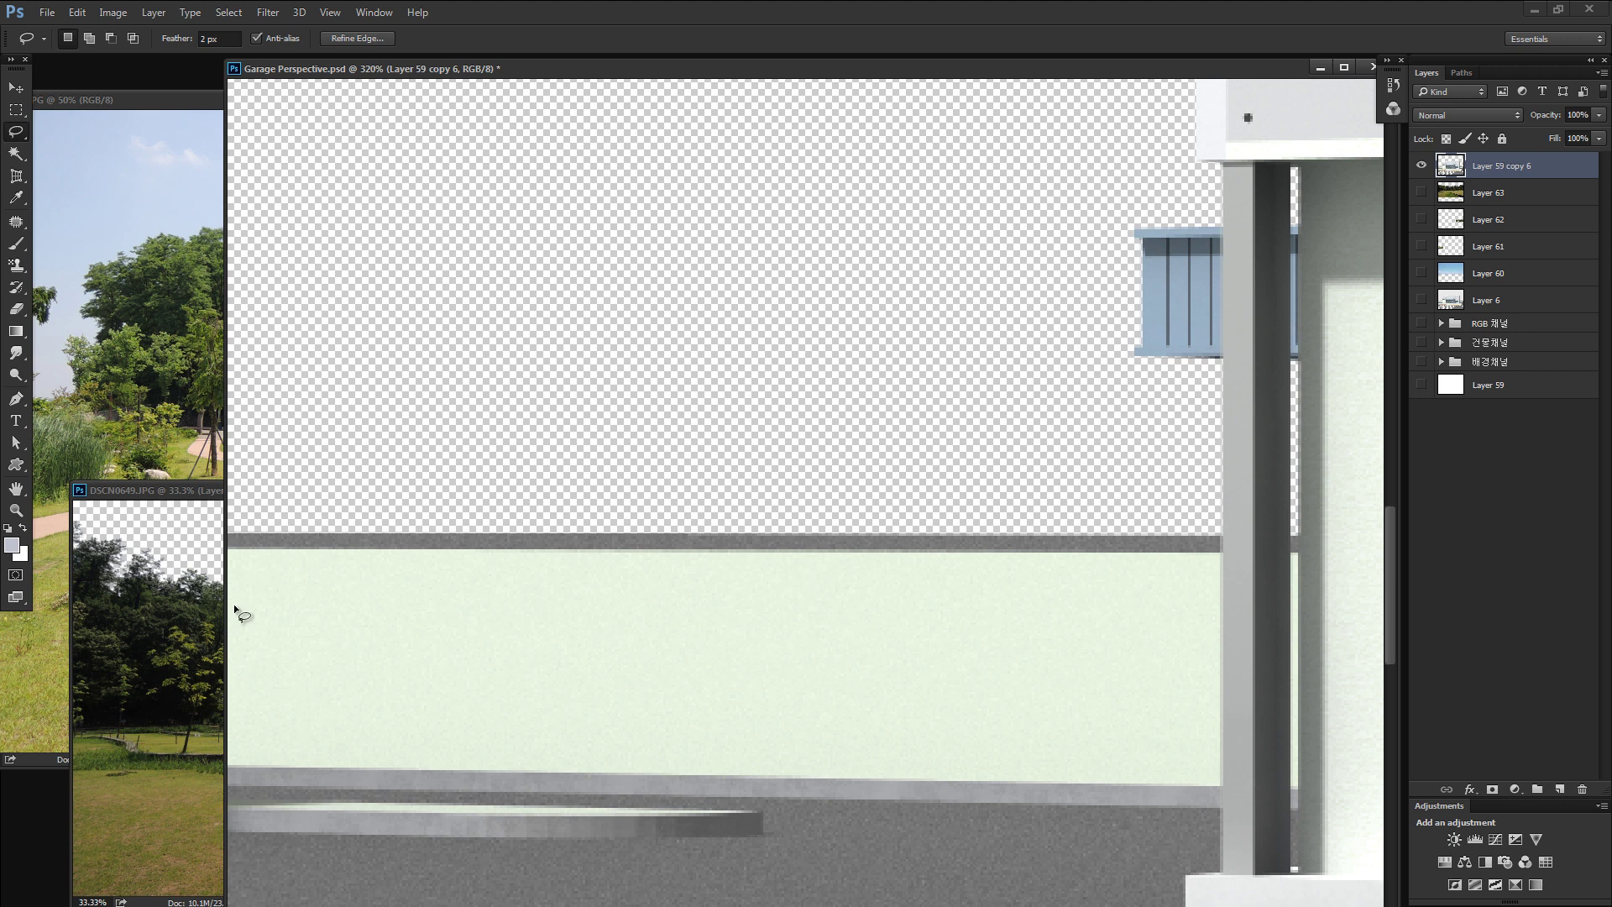
{"action": "mouse_move", "coordinate": [603, 311]}
{"action": "left_mouse_down"}
{"action": "mouse_move", "coordinate": [631, 339]}
{"action": "mouse_move", "coordinate": [612, 342]}
{"action": "left_mouse_up"}
Drag a rectangular, then an elliptical marquee selection over the empty area left of the building.
{"action": "left_click", "coordinate": [16, 110]}
{"action": "left_click_drag", "start_coordinate": [394, 226], "coordinate": [758, 493]}
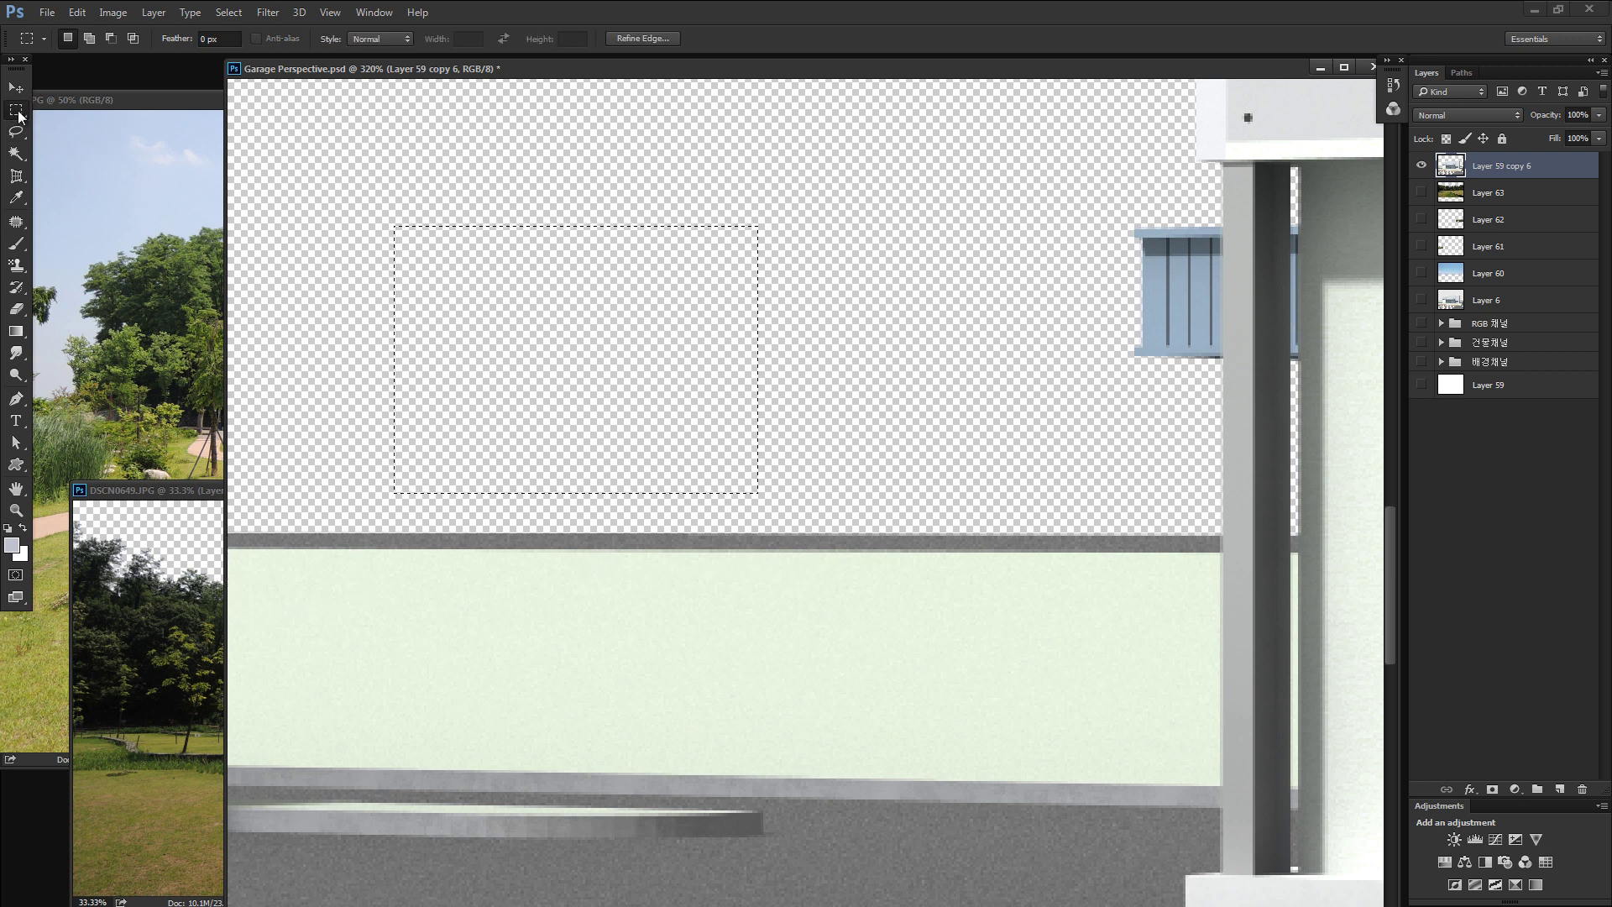
{"action": "left_click_drag", "start_coordinate": [16, 110], "coordinate": [82, 129]}
{"action": "left_click_drag", "start_coordinate": [365, 248], "coordinate": [755, 583]}
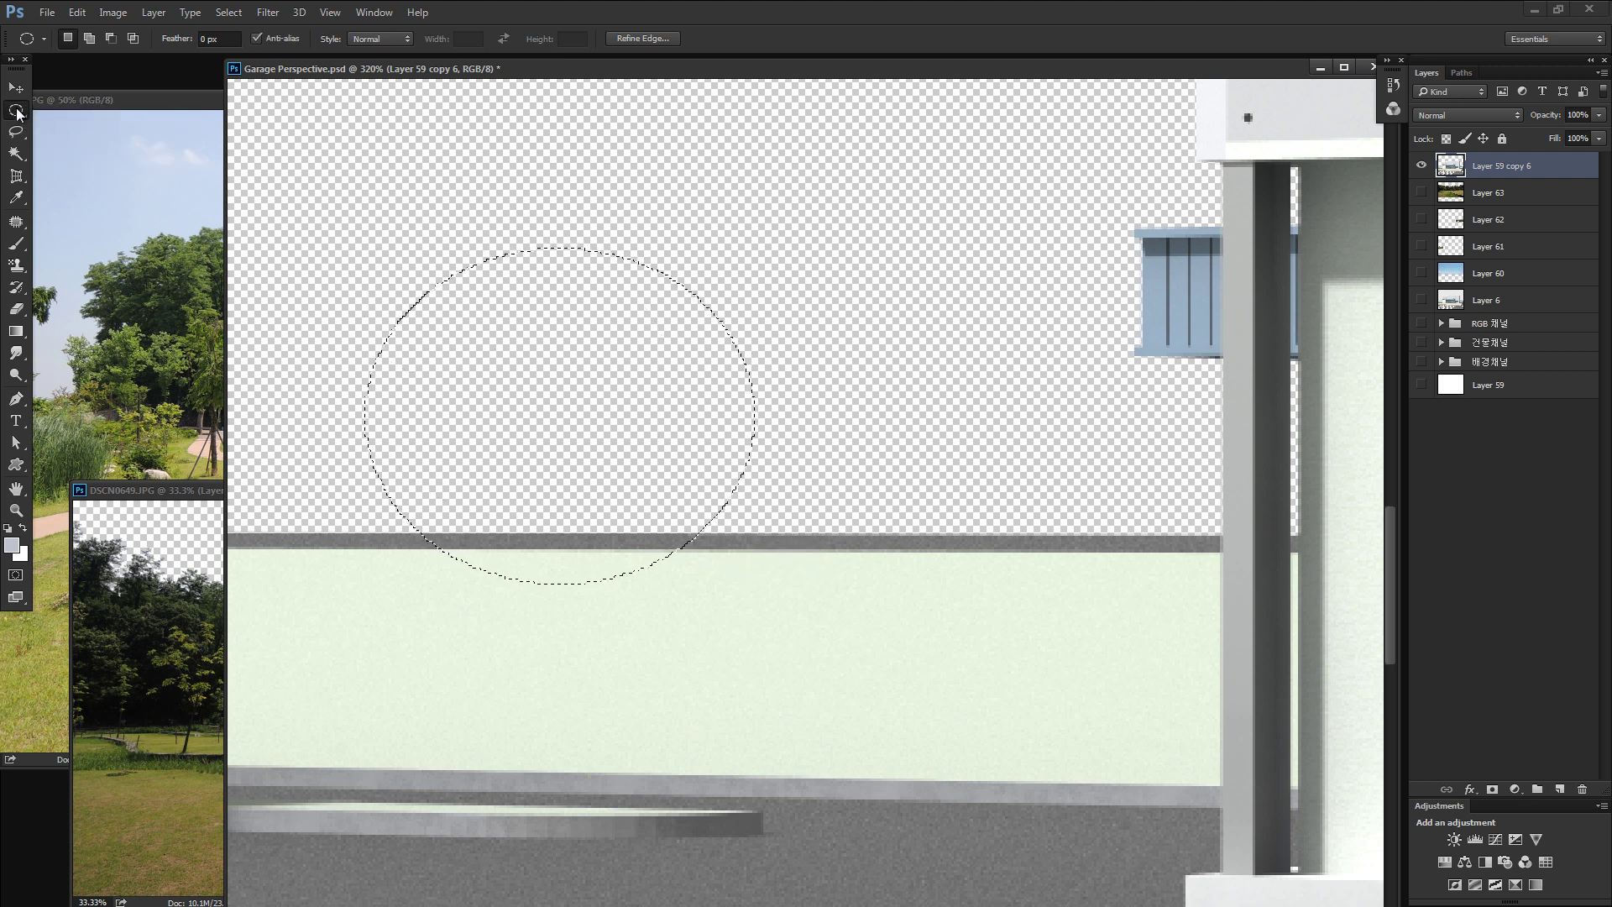
{"action": "left_click_drag", "start_coordinate": [16, 113], "coordinate": [84, 110]}
Clear the oval selection and choose the Polygonal Lasso from the Lasso flyout.
{"action": "left_click", "coordinate": [17, 132]}
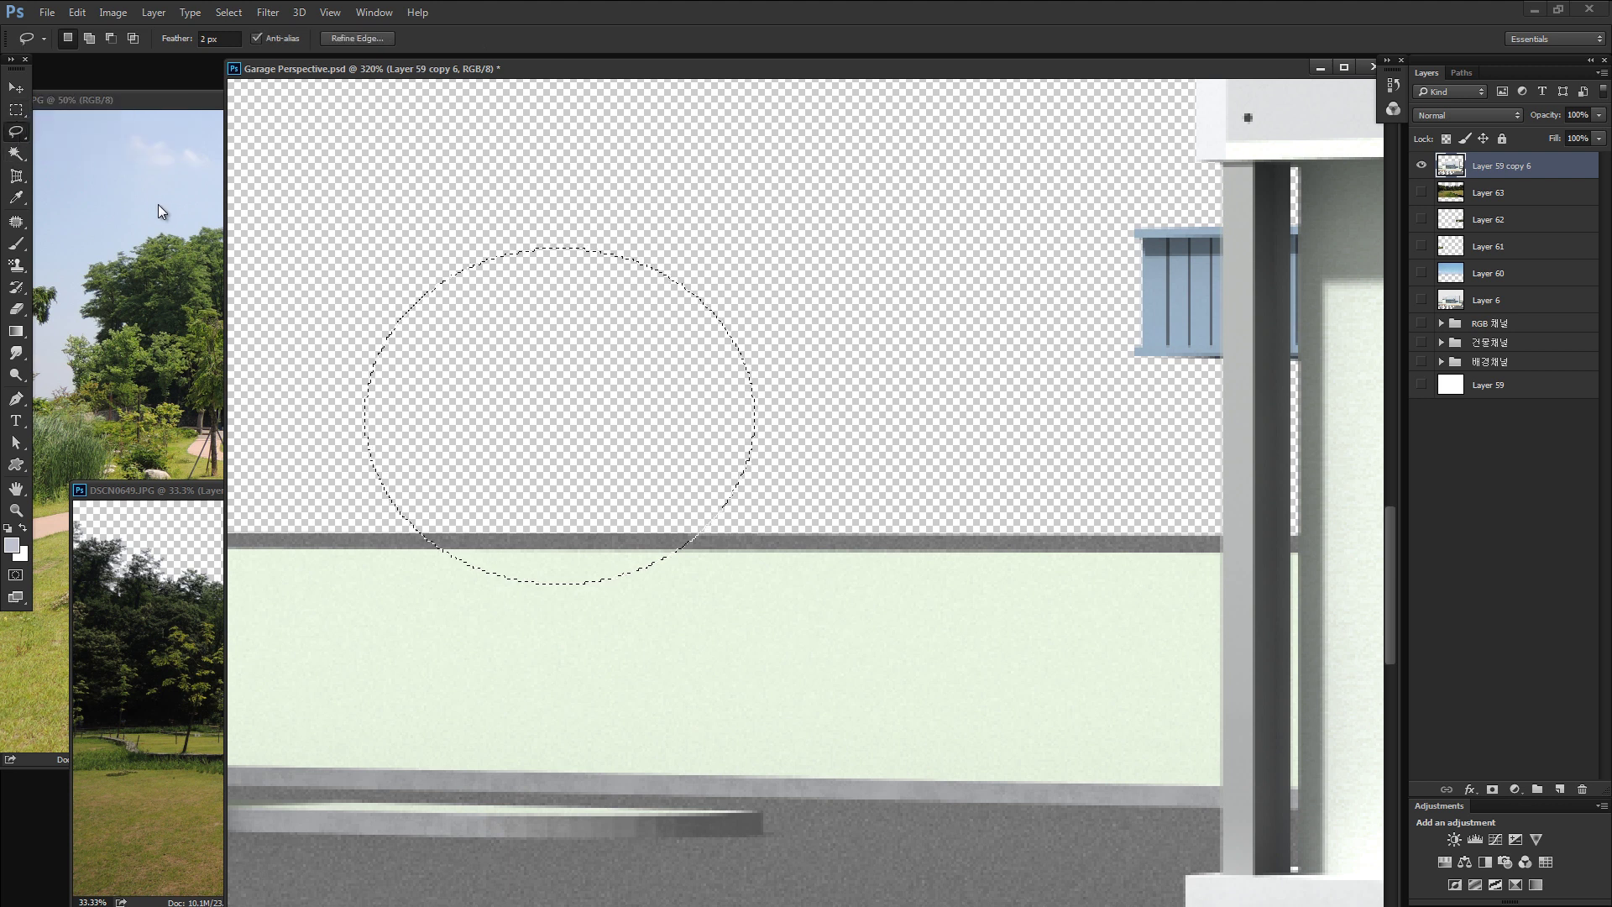
{"action": "key", "text": "ctrl+d"}
{"action": "left_click", "coordinate": [17, 134]}
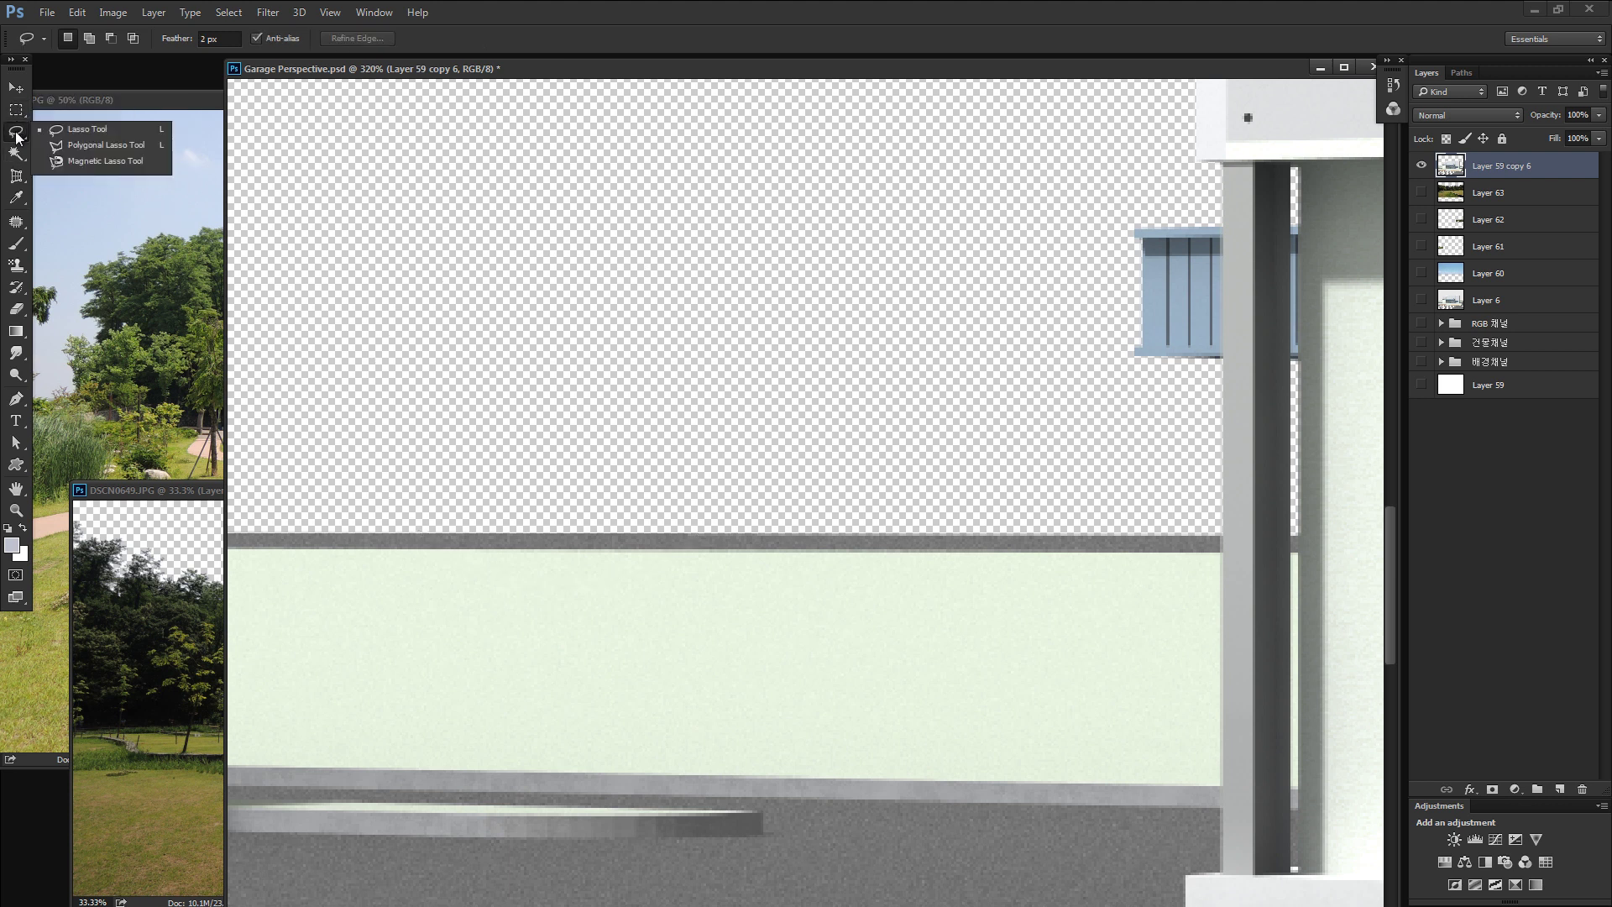
{"action": "left_click", "coordinate": [77, 145]}
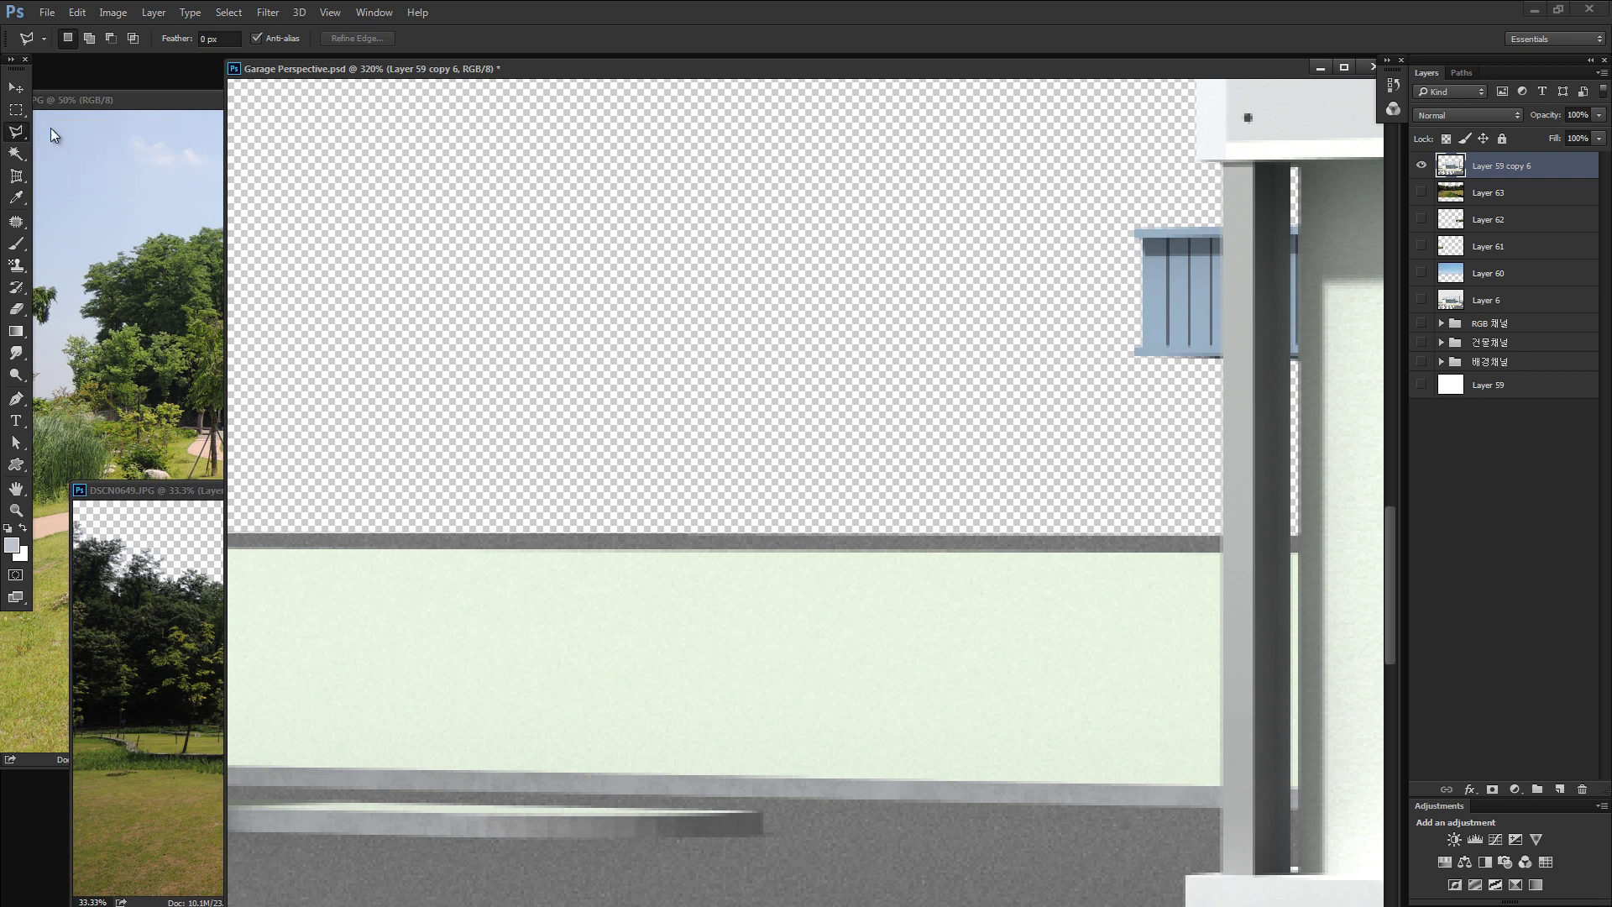
{"action": "left_click", "coordinate": [17, 135]}
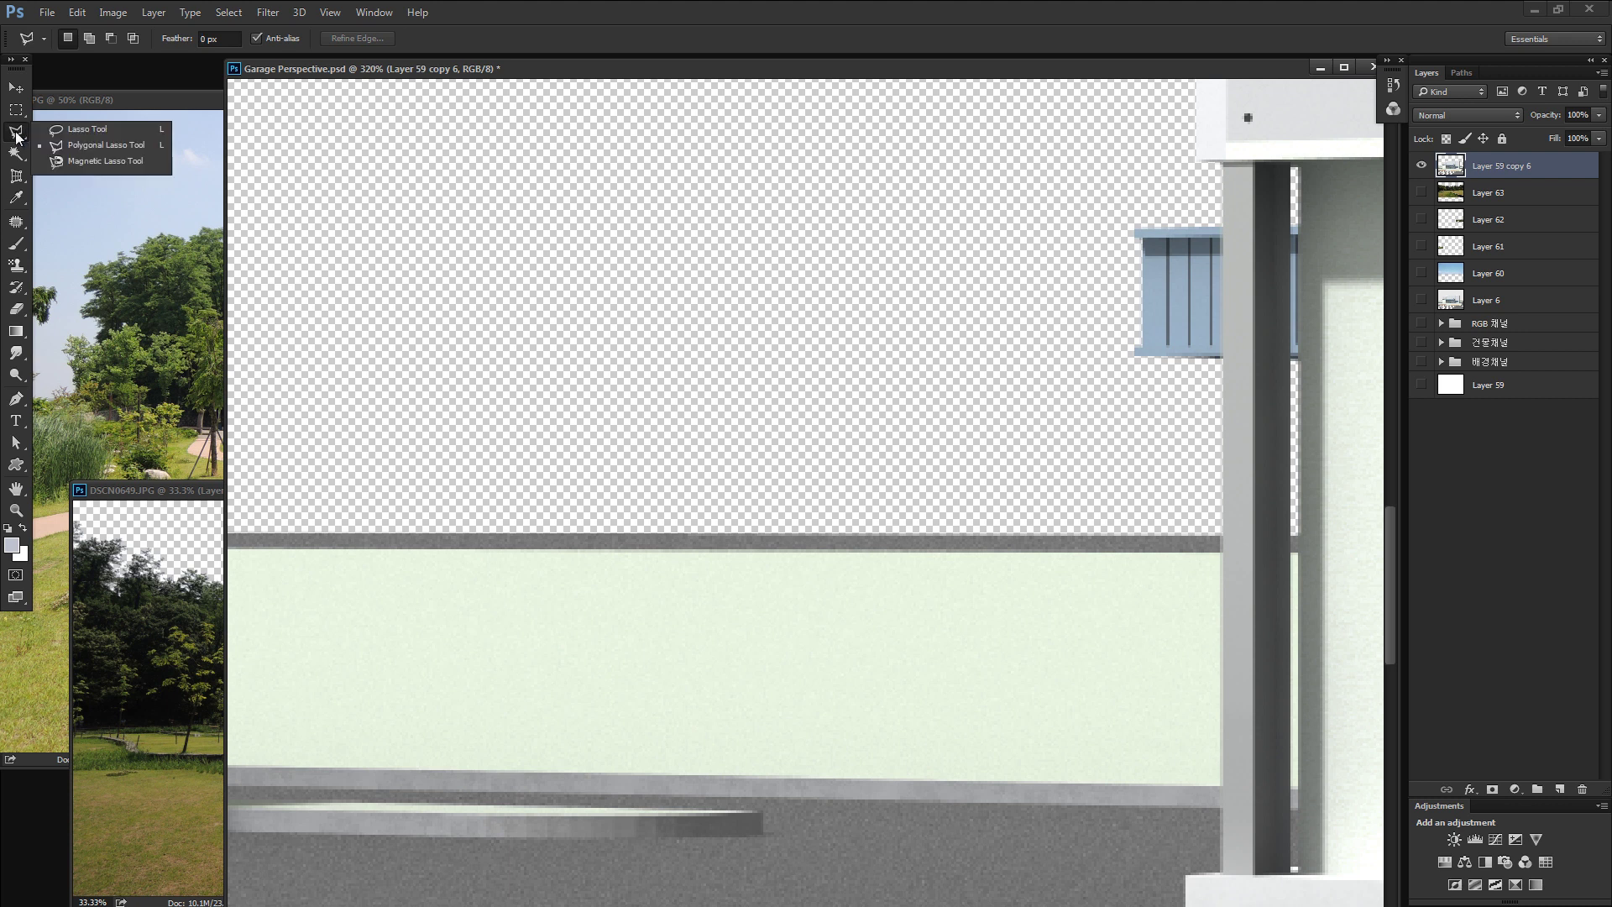
{"action": "left_click", "coordinate": [106, 148]}
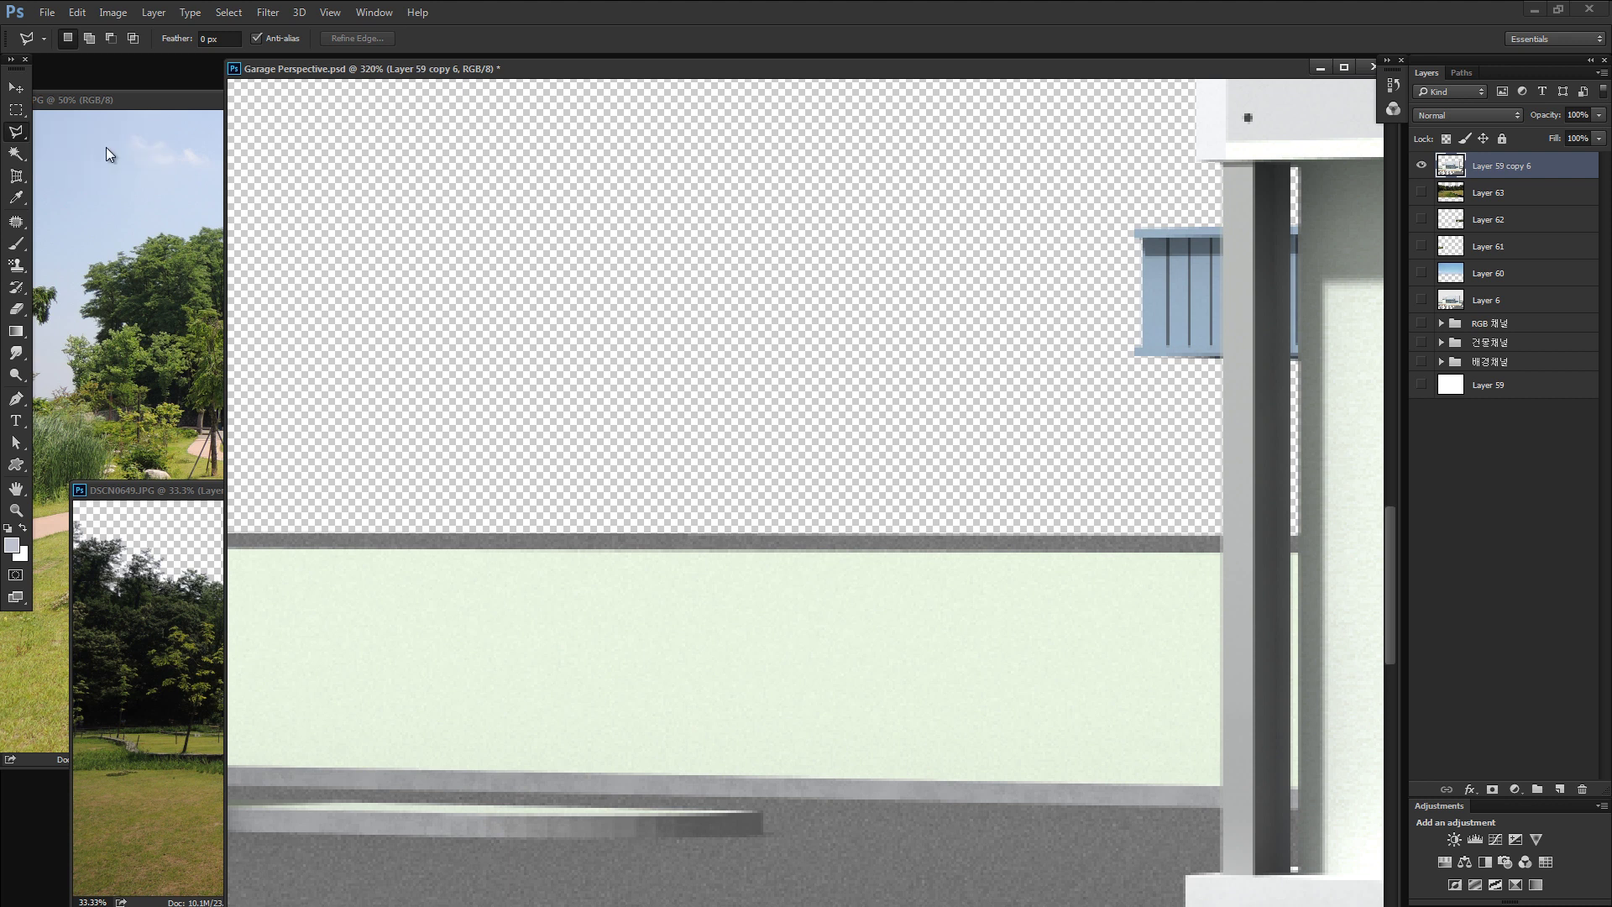
Draw a five-corner polygon selection across the lower wall.
{"action": "left_click", "coordinate": [437, 308]}
{"action": "left_click", "coordinate": [410, 633]}
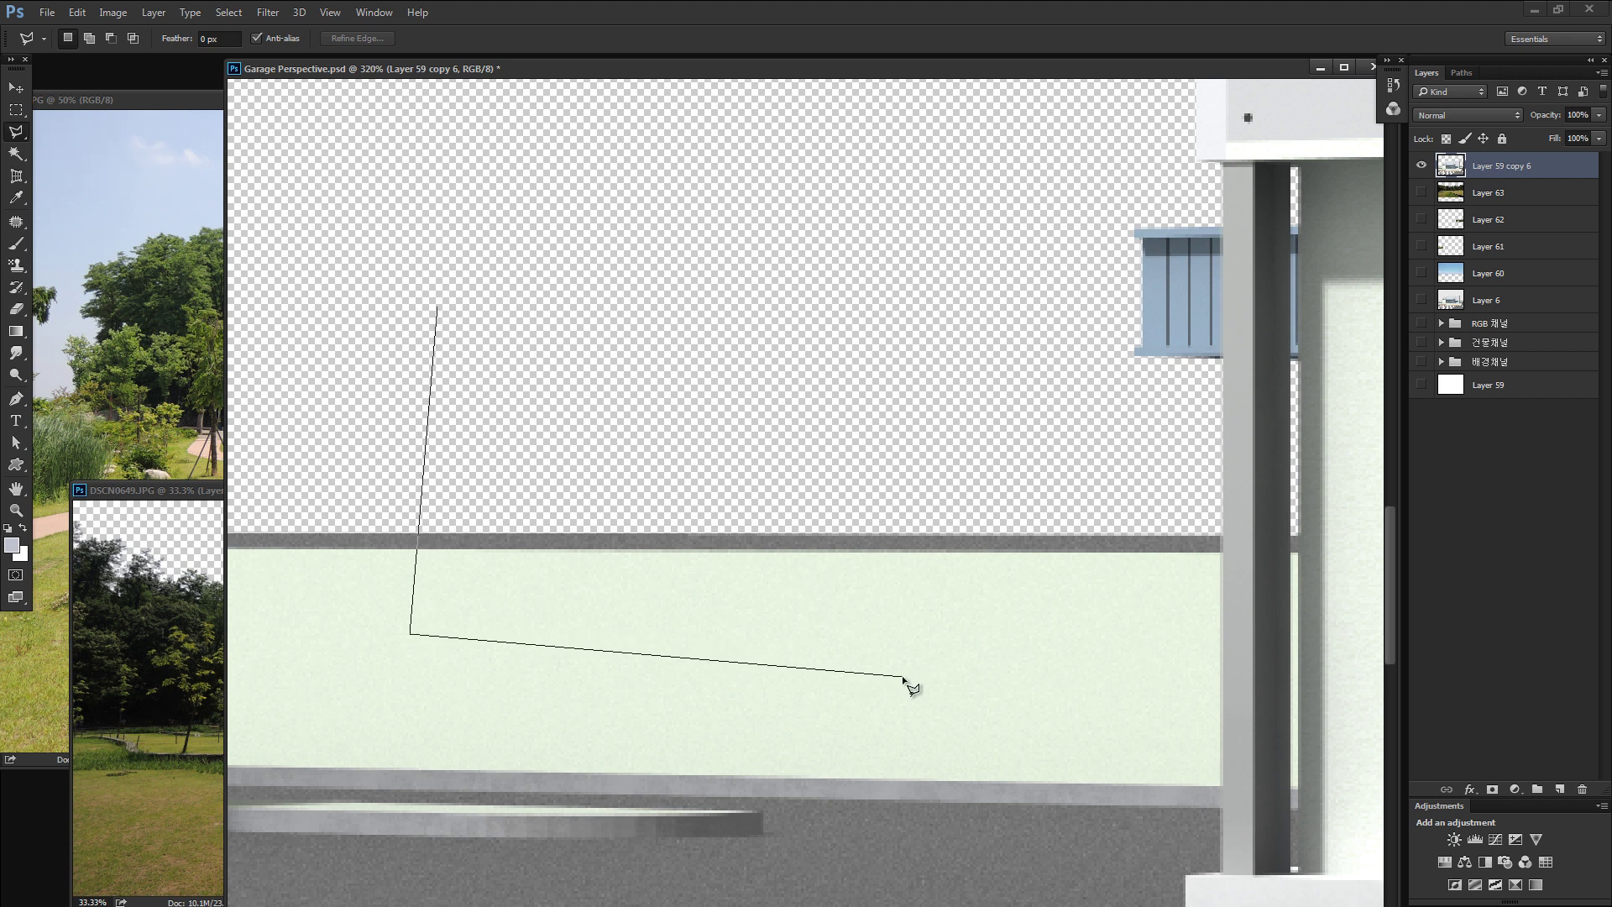
{"action": "left_click", "coordinate": [904, 676]}
{"action": "left_click", "coordinate": [1060, 243]}
{"action": "left_click", "coordinate": [403, 212]}
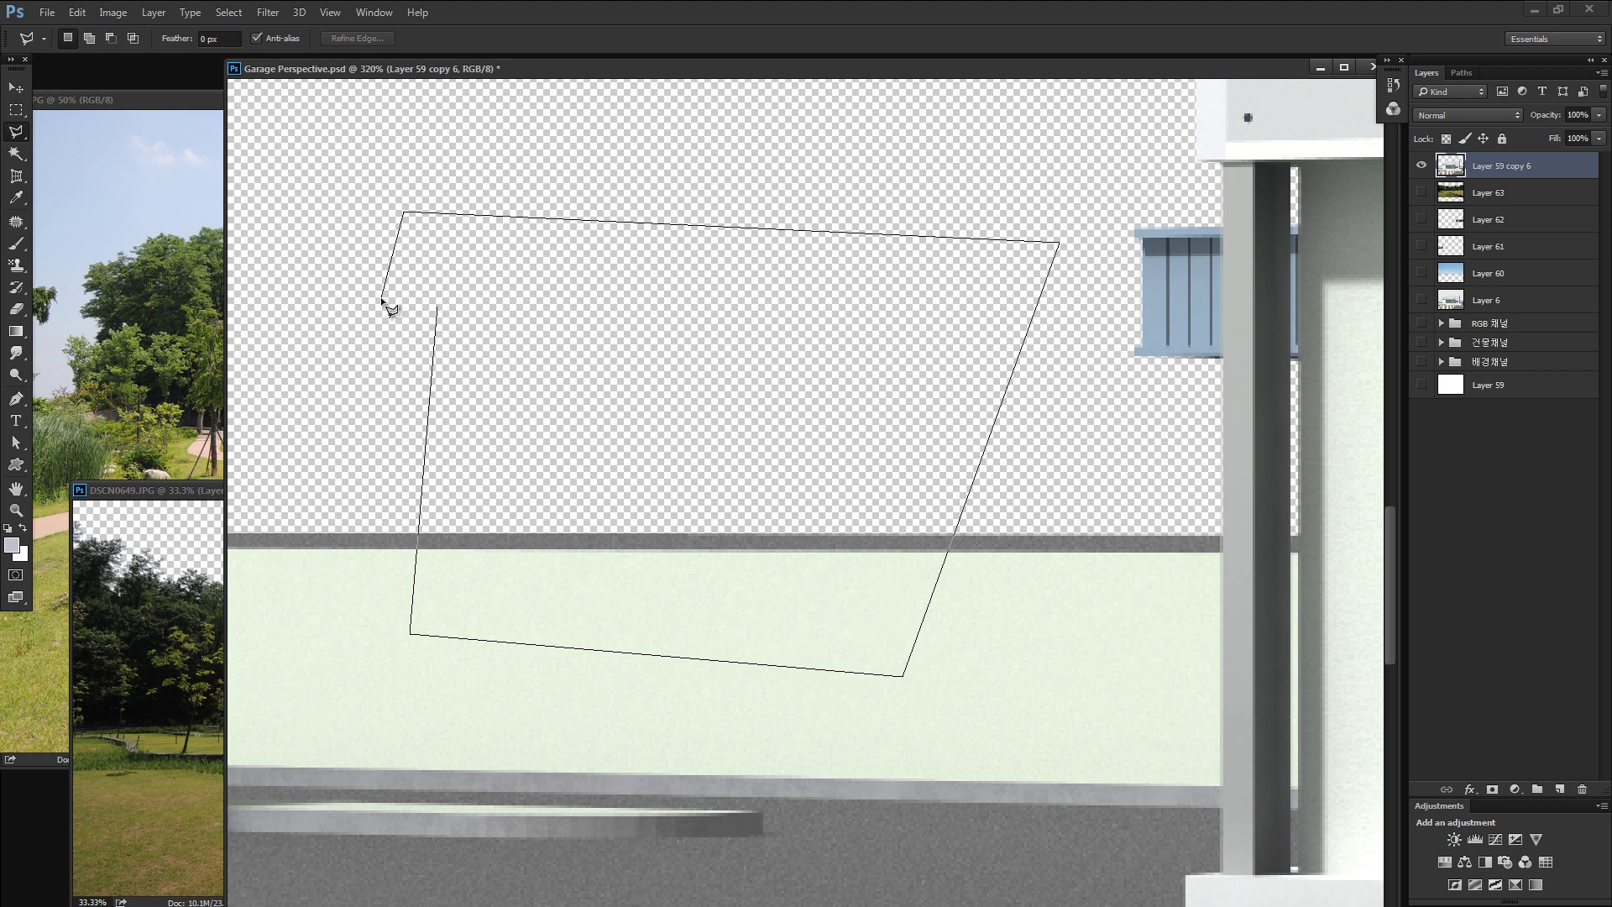
{"action": "left_click", "coordinate": [437, 311]}
Draw two more straight-edged polygon selections across the wall's lower edge.
{"action": "left_click", "coordinate": [336, 309]}
{"action": "left_click", "coordinate": [362, 666]}
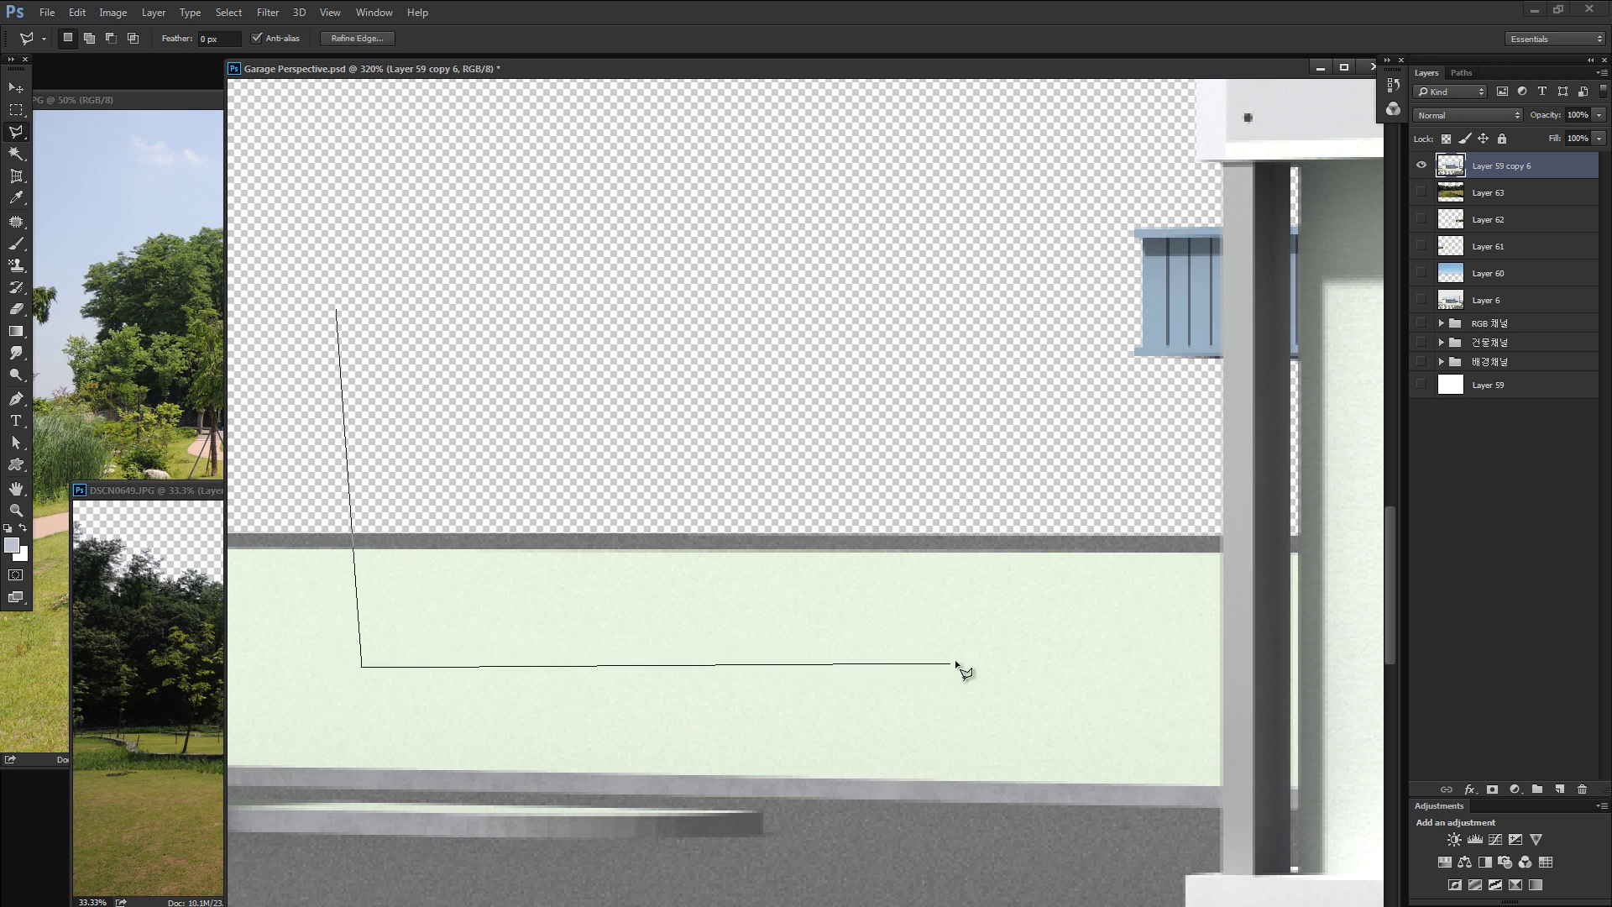
{"action": "left_click", "coordinate": [953, 663]}
{"action": "double_click", "coordinate": [960, 527]}
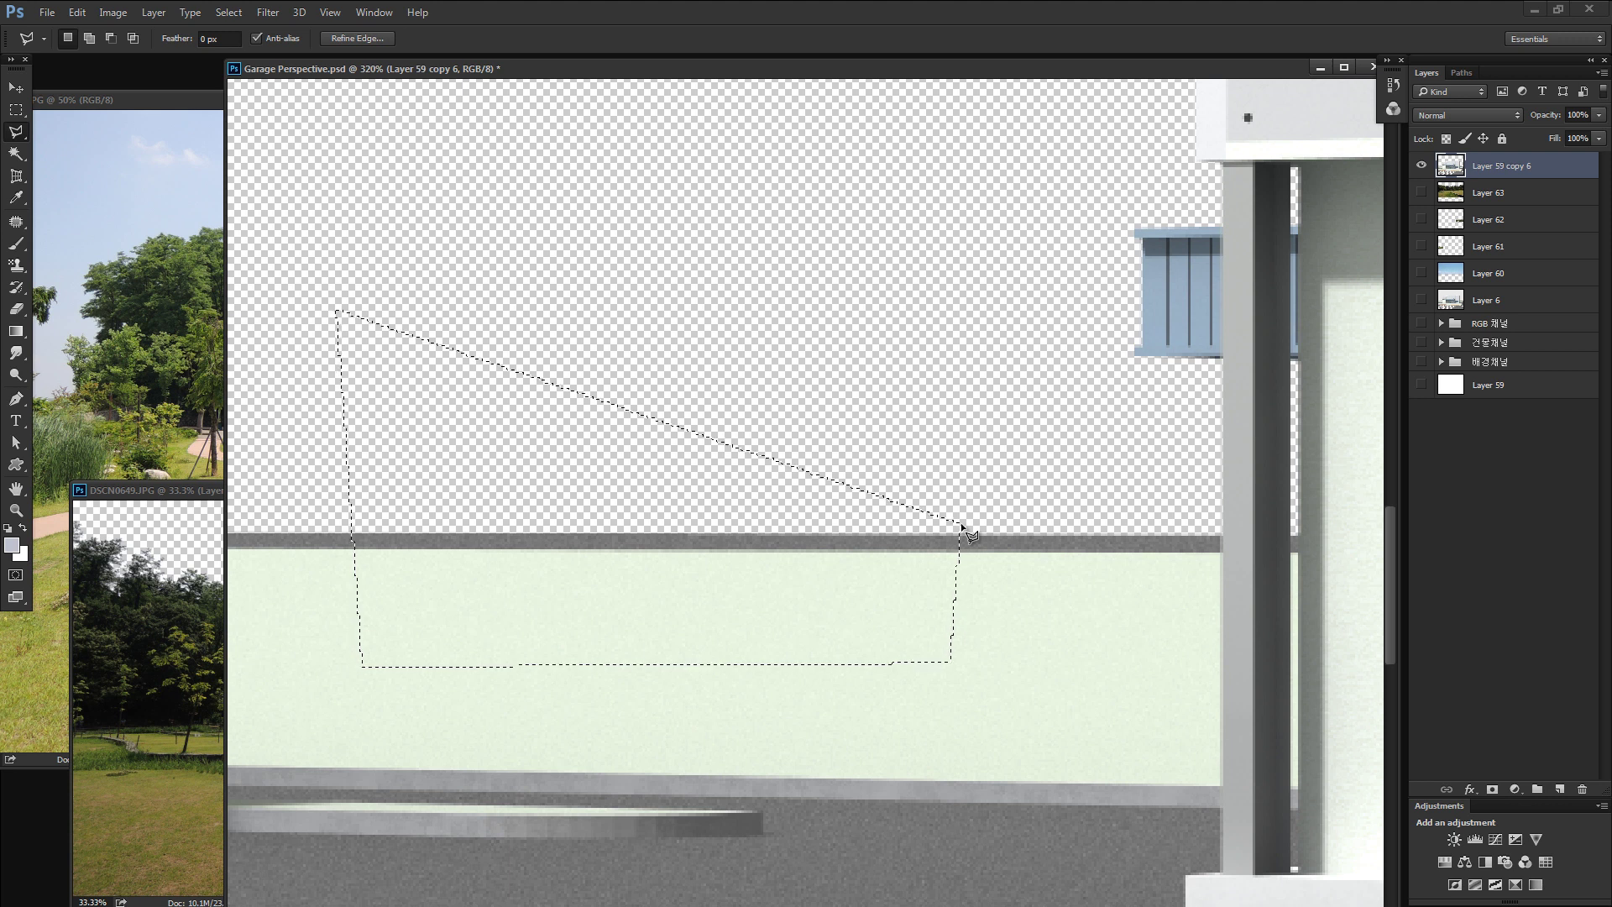
{"action": "left_click", "coordinate": [501, 292]}
{"action": "left_click", "coordinate": [294, 542]}
{"action": "left_click", "coordinate": [410, 660]}
{"action": "left_click", "coordinate": [789, 650]}
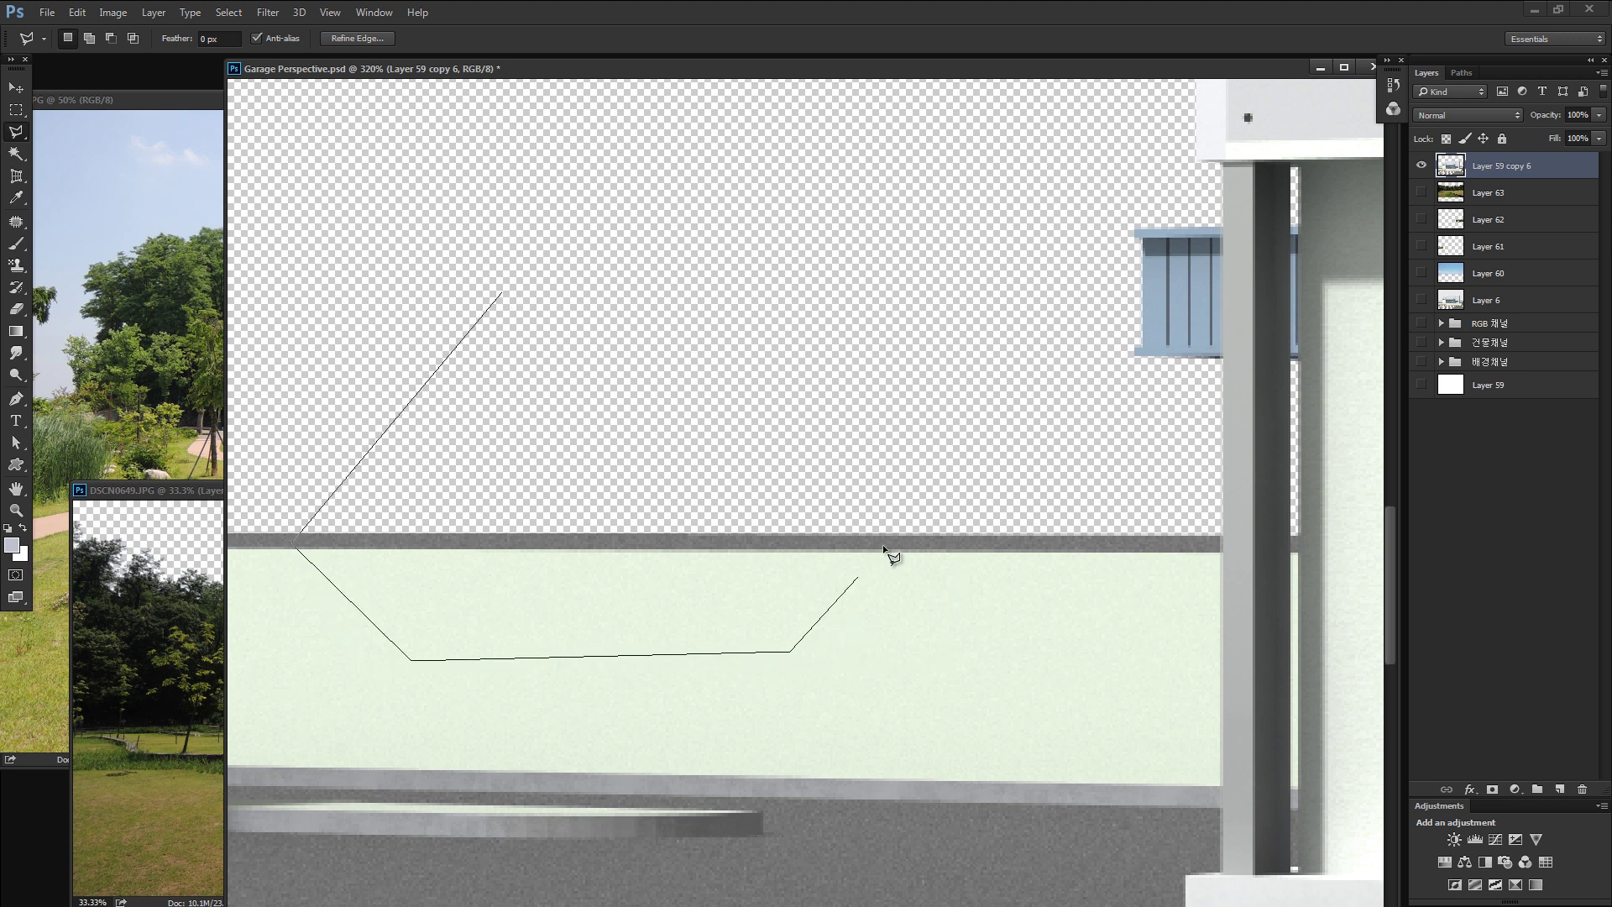
{"action": "double_click", "coordinate": [914, 491]}
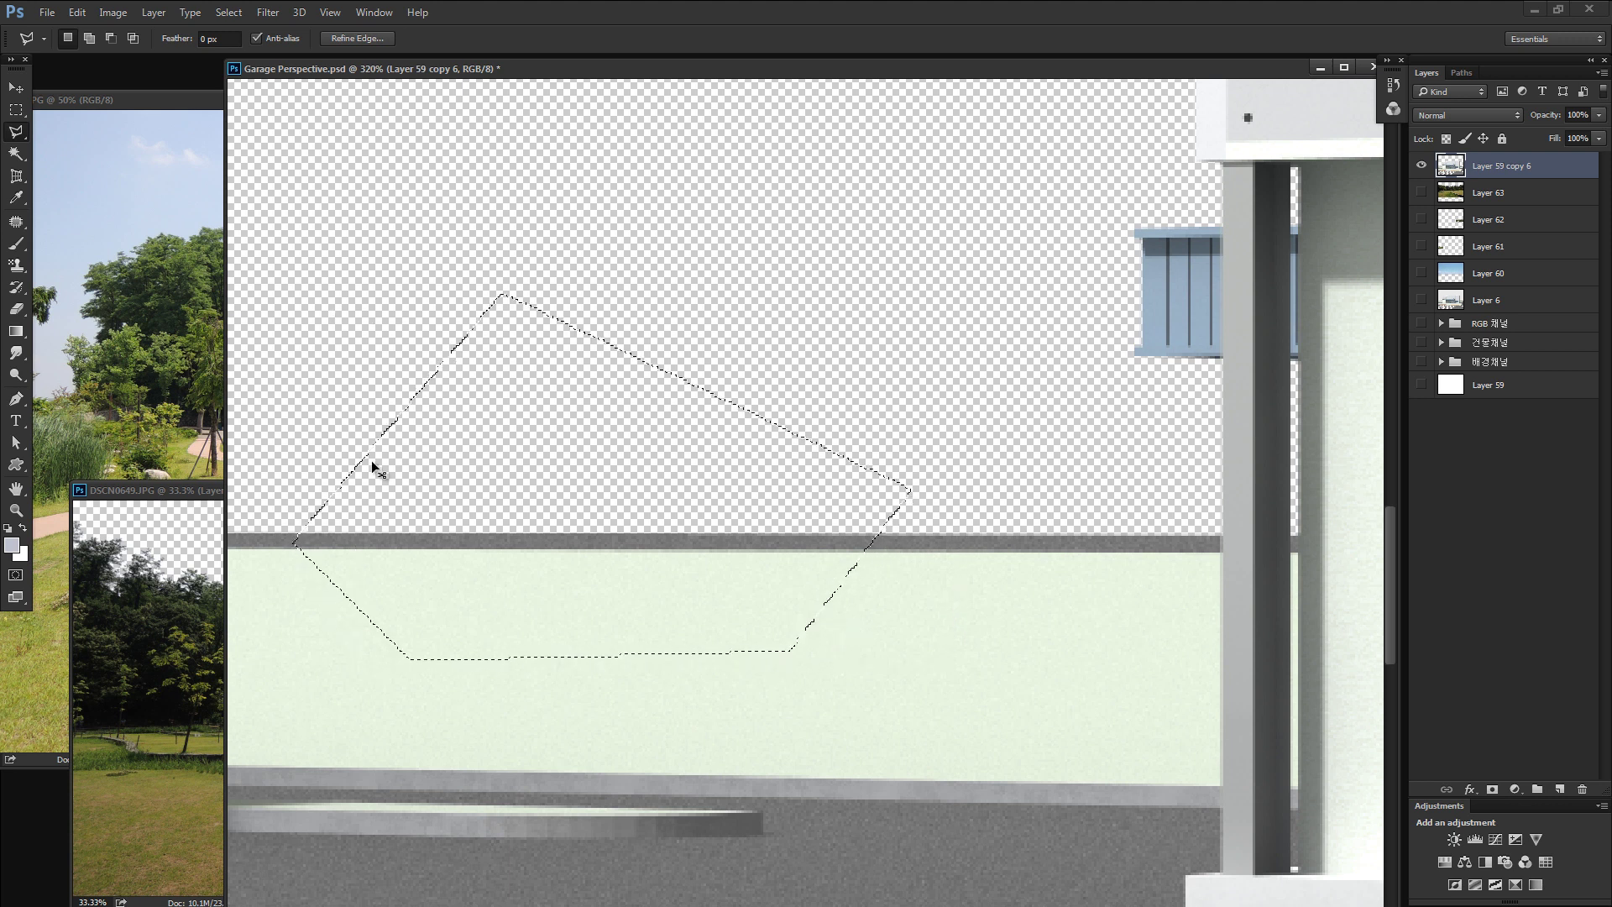
Draw two further four-corner polygon selections over the wall edge.
{"action": "left_click", "coordinate": [579, 282]}
{"action": "left_click", "coordinate": [338, 287]}
{"action": "left_click", "coordinate": [389, 601]}
{"action": "left_click", "coordinate": [738, 665]}
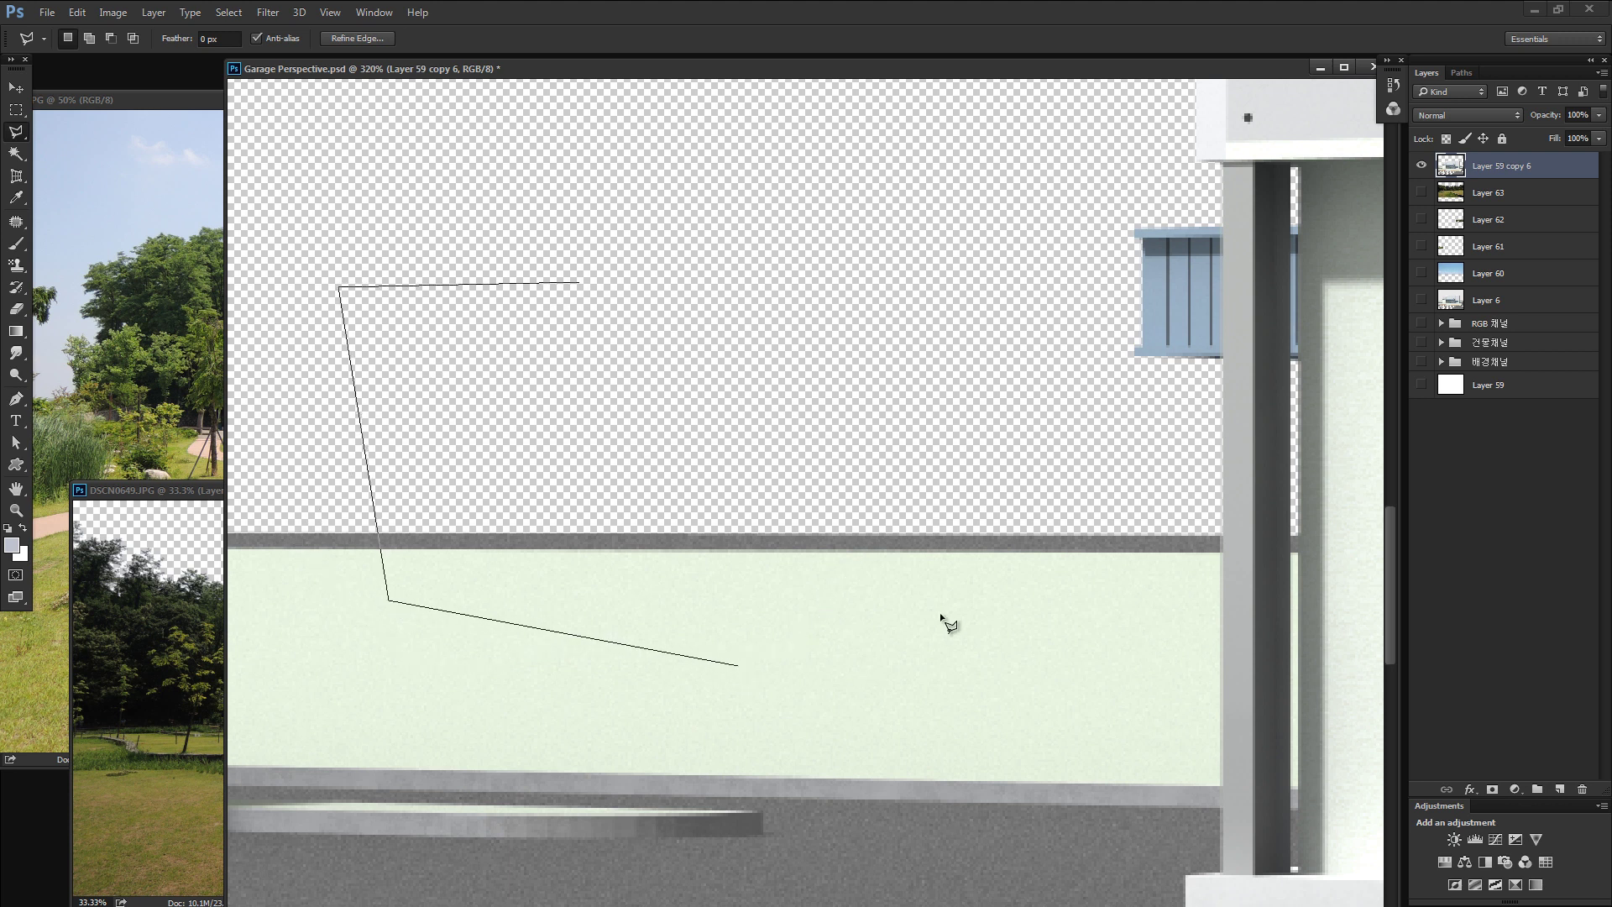
{"action": "double_click", "coordinate": [983, 578]}
{"action": "left_click", "coordinate": [660, 314]}
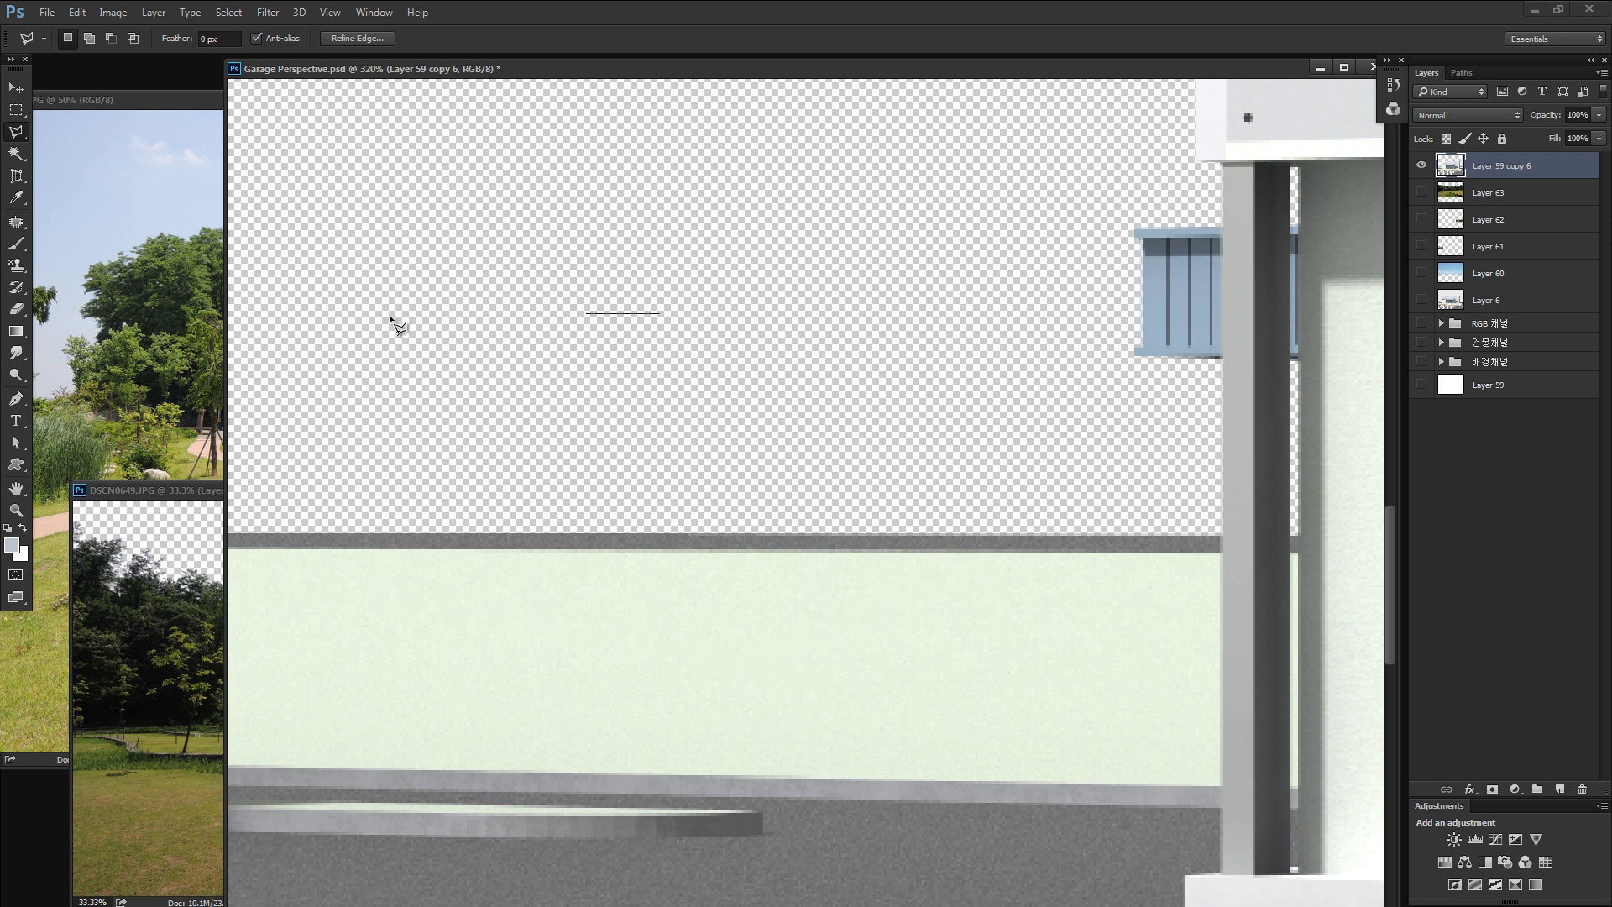
{"action": "left_click", "coordinate": [389, 366]}
{"action": "left_click", "coordinate": [414, 602]}
{"action": "left_click", "coordinate": [964, 642]}
{"action": "double_click", "coordinate": [1052, 538]}
Draw a larger polygon selection reaching the lower right of the wall.
{"action": "left_click", "coordinate": [705, 303]}
{"action": "left_click", "coordinate": [543, 327]}
{"action": "left_click", "coordinate": [561, 555]}
{"action": "left_click", "coordinate": [1071, 621]}
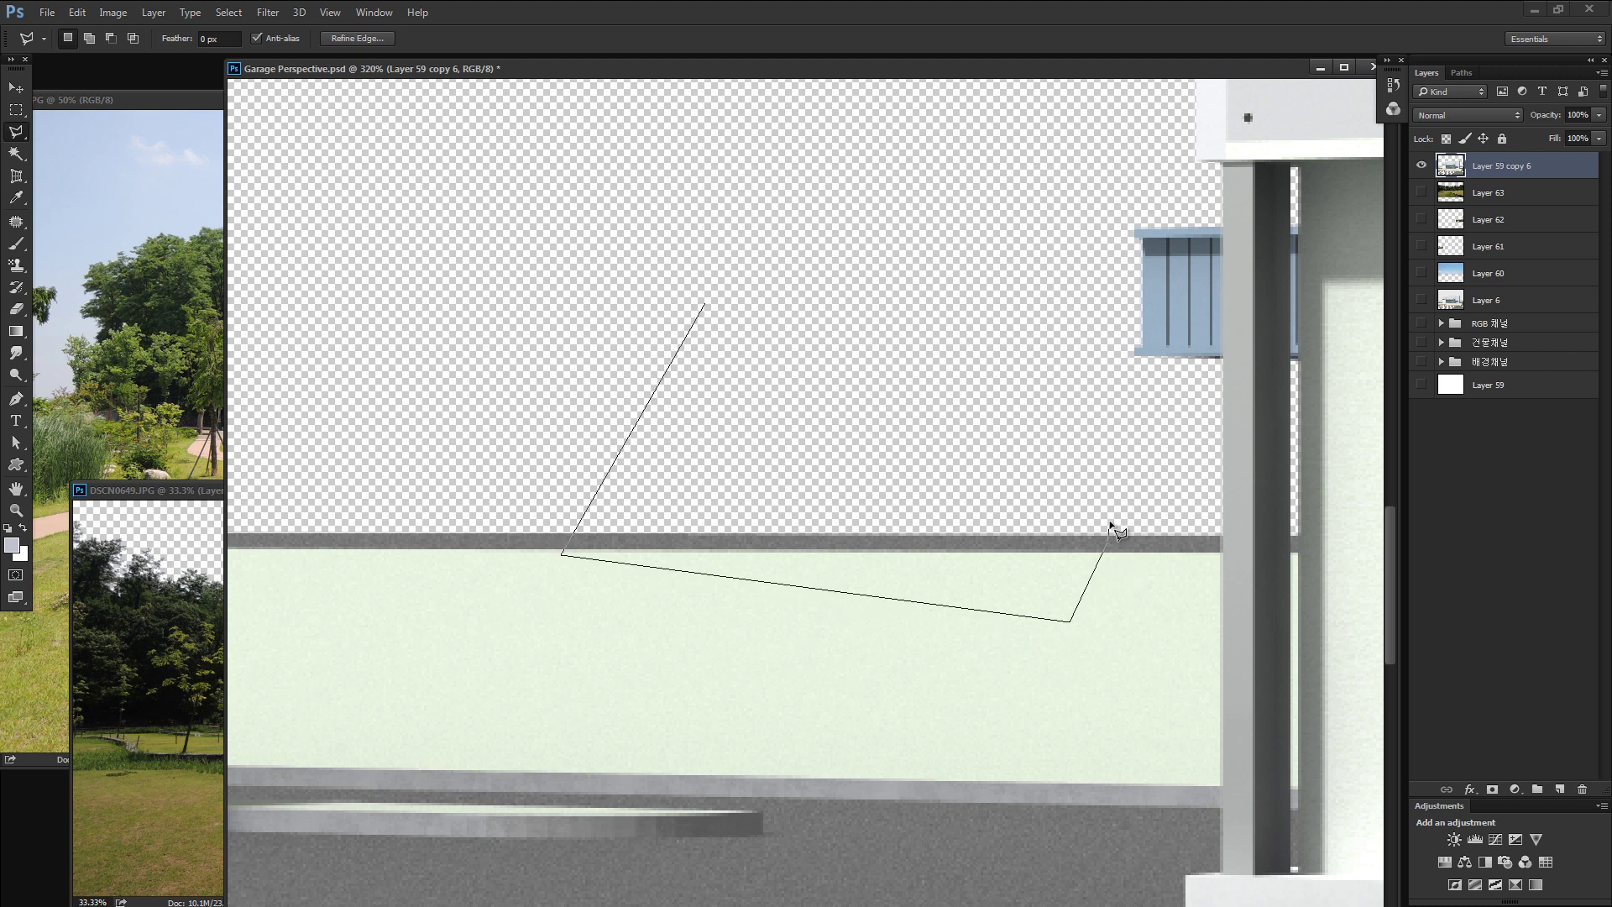
{"action": "left_click", "coordinate": [1109, 522]}
{"action": "double_click", "coordinate": [1112, 525]}
Draw two final polygon selections spanning the wall edge.
{"action": "left_click", "coordinate": [657, 313]}
{"action": "left_click", "coordinate": [530, 492]}
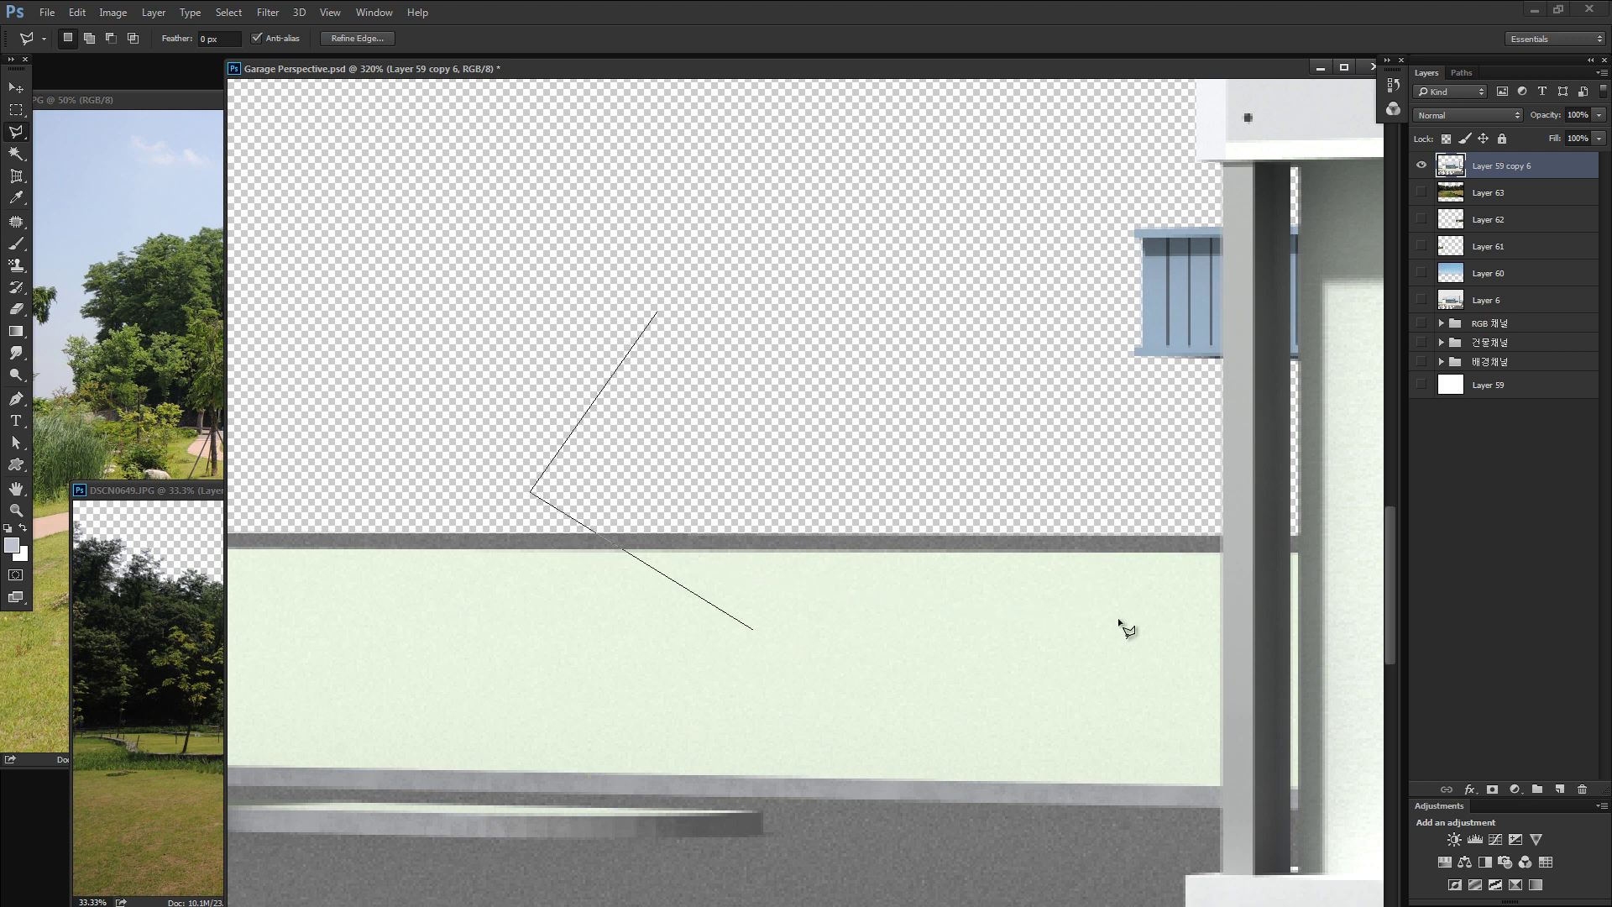
{"action": "left_click", "coordinate": [1126, 628]}
{"action": "double_click", "coordinate": [1127, 494]}
{"action": "left_click", "coordinate": [617, 294]}
{"action": "left_click", "coordinate": [452, 578]}
{"action": "left_click", "coordinate": [846, 669]}
{"action": "left_click", "coordinate": [990, 576]}
{"action": "double_click", "coordinate": [1008, 422]}
Deselect, then trace the wall below the ledge and along the column with the Magnetic Lasso.
{"action": "key", "text": "ctrl+d"}
{"action": "key", "text": "v"}
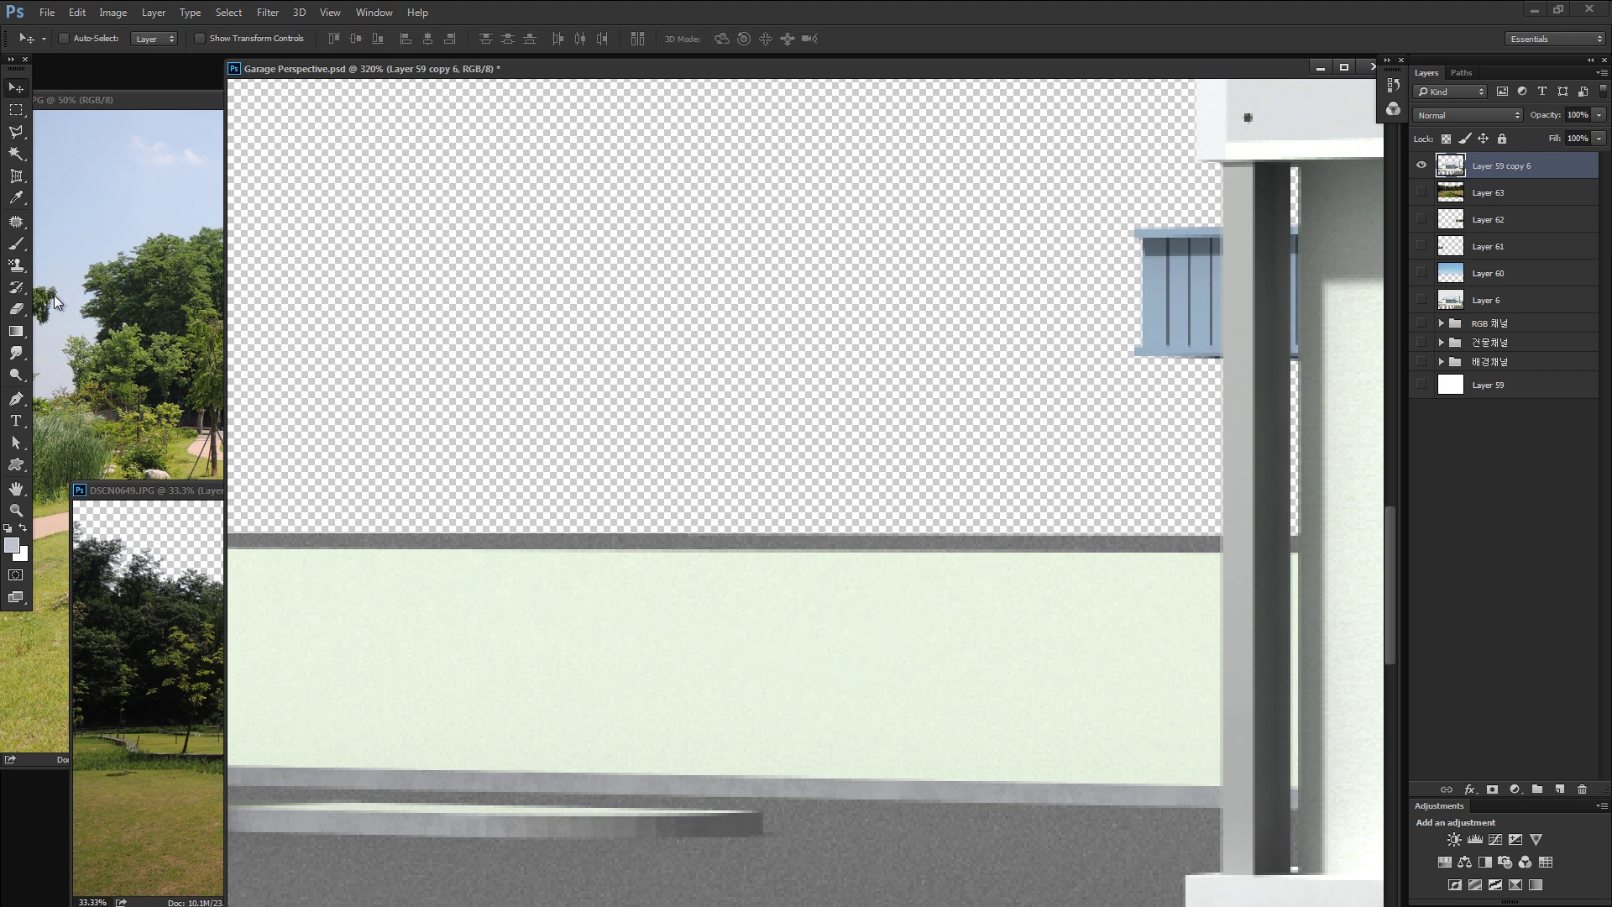
{"action": "left_click_drag", "start_coordinate": [16, 131], "coordinate": [107, 131]}
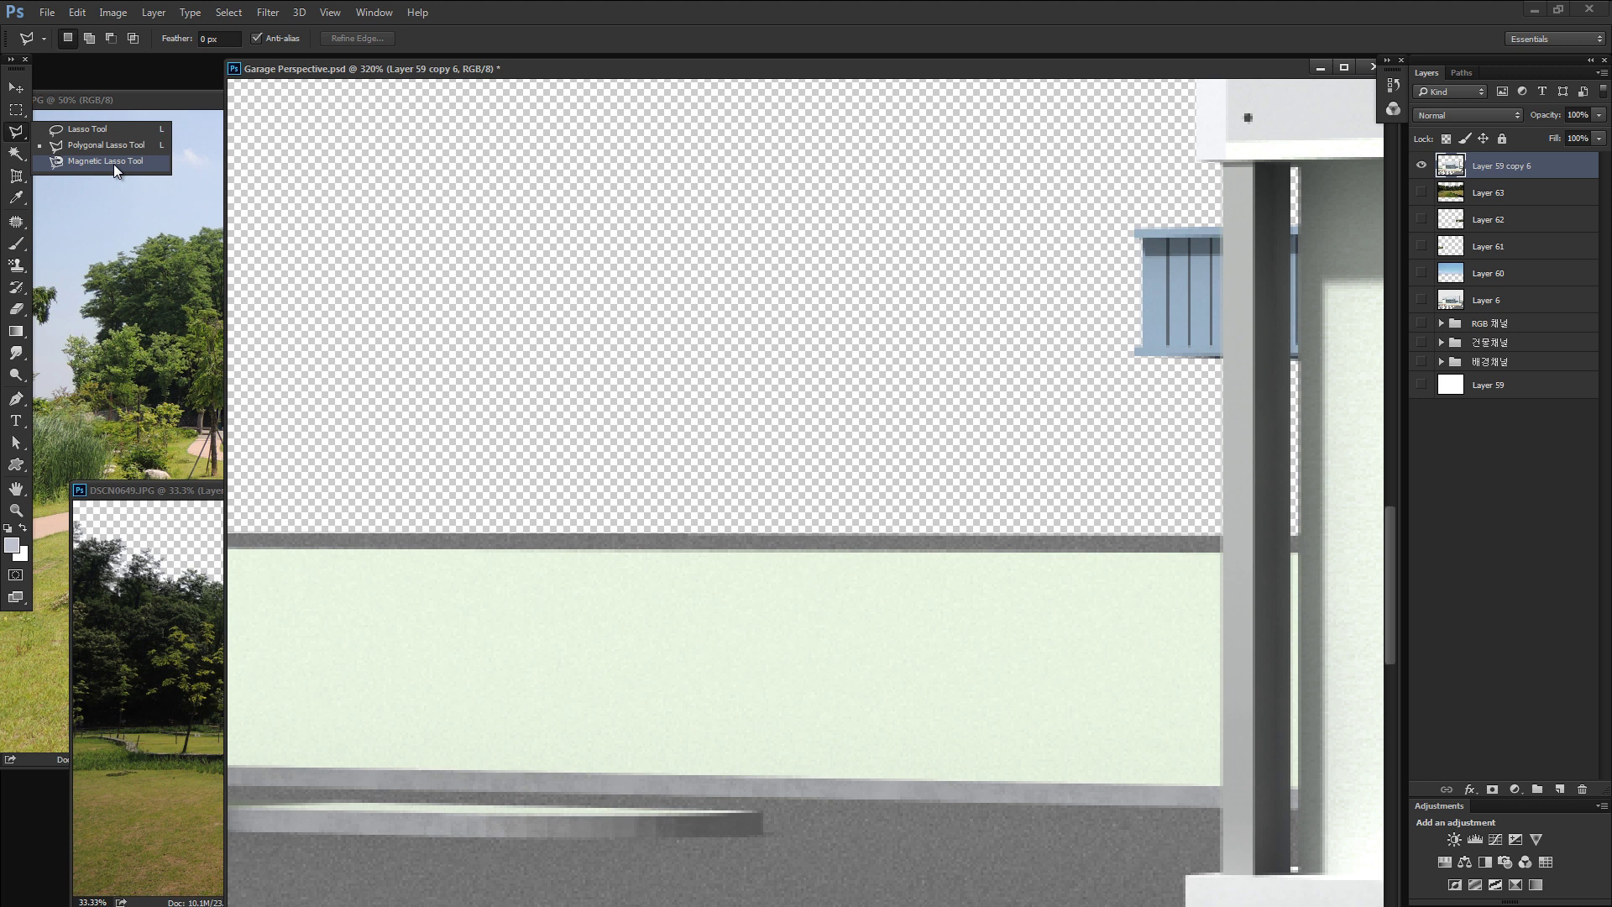
{"action": "left_click", "coordinate": [114, 163]}
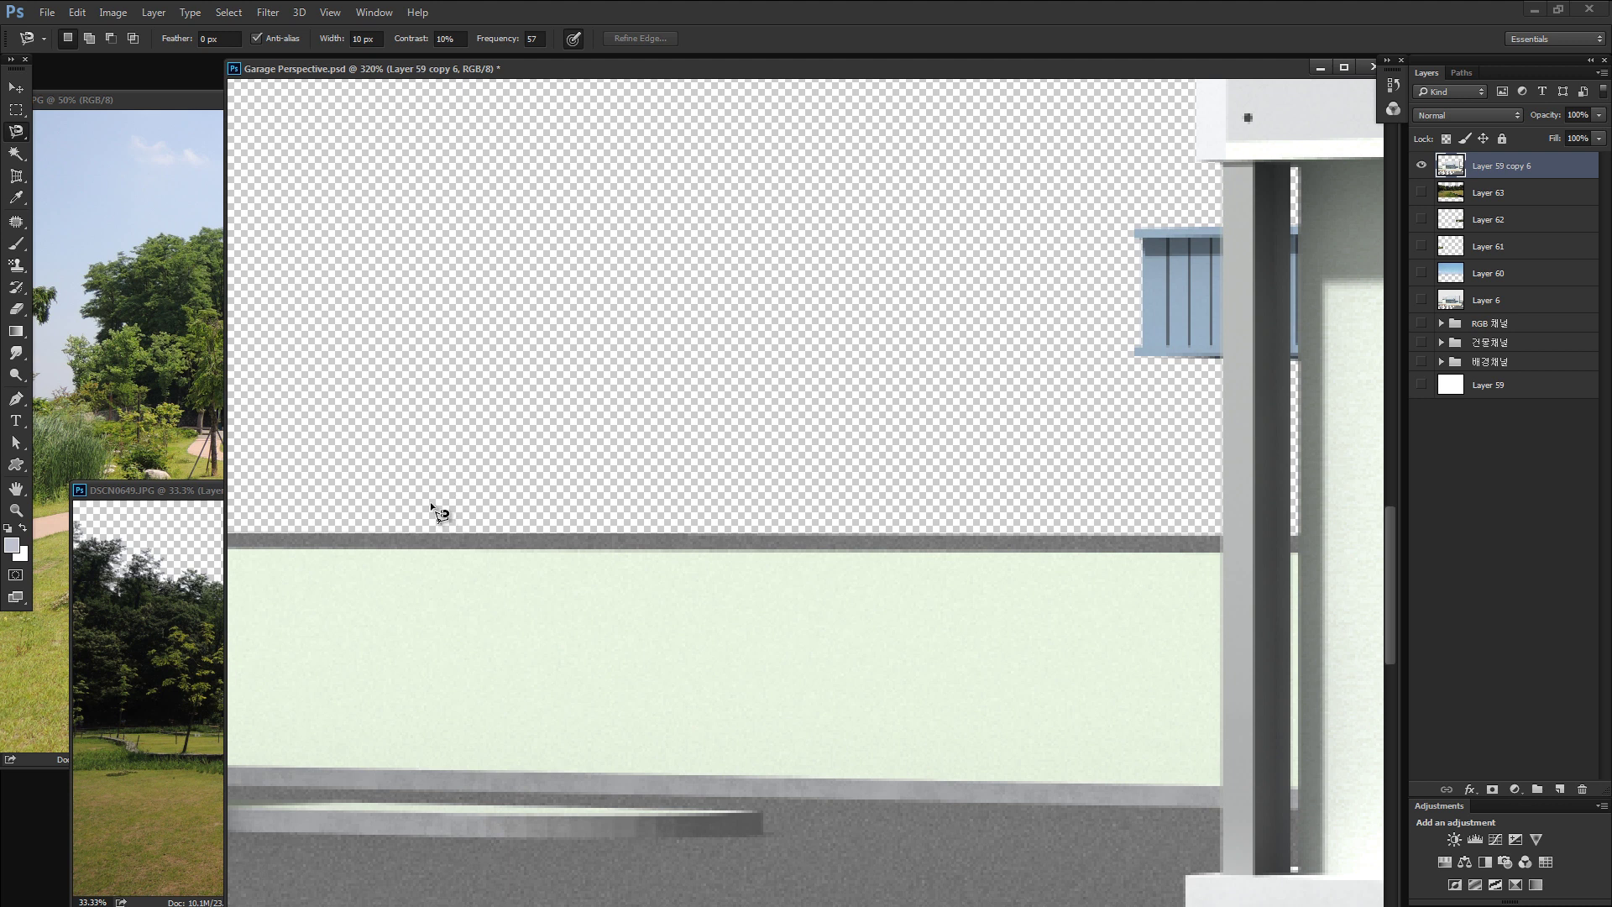
{"action": "left_click", "coordinate": [395, 532]}
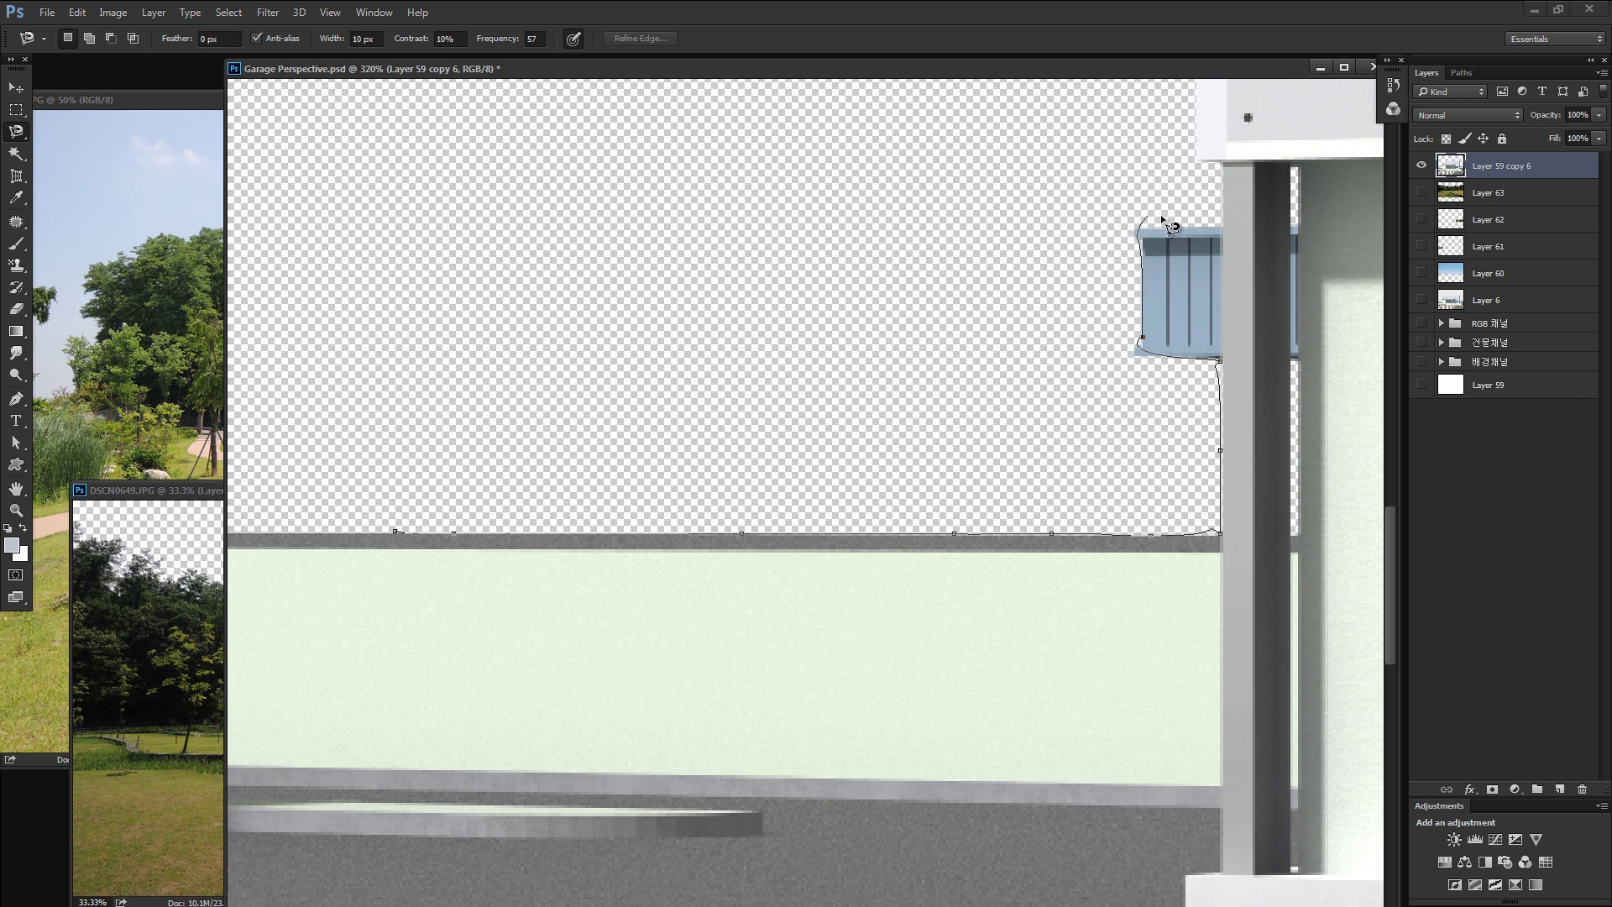
{"action": "left_click", "coordinate": [1197, 138]}
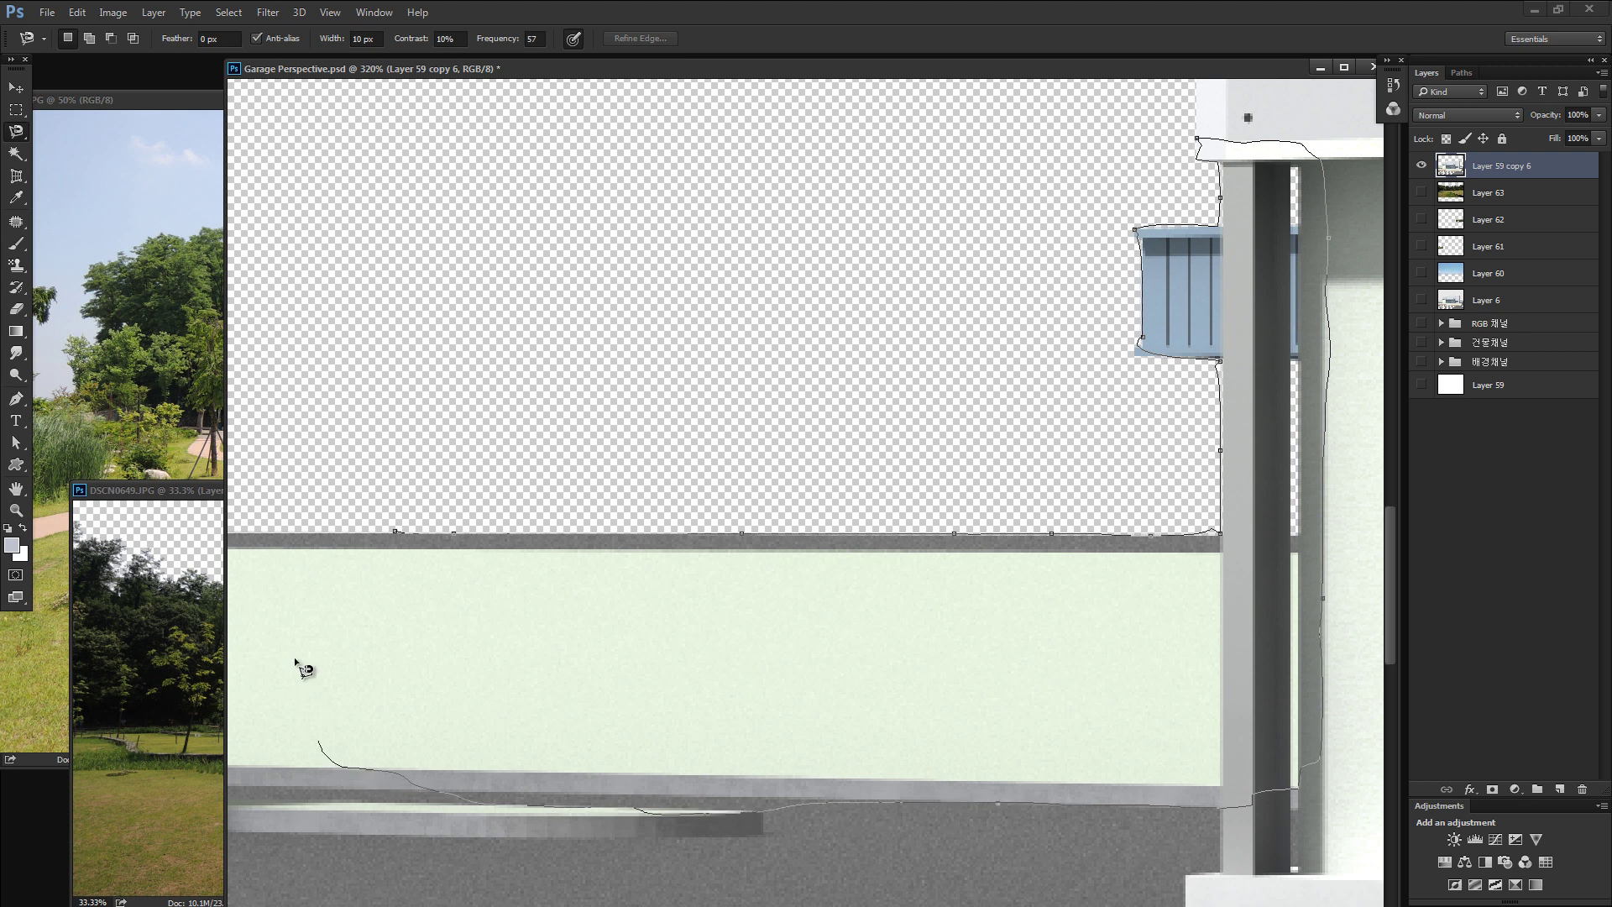
{"action": "left_click", "coordinate": [394, 532]}
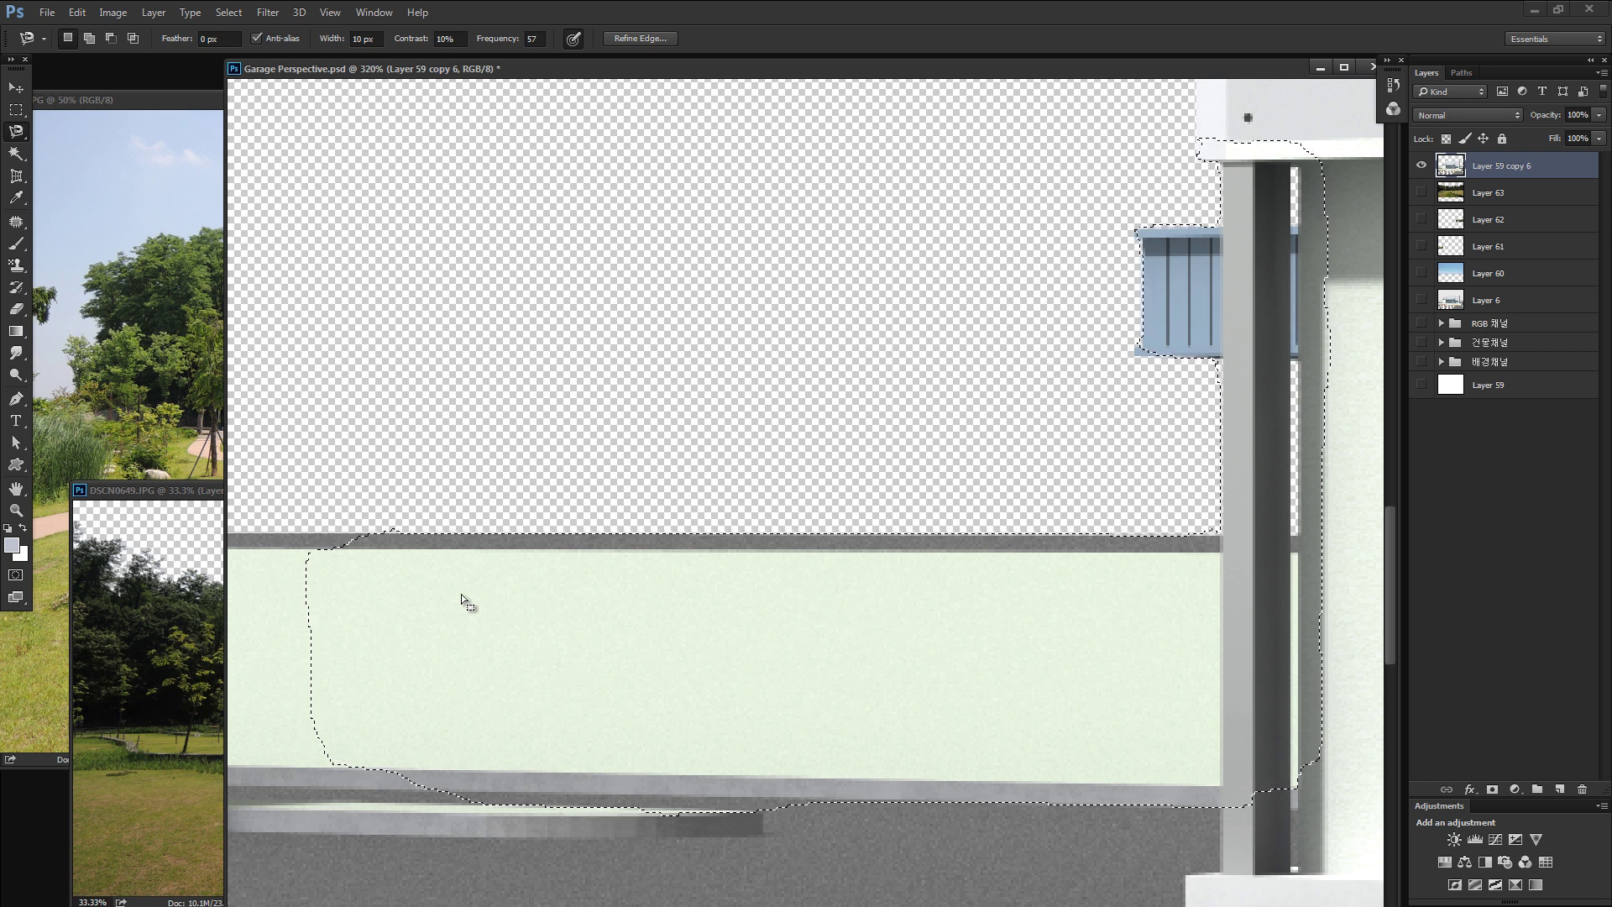
Try the Polygonal and freehand Lasso variants from the flyout, ending back on the Magnetic Lasso.
{"action": "right_click", "coordinate": [13, 134]}
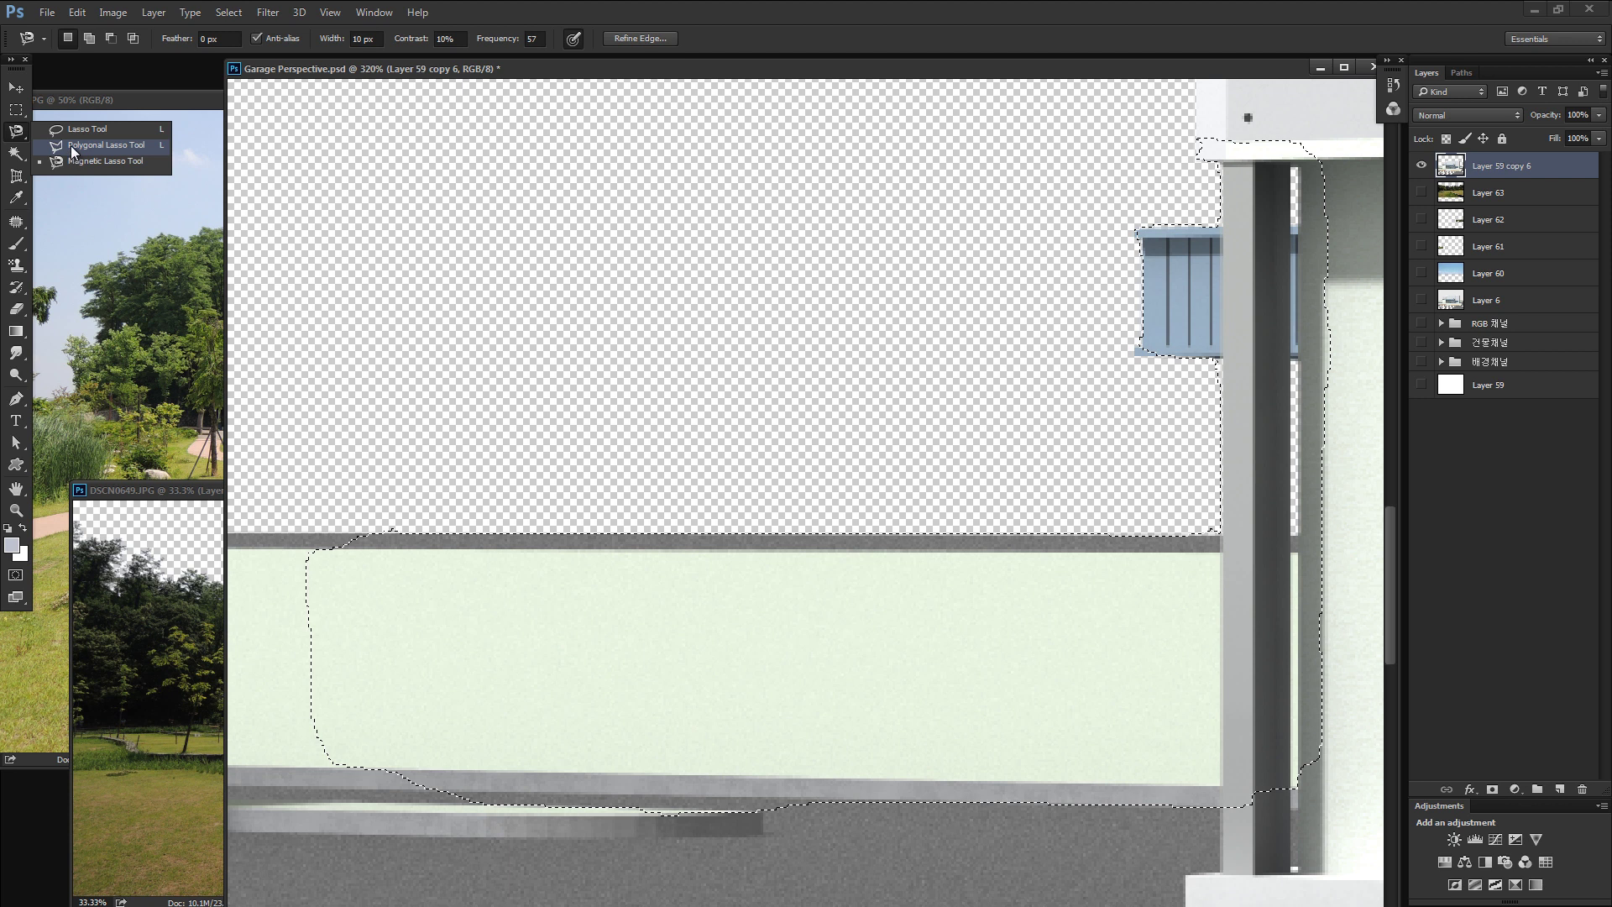
{"action": "left_click", "coordinate": [72, 148]}
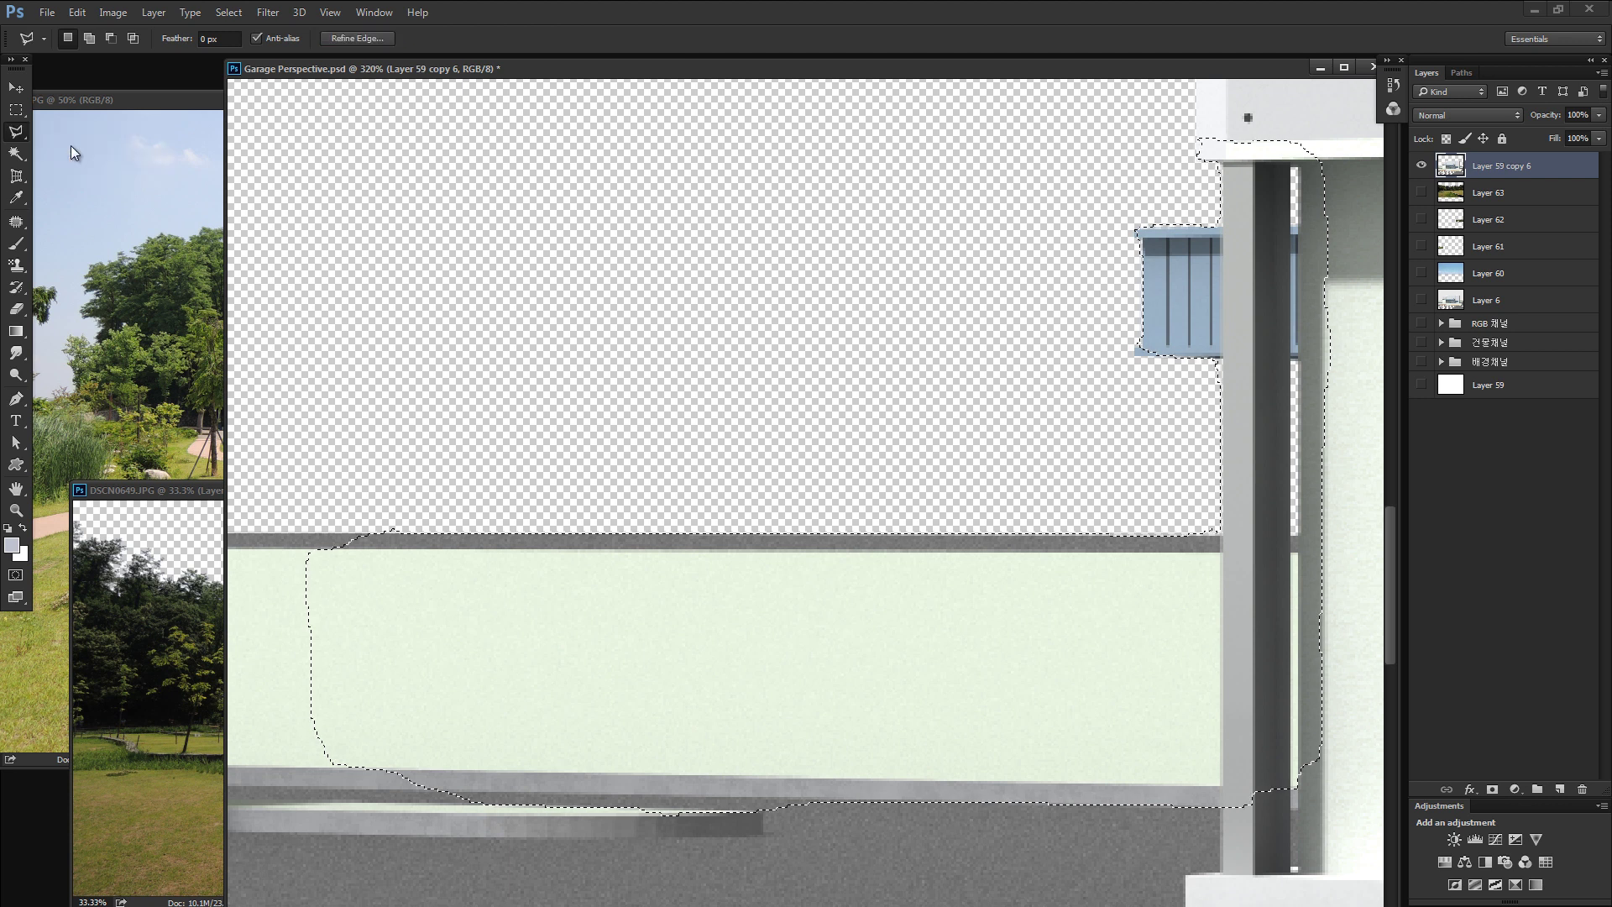
{"action": "left_click", "coordinate": [17, 135]}
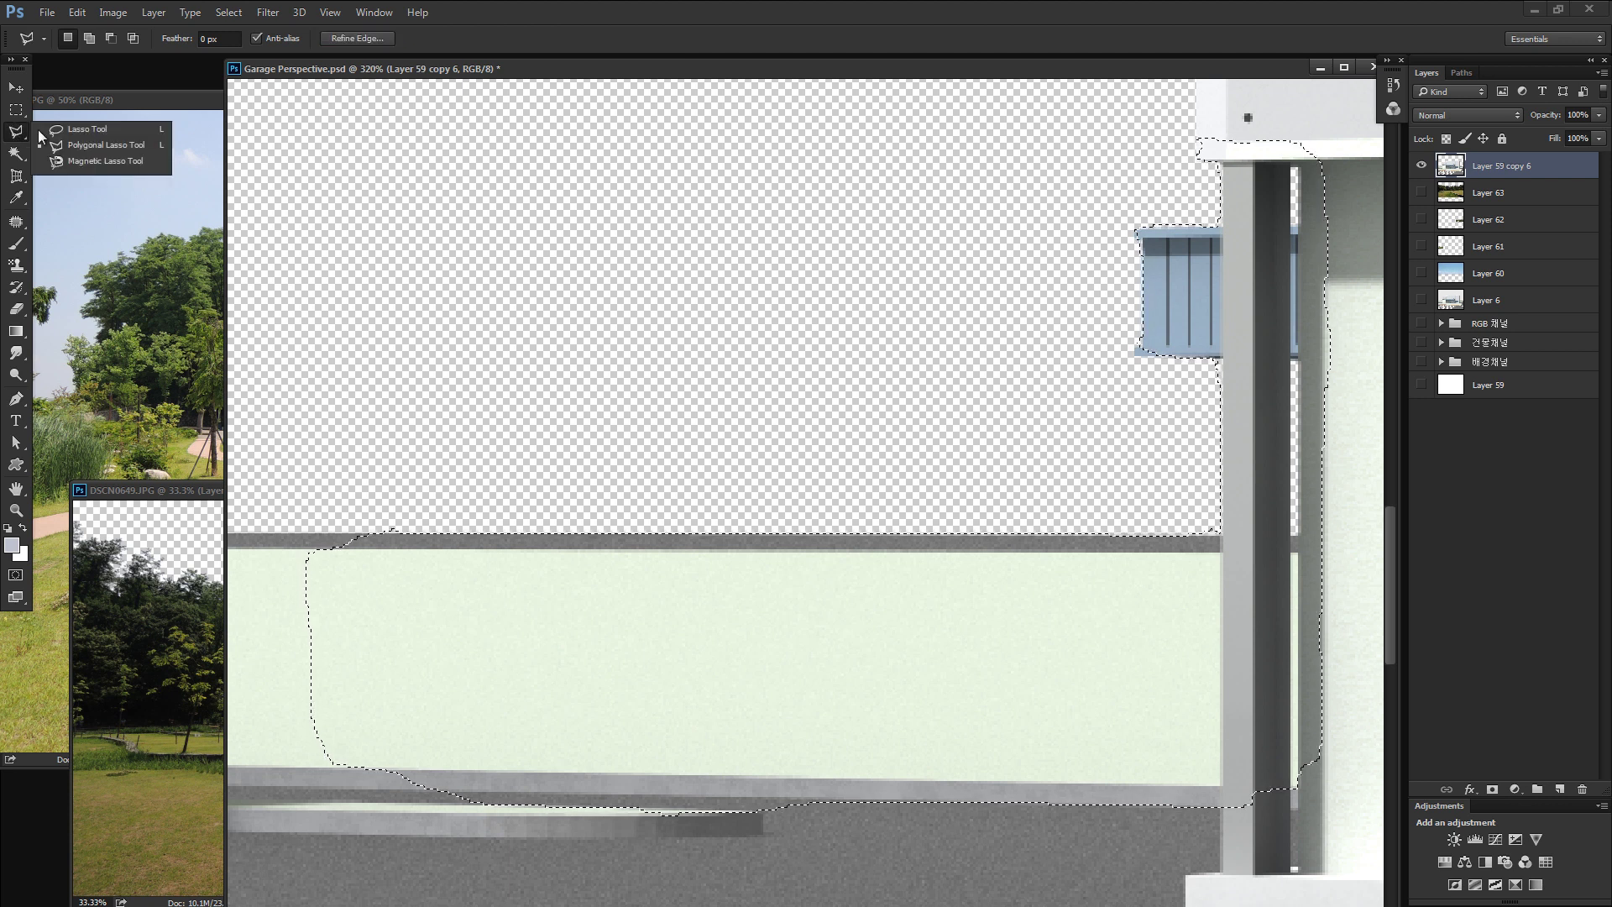
{"action": "left_click", "coordinate": [94, 133]}
{"action": "left_click", "coordinate": [10, 134]}
{"action": "left_click", "coordinate": [97, 144]}
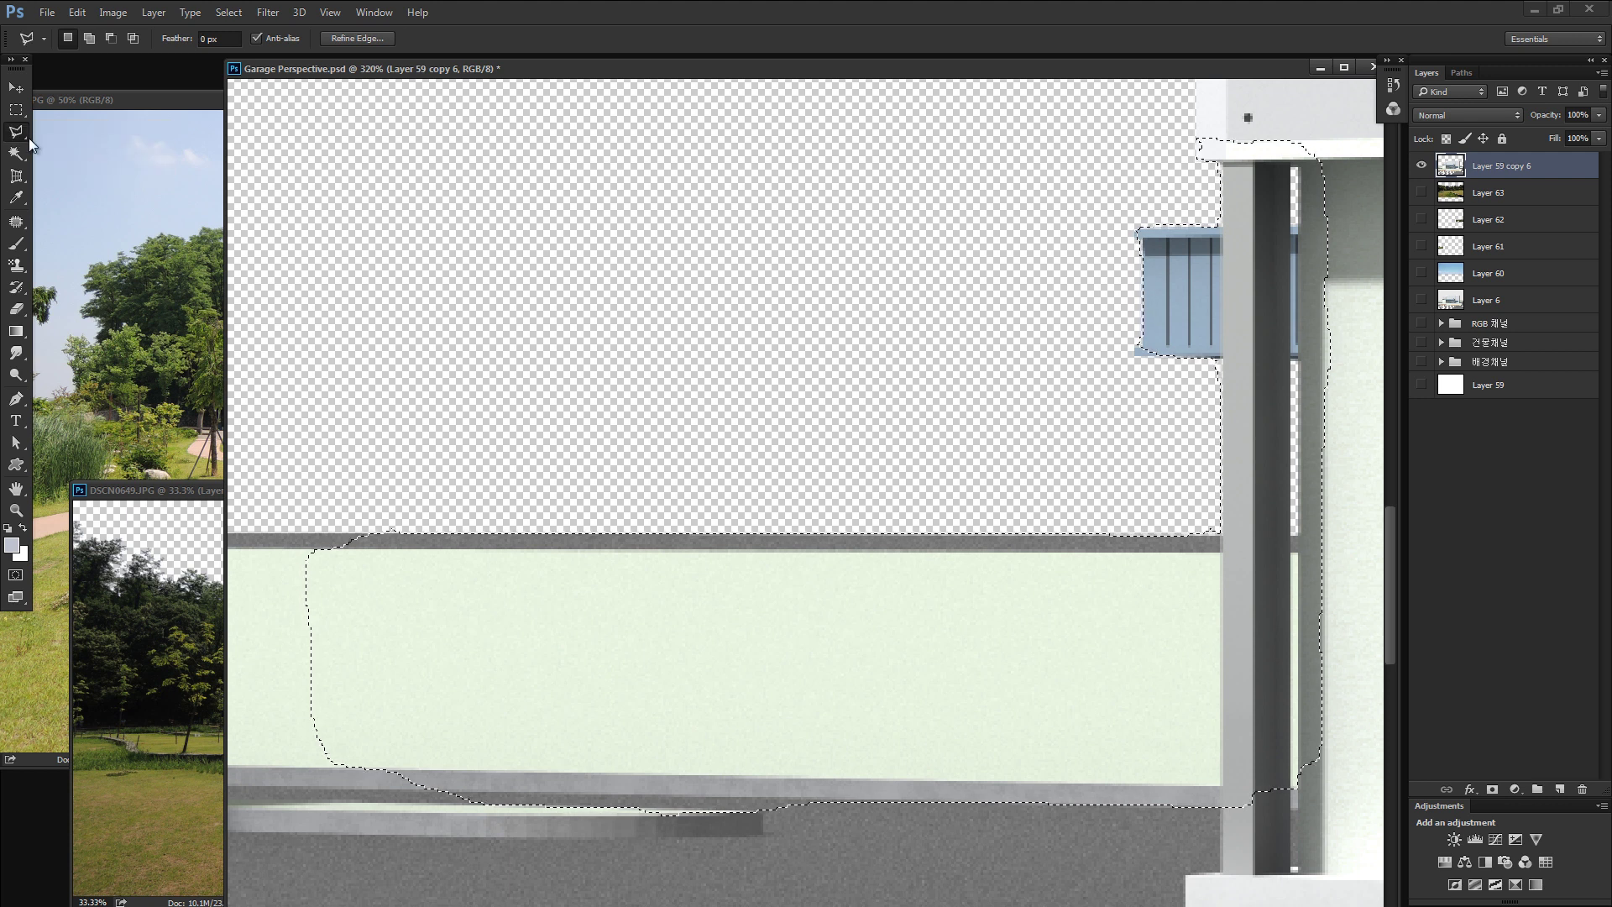
{"action": "left_click", "coordinate": [20, 133]}
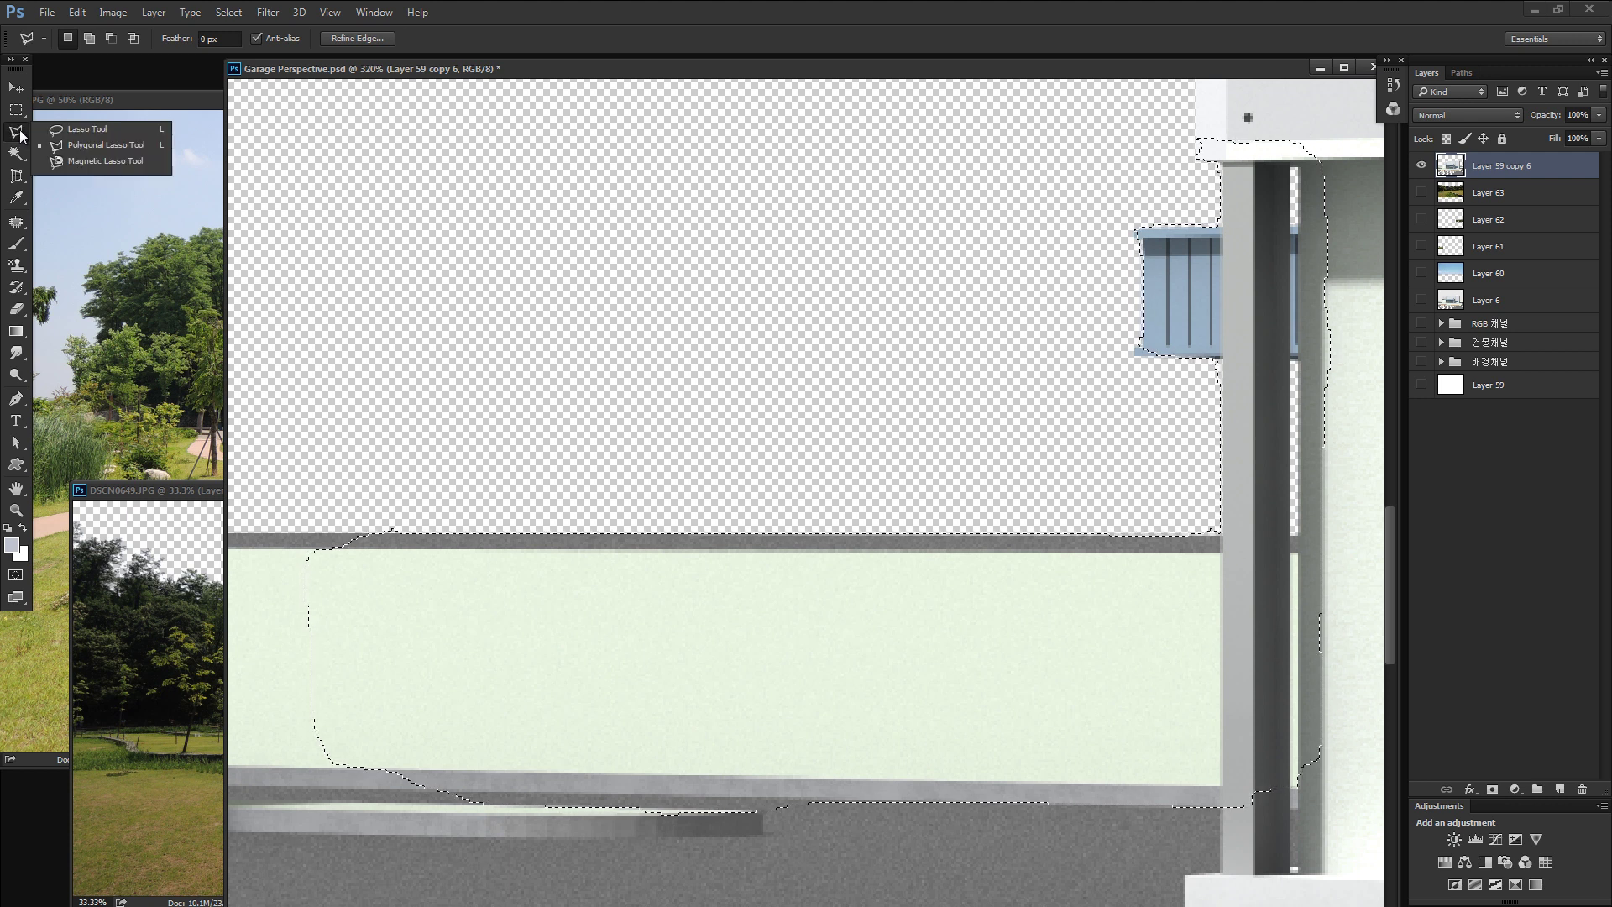
{"action": "left_click", "coordinate": [88, 130]}
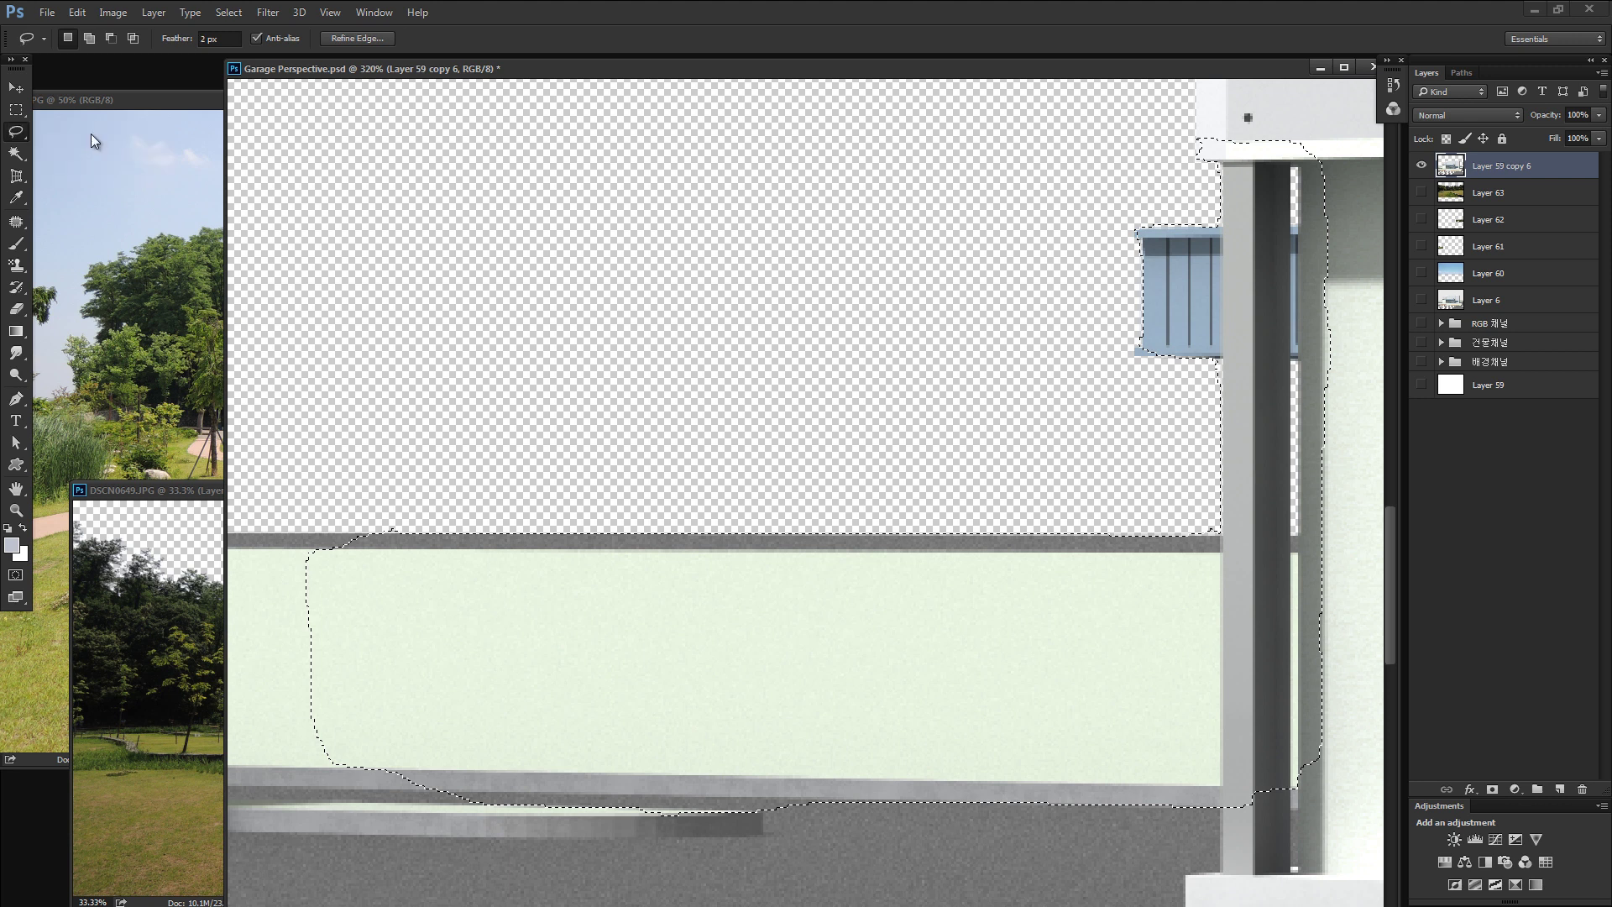
{"action": "left_click", "coordinate": [18, 135]}
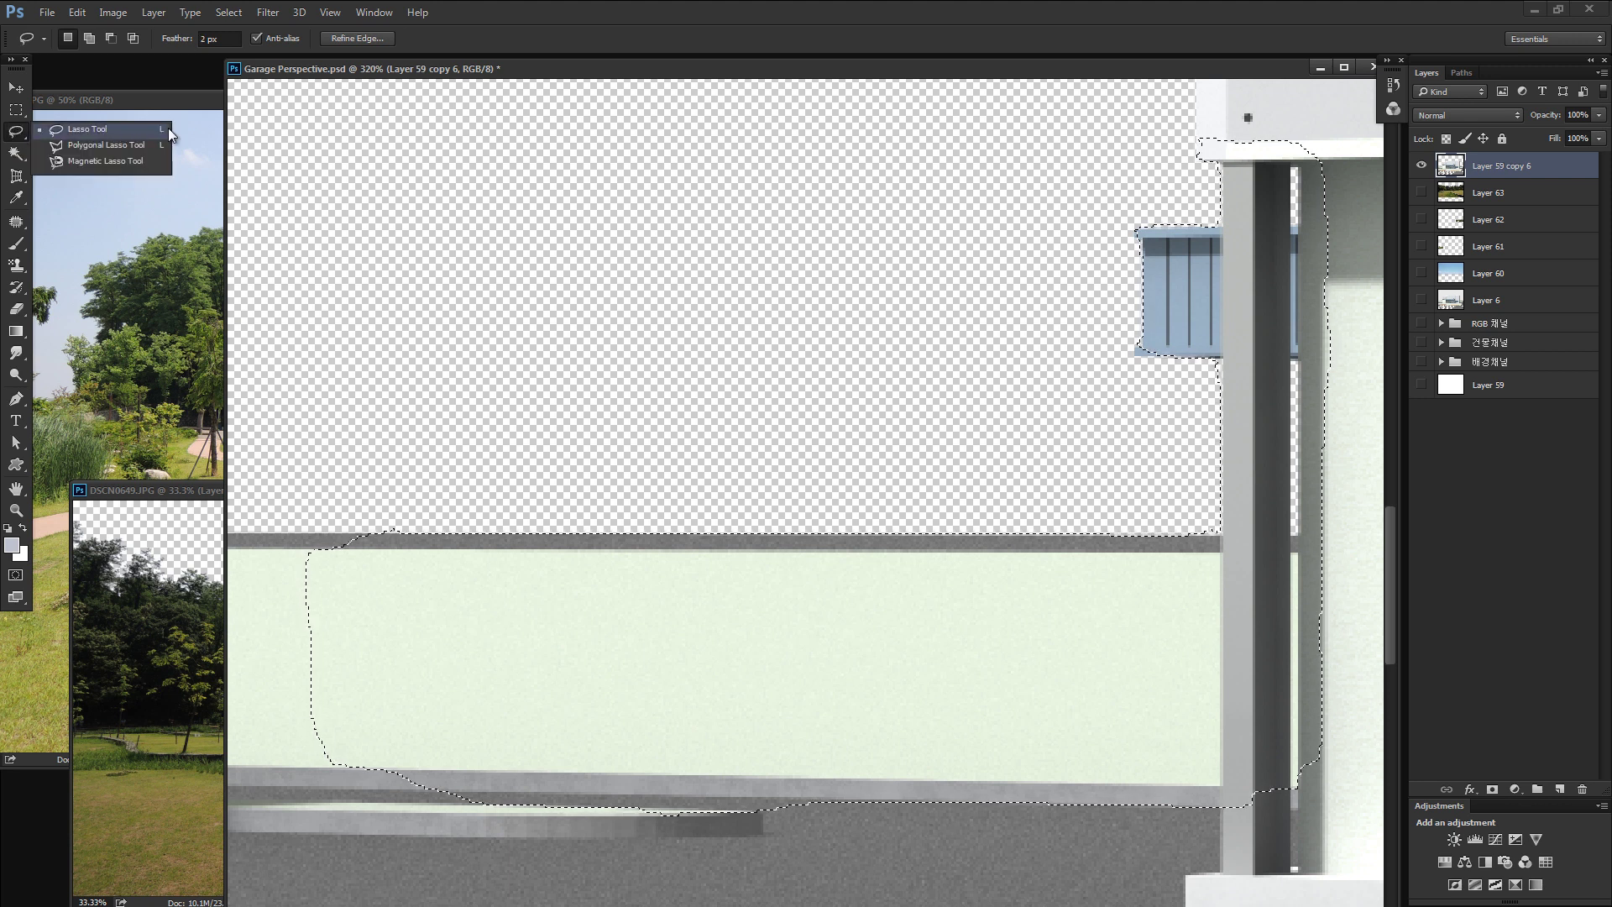
{"action": "left_click", "coordinate": [161, 159]}
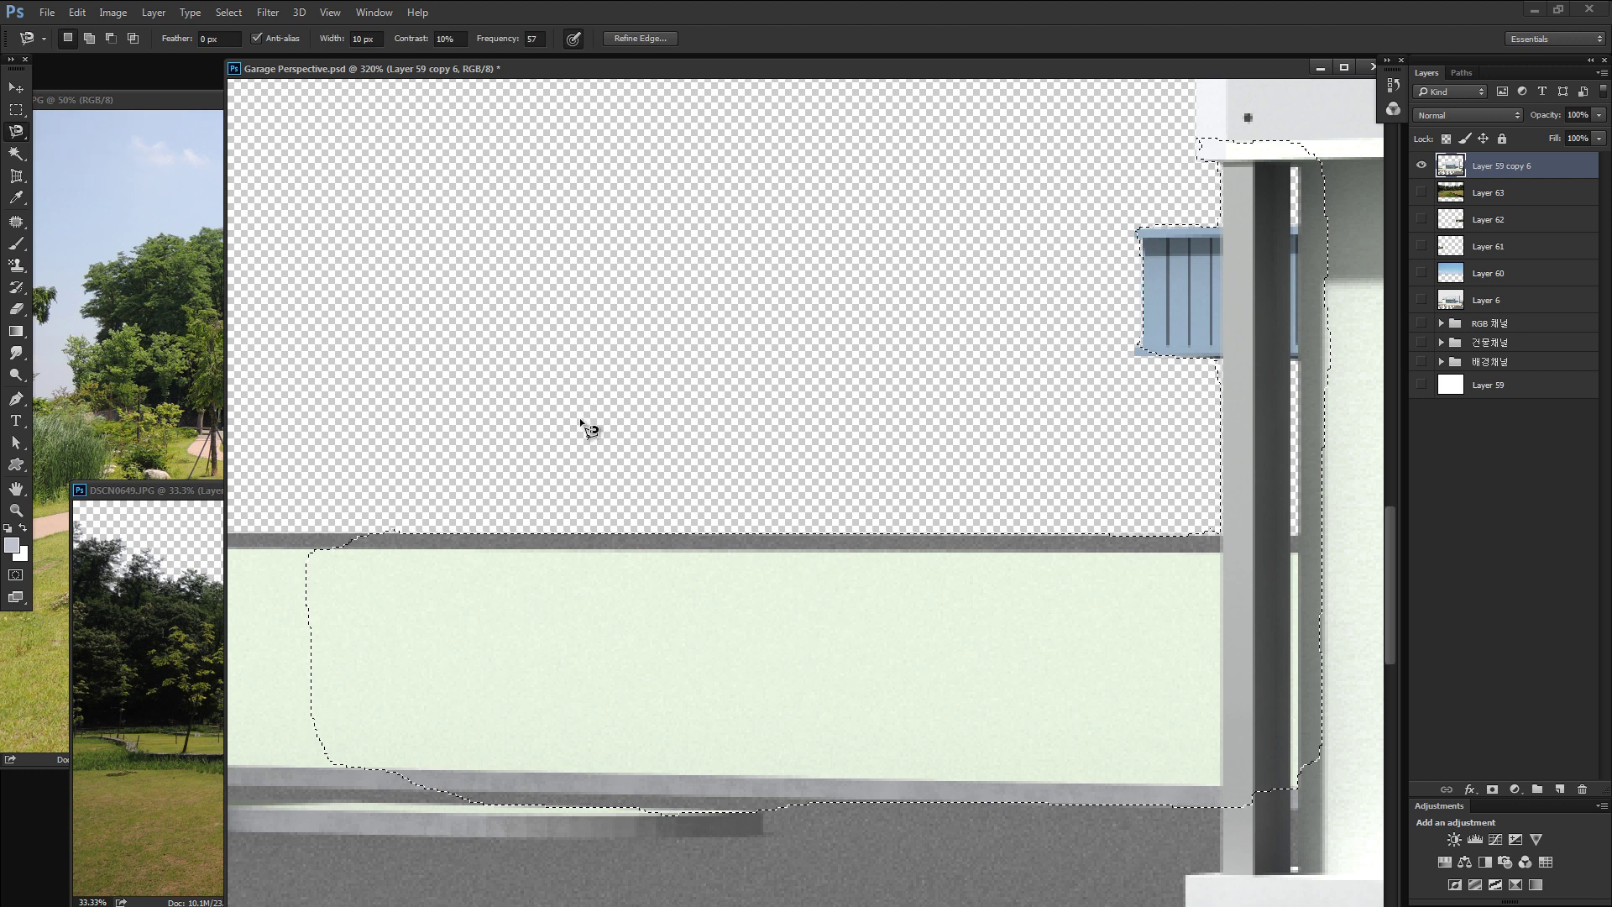
Cancel a trial magnetic trace and cycle to the freehand Lasso in add-to-selection mode.
{"action": "left_click", "coordinate": [579, 419]}
{"action": "key", "text": "Escape"}
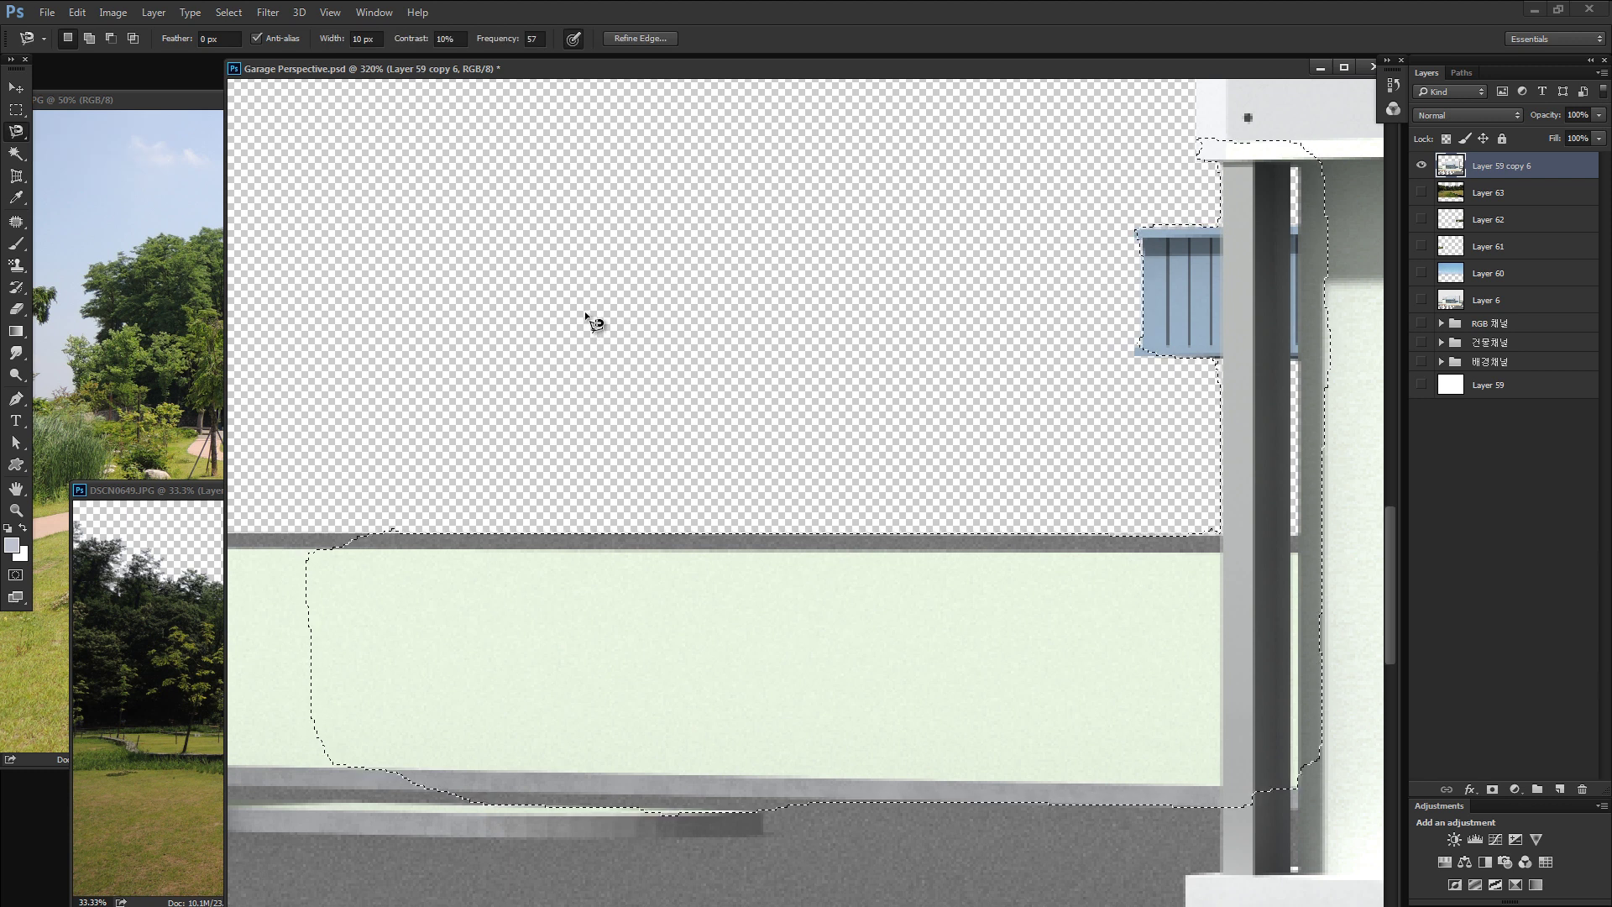
{"action": "key", "text": "shift+l"}
{"action": "key", "text": "shift"}
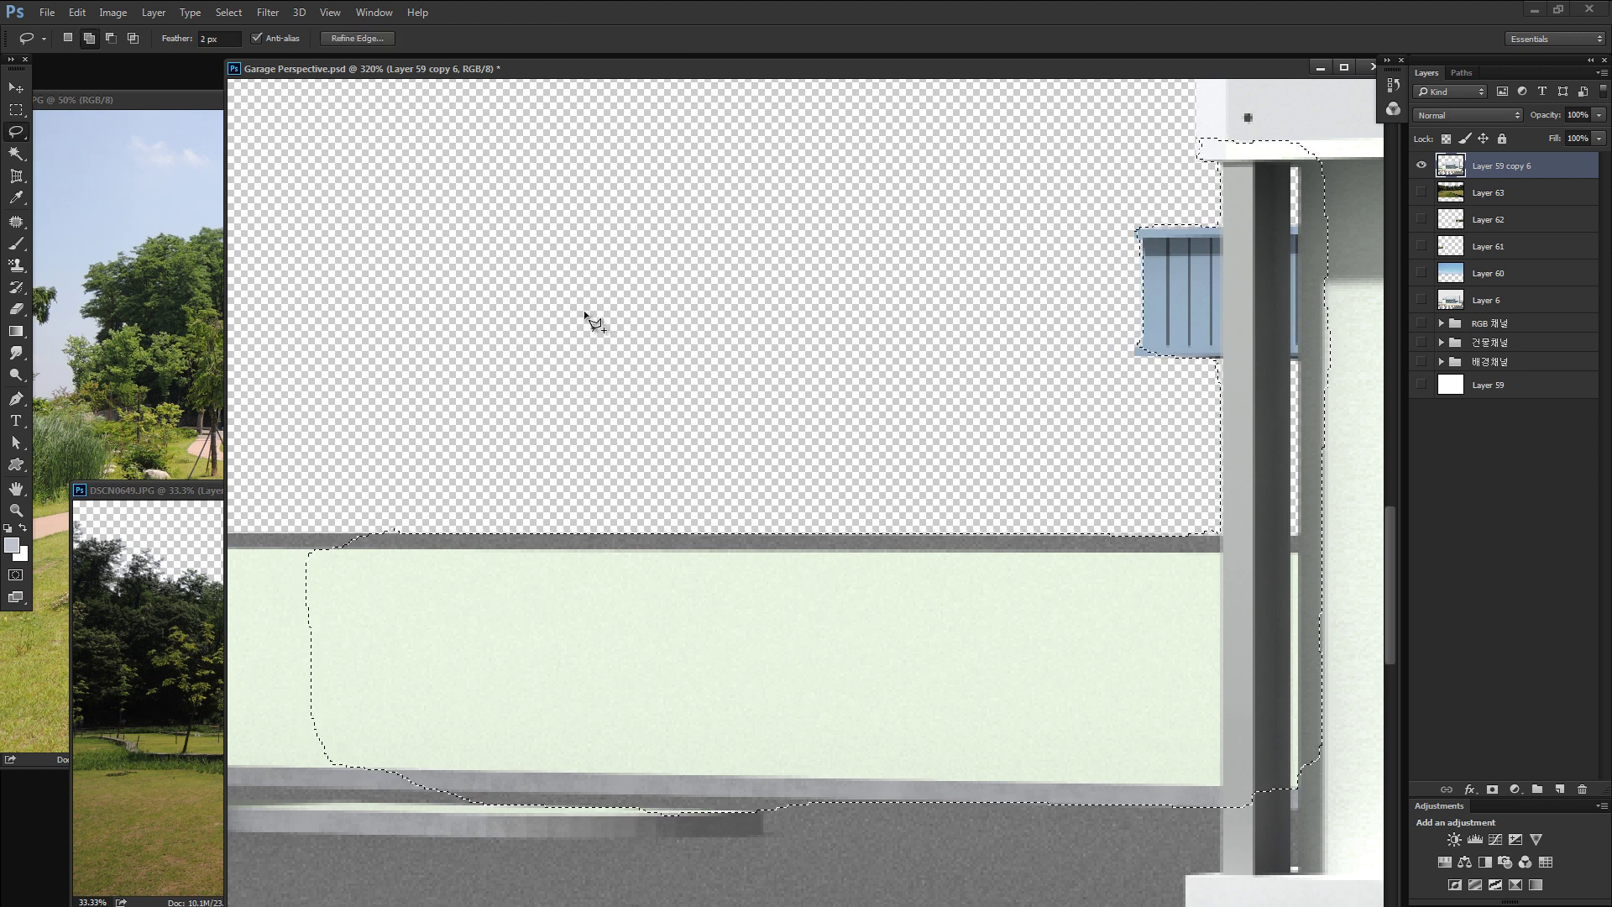
{"action": "left_click", "coordinate": [14, 112]}
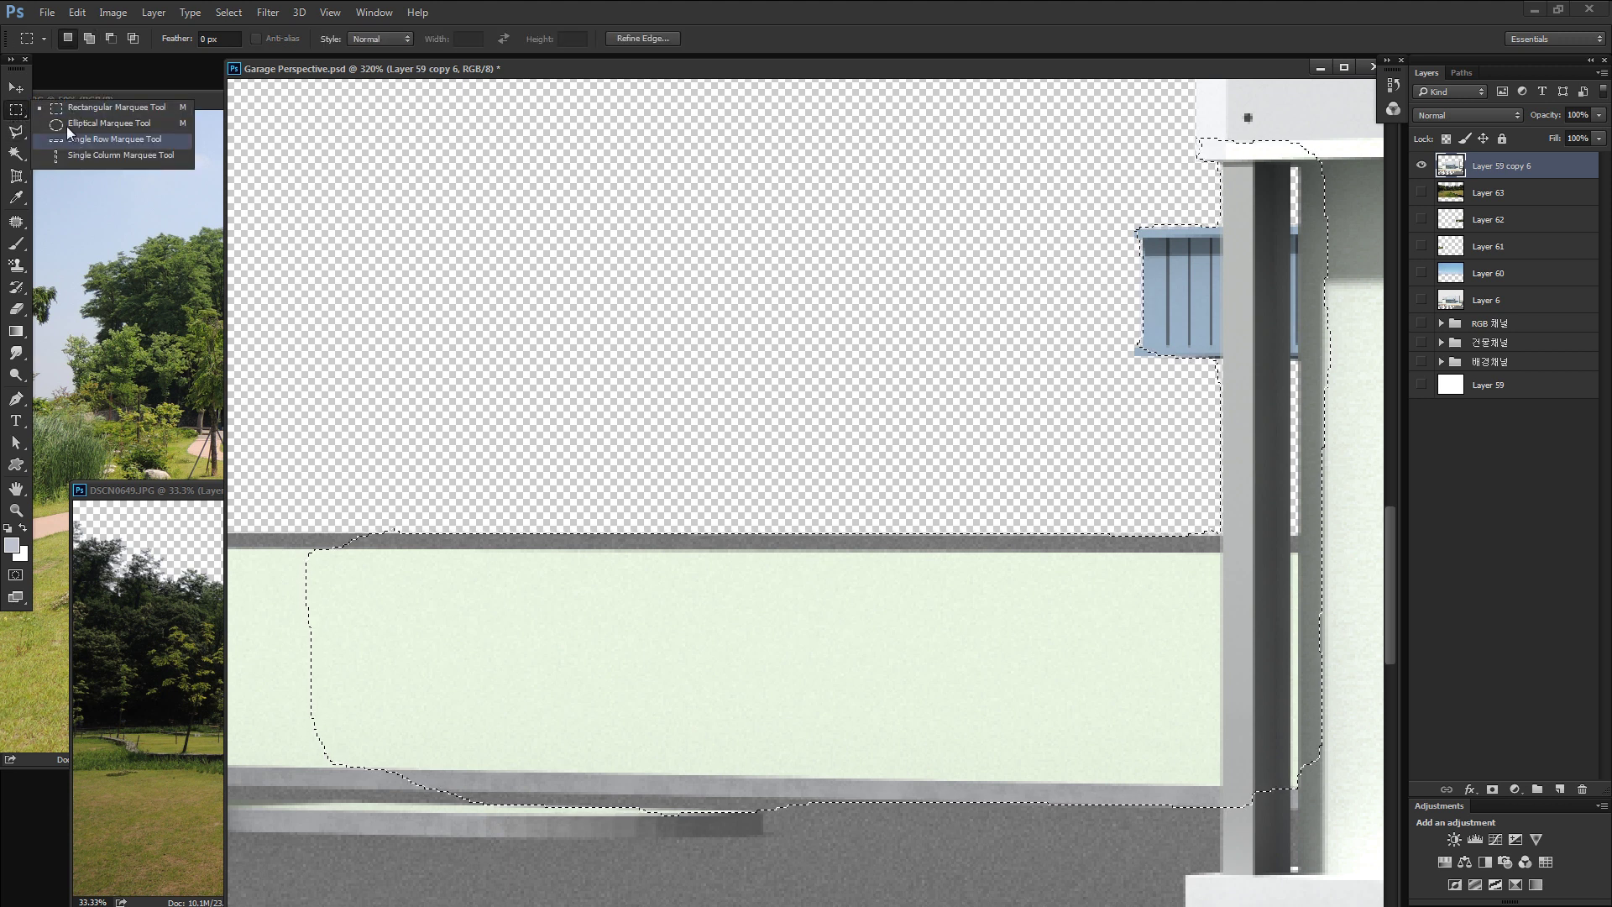
Clear the wall selection and try a square and an elliptical marquee over the empty area.
{"action": "left_click", "coordinate": [109, 108]}
{"action": "left_click", "coordinate": [439, 278]}
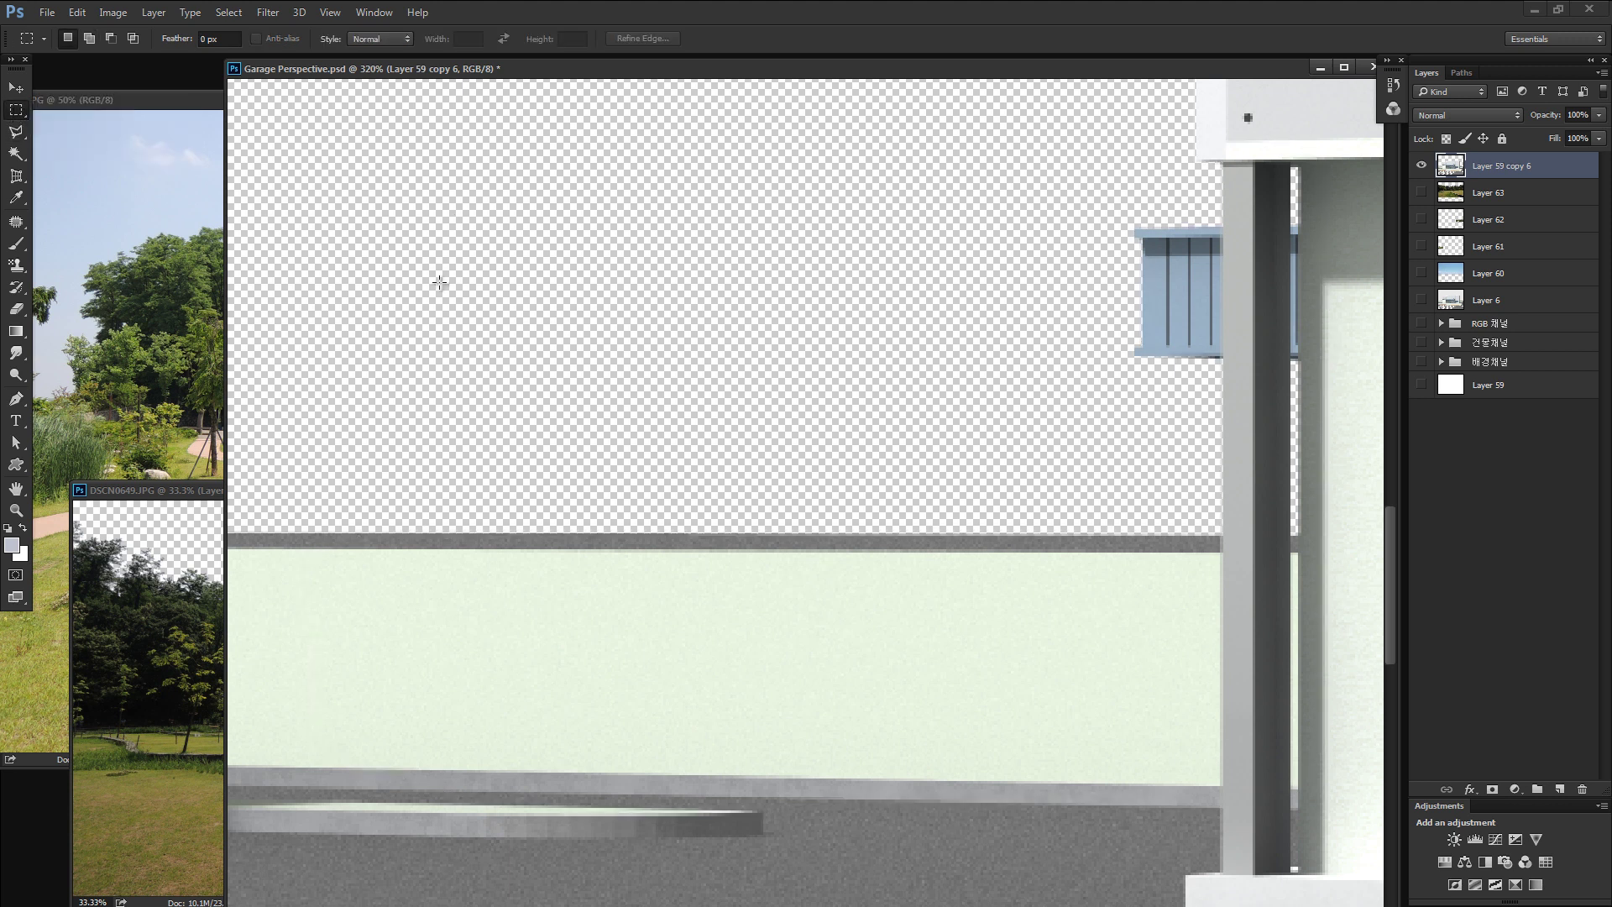
{"action": "left_click_drag", "start_coordinate": [440, 283], "coordinate": [851, 454]}
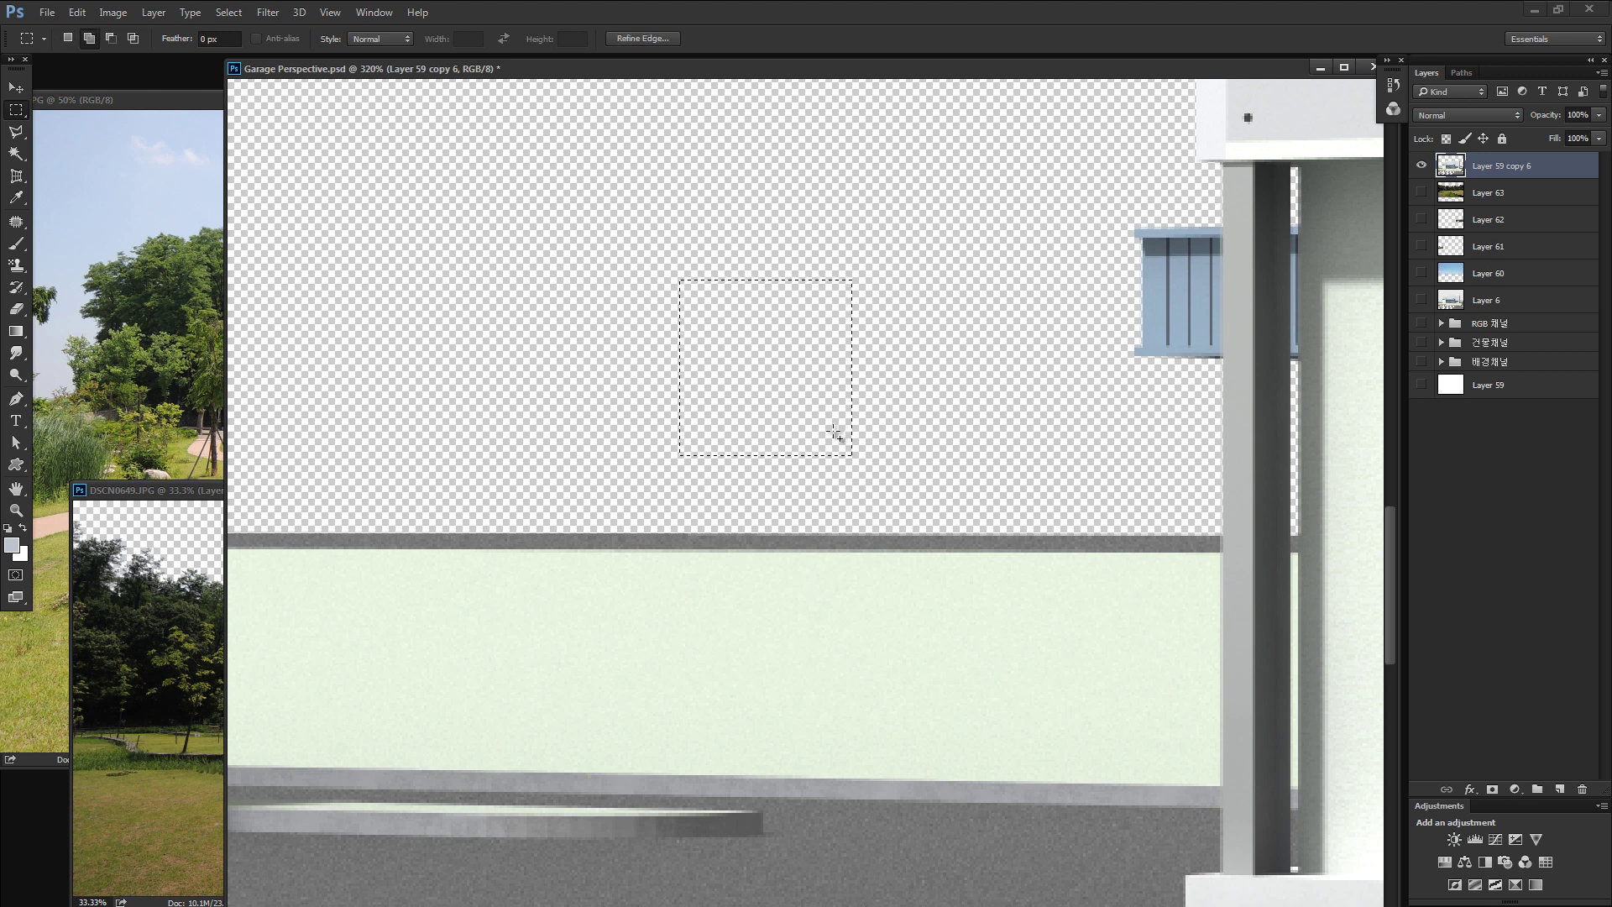
{"action": "key", "text": "shift+m"}
{"action": "left_click_drag", "start_coordinate": [723, 565], "coordinate": [767, 546]}
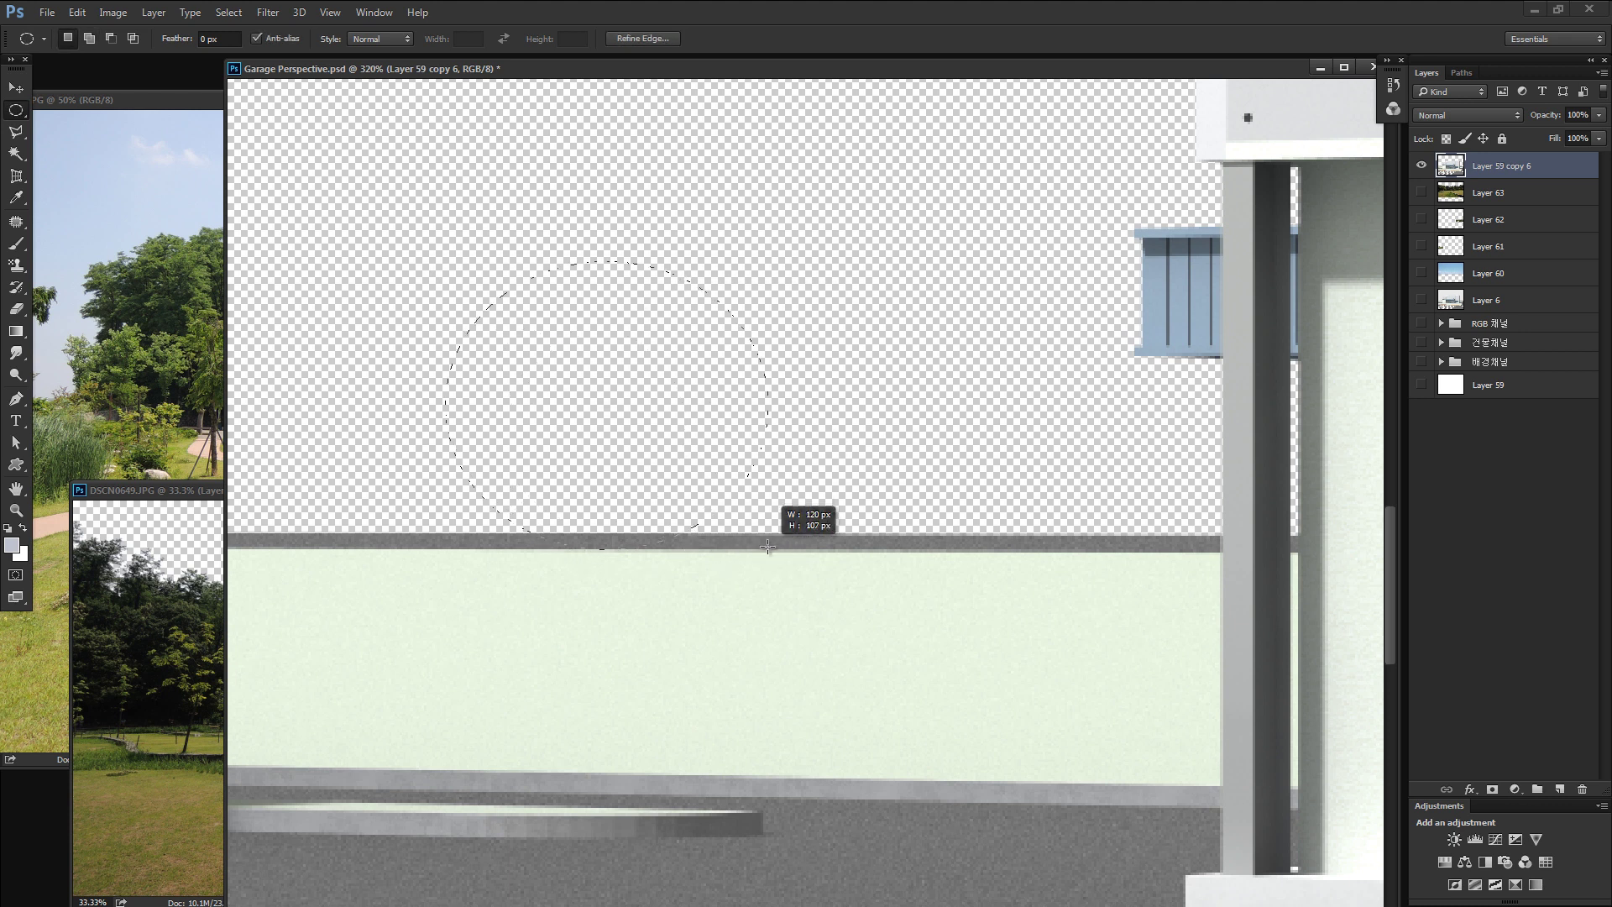
{"action": "key", "text": "shift+m"}
Draw a tall rectangular selection crossing the grey ledge.
{"action": "left_click_drag", "start_coordinate": [430, 245], "coordinate": [698, 577]}
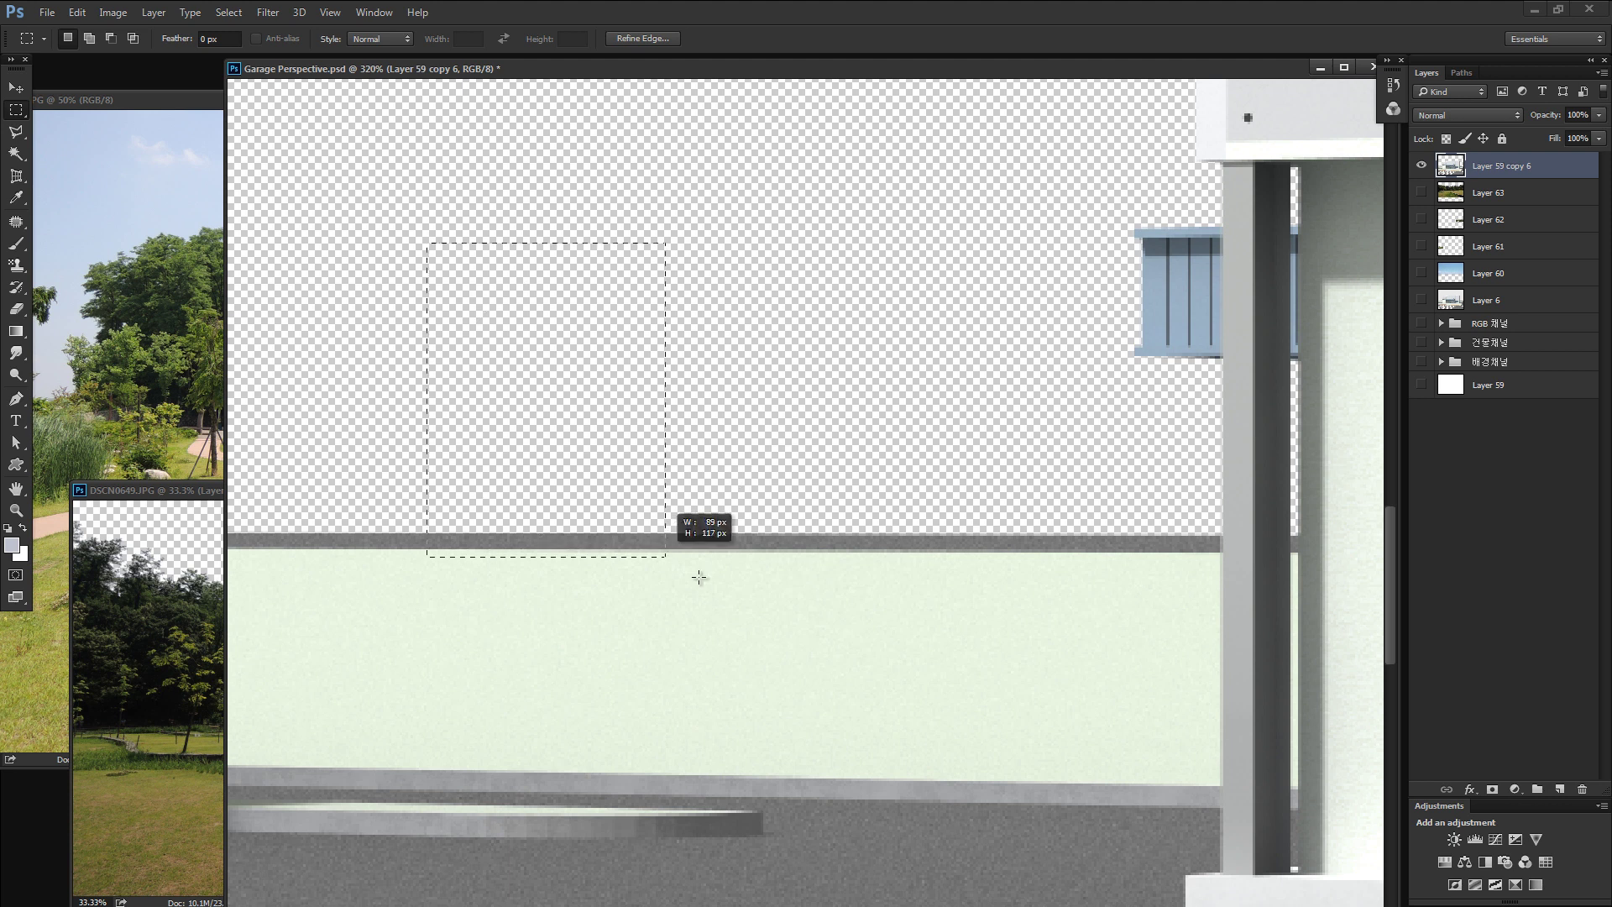
{"action": "left_click_drag", "start_coordinate": [763, 296], "coordinate": [962, 621]}
{"action": "key", "text": "l"}
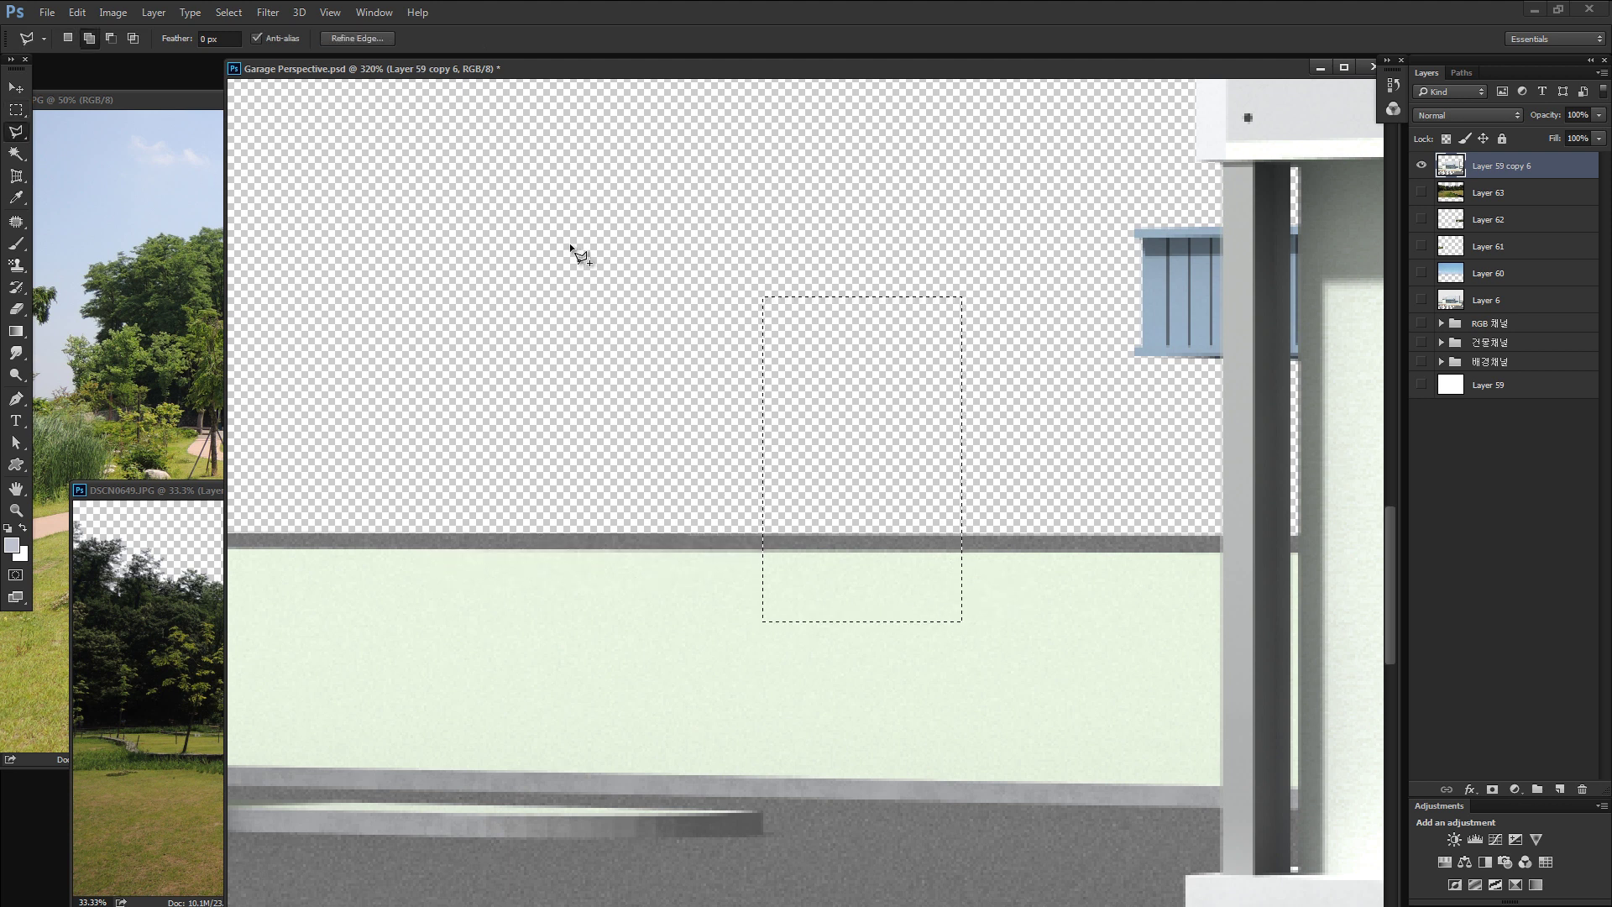
{"action": "right_click", "coordinate": [17, 137]}
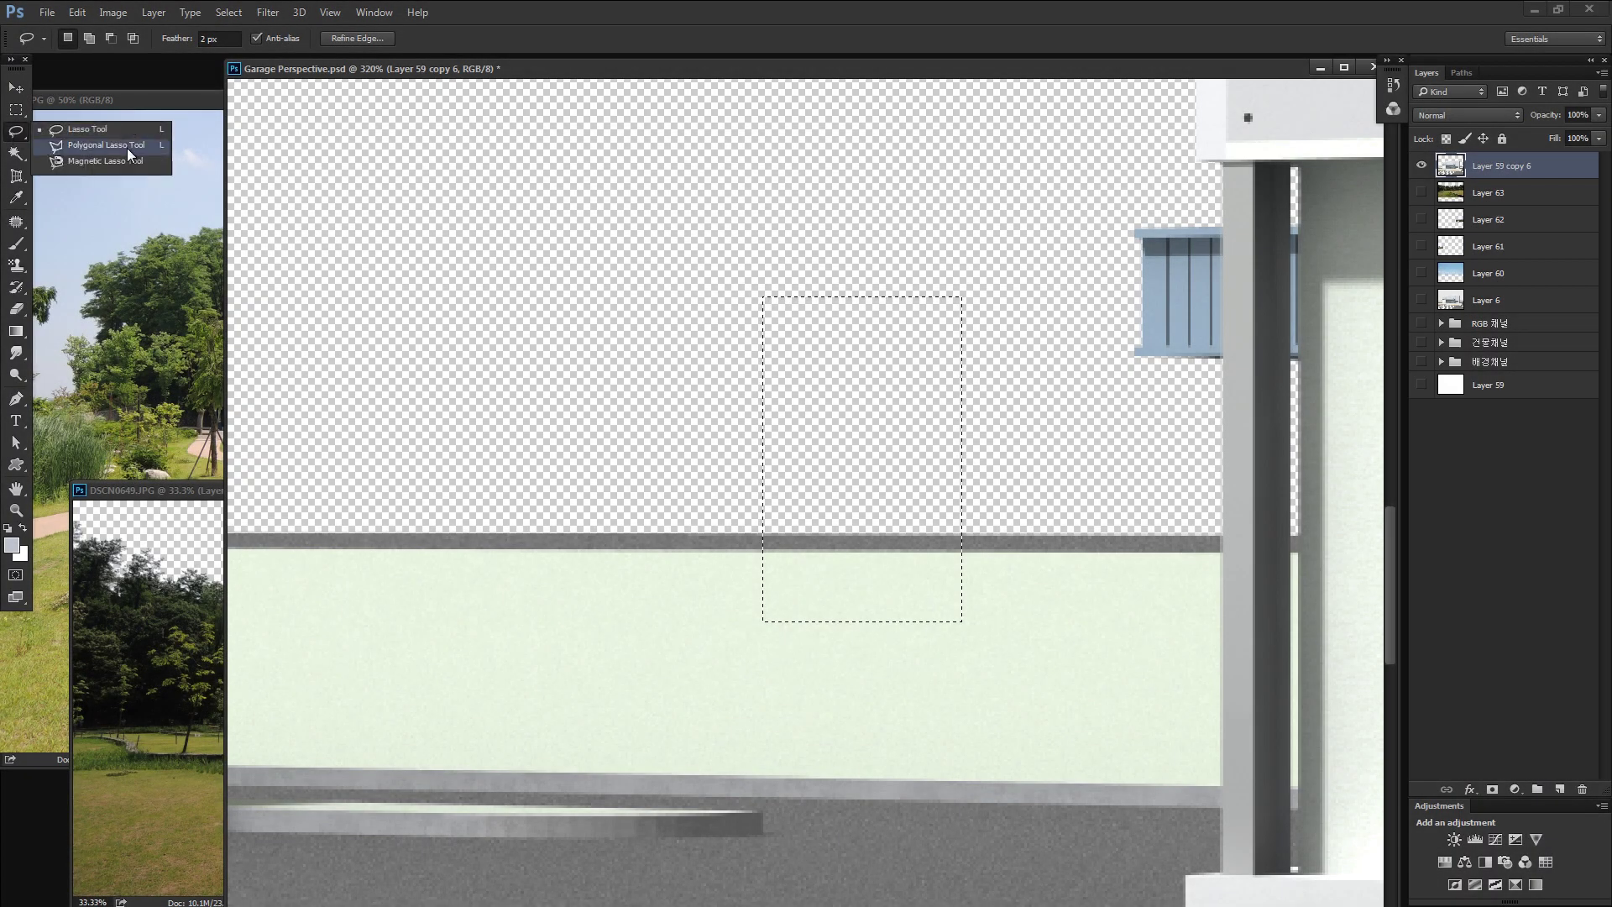
Deselect, fit the image, preview the sky and tree layers, then show only the building again.
{"action": "left_click", "coordinate": [127, 148]}
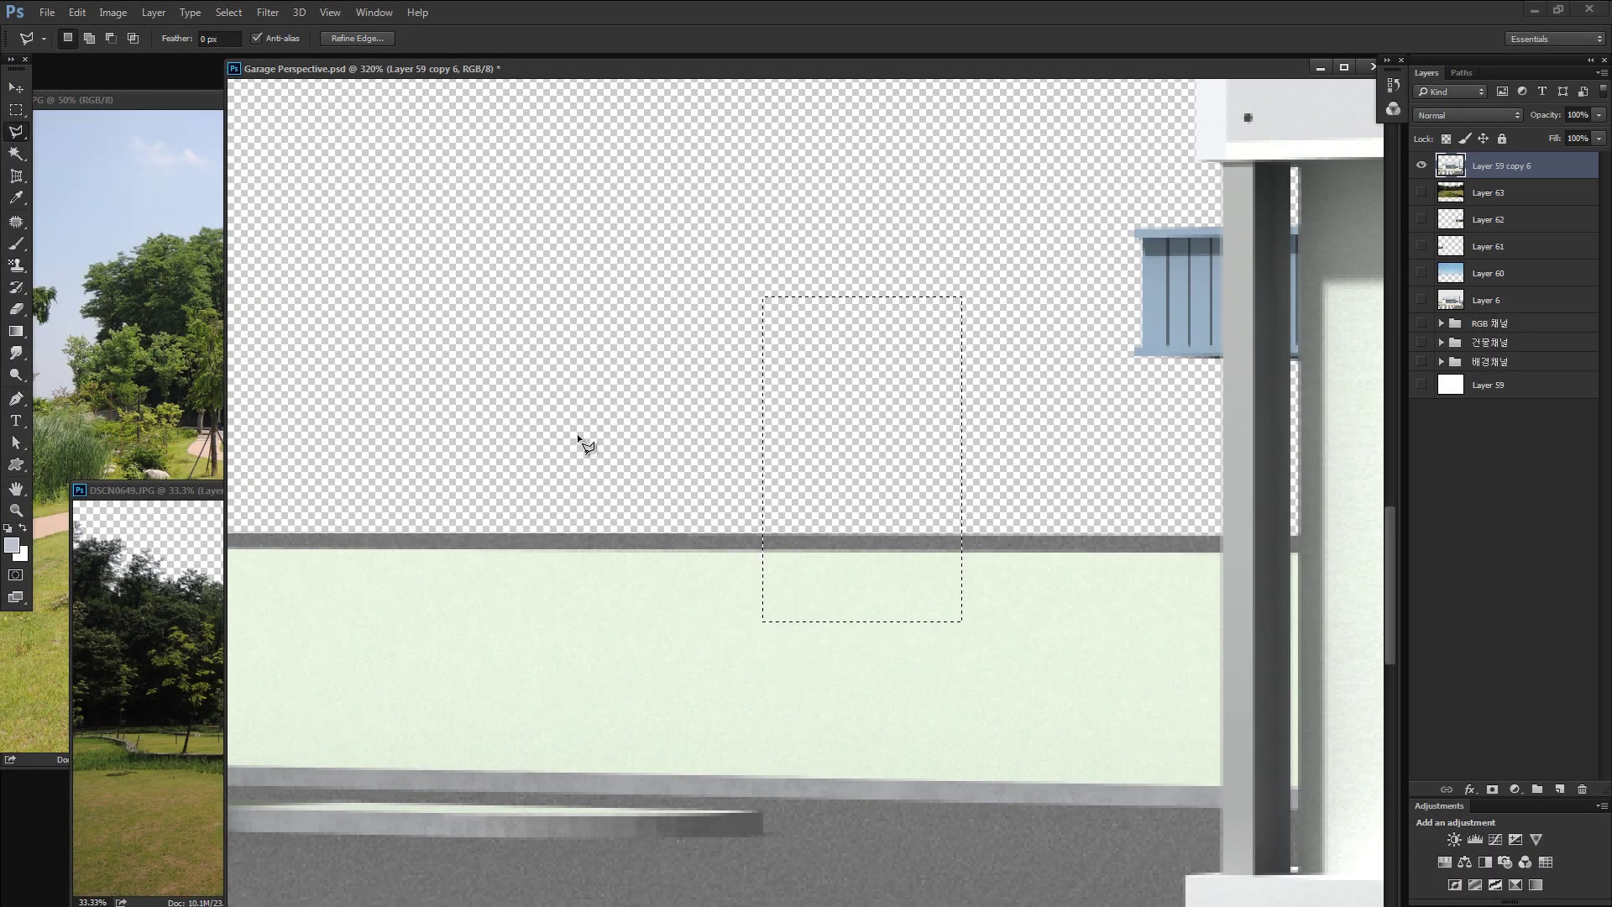
{"action": "key", "text": "ctrl+d"}
{"action": "key", "text": "ctrl+0"}
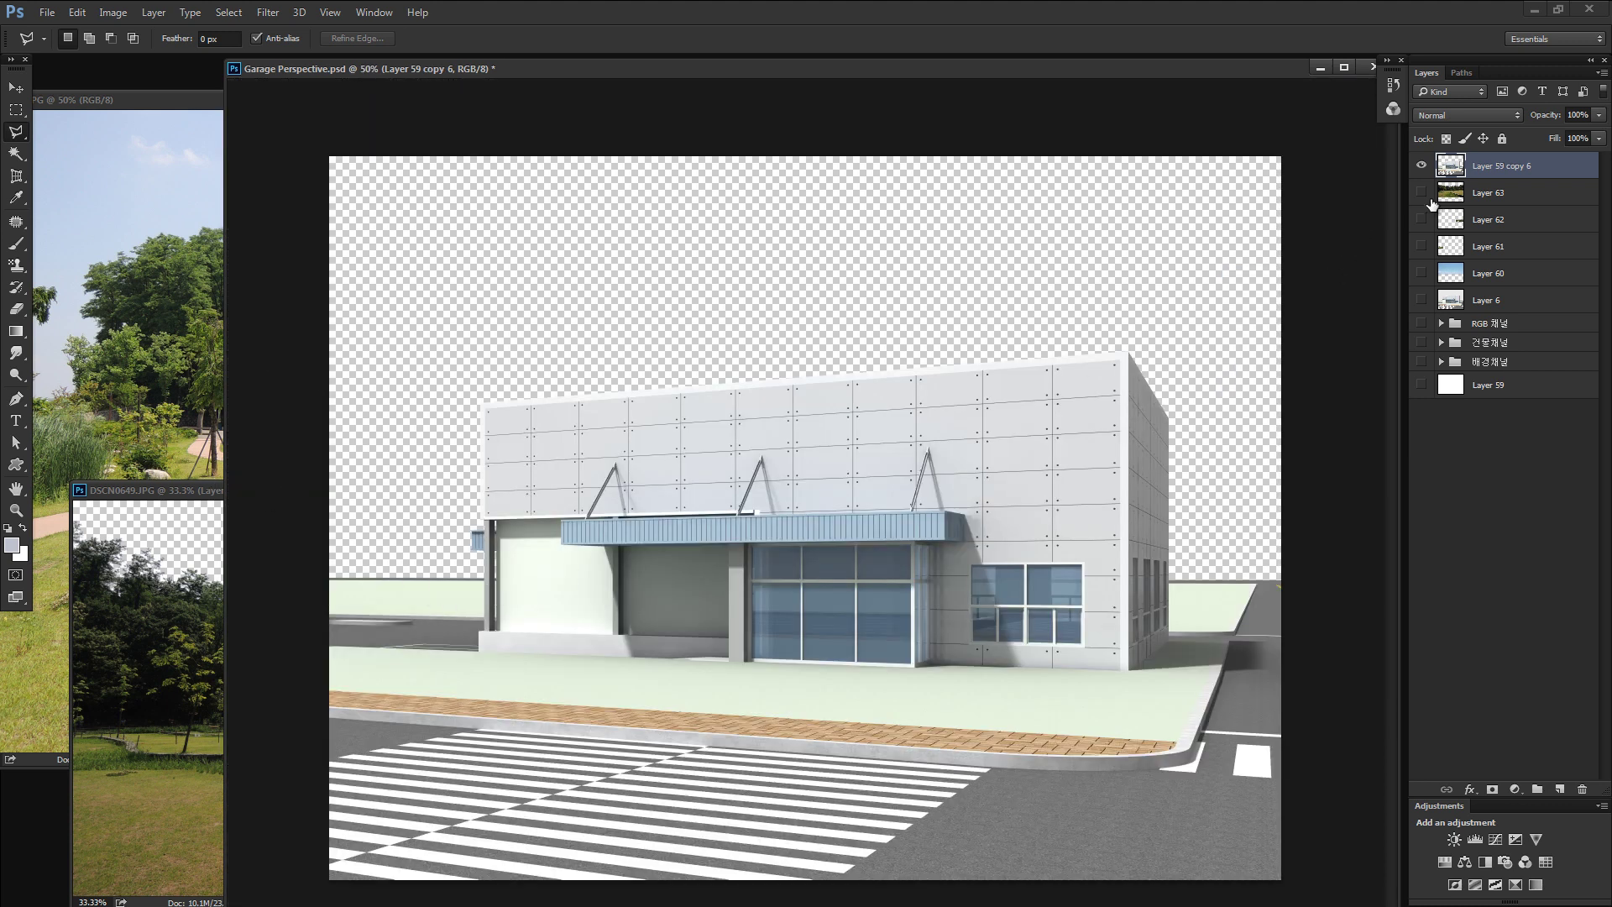
{"action": "left_click_drag", "start_coordinate": [1421, 192], "coordinate": [1421, 385]}
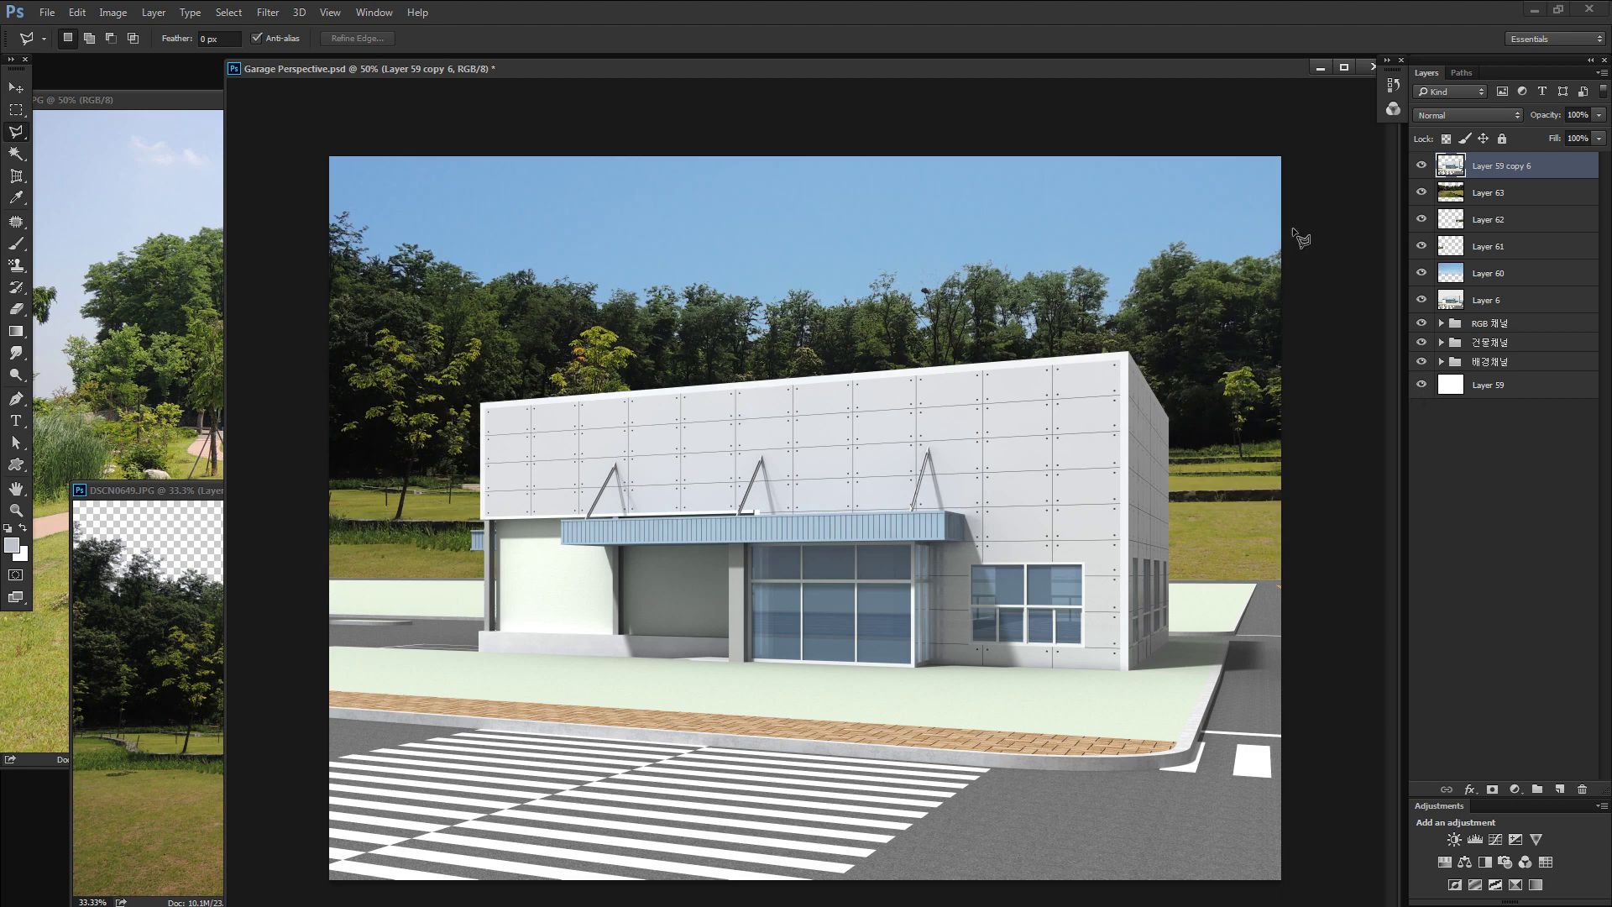
{"action": "left_click", "coordinate": [1421, 166], "text": "alt"}
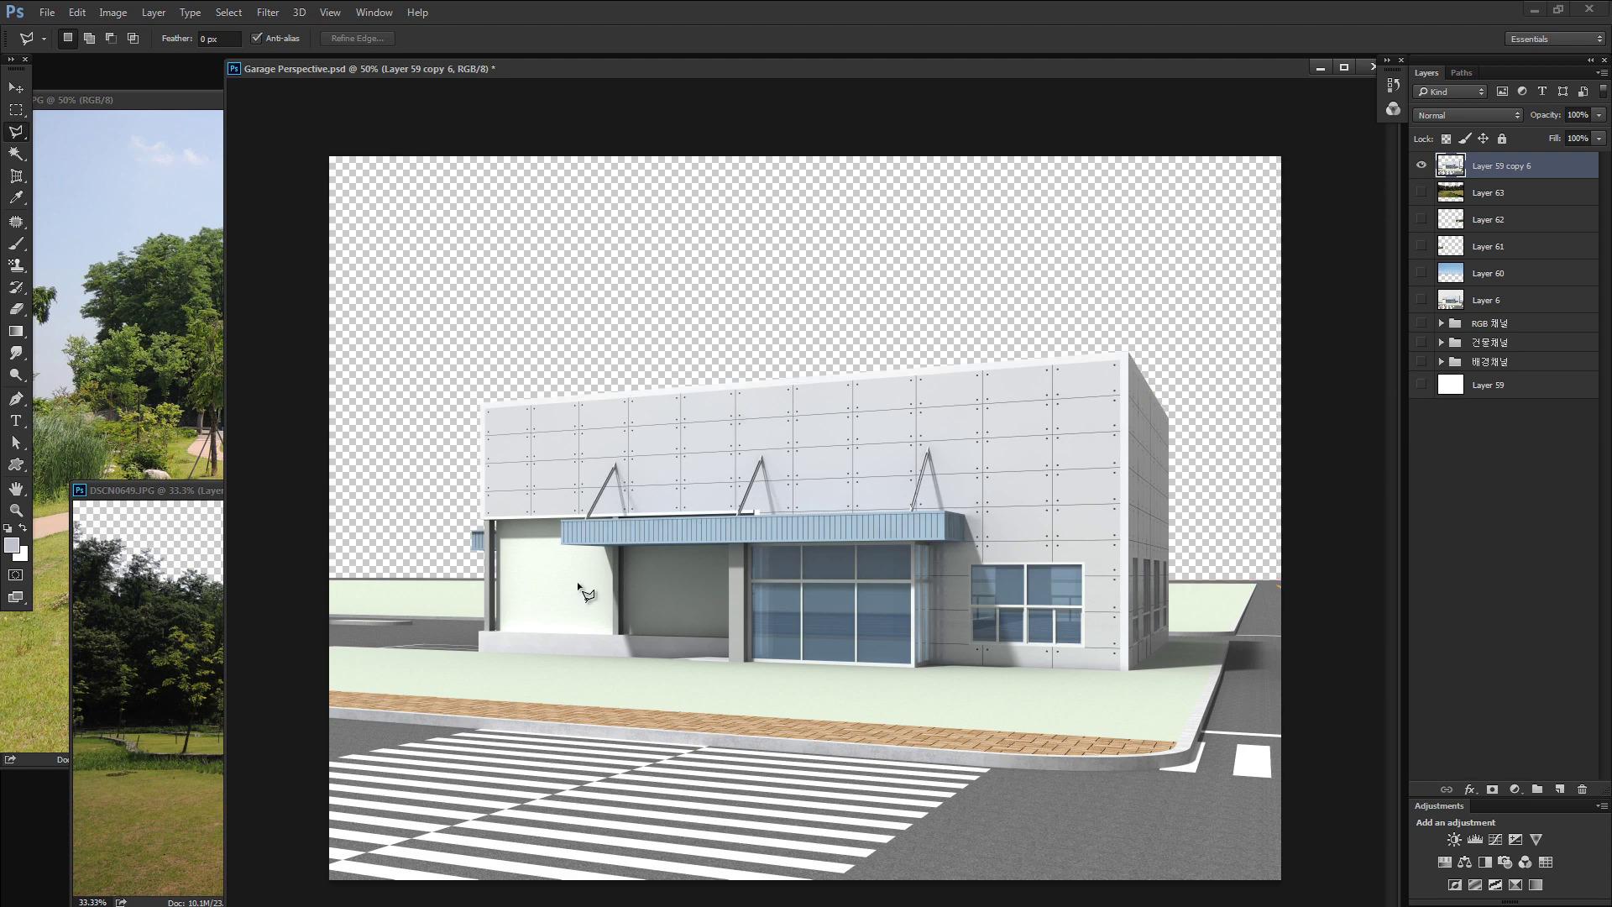
{"action": "key", "text": "z"}
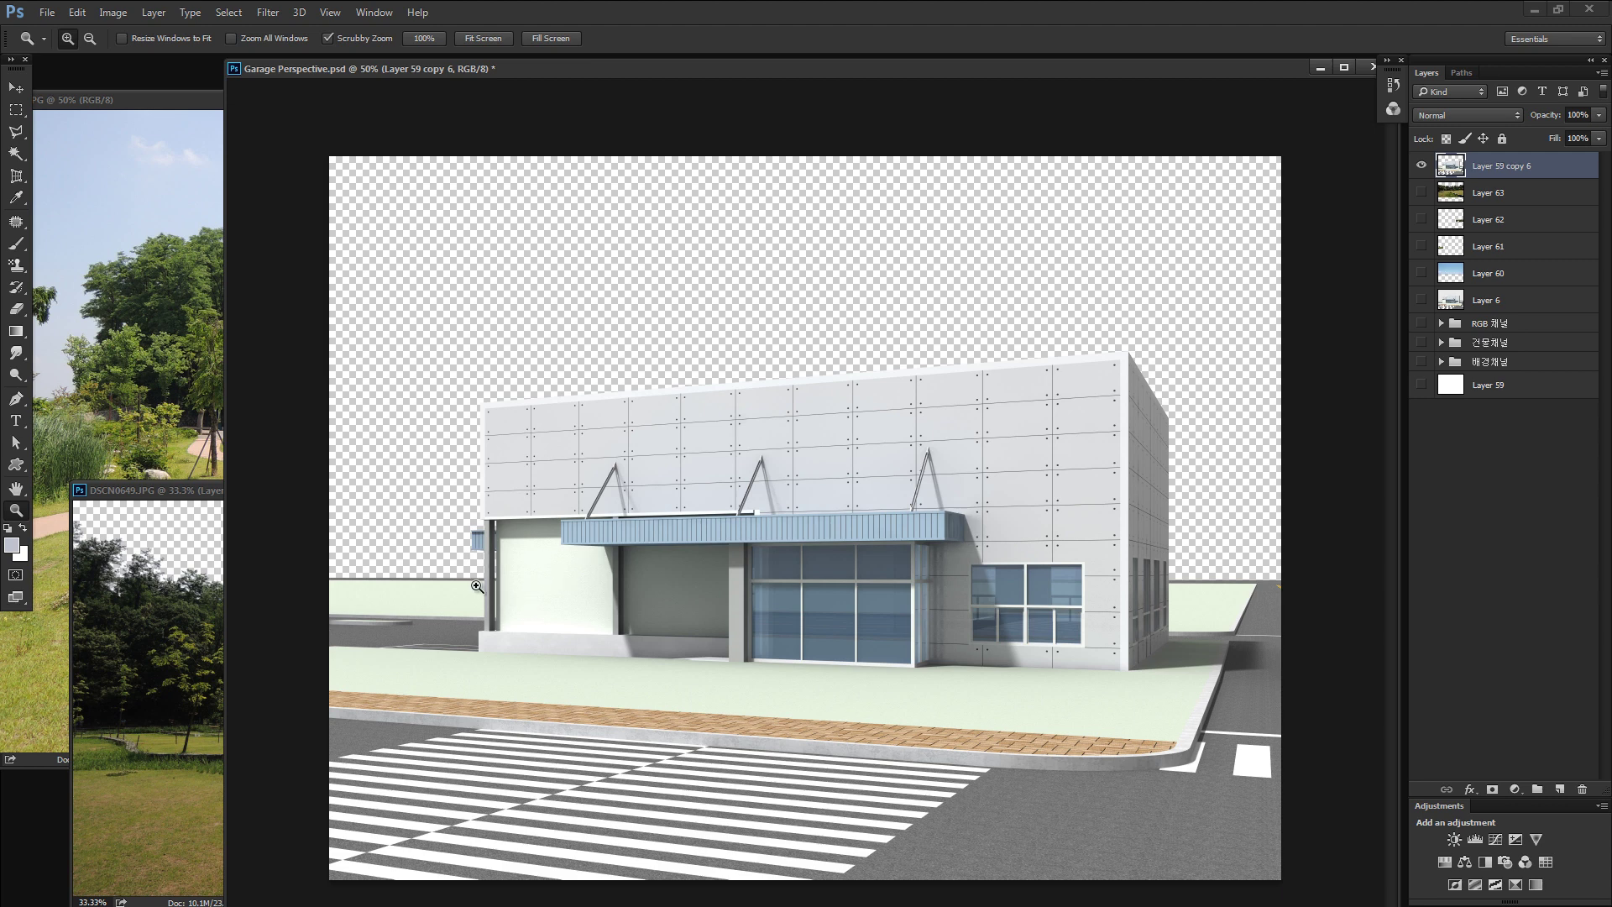
Start a Polygonal Lasso outline at the left wall, cancel it, and zoom in on the column edge.
{"action": "key", "text": "l"}
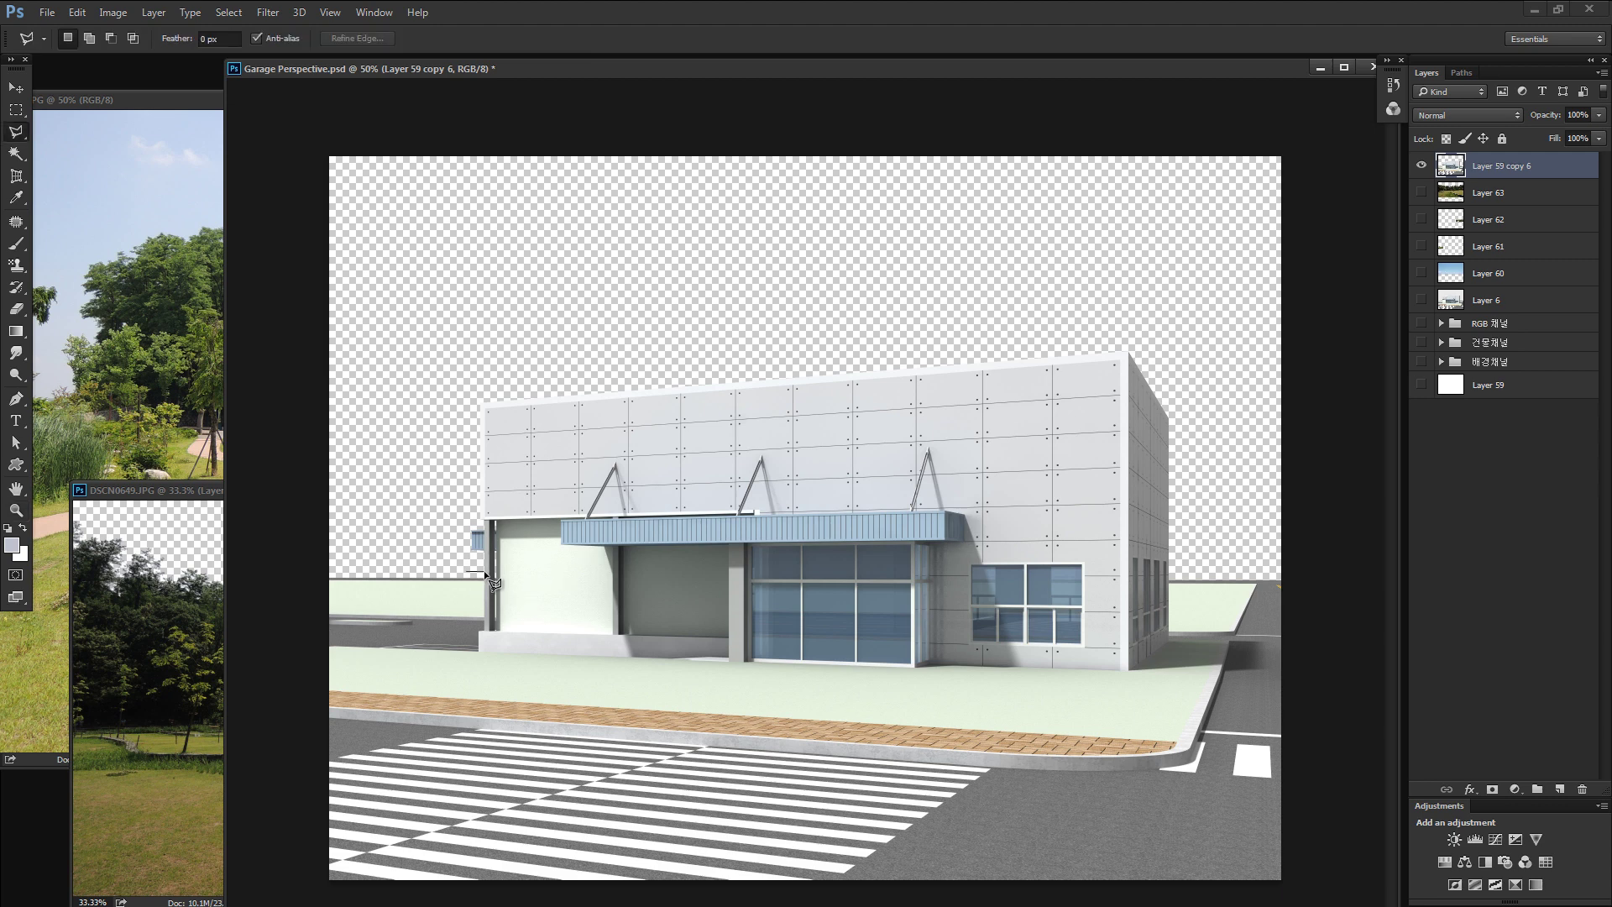
{"action": "left_click", "coordinate": [484, 573]}
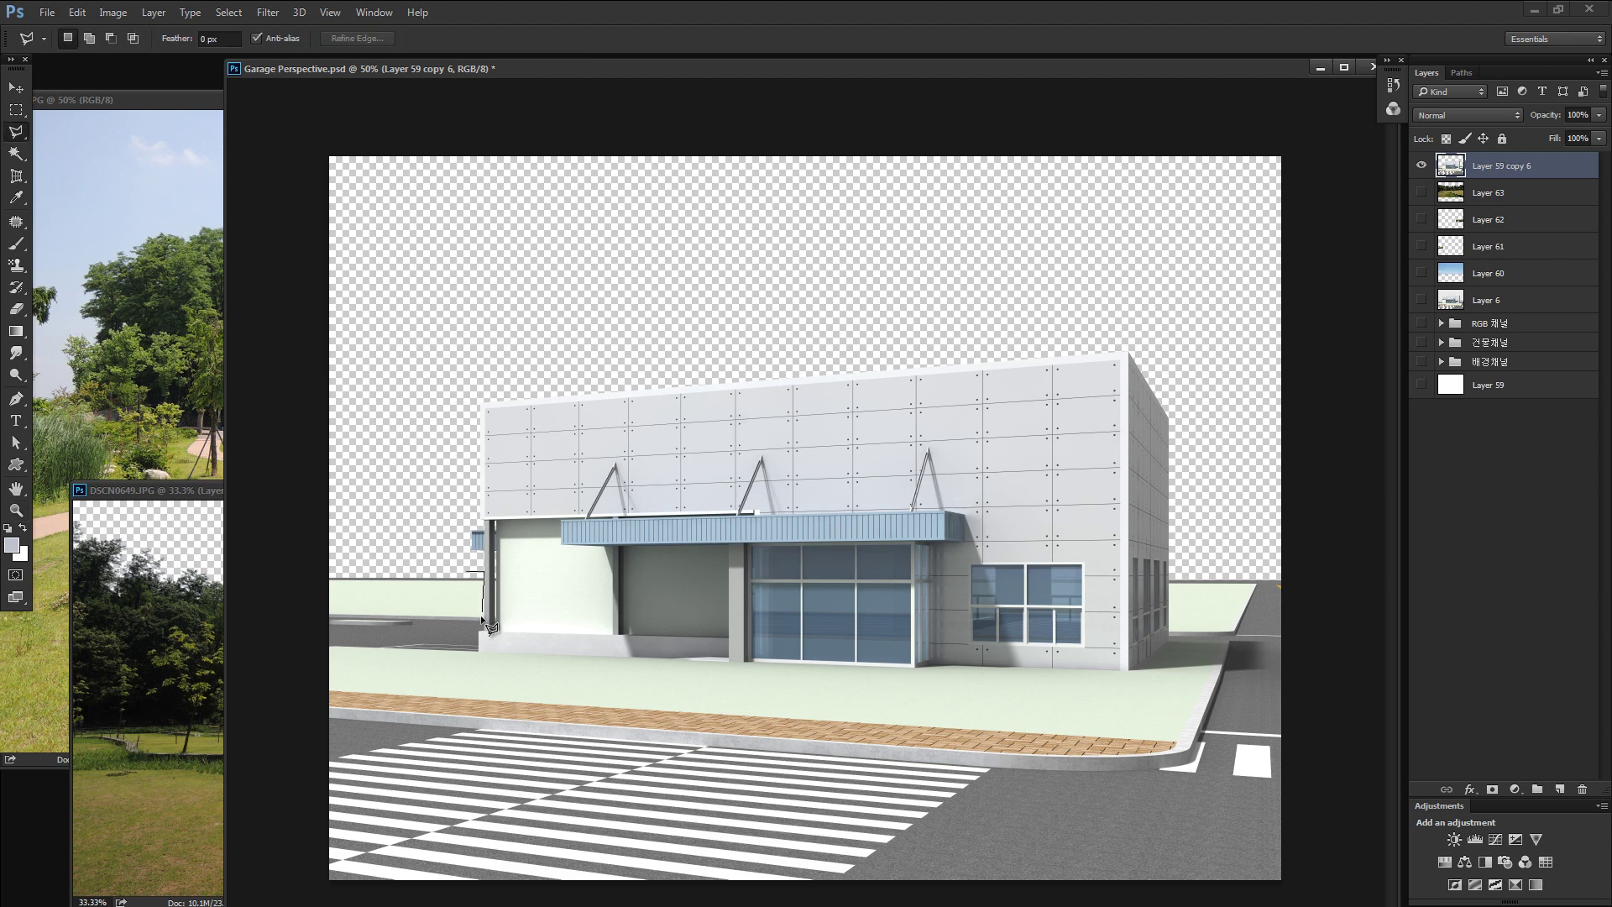
{"action": "left_click", "coordinate": [319, 612]}
{"action": "key", "text": "Escape"}
{"action": "key", "text": "z"}
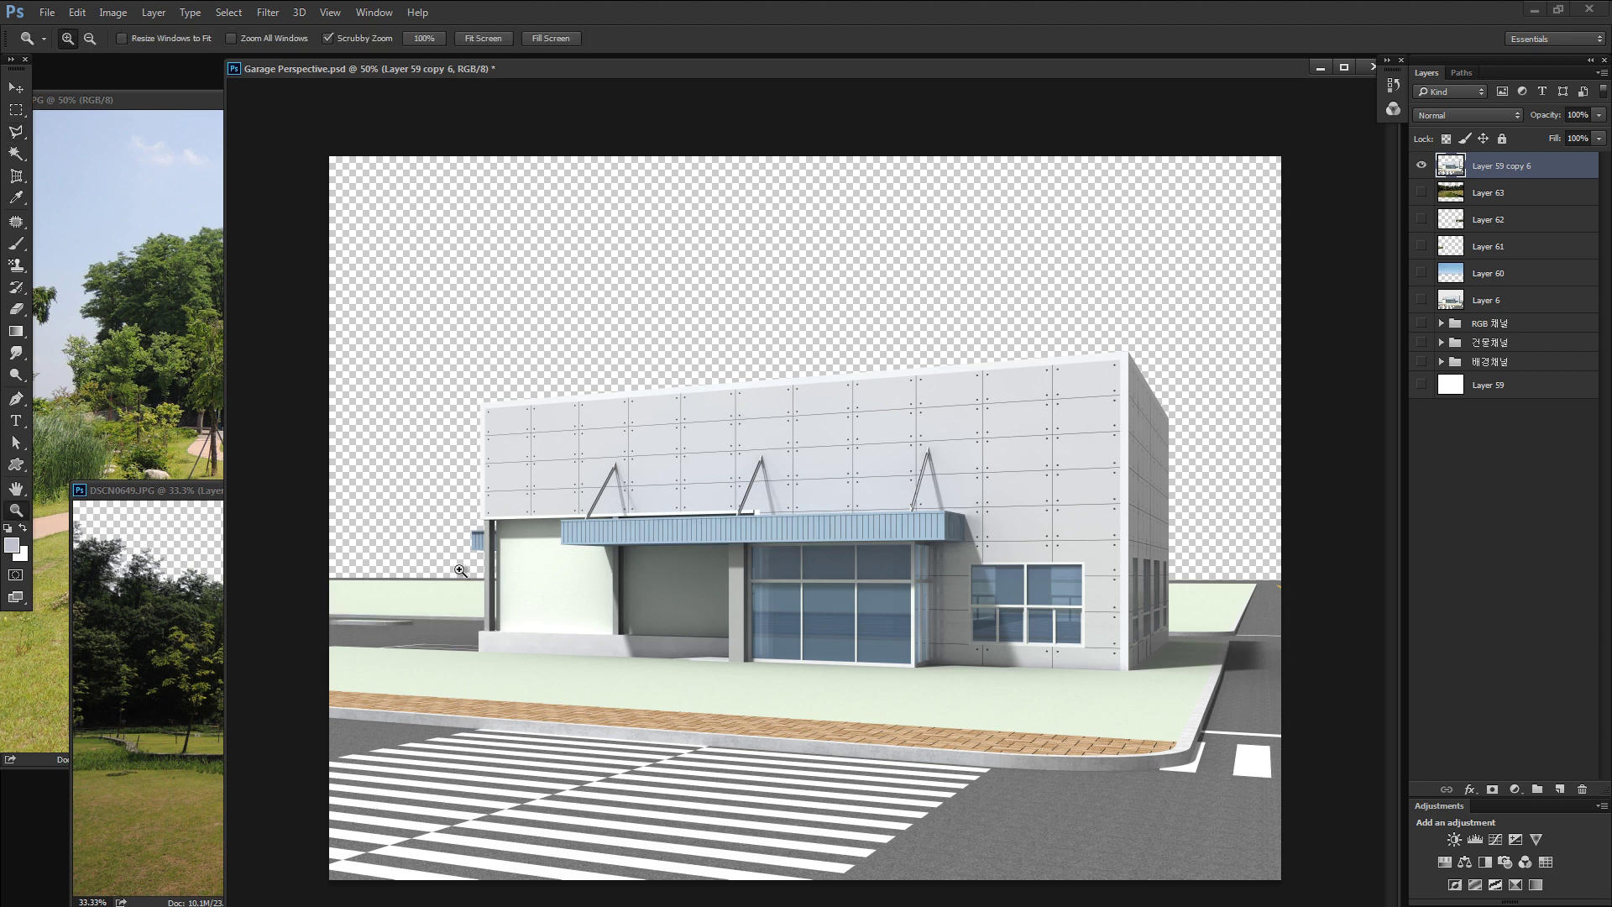
{"action": "left_click_drag", "start_coordinate": [471, 575], "coordinate": [685, 569]}
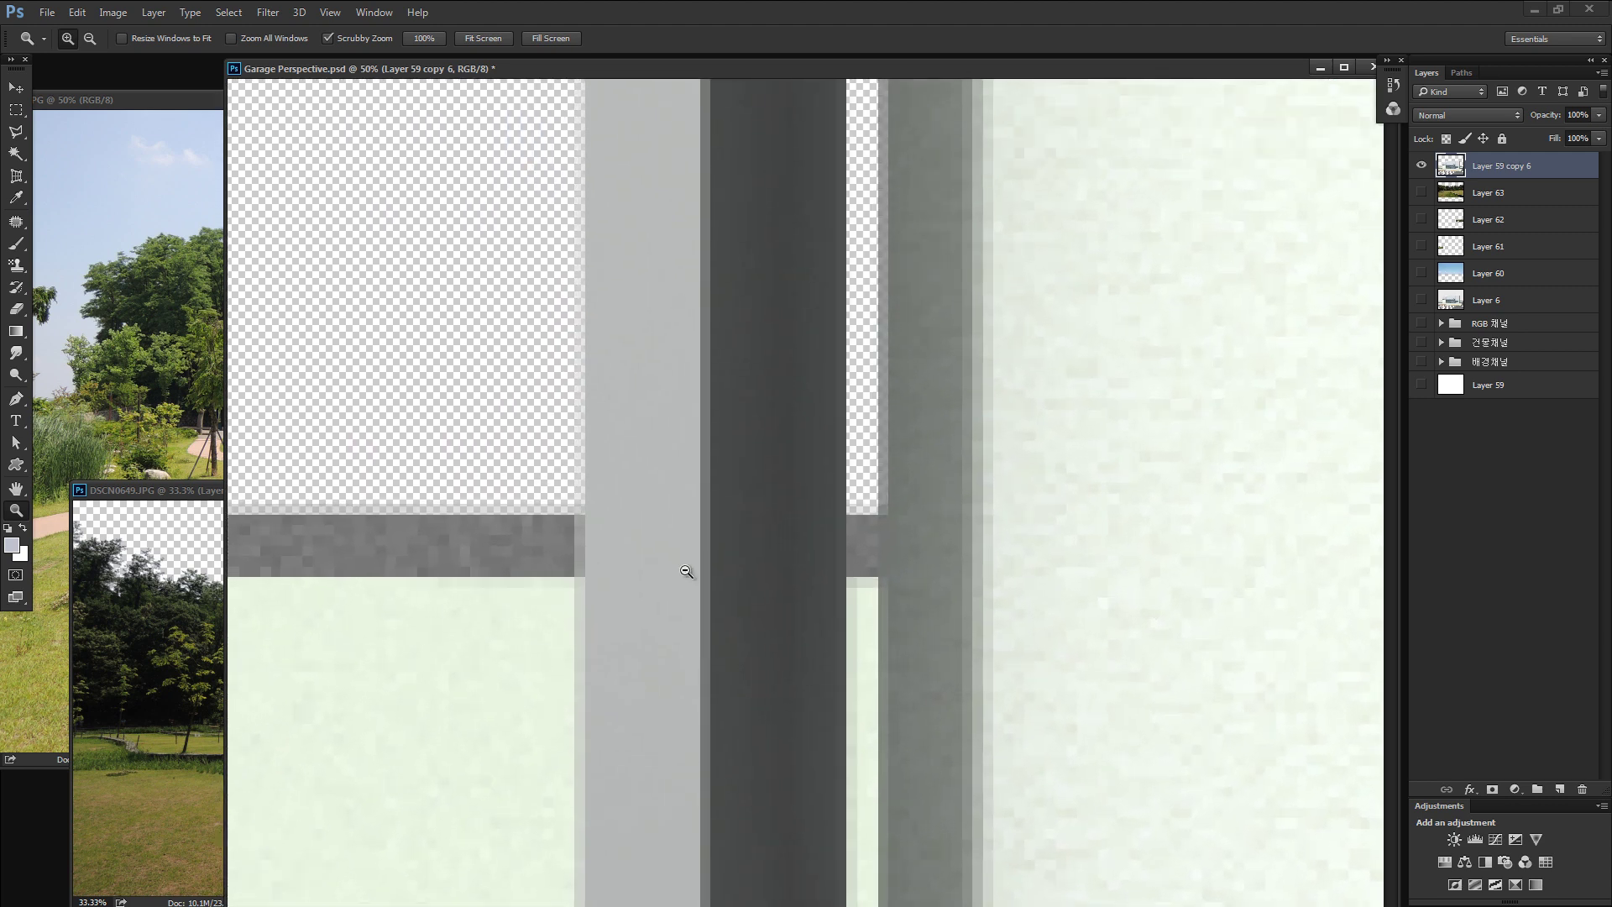
Trace a Polygonal Lasso outline along the green wall and ledge, panning as needed, and close it.
{"action": "key", "text": "l"}
{"action": "left_click", "coordinate": [458, 434]}
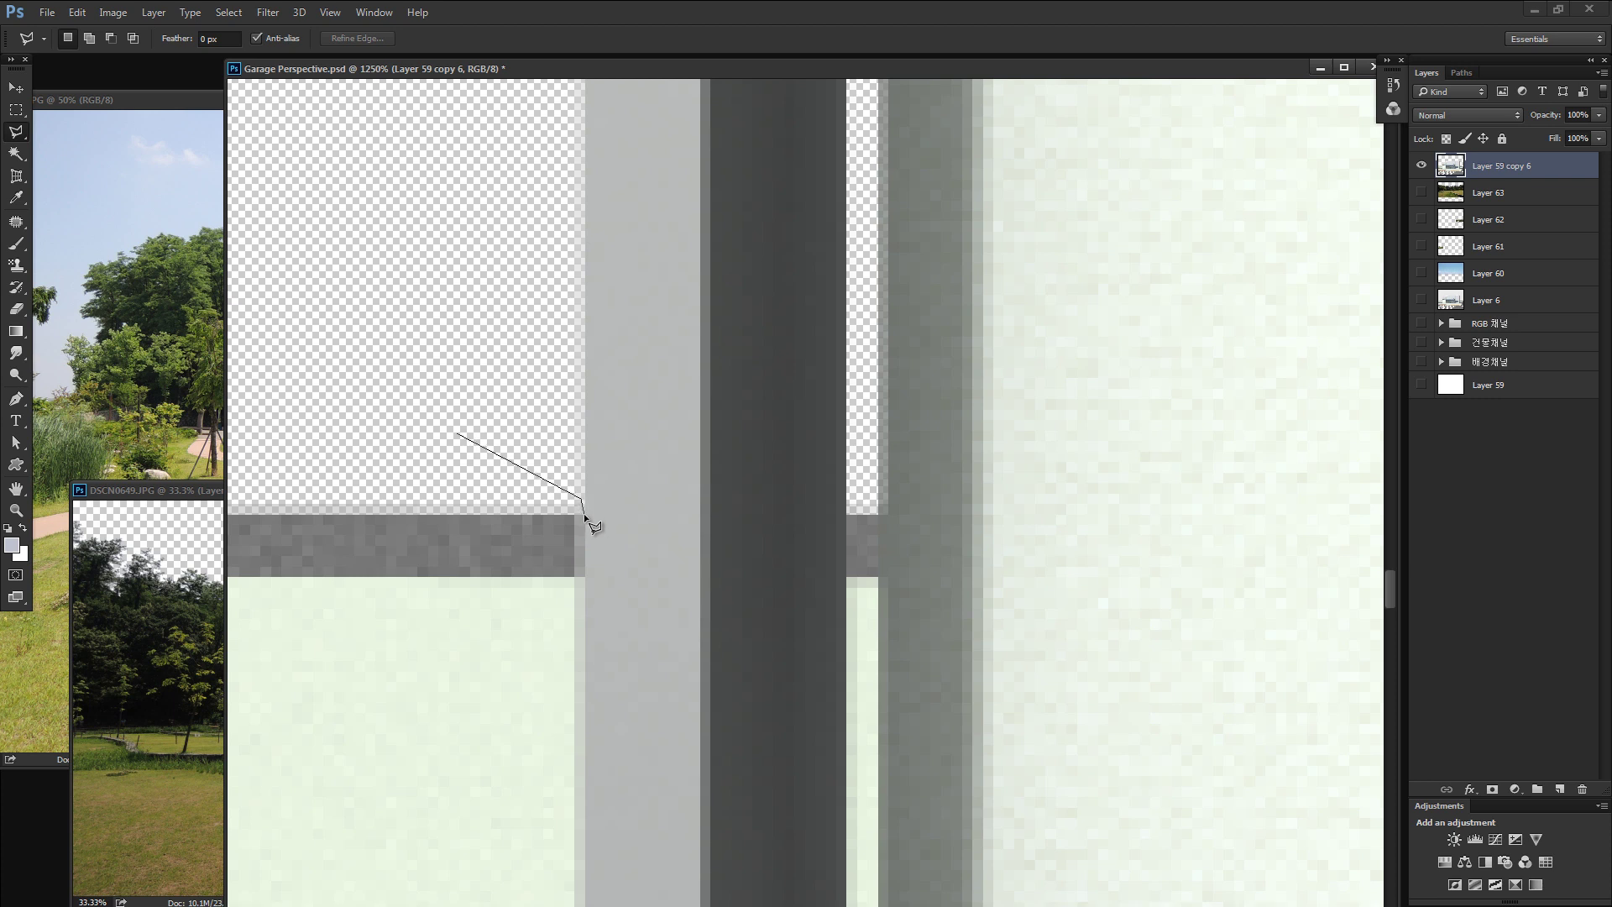
{"action": "left_click_drag", "start_coordinate": [560, 439], "coordinate": [554, 126]}
{"action": "left_click_drag", "start_coordinate": [559, 666], "coordinate": [565, 357]}
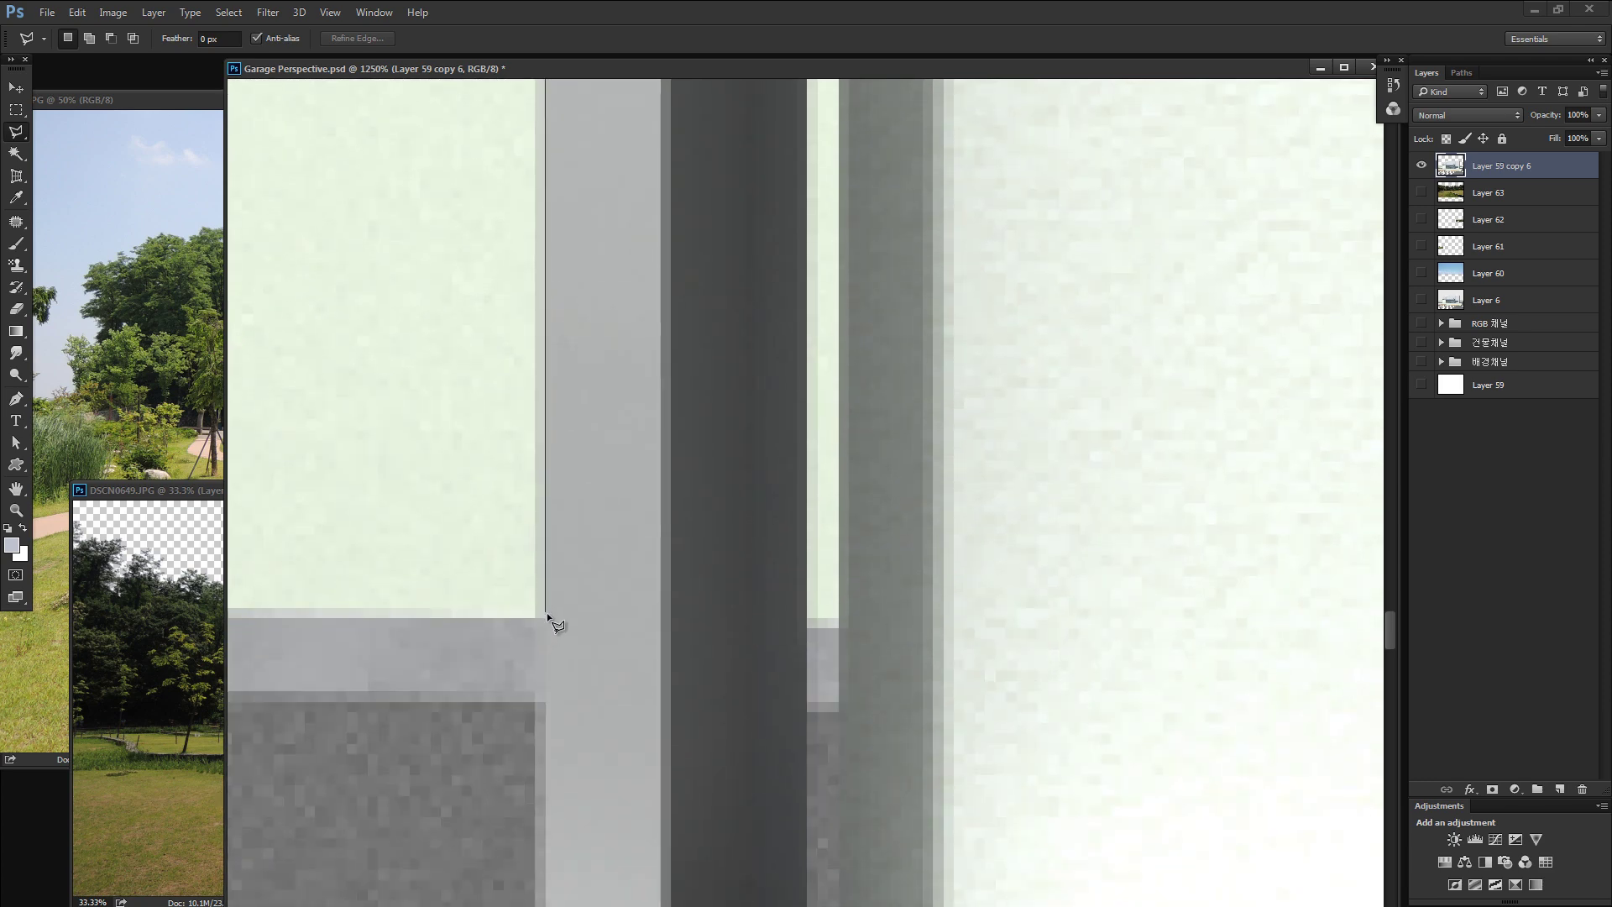
{"action": "mouse_move", "coordinate": [470, 625]}
{"action": "left_mouse_down"}
{"action": "mouse_move", "coordinate": [1148, 565]}
{"action": "mouse_move", "coordinate": [668, 550]}
{"action": "left_mouse_up"}
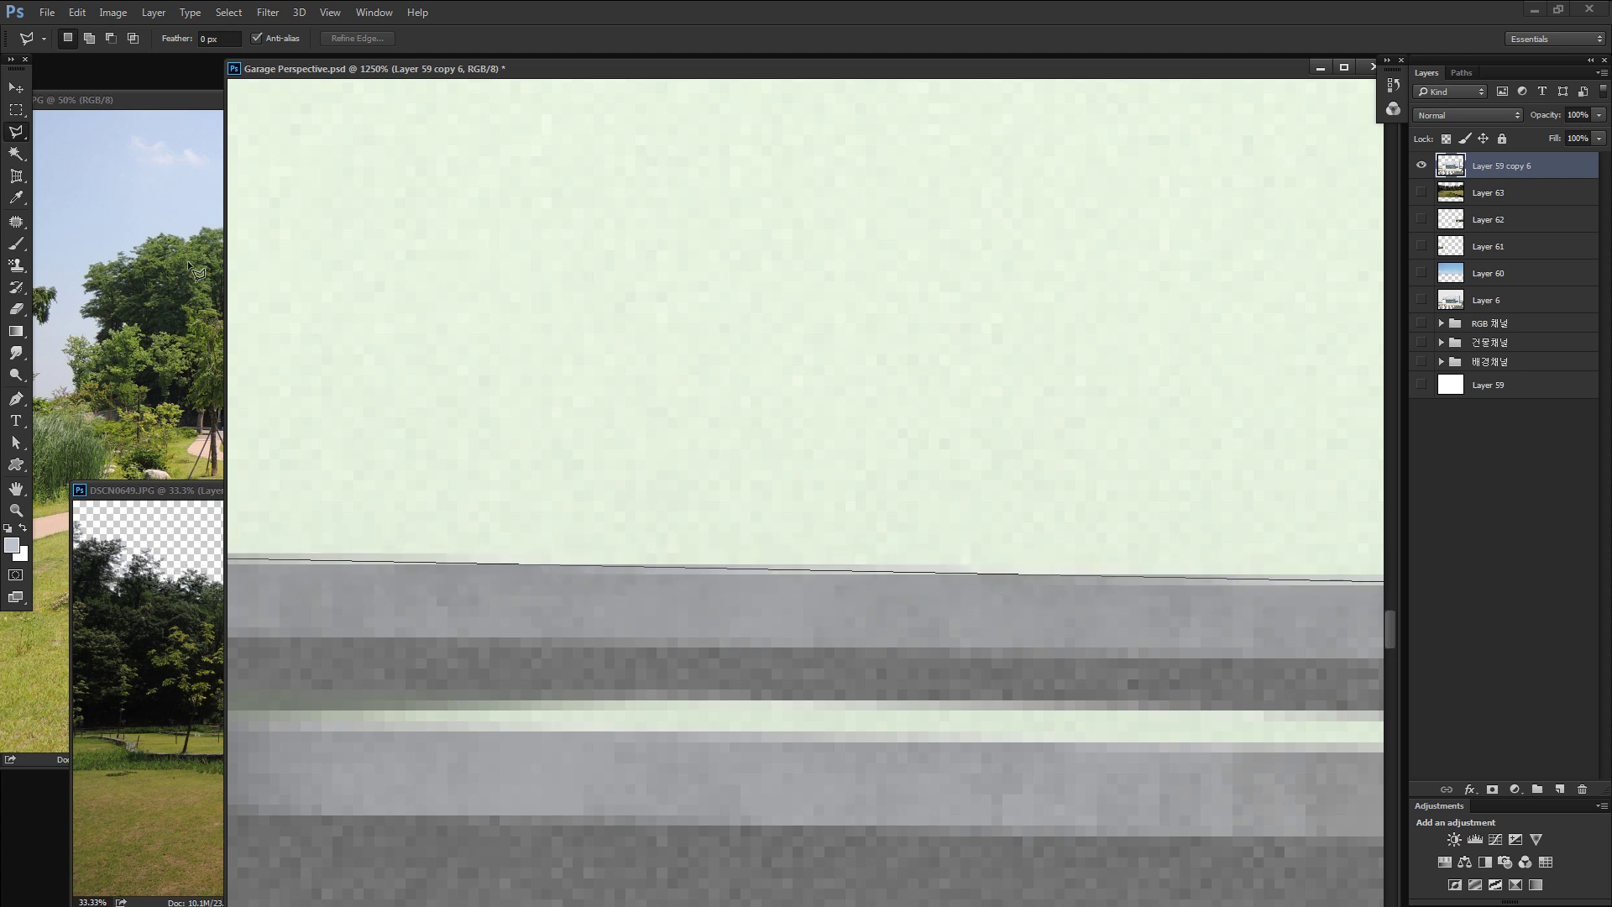
{"action": "scroll", "coordinate": [327, 558], "scroll_direction": "up", "scroll_amount": 2}
{"action": "scroll", "coordinate": [293, 463], "scroll_direction": "up", "scroll_amount": 4}
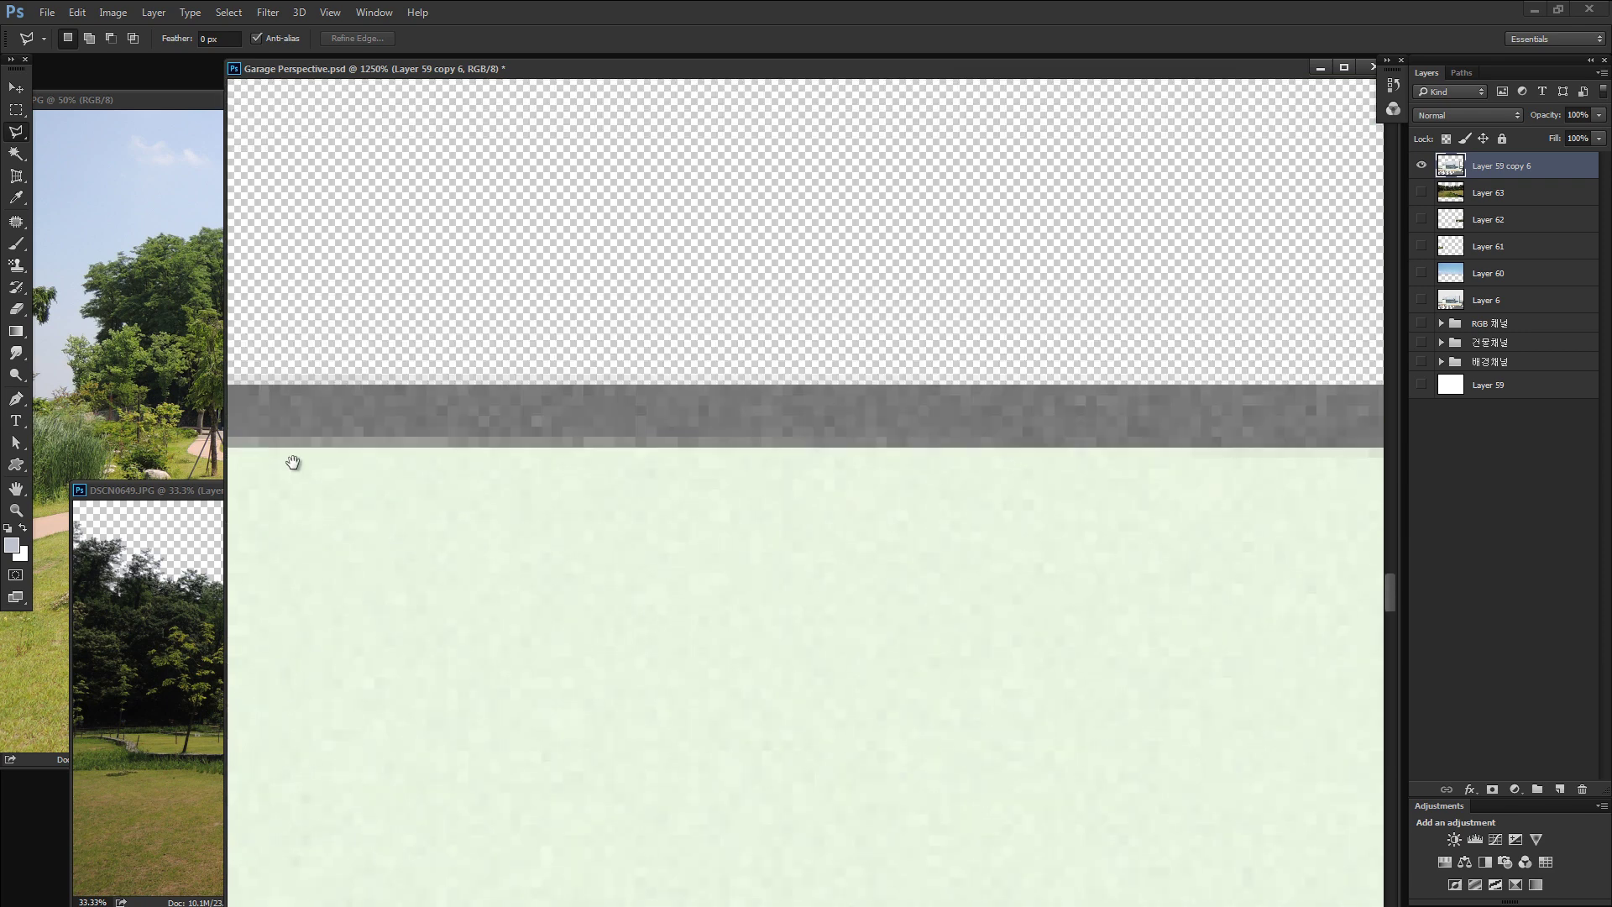
{"action": "scroll", "coordinate": [292, 463], "scroll_direction": "up", "scroll_amount": 1}
{"action": "double_click", "coordinate": [403, 239]}
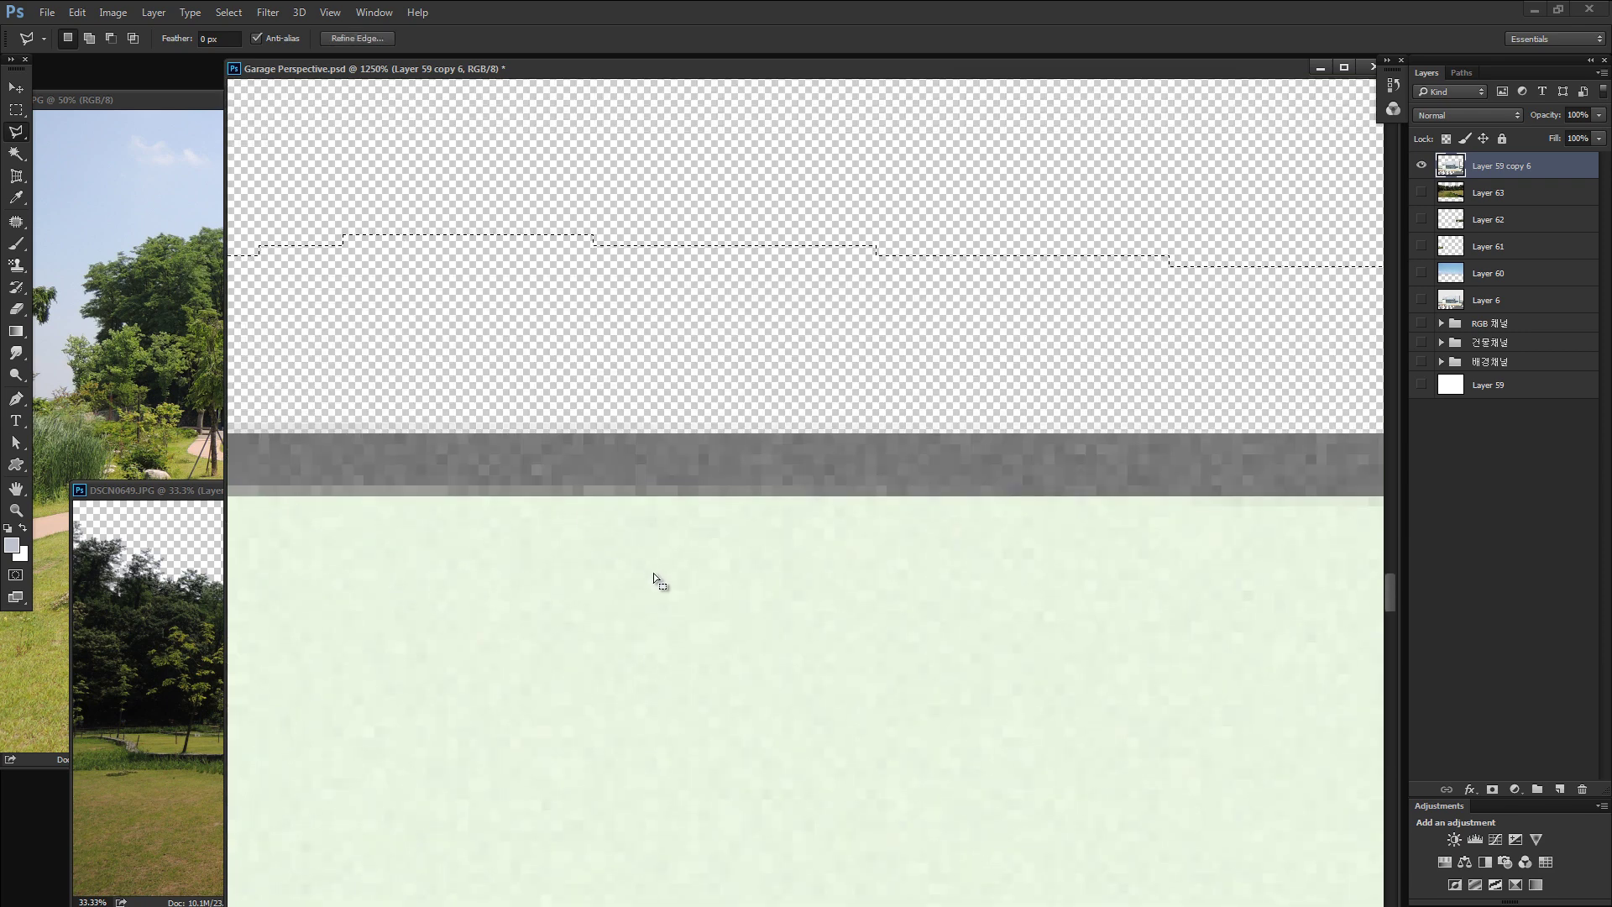
{"action": "scroll", "coordinate": [654, 580], "scroll_direction": "down", "scroll_amount": 9}
Undo the accidental drag of the green patch, then restore the patch with its selection.
{"action": "left_click_drag", "start_coordinate": [465, 593], "coordinate": [466, 491]}
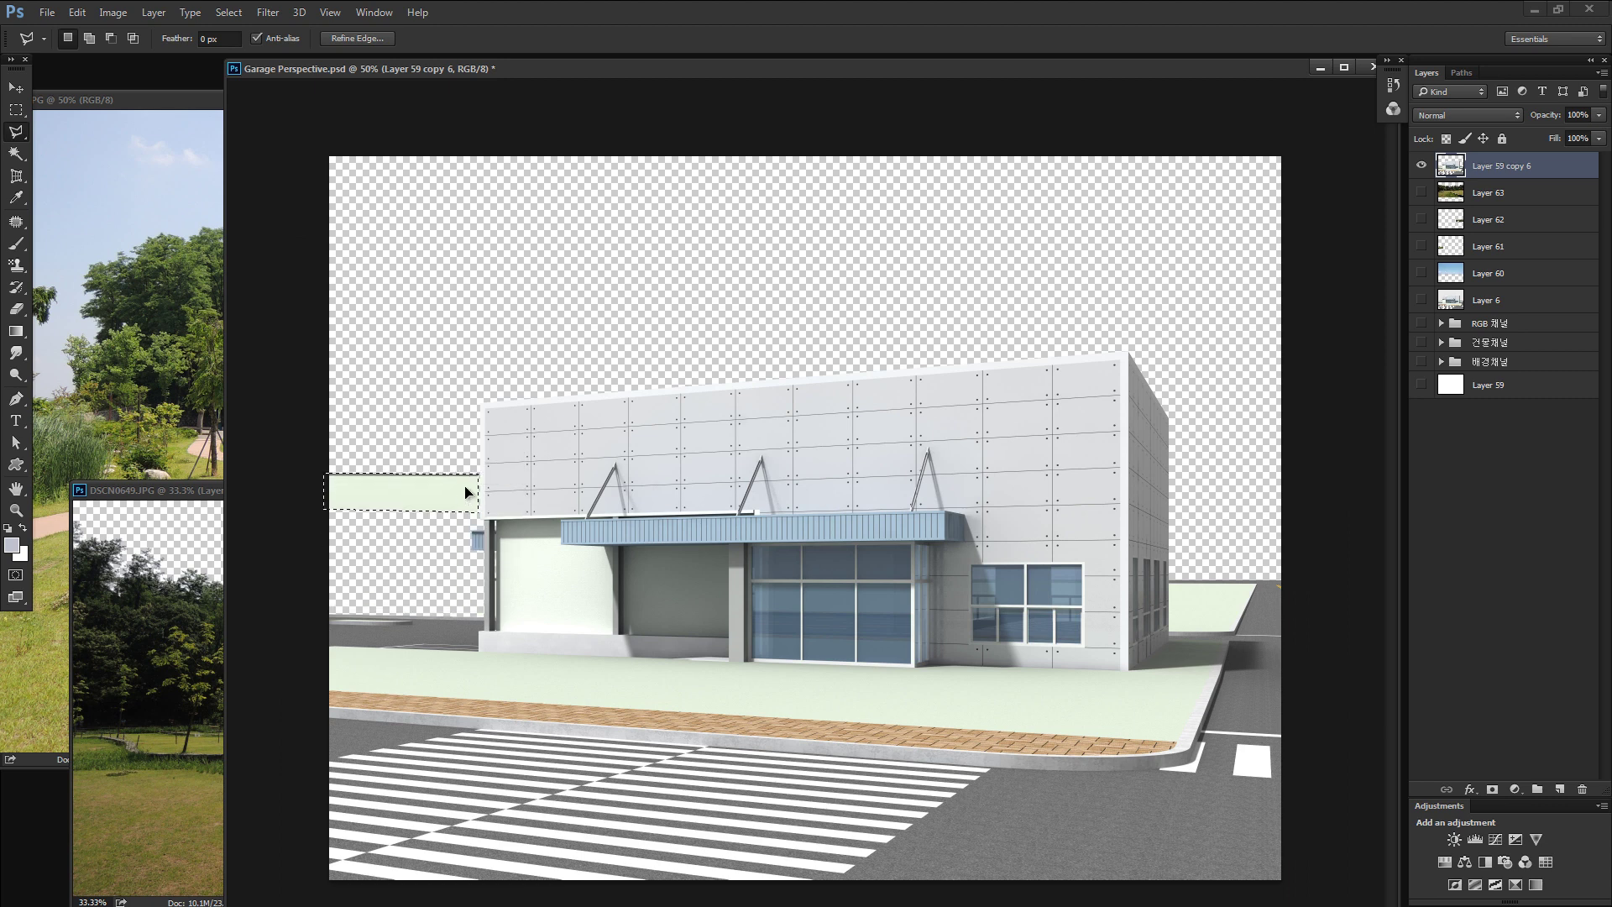
{"action": "key", "text": "ctrl+z"}
{"action": "key", "text": "ctrl+z"}
{"action": "key", "text": "ctrl+alt+z"}
Zoom in on the pillar edge and anchor a new Polygonal Lasso outline there.
{"action": "key", "text": "z"}
{"action": "left_click_drag", "start_coordinate": [487, 578], "coordinate": [660, 551]}
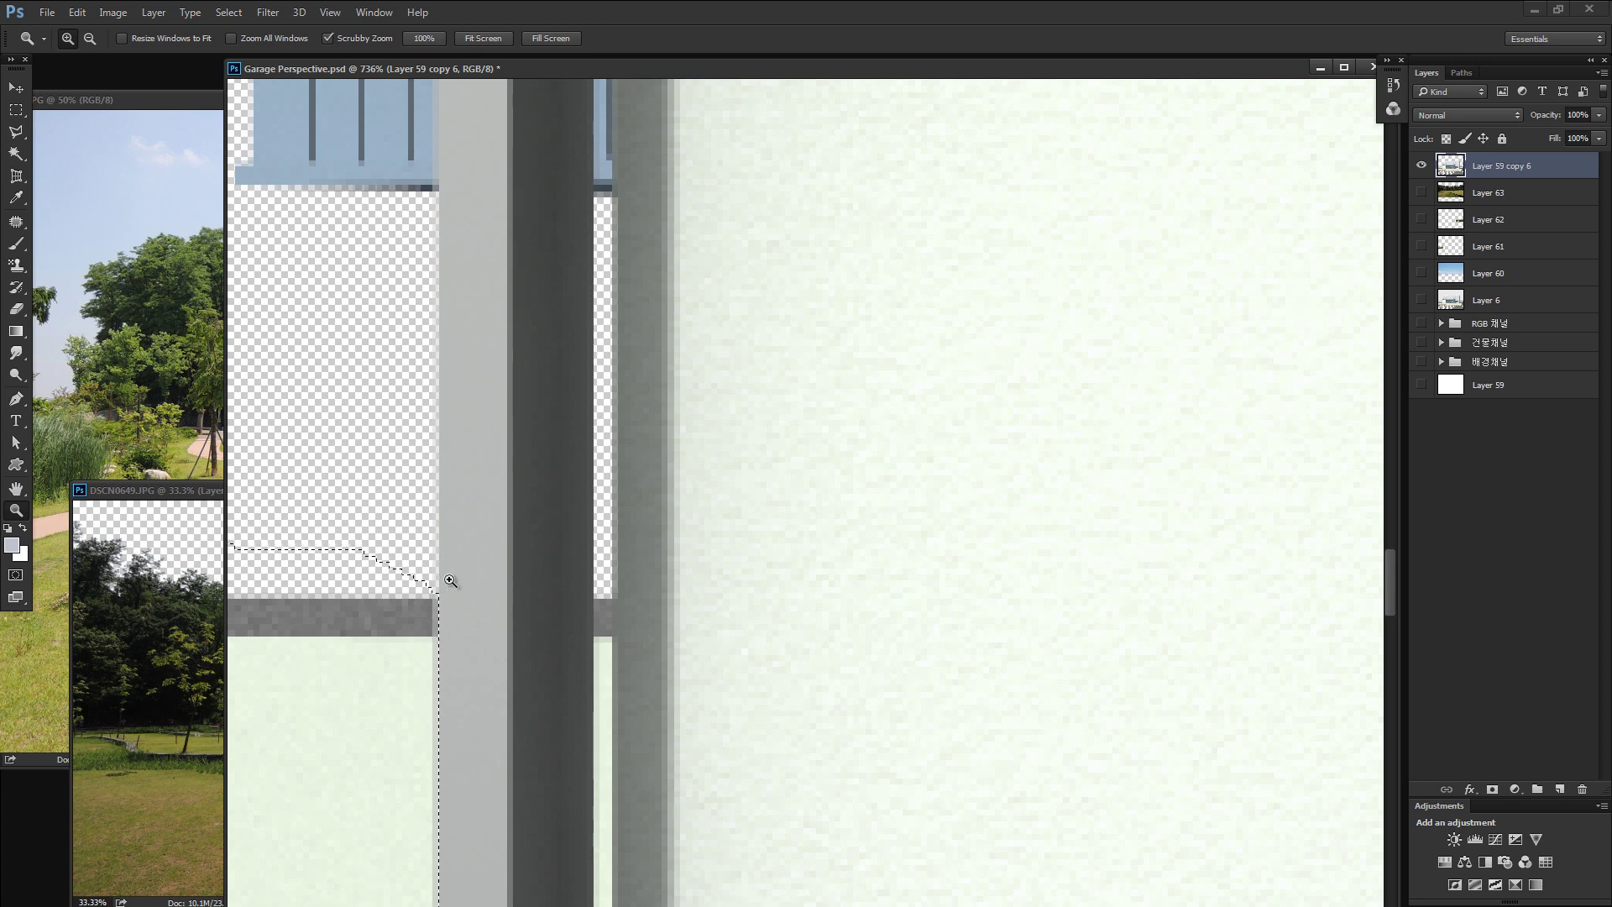
{"action": "left_click_drag", "start_coordinate": [451, 576], "coordinate": [457, 579]}
{"action": "key", "text": "l"}
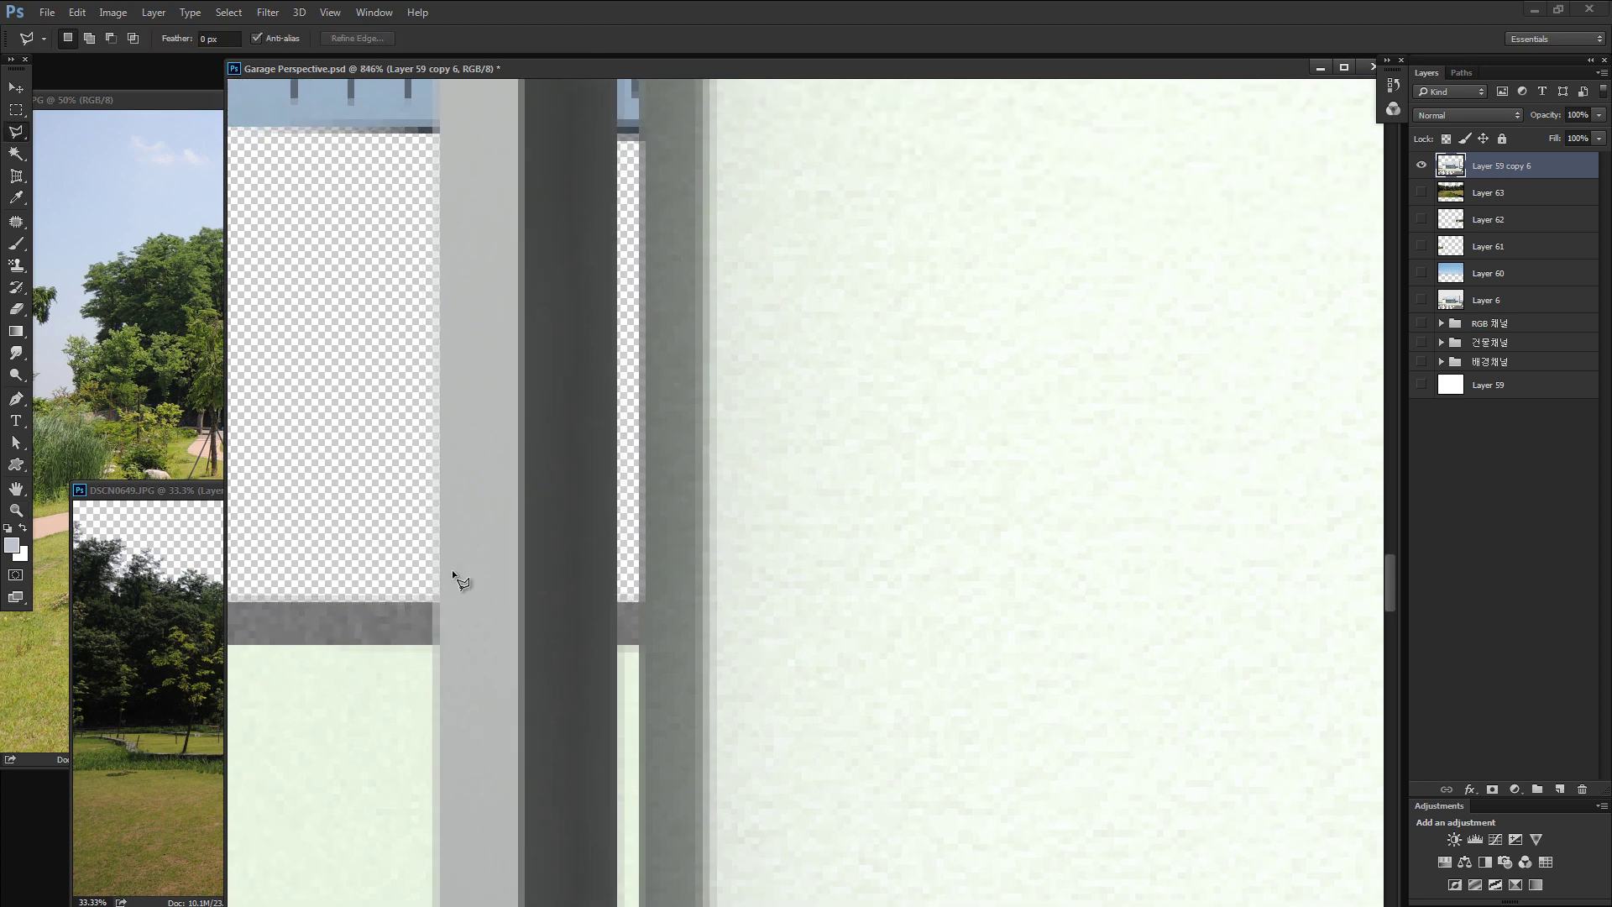
{"action": "left_click", "coordinate": [320, 454]}
Restart the Polygonal Lasso outline at the pillar edge and pan down along the pillar.
{"action": "left_click", "coordinate": [462, 202]}
{"action": "key", "text": "Escape"}
{"action": "left_click", "coordinate": [307, 499]}
{"action": "key", "text": "Escape"}
{"action": "left_click", "coordinate": [291, 497]}
{"action": "scroll", "coordinate": [431, 600], "scroll_direction": "up", "scroll_amount": 1}
{"action": "scroll", "coordinate": [431, 600], "scroll_direction": "up", "scroll_amount": 1}
{"action": "scroll", "coordinate": [431, 600], "scroll_direction": "up", "scroll_amount": 2}
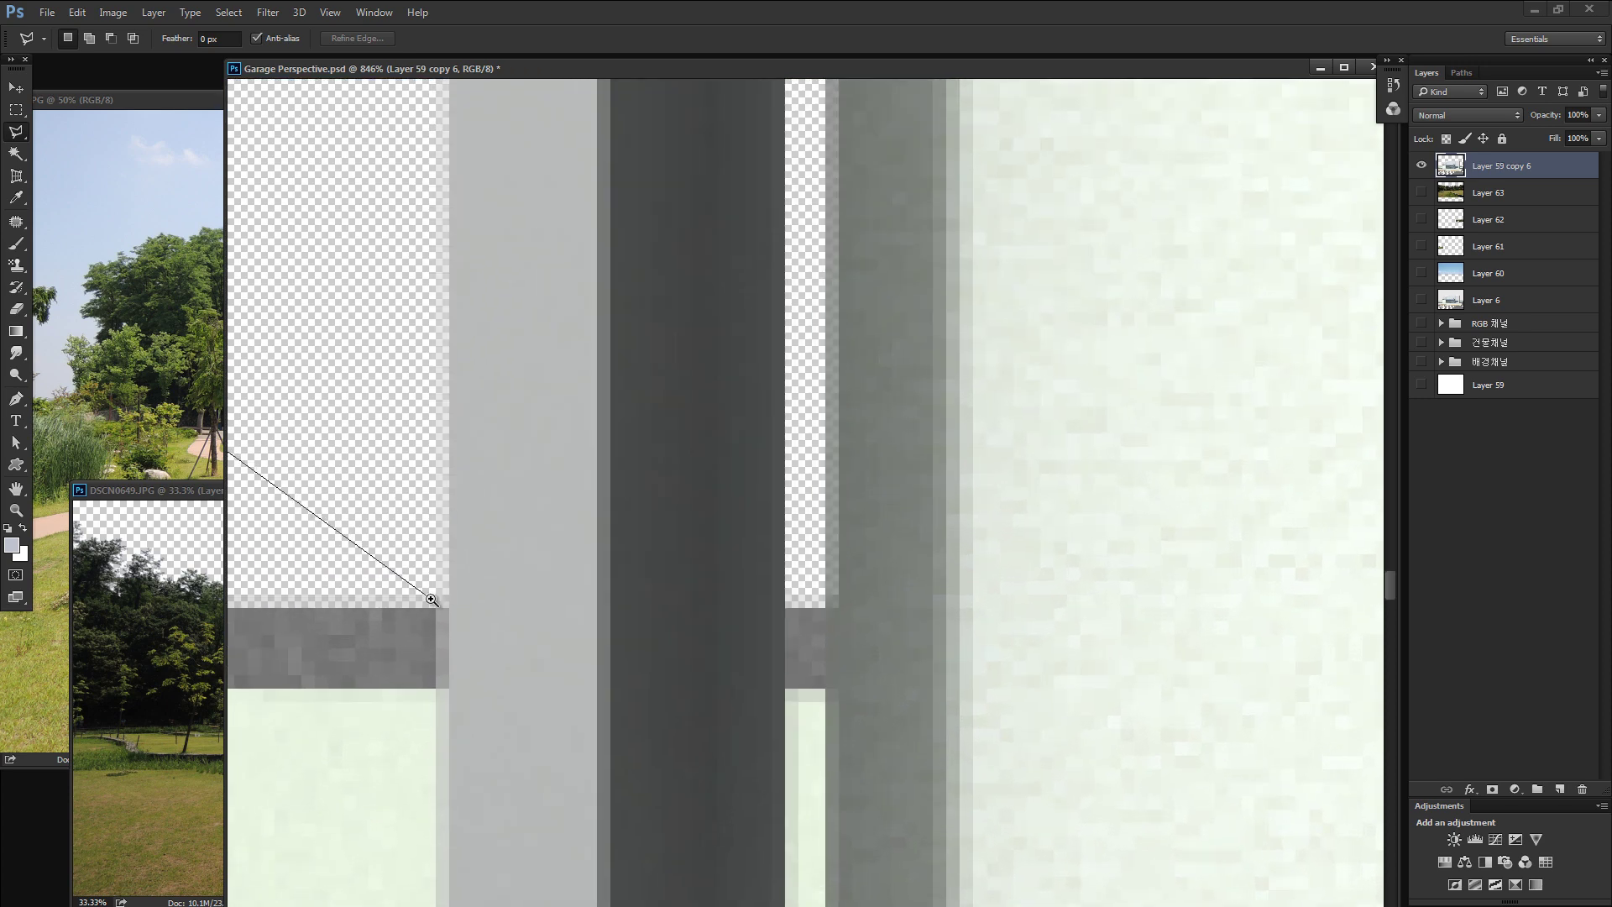
{"action": "scroll", "coordinate": [430, 600], "scroll_direction": "up", "scroll_amount": 1}
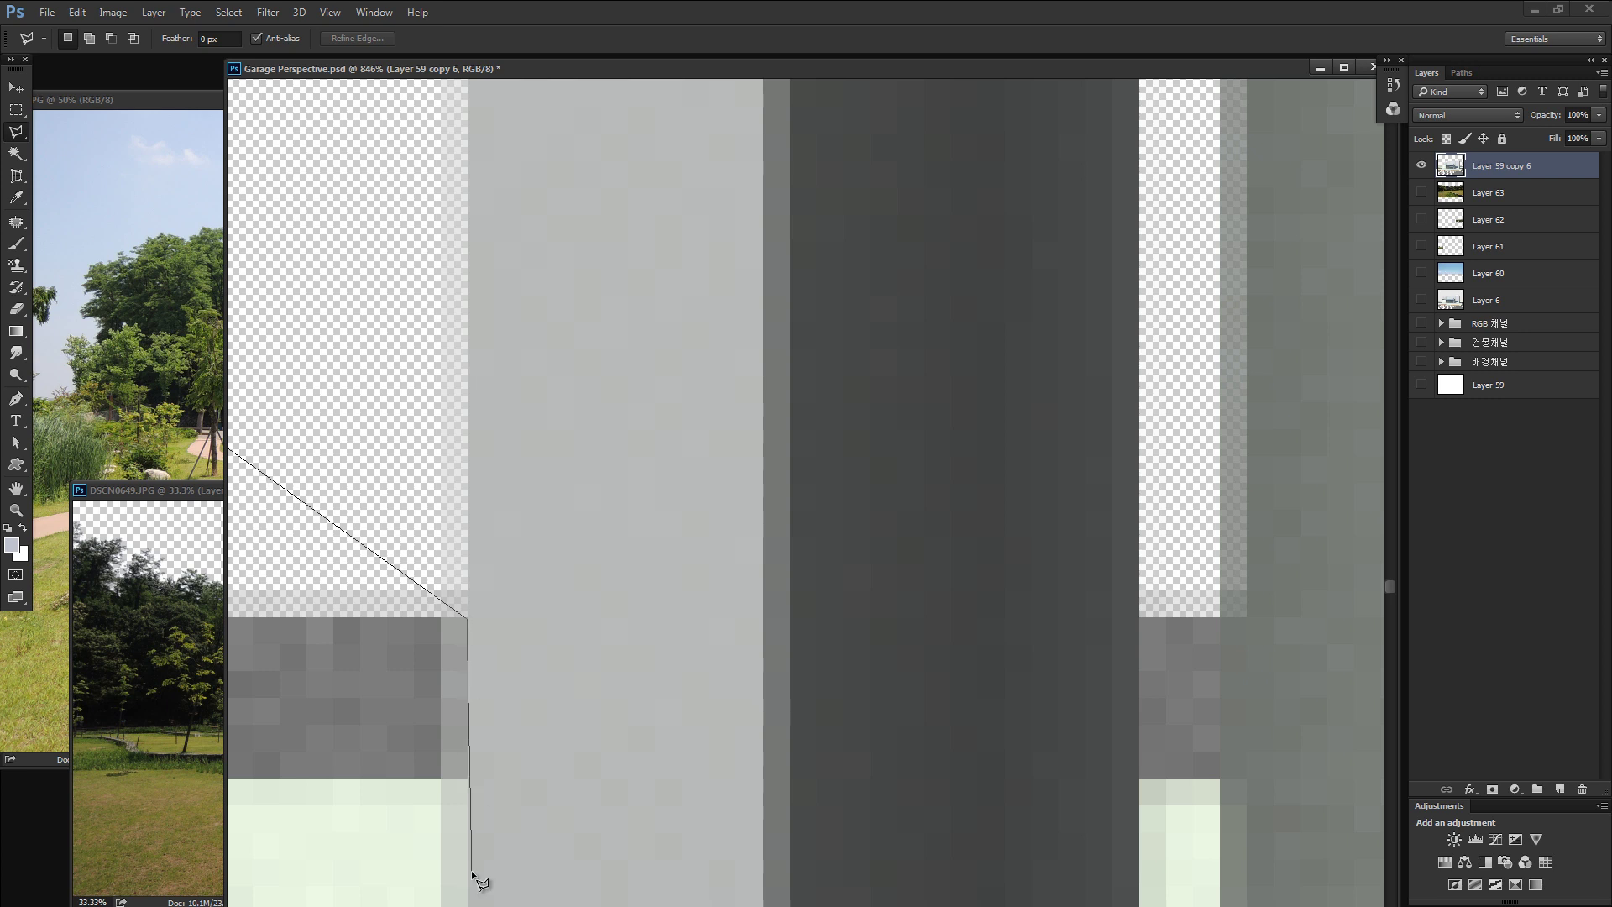
{"action": "key", "text": "space"}
{"action": "left_click_drag", "start_coordinate": [508, 827], "coordinate": [508, 467]}
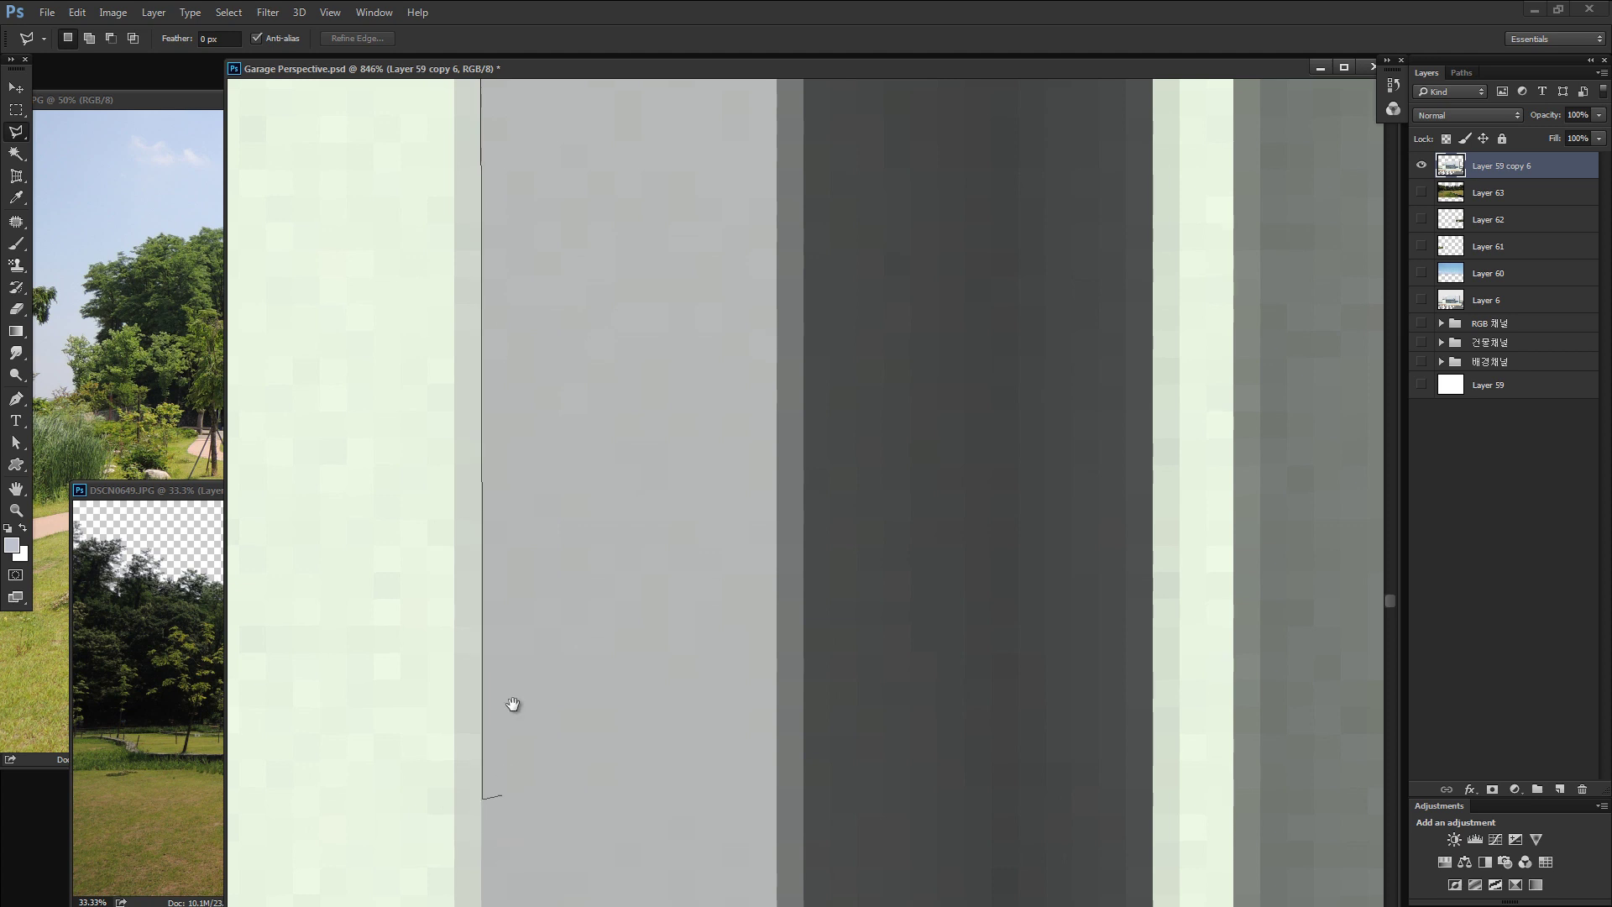
{"action": "left_click_drag", "start_coordinate": [511, 706], "coordinate": [534, 479]}
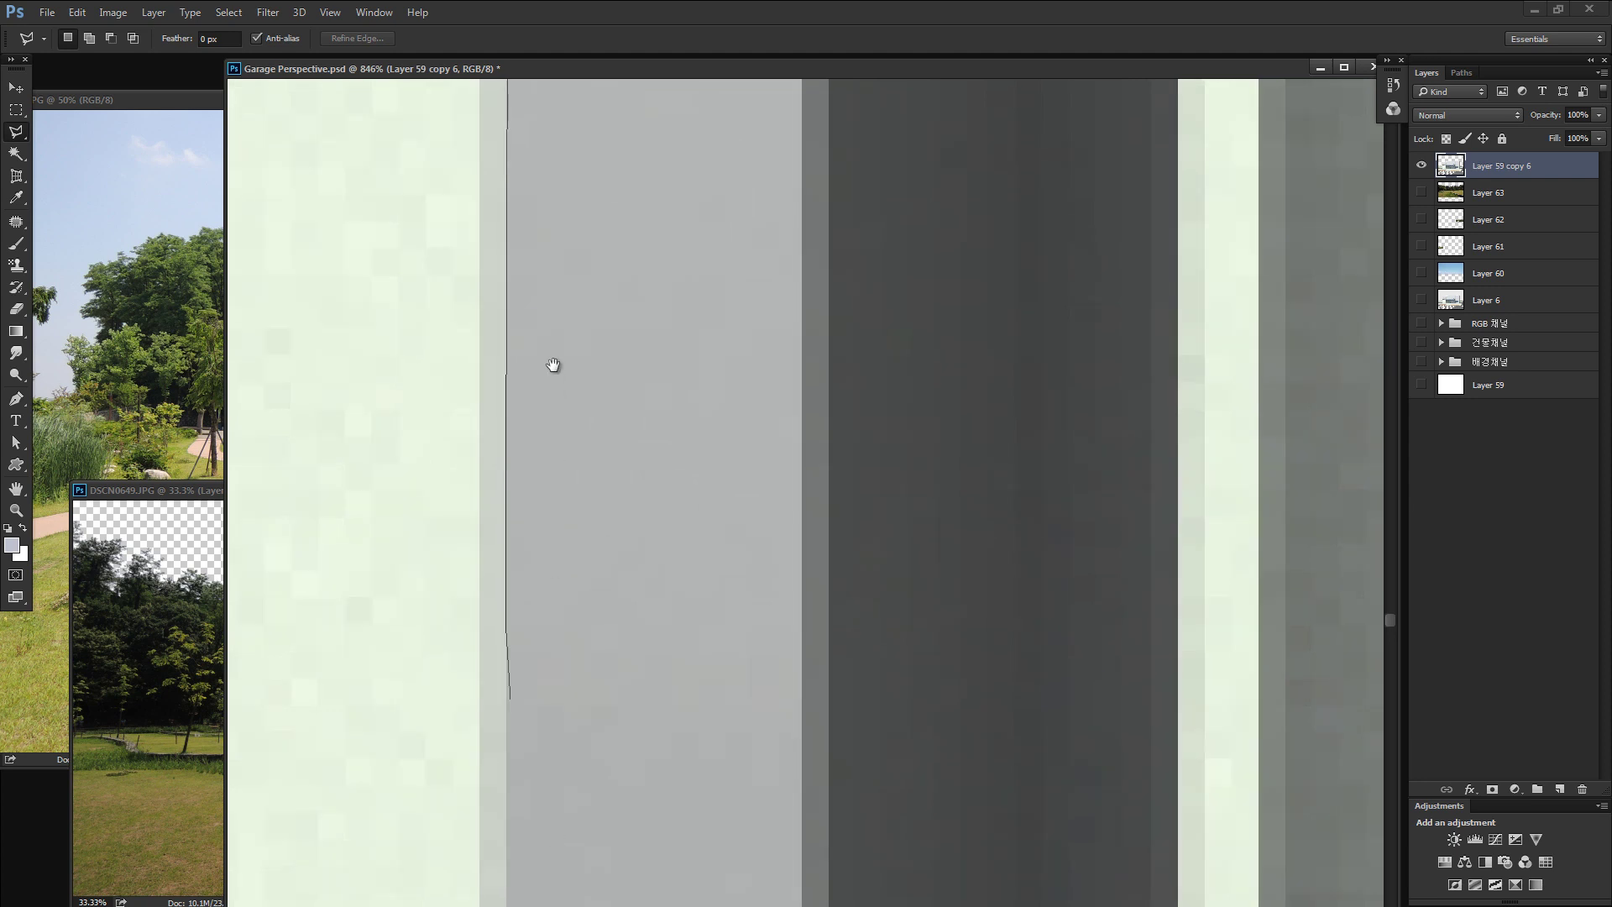
{"action": "left_click_drag", "start_coordinate": [557, 744], "coordinate": [546, 382]}
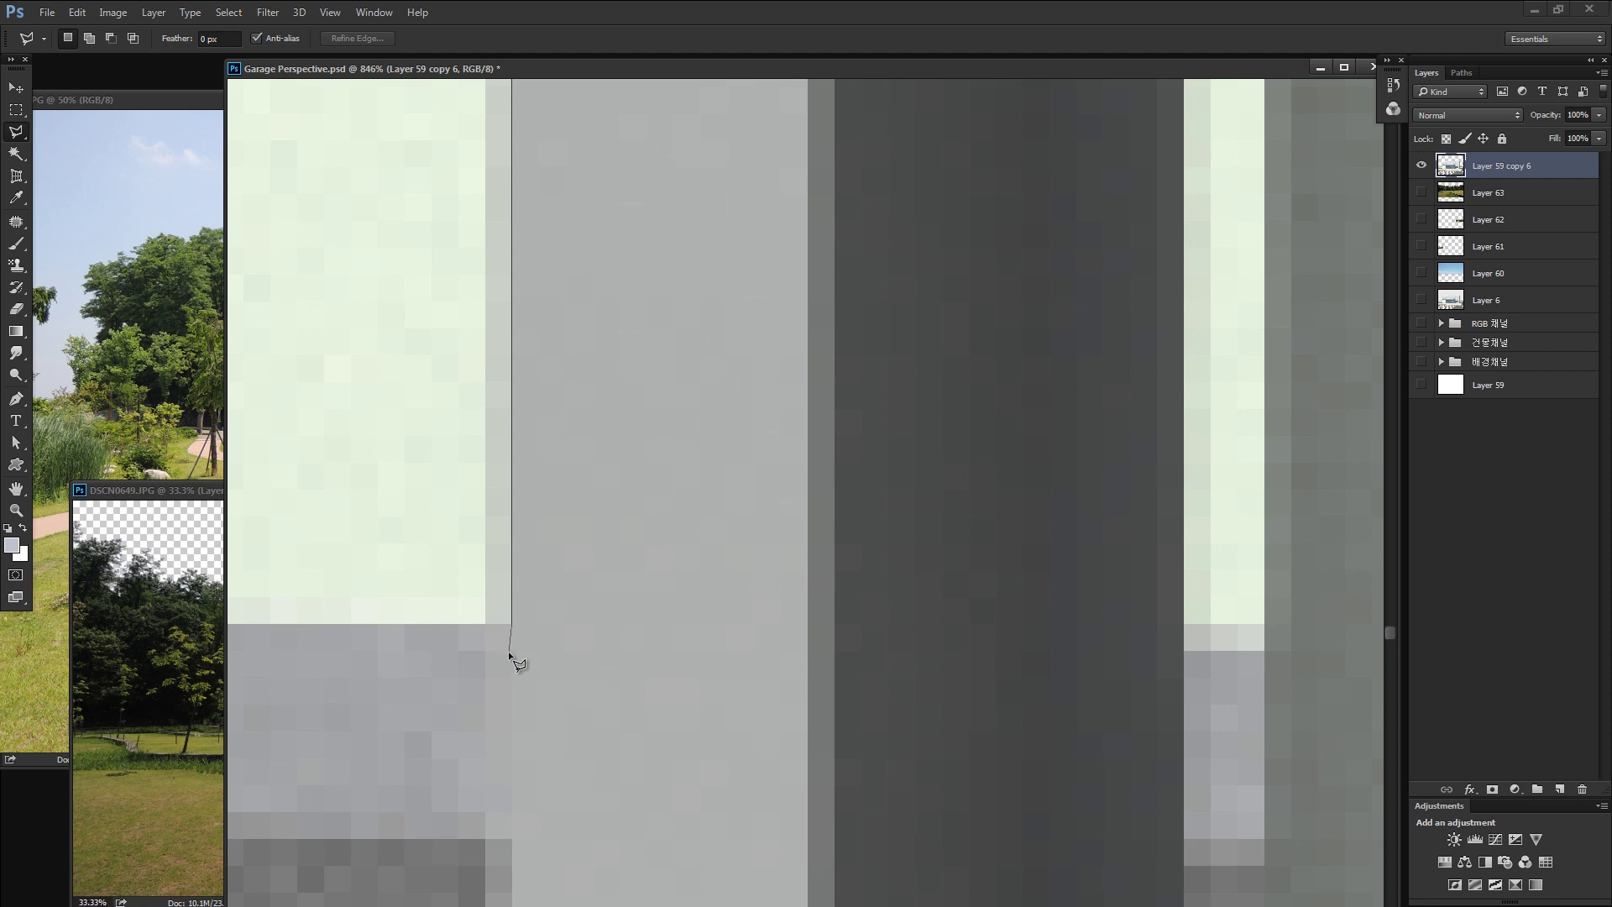
Add outline points at the ledge, left edge and top, then close the selection.
{"action": "left_click", "coordinate": [511, 623]}
{"action": "mouse_move", "coordinate": [295, 640]}
{"action": "left_mouse_down"}
{"action": "mouse_move", "coordinate": [796, 615]}
{"action": "mouse_move", "coordinate": [381, 582]}
{"action": "mouse_move", "coordinate": [780, 587]}
{"action": "mouse_move", "coordinate": [755, 593]}
{"action": "left_mouse_up"}
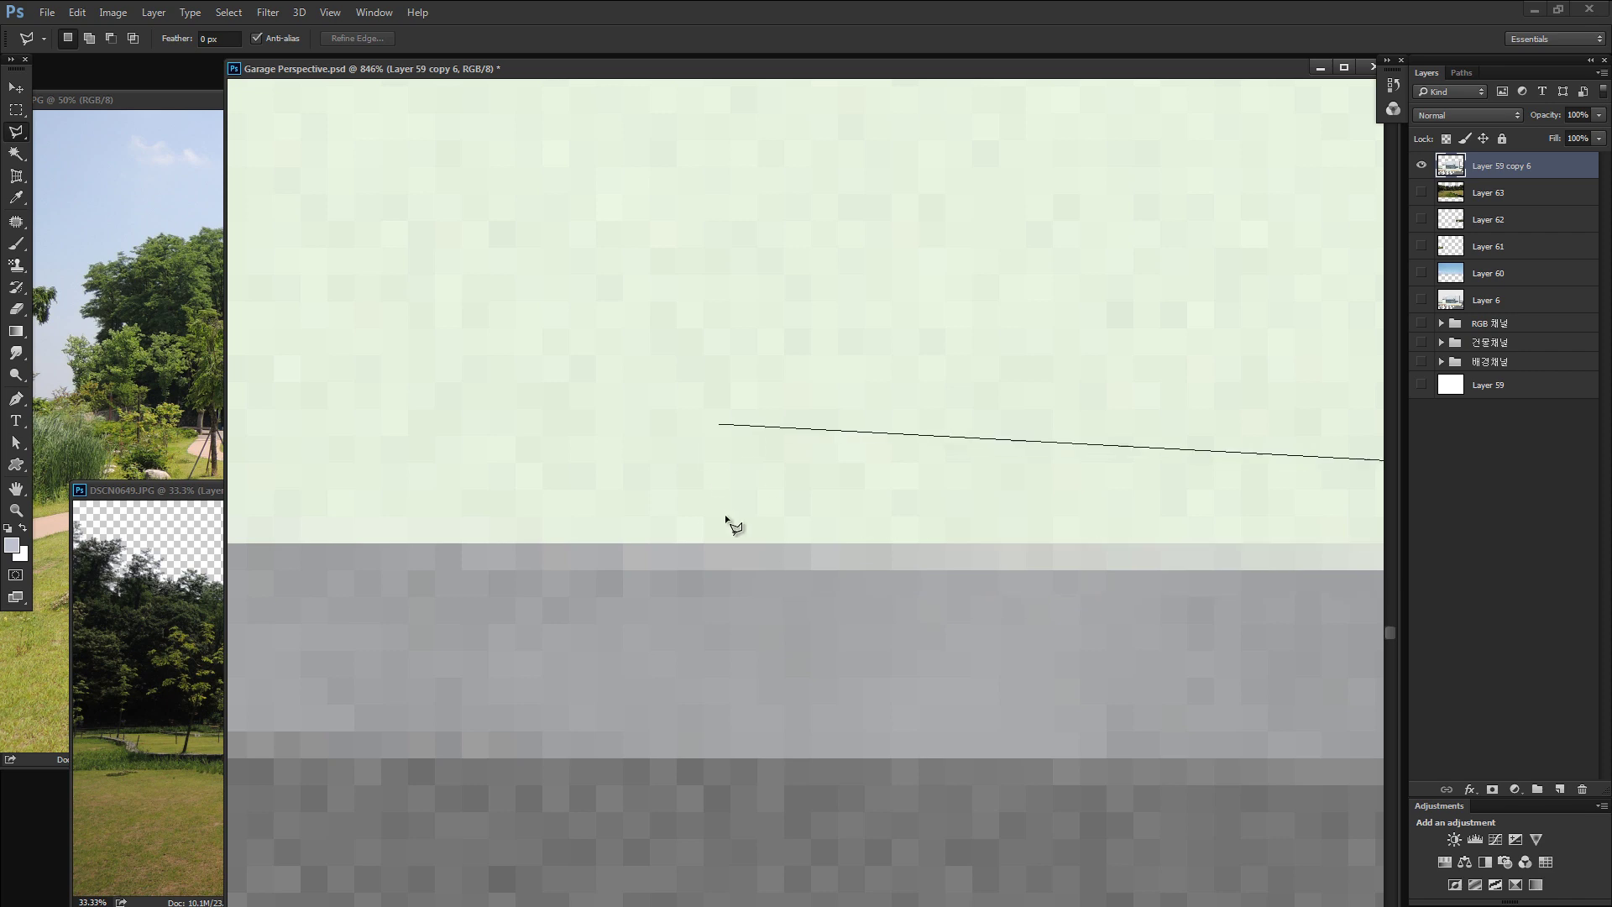
{"action": "left_click", "coordinate": [744, 512], "text": "alt"}
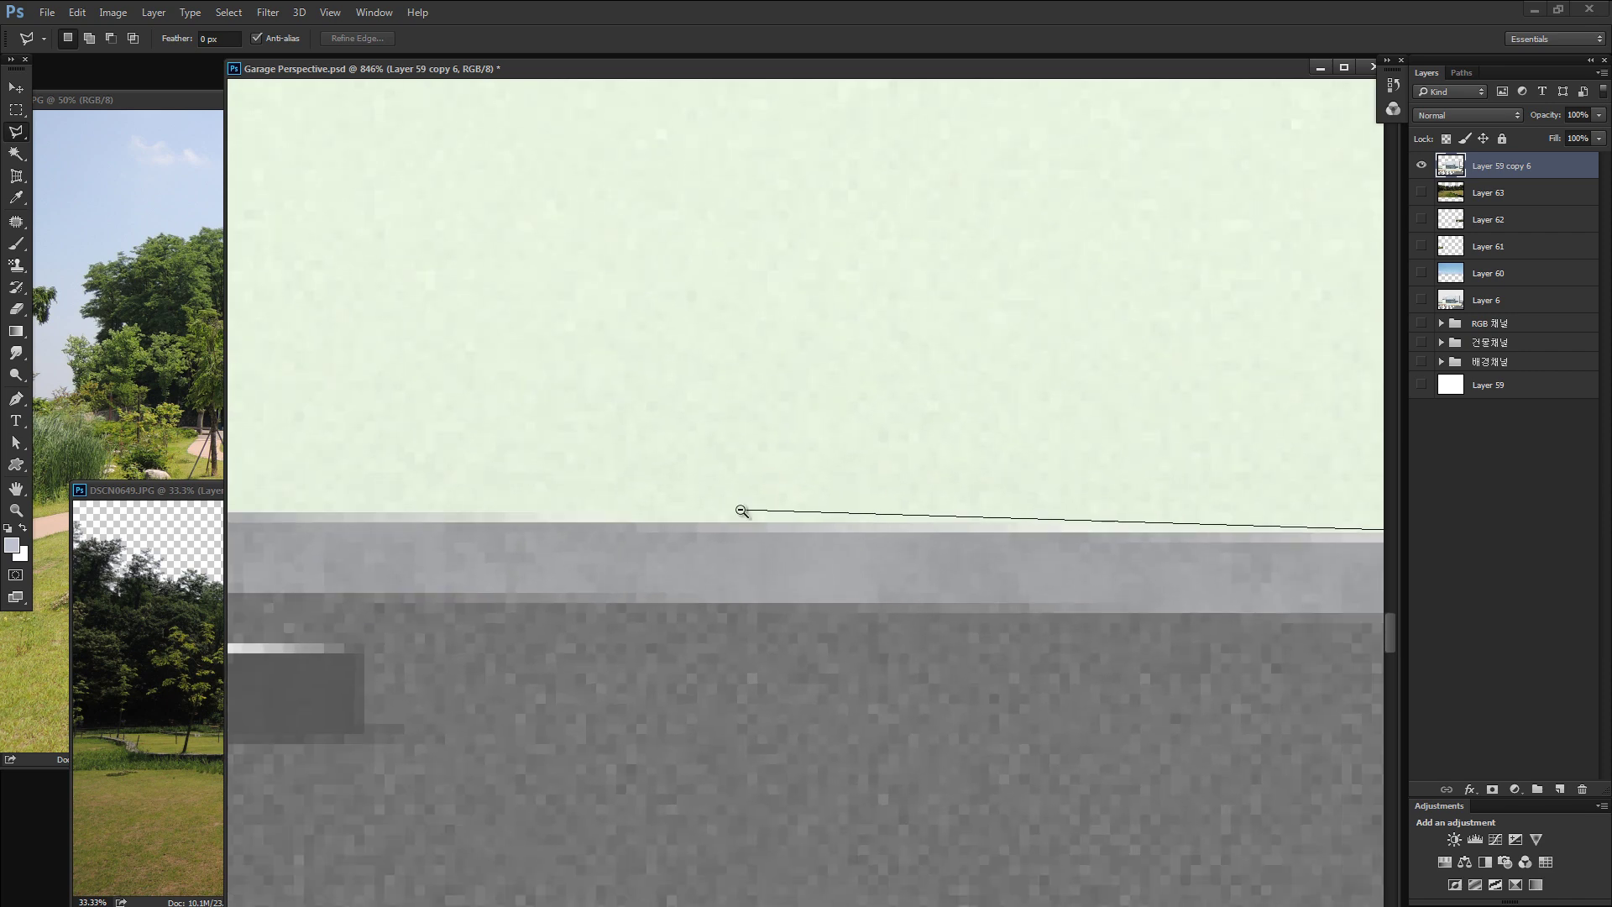
{"action": "scroll", "coordinate": [744, 514], "scroll_direction": "down", "scroll_amount": 1}
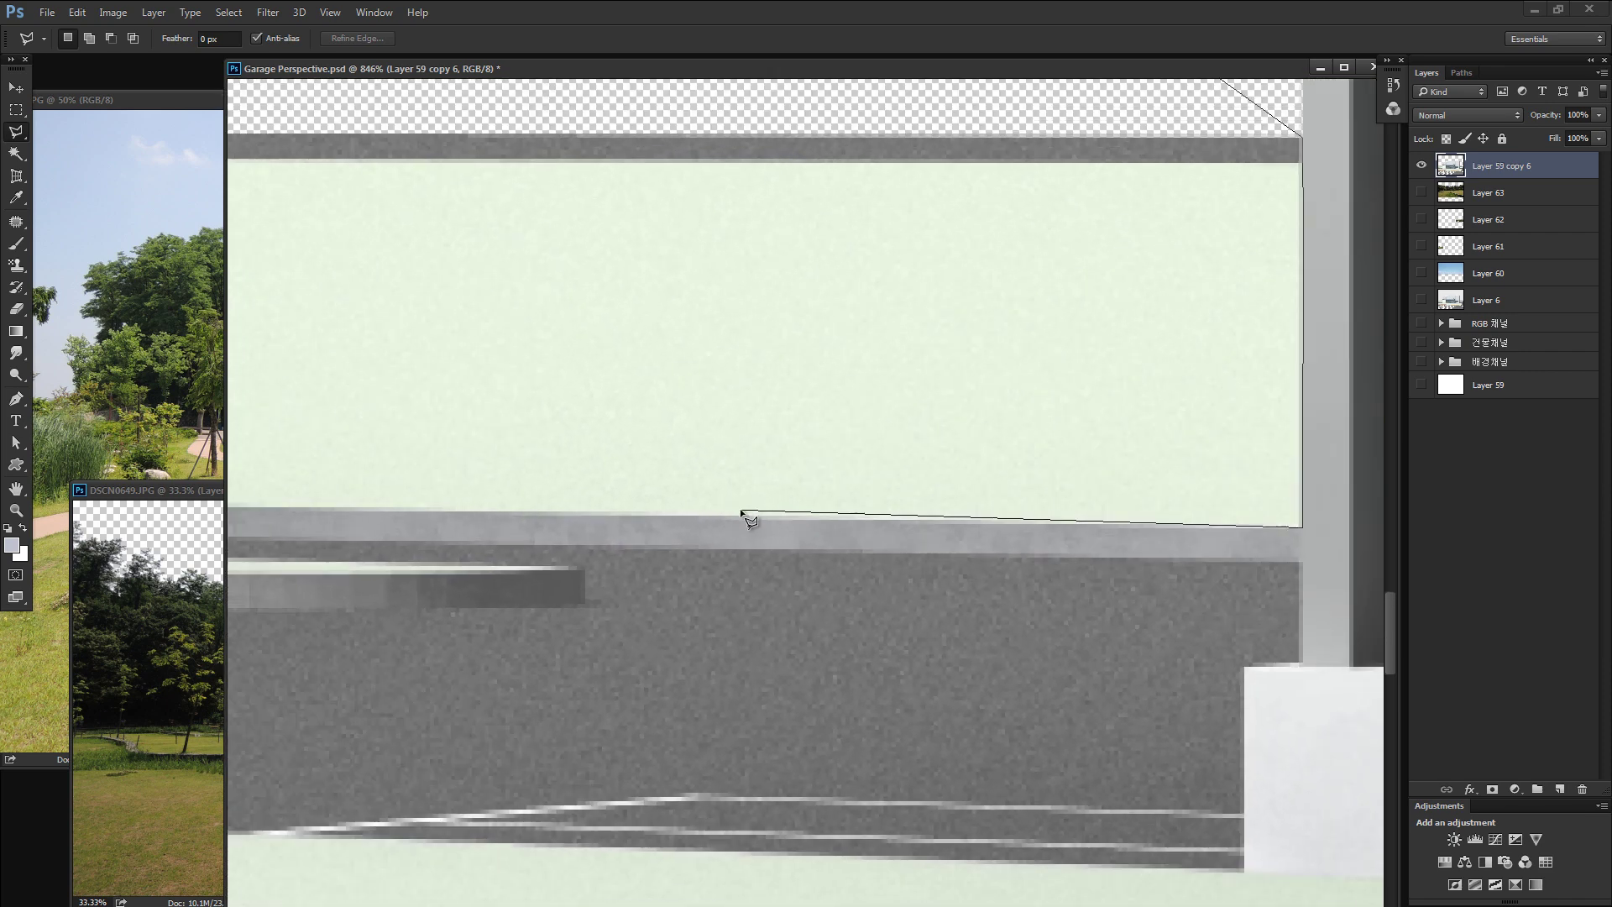
{"action": "scroll", "coordinate": [744, 514], "scroll_direction": "down", "scroll_amount": 1}
{"action": "scroll", "coordinate": [744, 514], "scroll_direction": "down", "scroll_amount": 1}
{"action": "scroll", "coordinate": [744, 514], "scroll_direction": "down", "scroll_amount": 2}
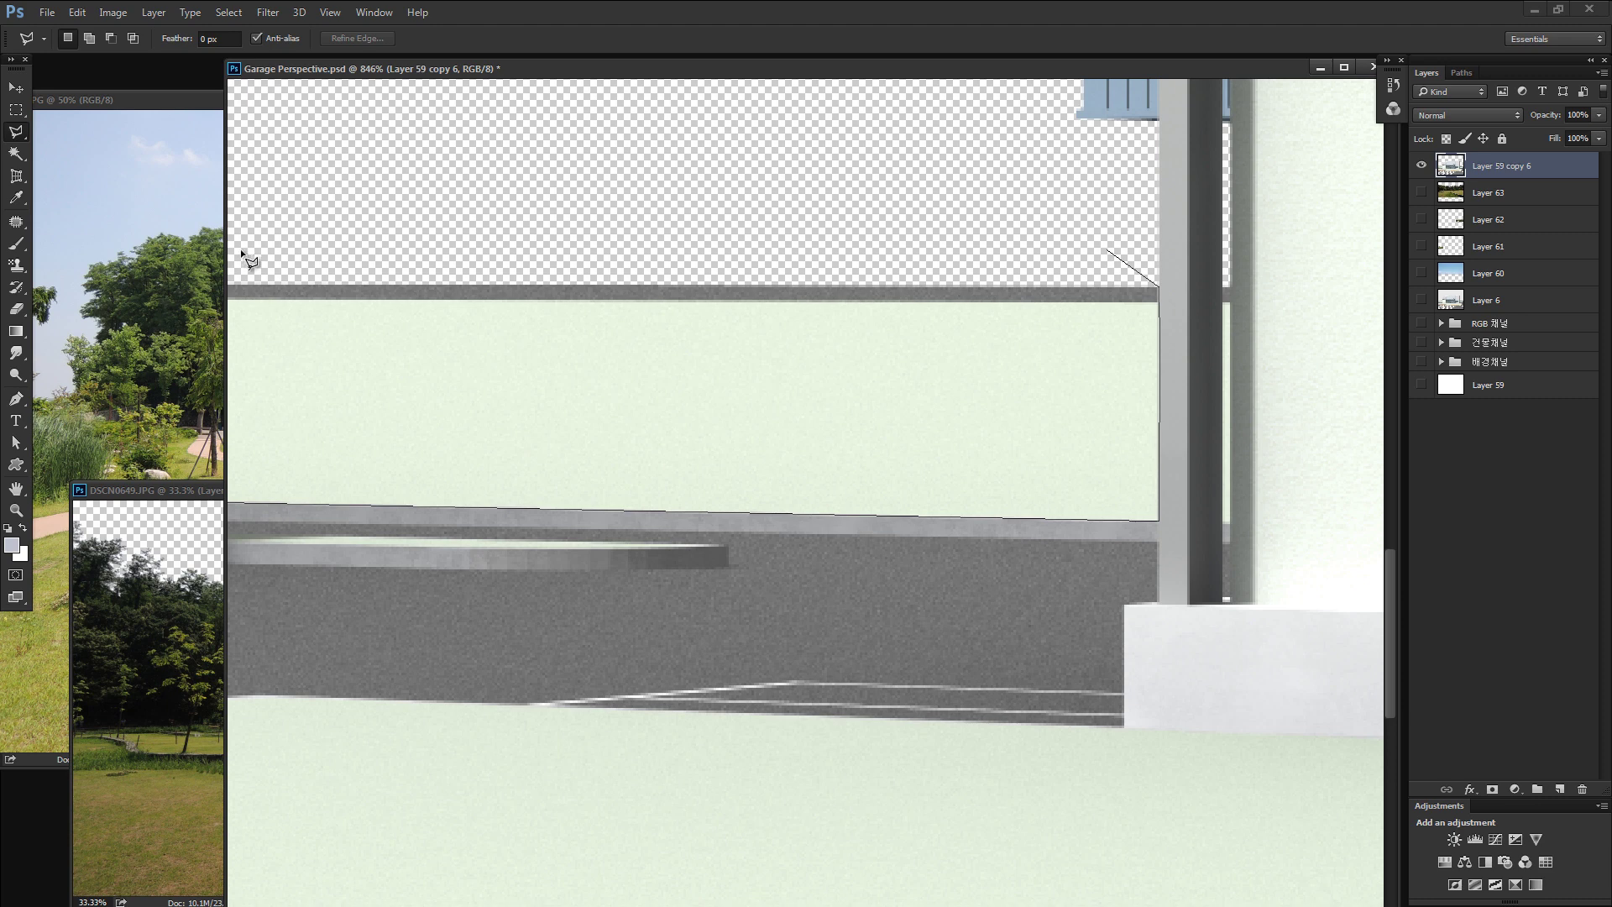
{"action": "left_click", "coordinate": [154, 214]}
{"action": "left_click", "coordinate": [521, 174]}
{"action": "left_click", "coordinate": [1014, 168]}
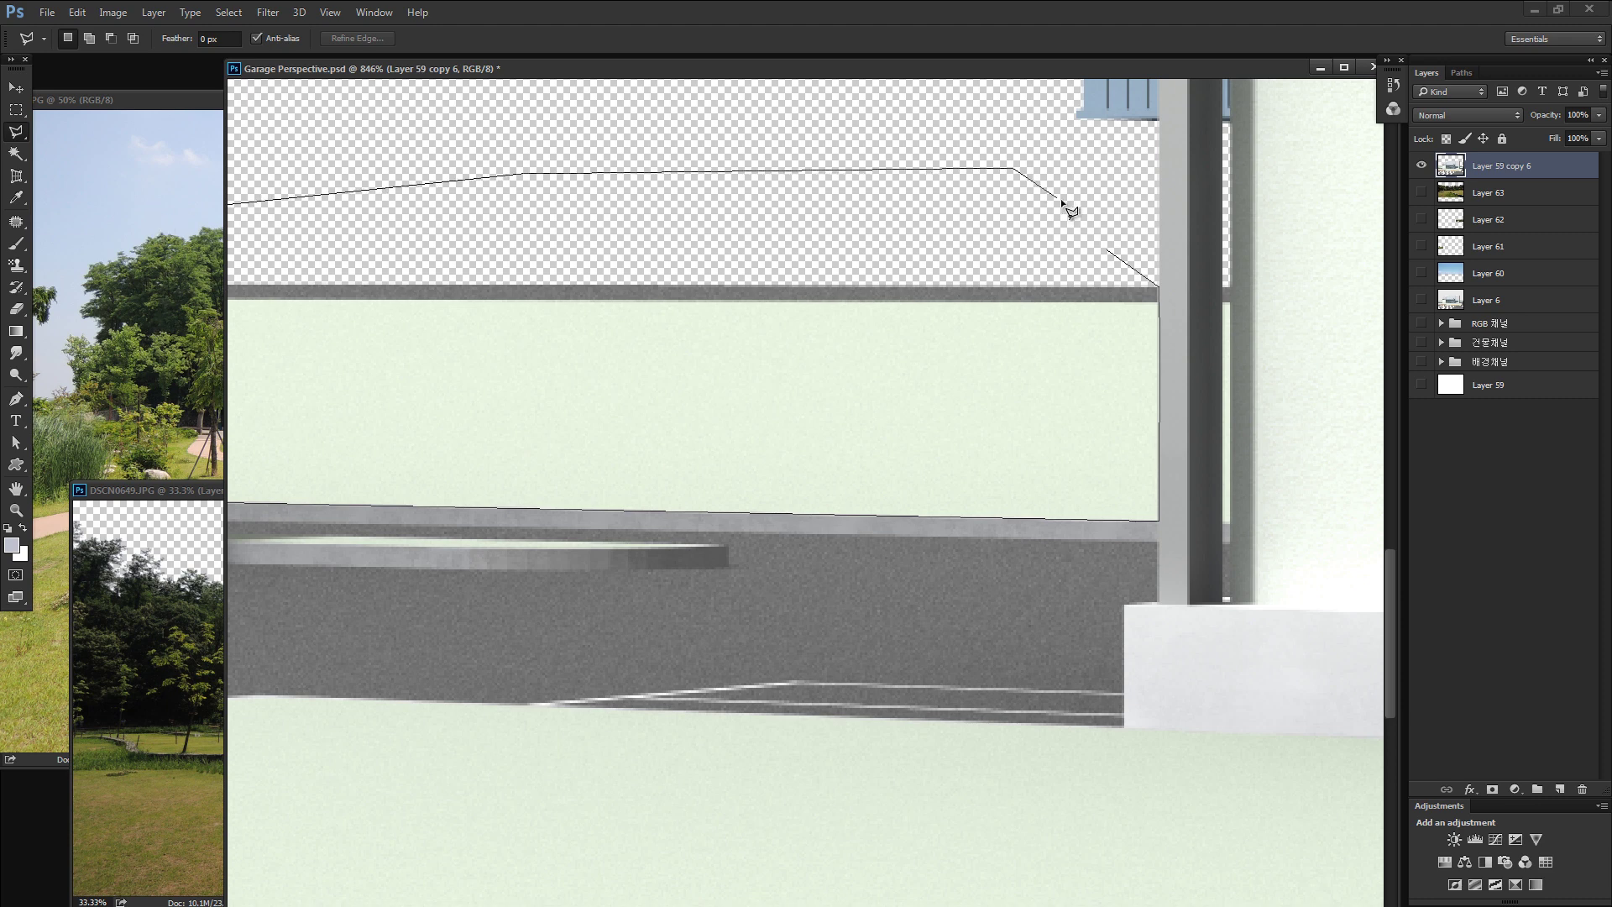
{"action": "double_click", "coordinate": [1110, 258]}
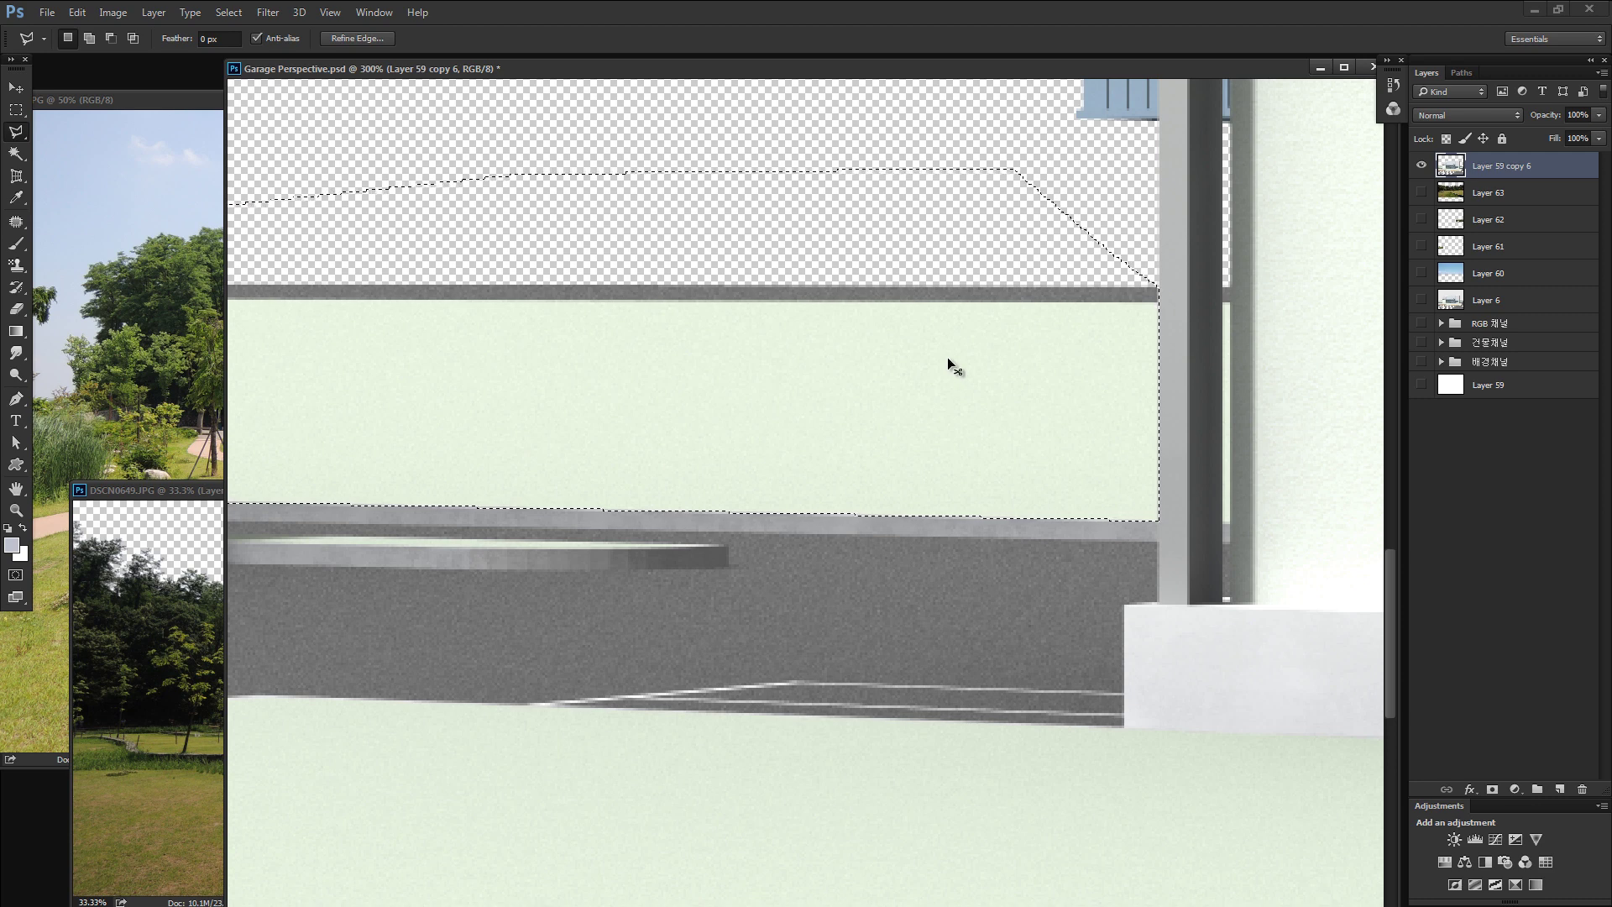
Copy the selection to a new layer, delete that layer, and test clearing the band, undoing it.
{"action": "key", "text": "ctrl+j"}
{"action": "left_click", "coordinate": [1422, 166]}
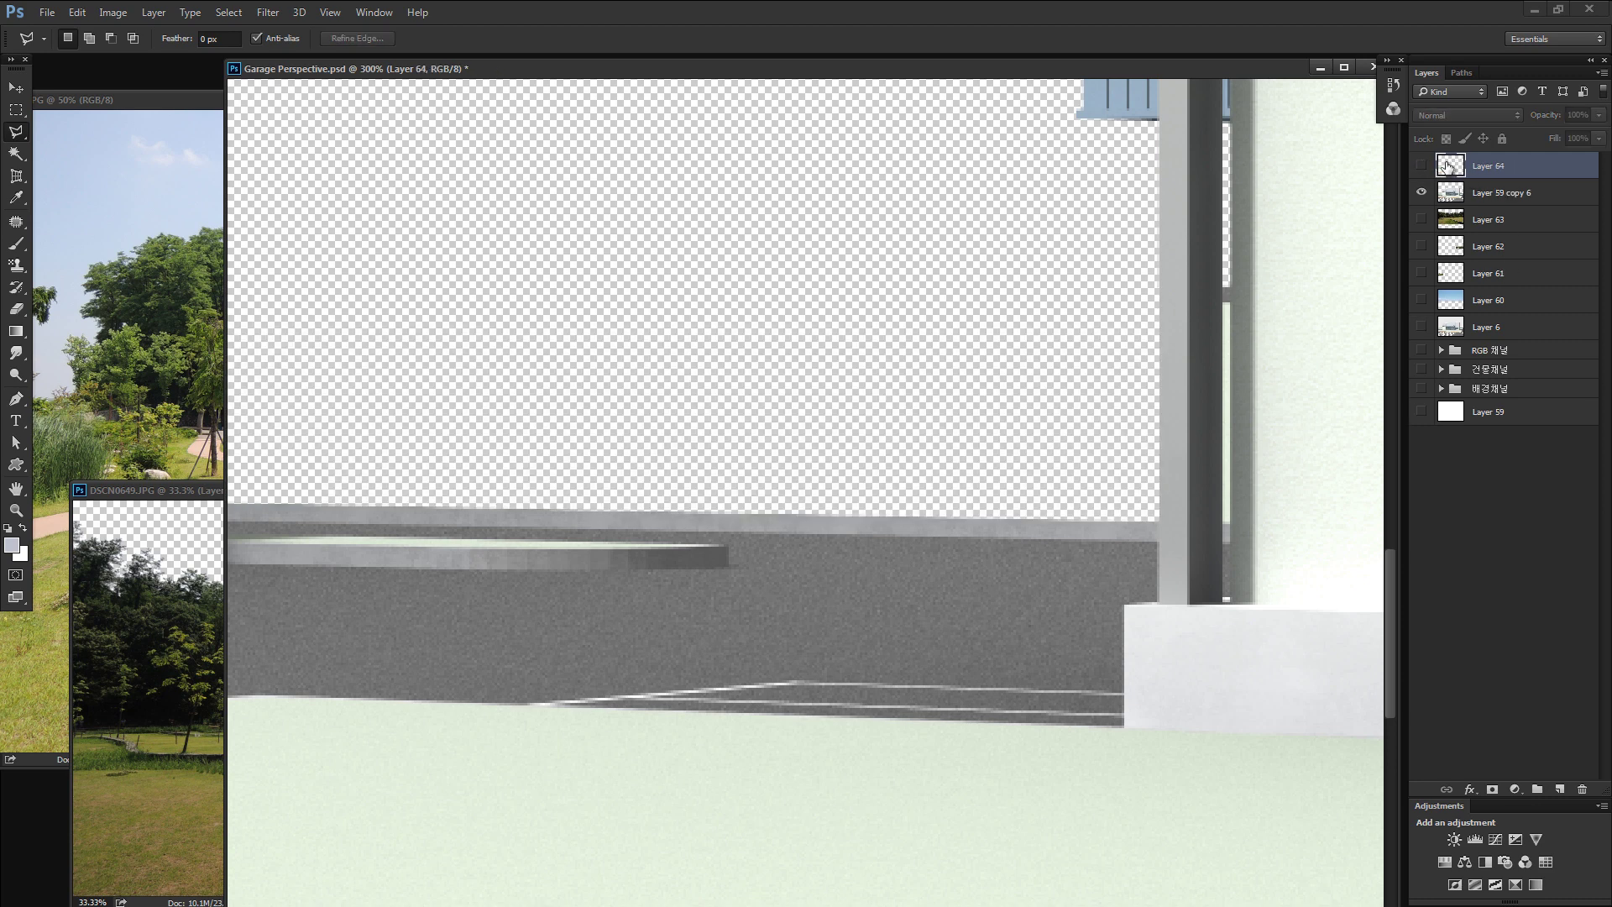
{"action": "key", "text": "Delete"}
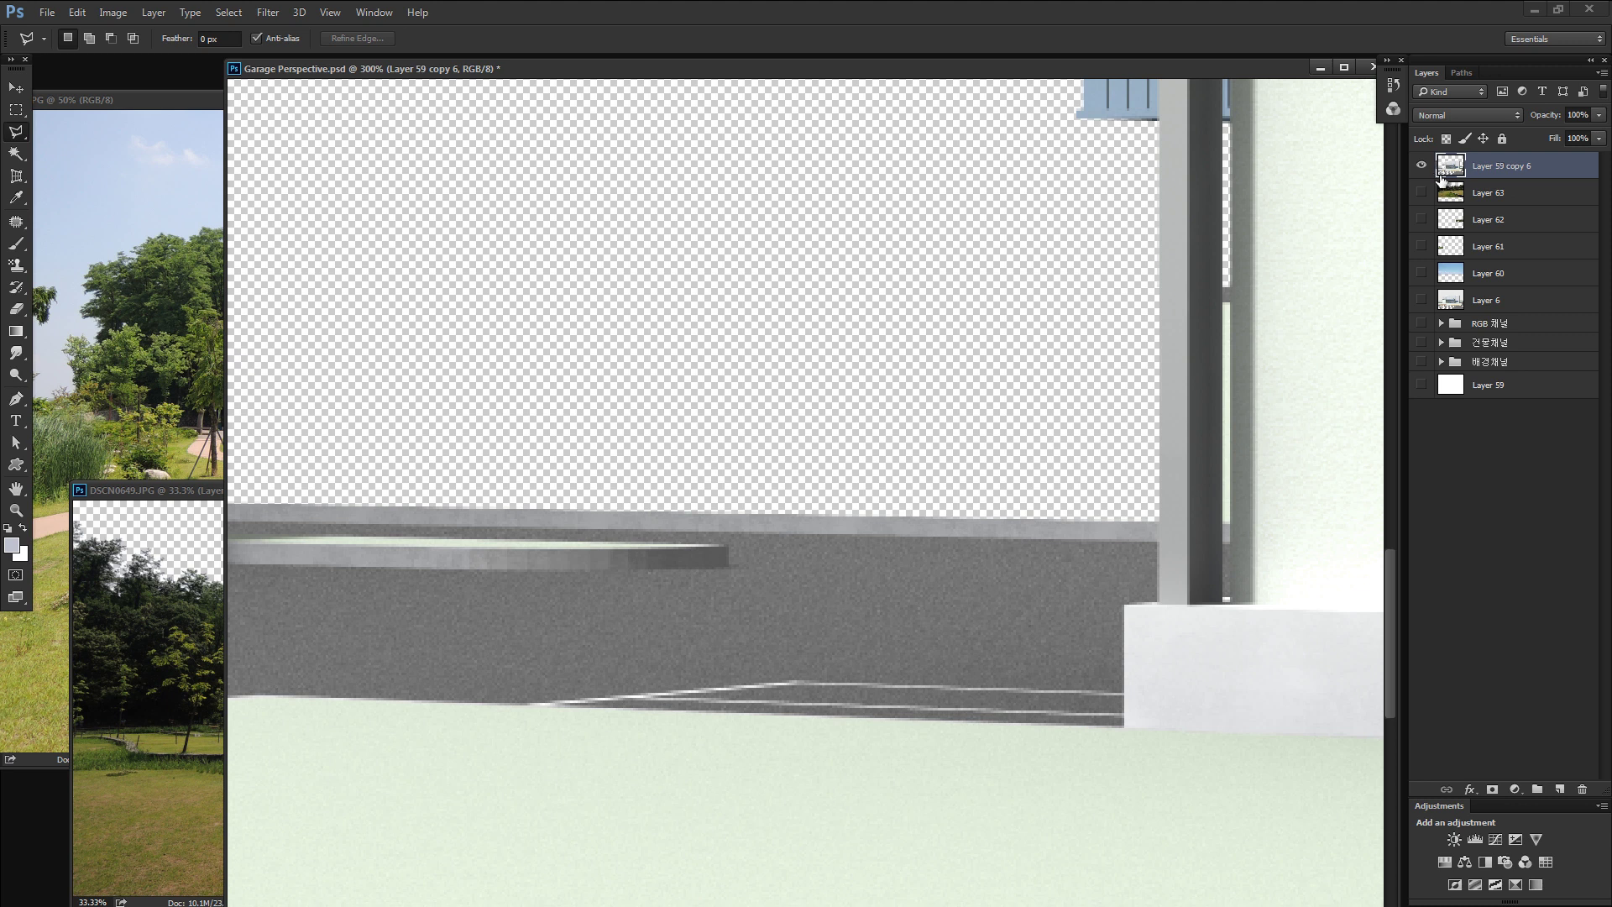
{"action": "key", "text": "ctrl+alt+z"}
{"action": "key", "text": "ctrl+alt+z"}
{"action": "key", "text": "ctrl+alt+z"}
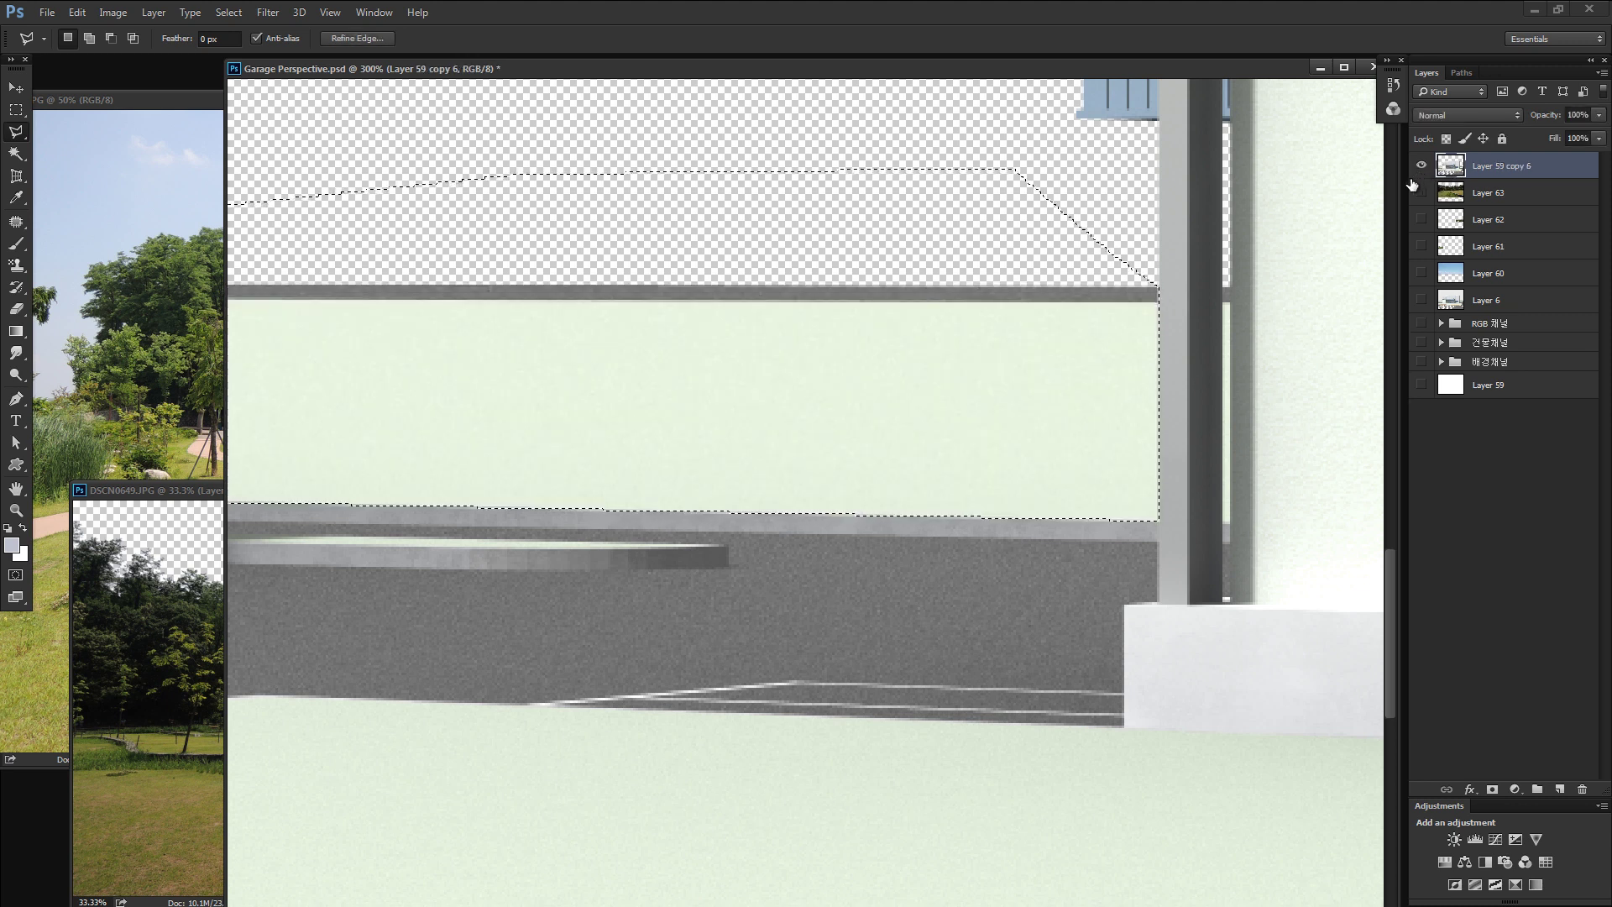
{"action": "key", "text": "Delete"}
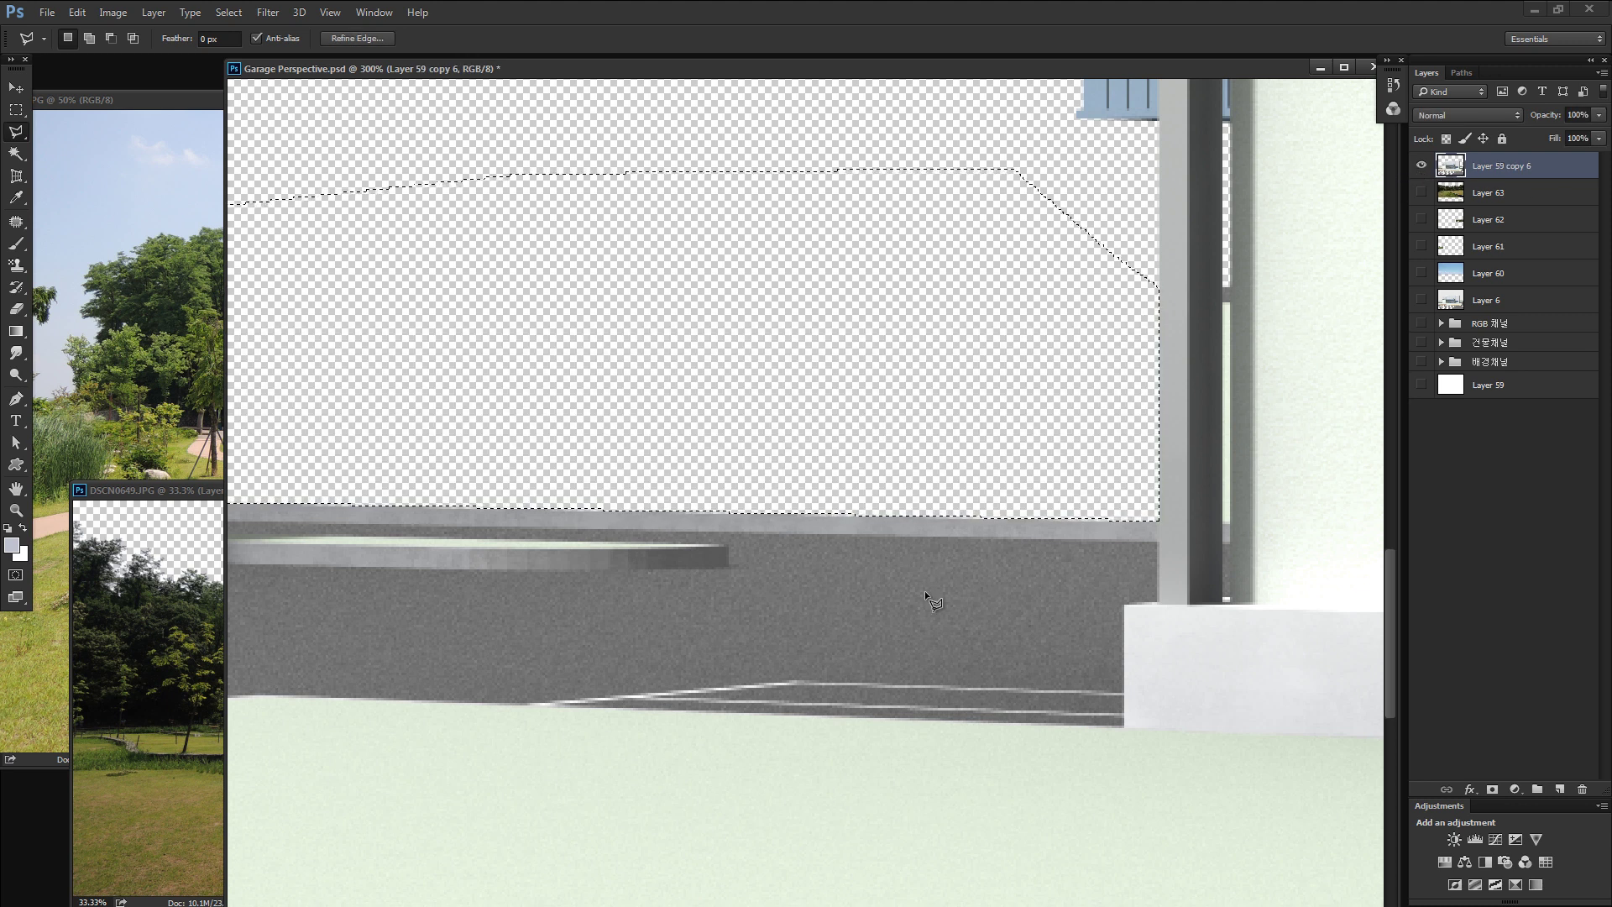
{"action": "key", "text": "ctrl+z"}
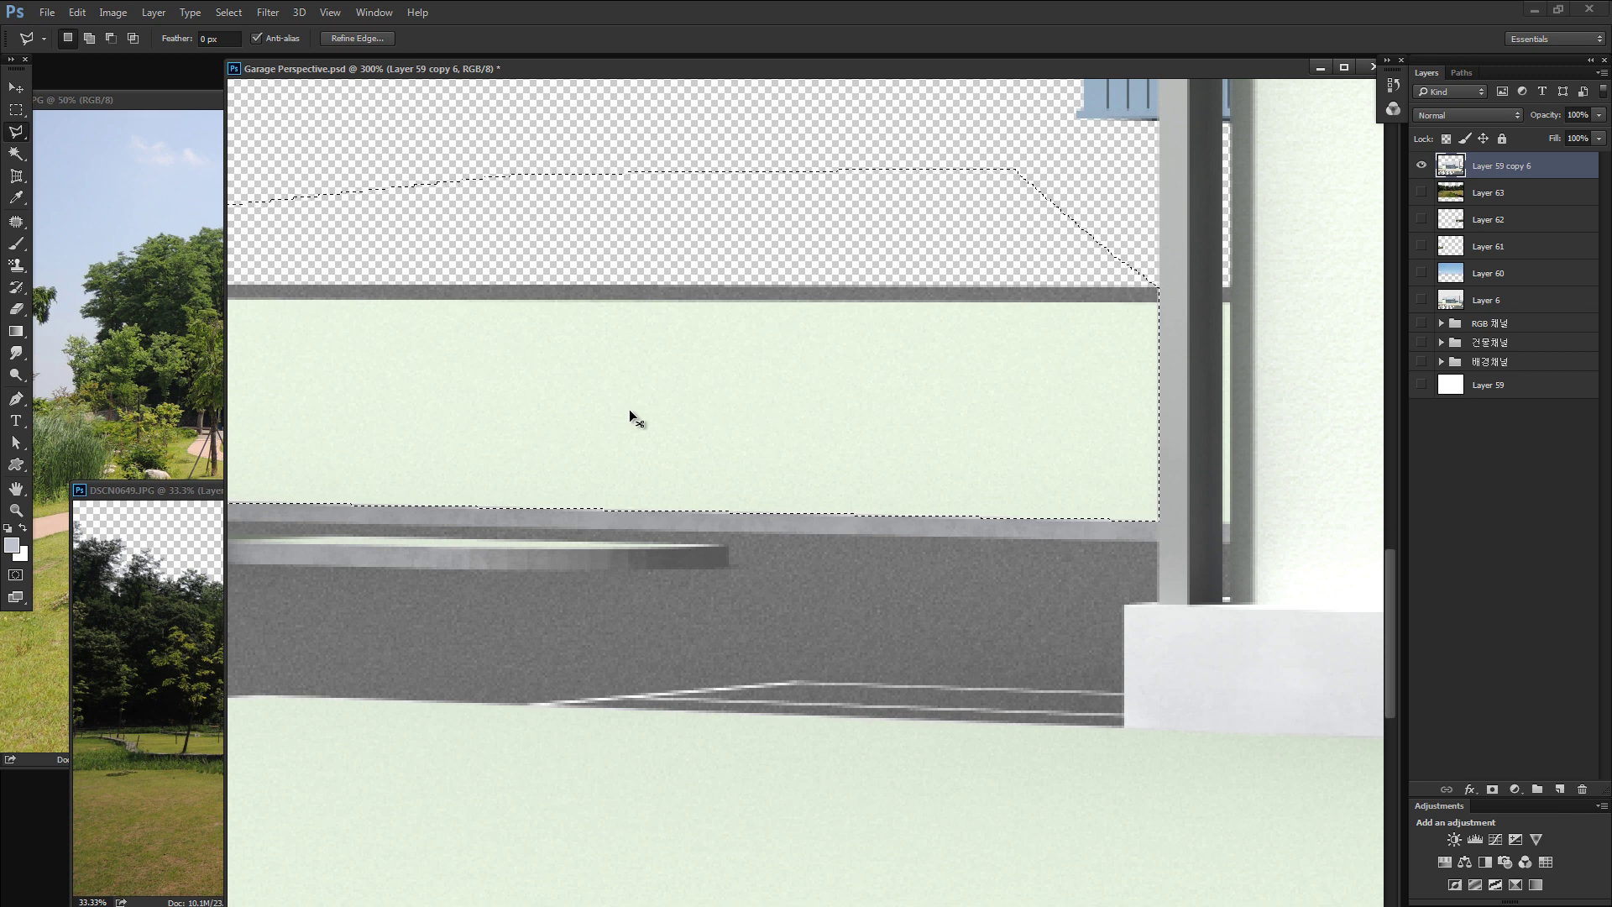
Test moving and cutting the green band, then clear the selected pixels to transparency.
{"action": "left_click_drag", "start_coordinate": [624, 411], "coordinate": [568, 324]}
{"action": "key", "text": "ctrl+z"}
{"action": "left_click_drag", "start_coordinate": [718, 393], "coordinate": [669, 366]}
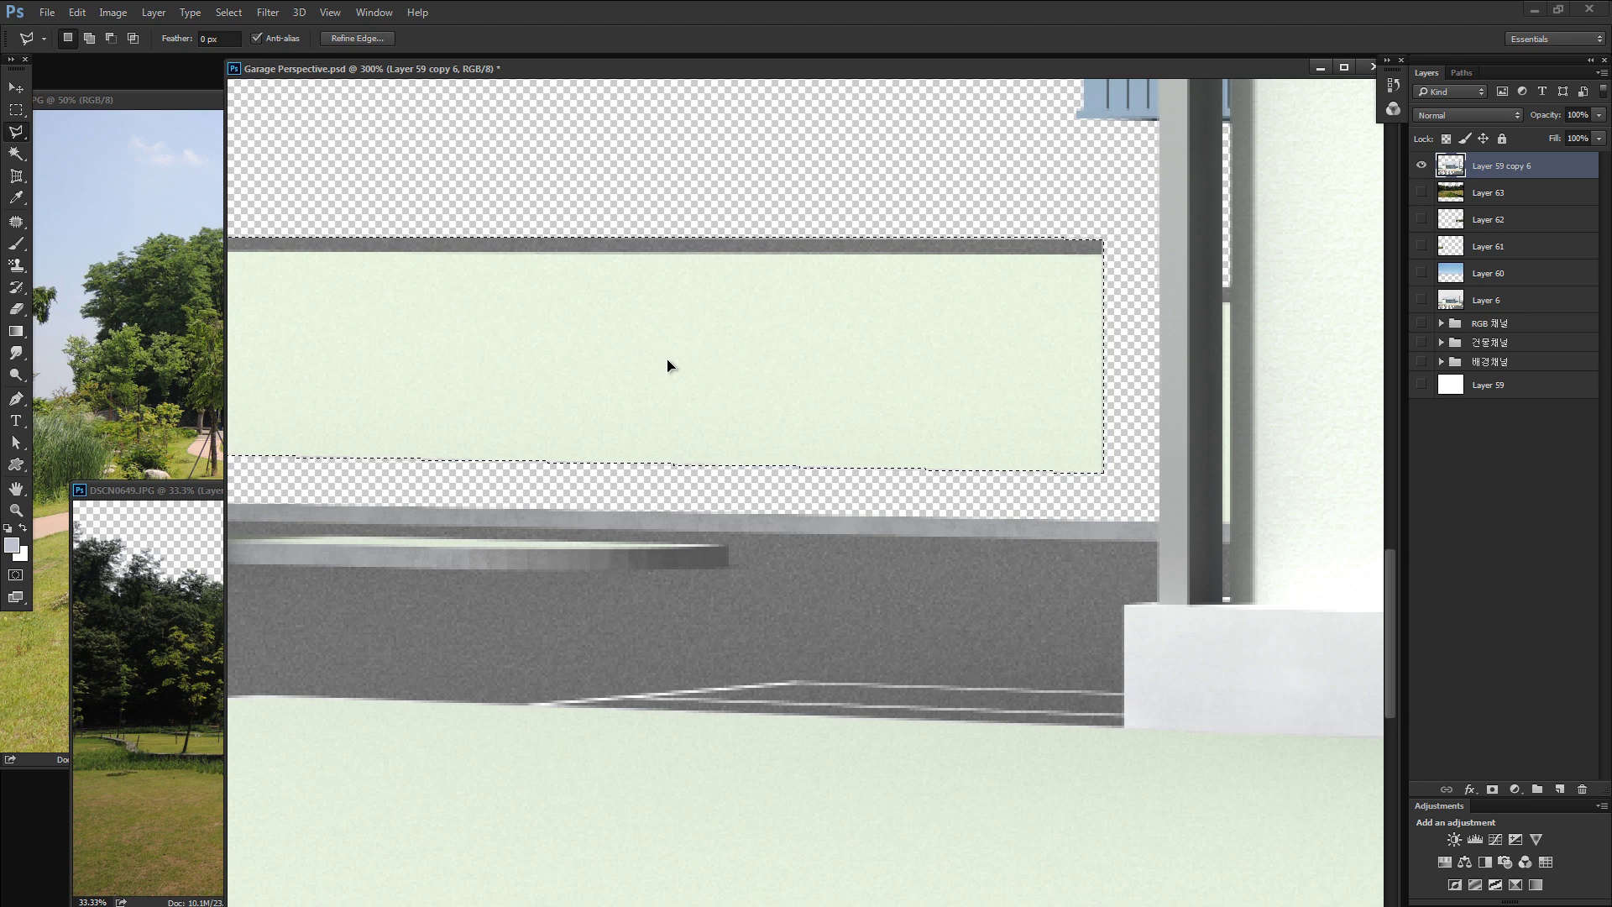
{"action": "key", "text": "ctrl+x"}
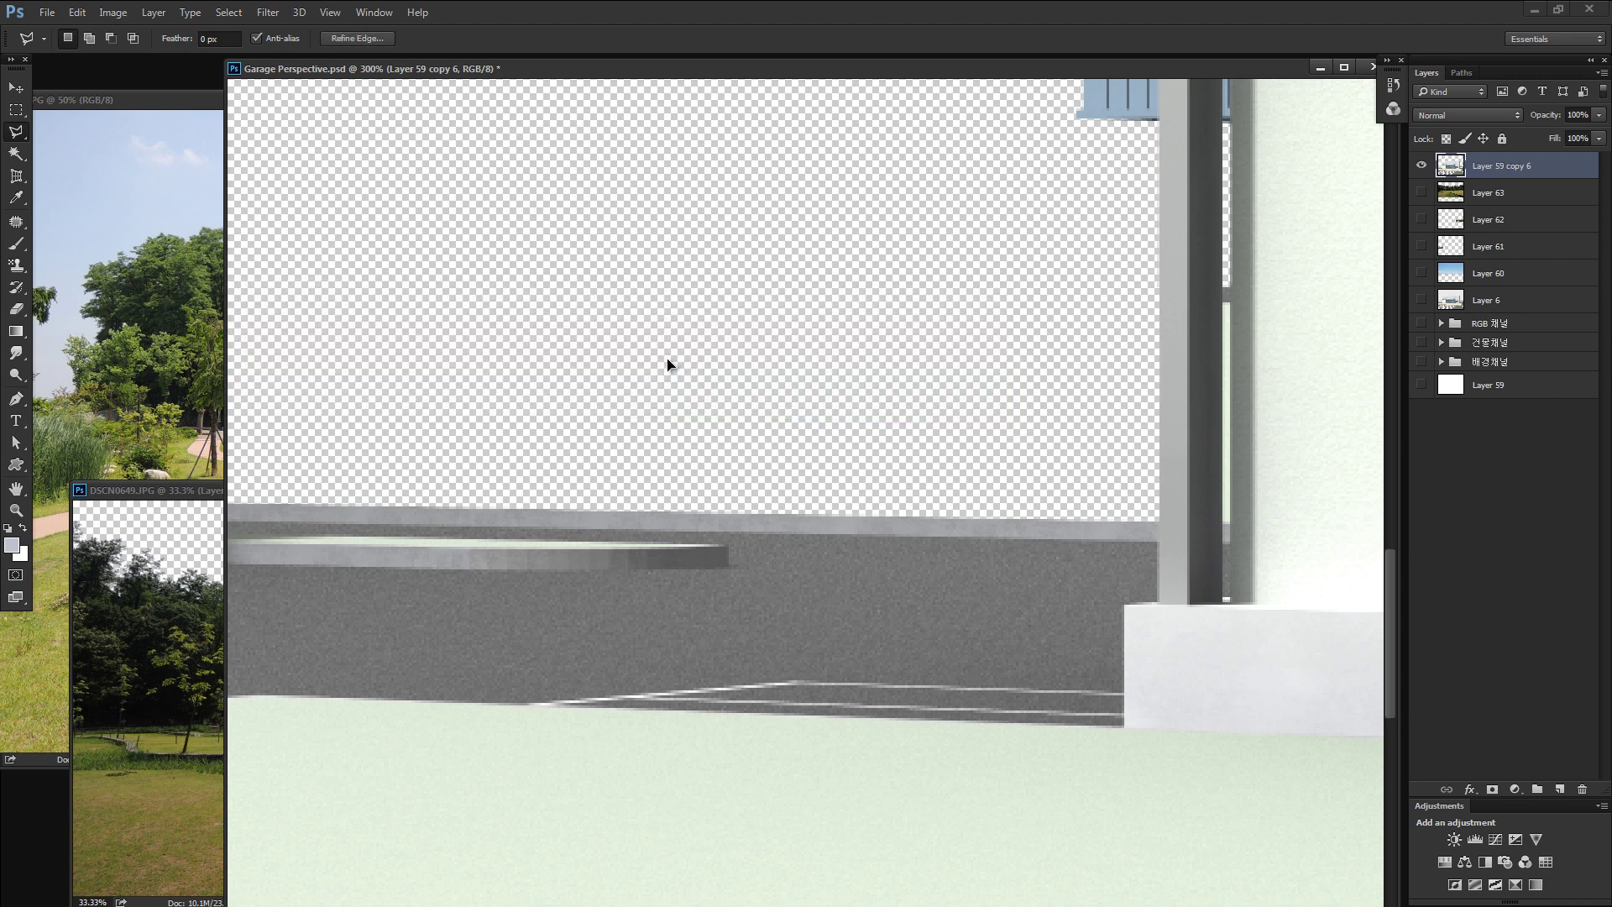
{"action": "key", "text": "ctrl+v"}
{"action": "key", "text": "ctrl+alt+z"}
{"action": "key", "text": "ctrl+alt+z"}
{"action": "key", "text": "Delete"}
Restore the green band, move it and cut it out, then pan to the white garage wall.
{"action": "scroll", "coordinate": [915, 453], "scroll_direction": "up", "scroll_amount": 1}
{"action": "scroll", "coordinate": [798, 489], "scroll_direction": "up", "scroll_amount": 1}
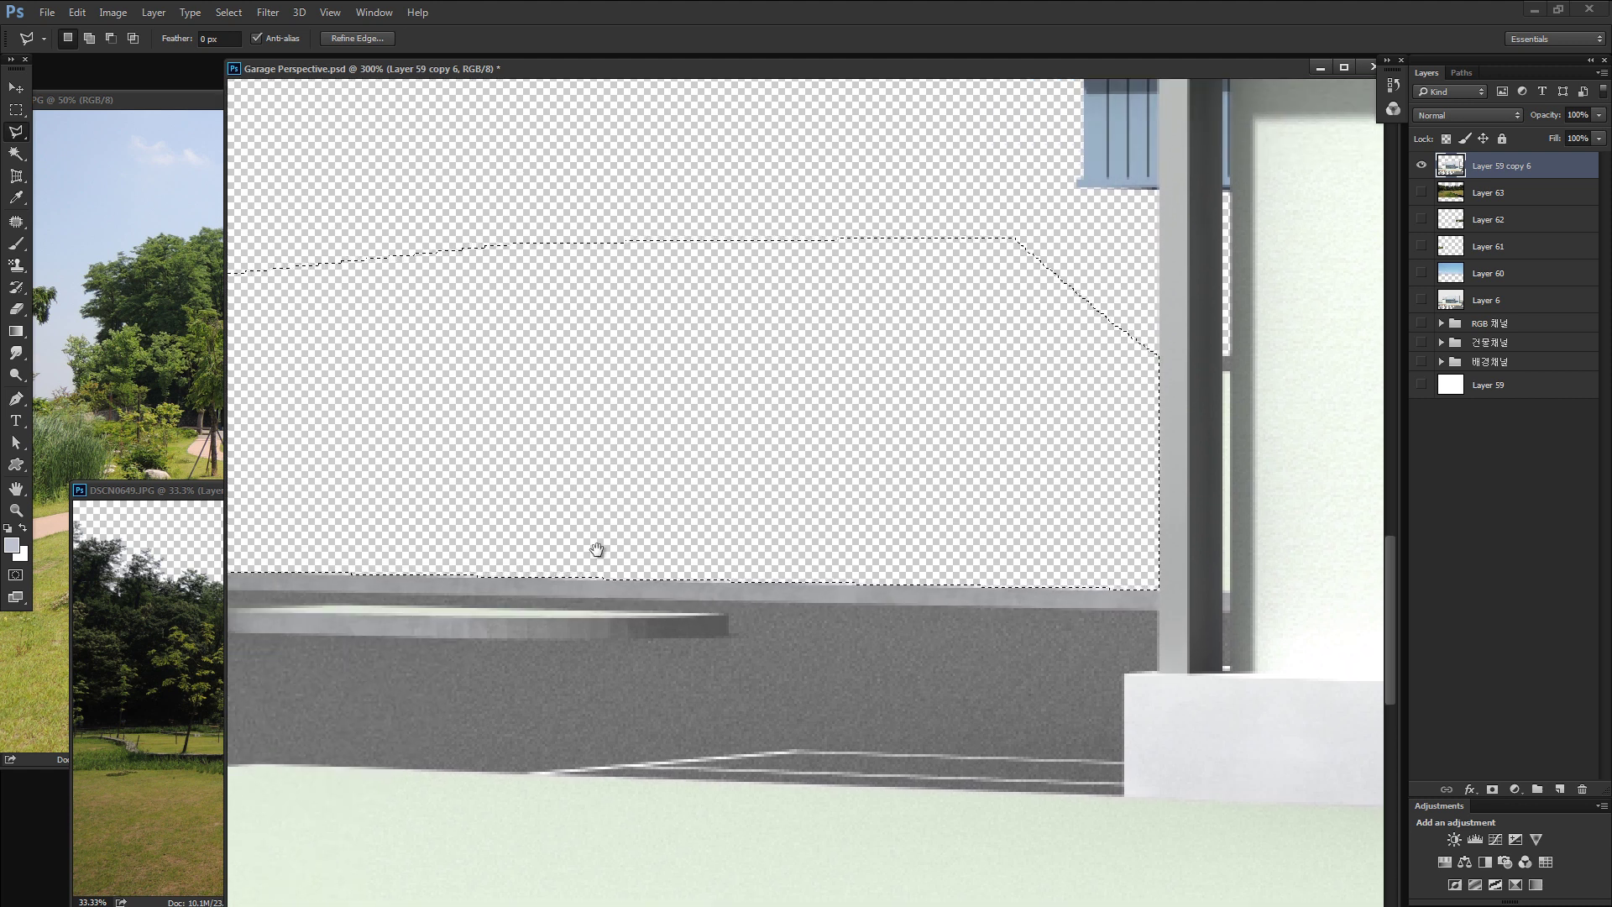
{"action": "key", "text": "ctrl+z"}
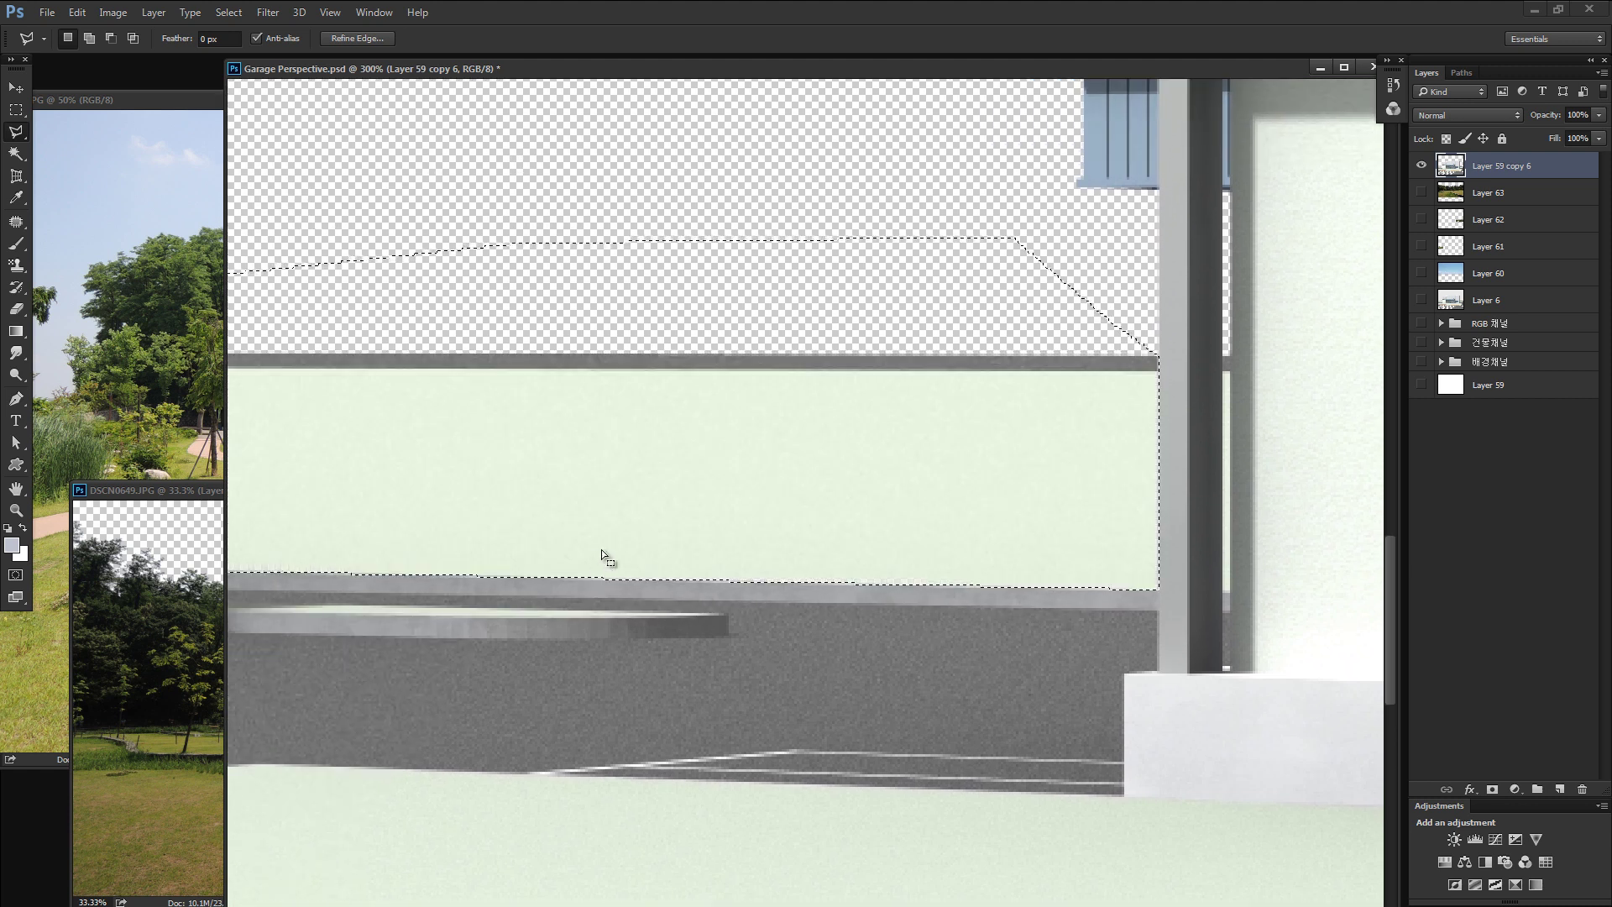
{"action": "mouse_move", "coordinate": [828, 540]}
{"action": "left_mouse_down"}
{"action": "mouse_move", "coordinate": [965, 637]}
{"action": "mouse_move", "coordinate": [1044, 421]}
{"action": "mouse_move", "coordinate": [651, 457]}
{"action": "mouse_move", "coordinate": [1040, 566]}
{"action": "mouse_move", "coordinate": [962, 444]}
{"action": "left_mouse_up"}
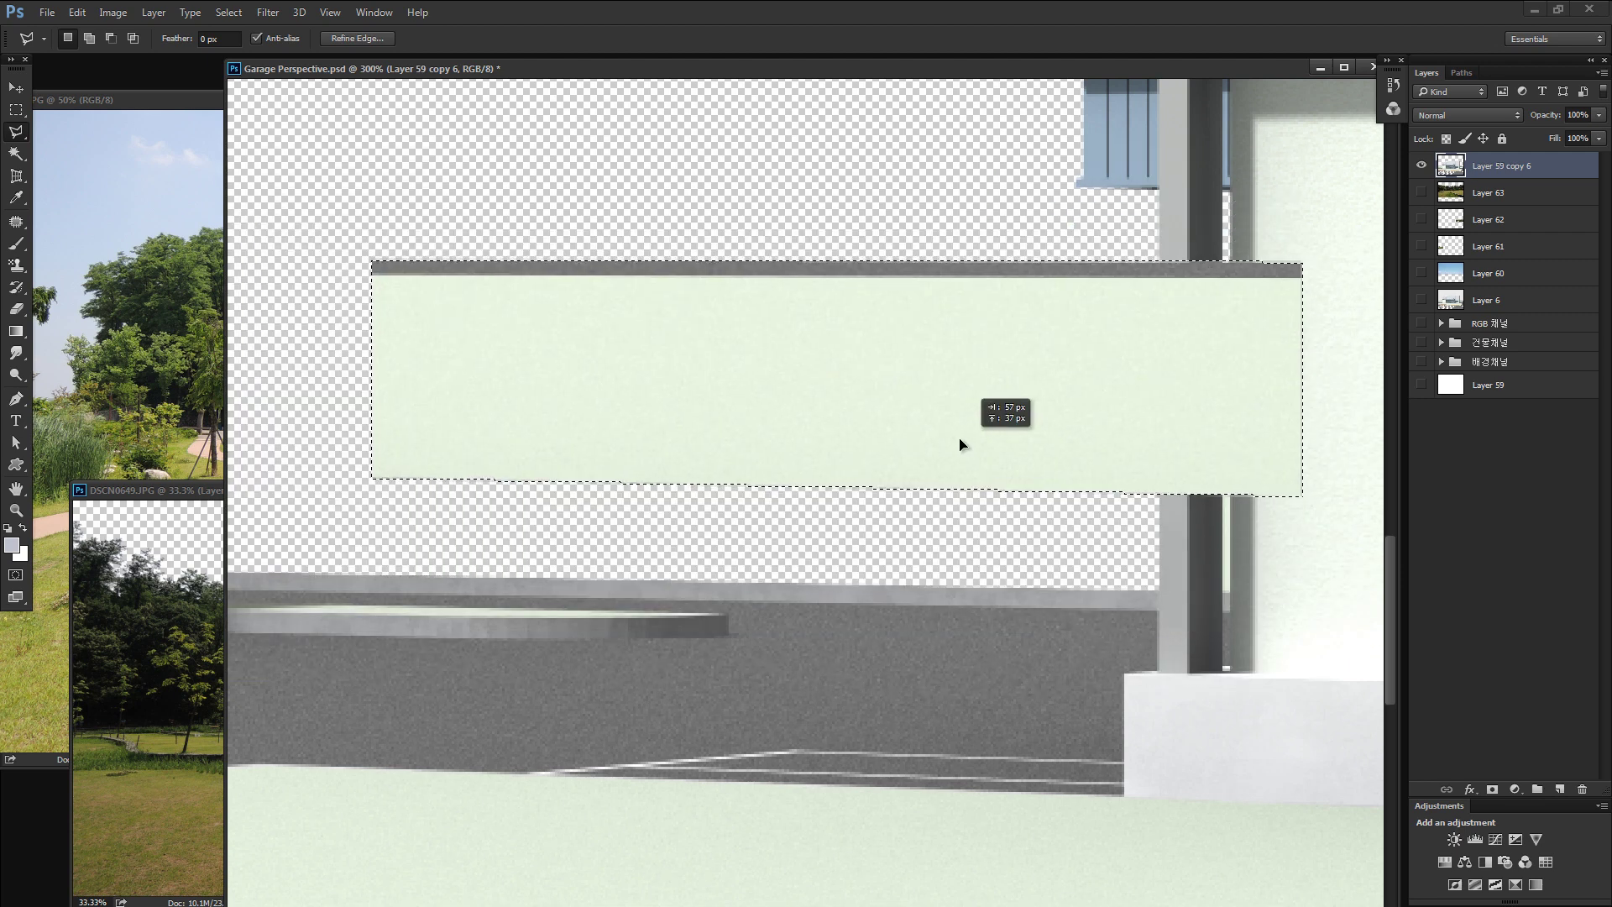
{"action": "key", "text": "ctrl+x"}
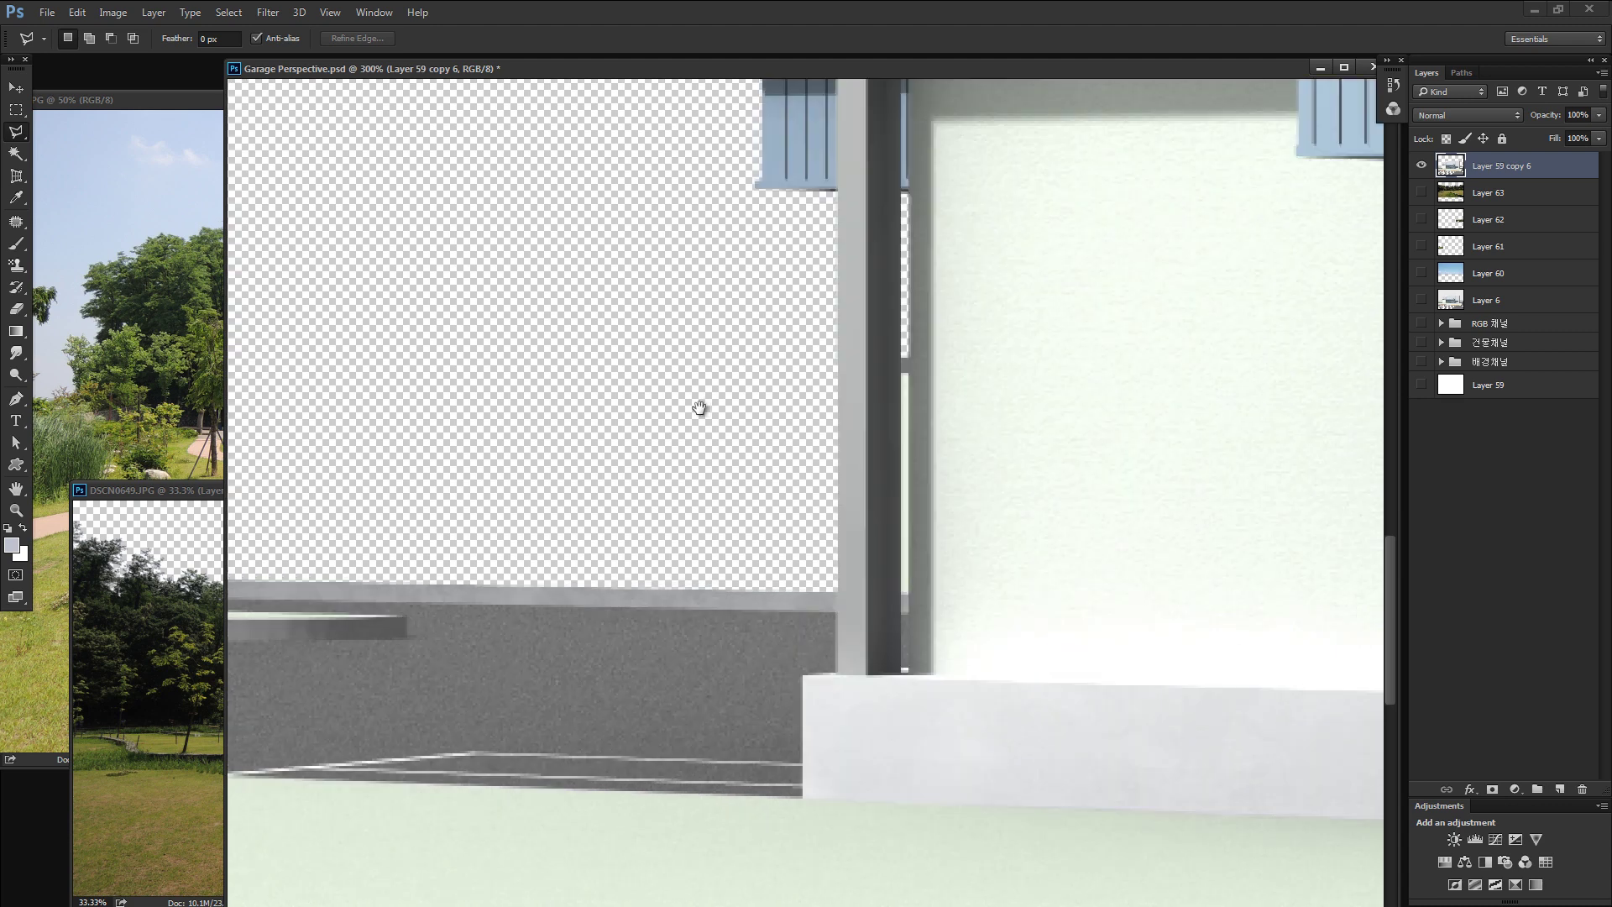
{"action": "left_click_drag", "start_coordinate": [899, 418], "coordinate": [831, 591]}
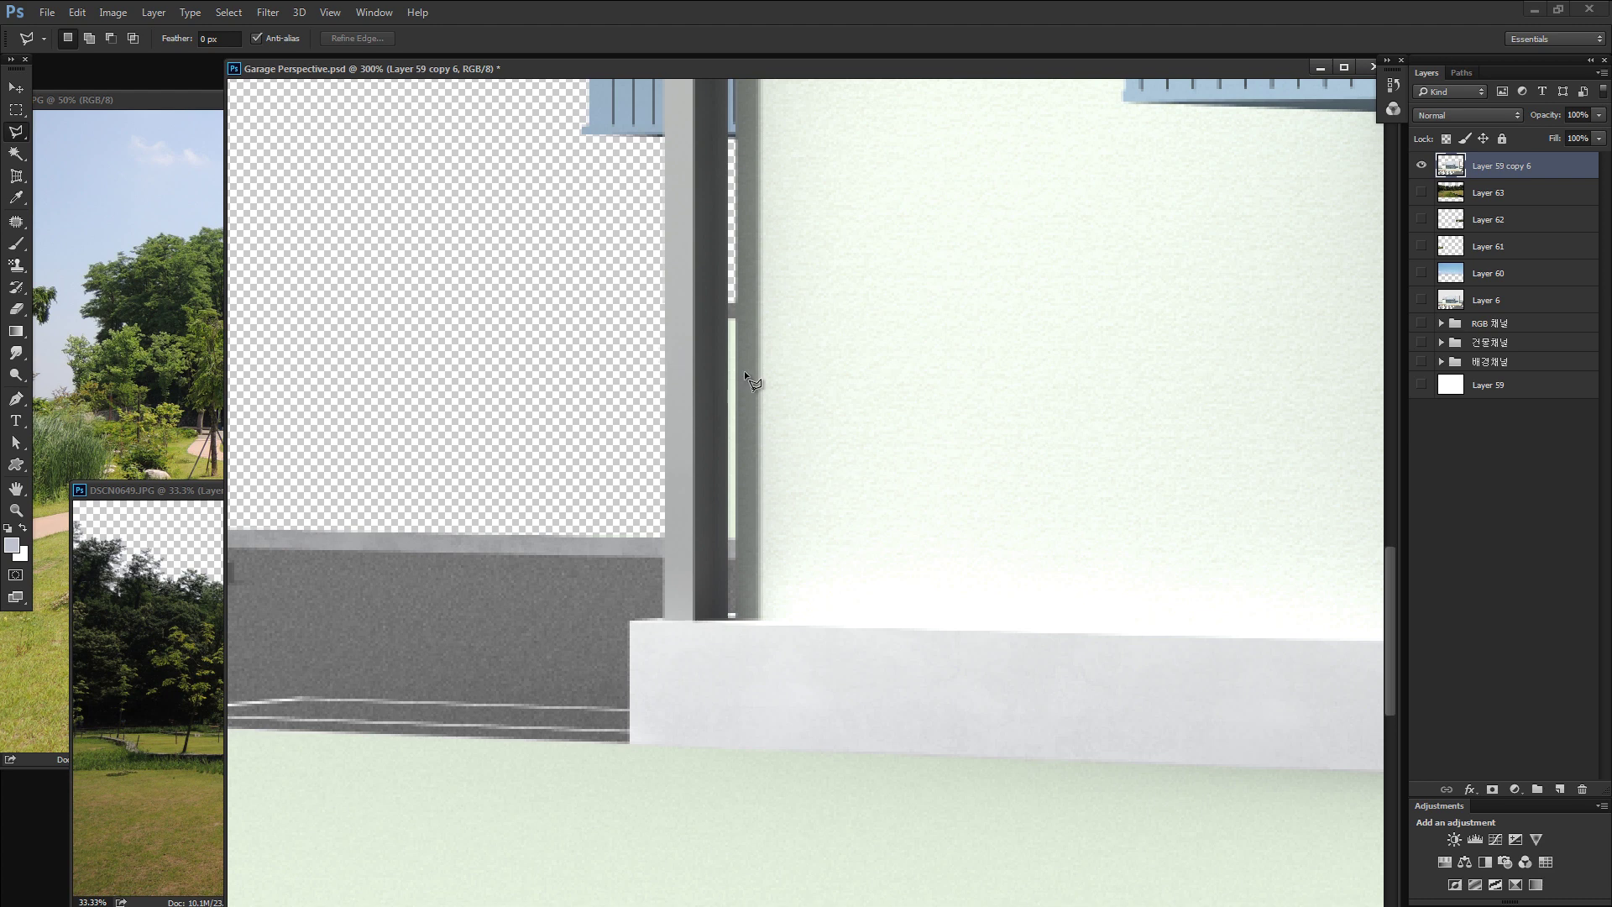
{"action": "mouse_move", "coordinate": [744, 370]}
{"action": "left_mouse_down"}
{"action": "mouse_move", "coordinate": [554, 479]}
{"action": "mouse_move", "coordinate": [939, 493]}
{"action": "mouse_move", "coordinate": [565, 482]}
{"action": "mouse_move", "coordinate": [897, 491]}
{"action": "mouse_move", "coordinate": [743, 407]}
{"action": "left_mouse_up"}
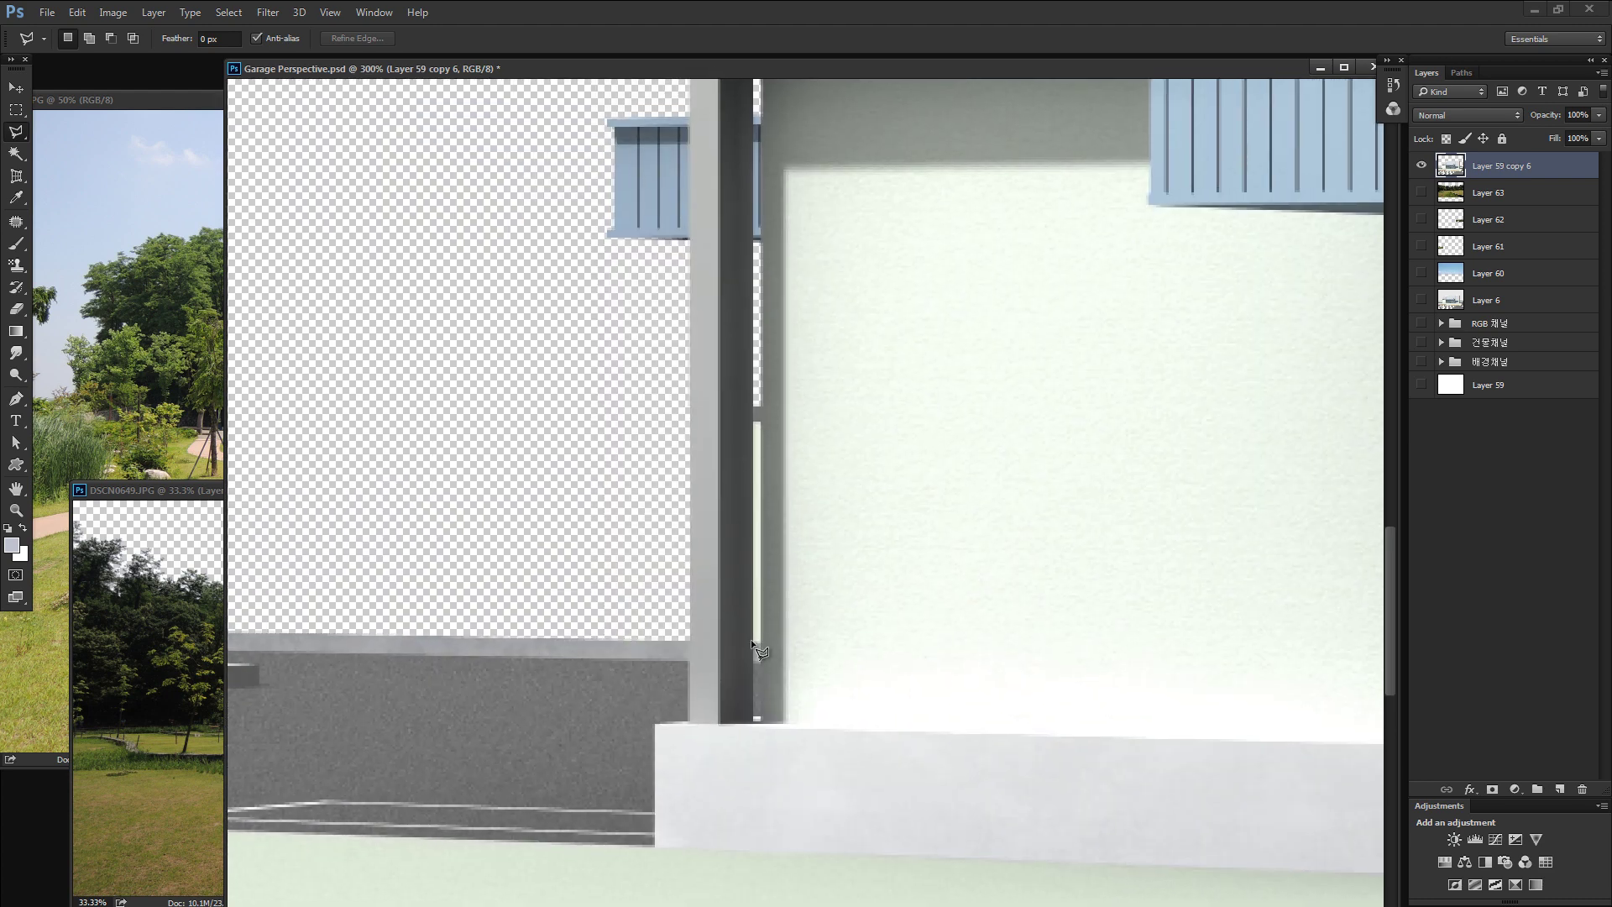
Lasso the narrow strip beside the column, drag it over the transparent gap, and deselect.
{"action": "key", "text": "z"}
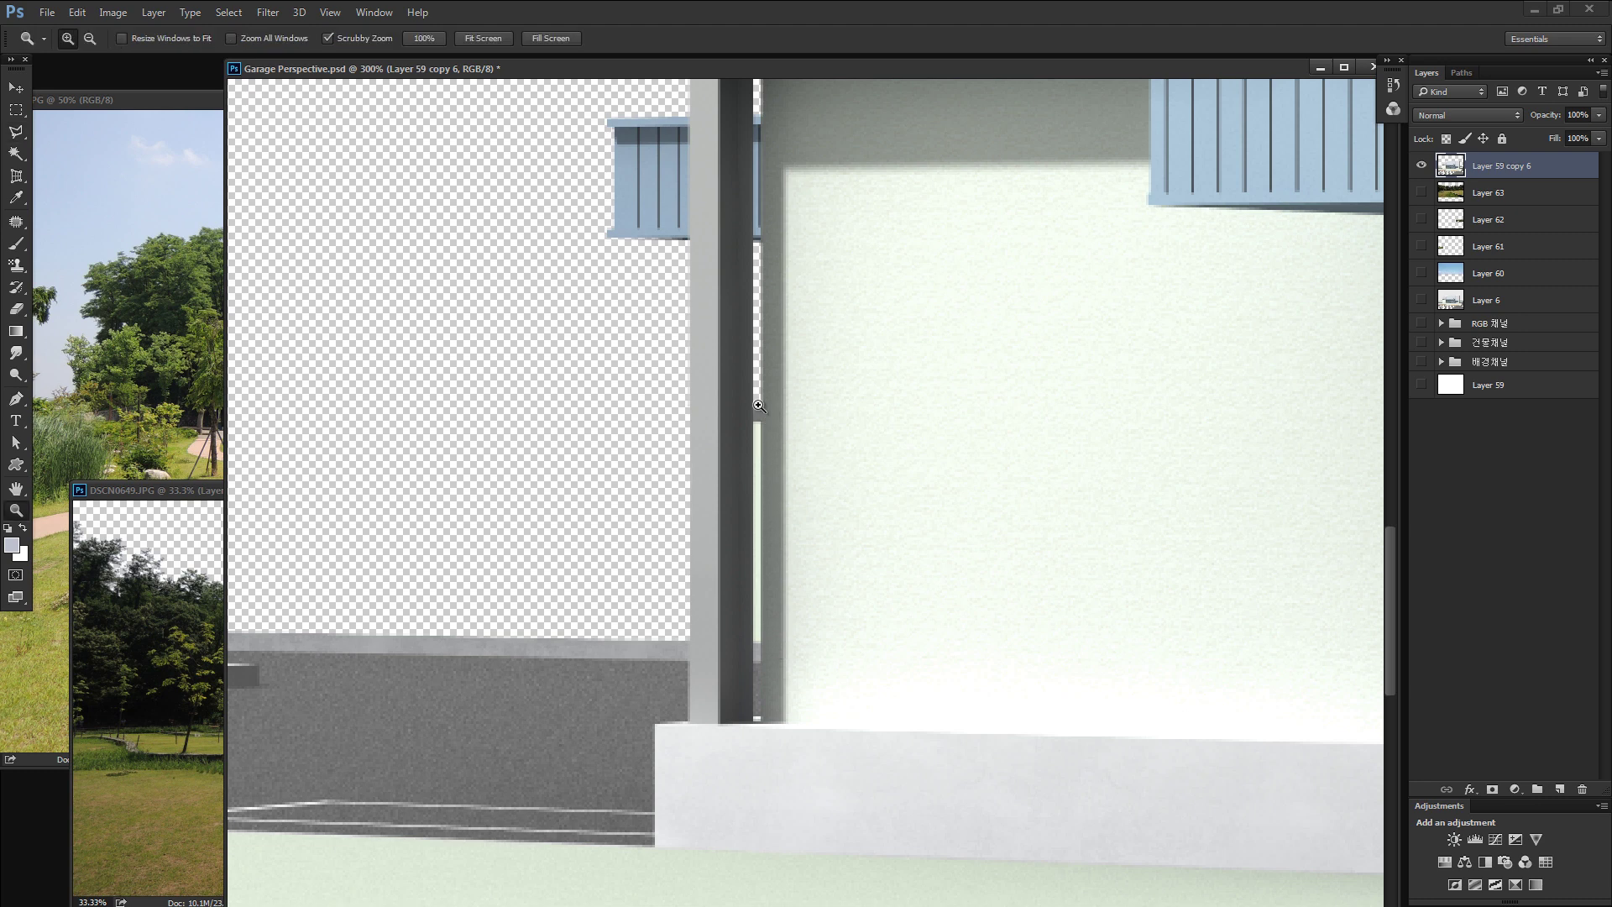
{"action": "left_click_drag", "start_coordinate": [766, 418], "coordinate": [871, 399]}
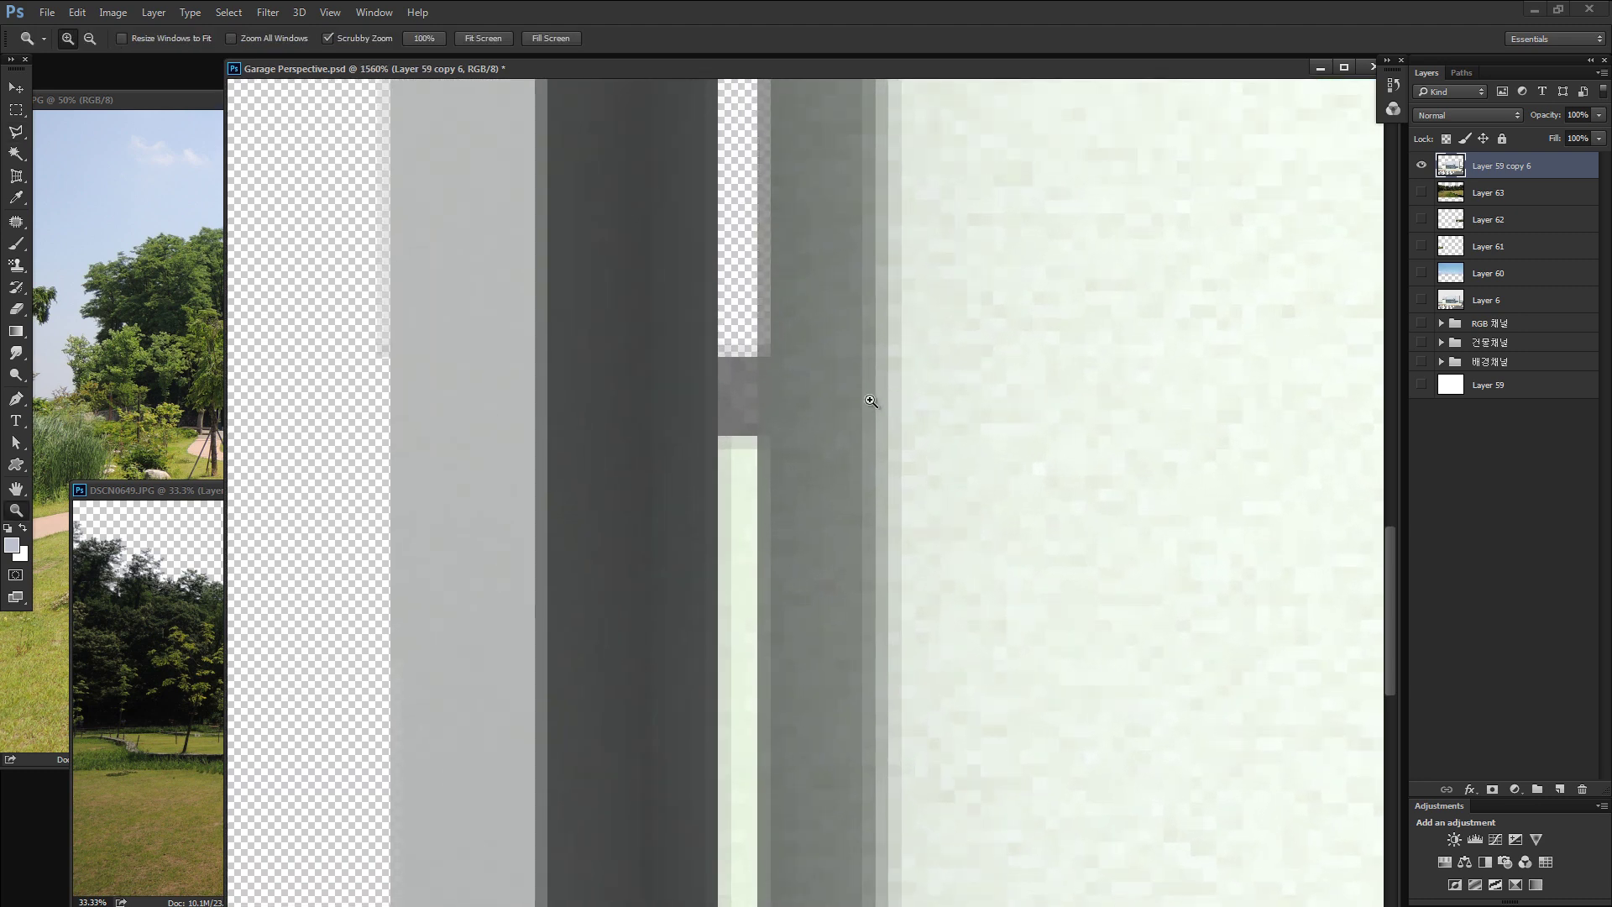
{"action": "key", "text": "l"}
{"action": "left_click", "coordinate": [738, 314]}
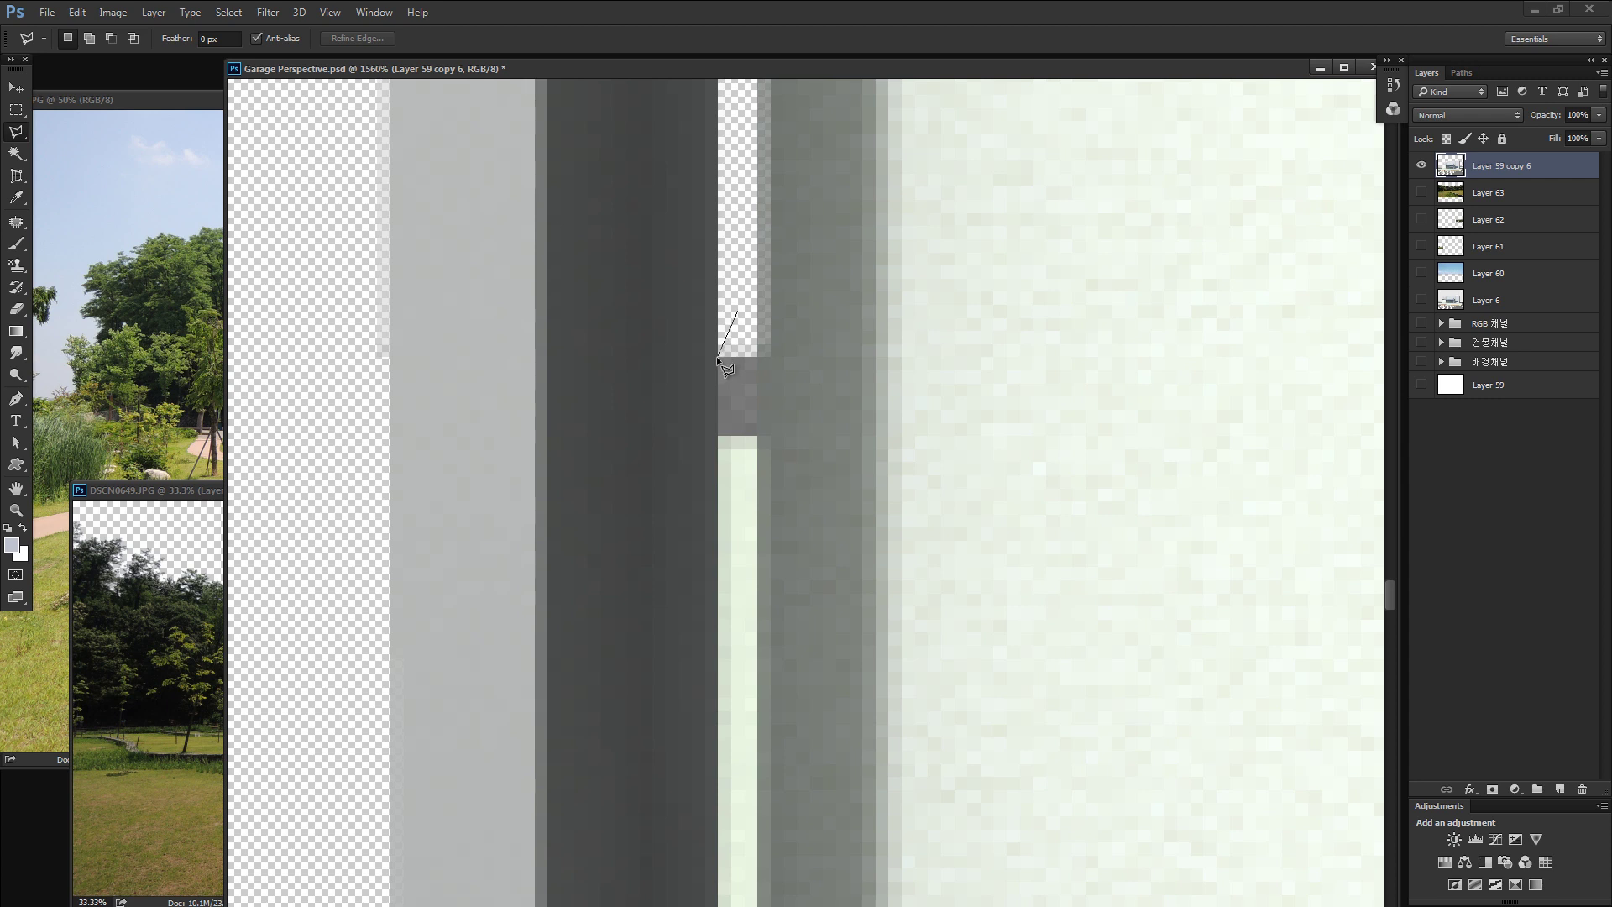
{"action": "mouse_move", "coordinate": [722, 538]}
{"action": "left_mouse_down"}
{"action": "mouse_move", "coordinate": [736, 672]}
{"action": "mouse_move", "coordinate": [722, 227]}
{"action": "left_mouse_up"}
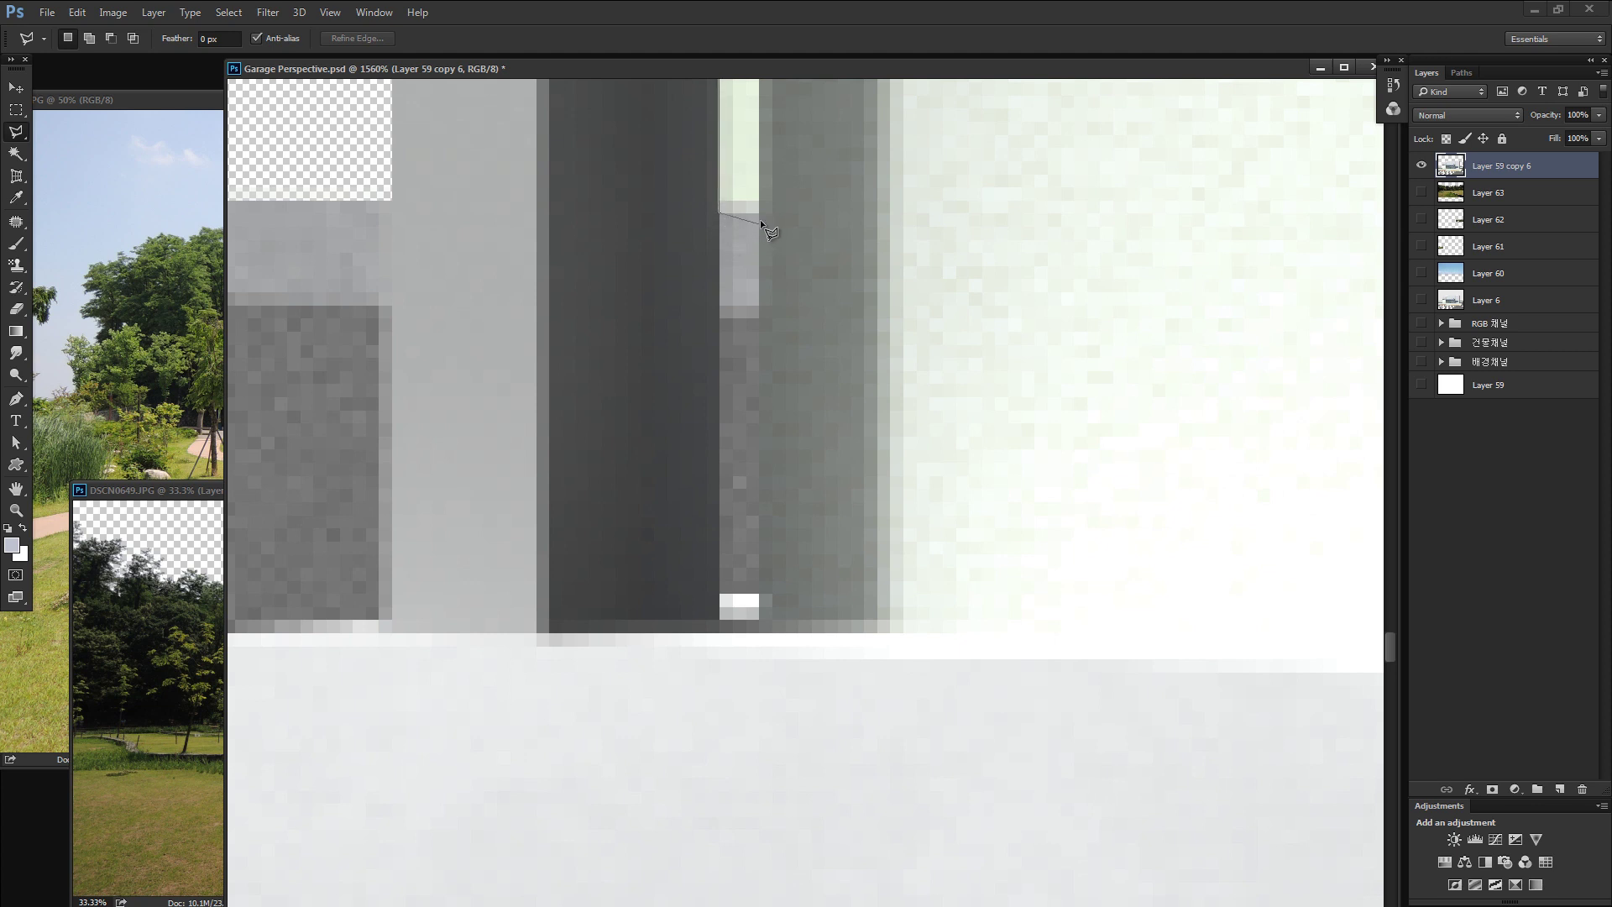
{"action": "mouse_move", "coordinate": [759, 212]}
{"action": "left_mouse_down"}
{"action": "mouse_move", "coordinate": [757, 545]}
{"action": "mouse_move", "coordinate": [757, 475]}
{"action": "left_mouse_up"}
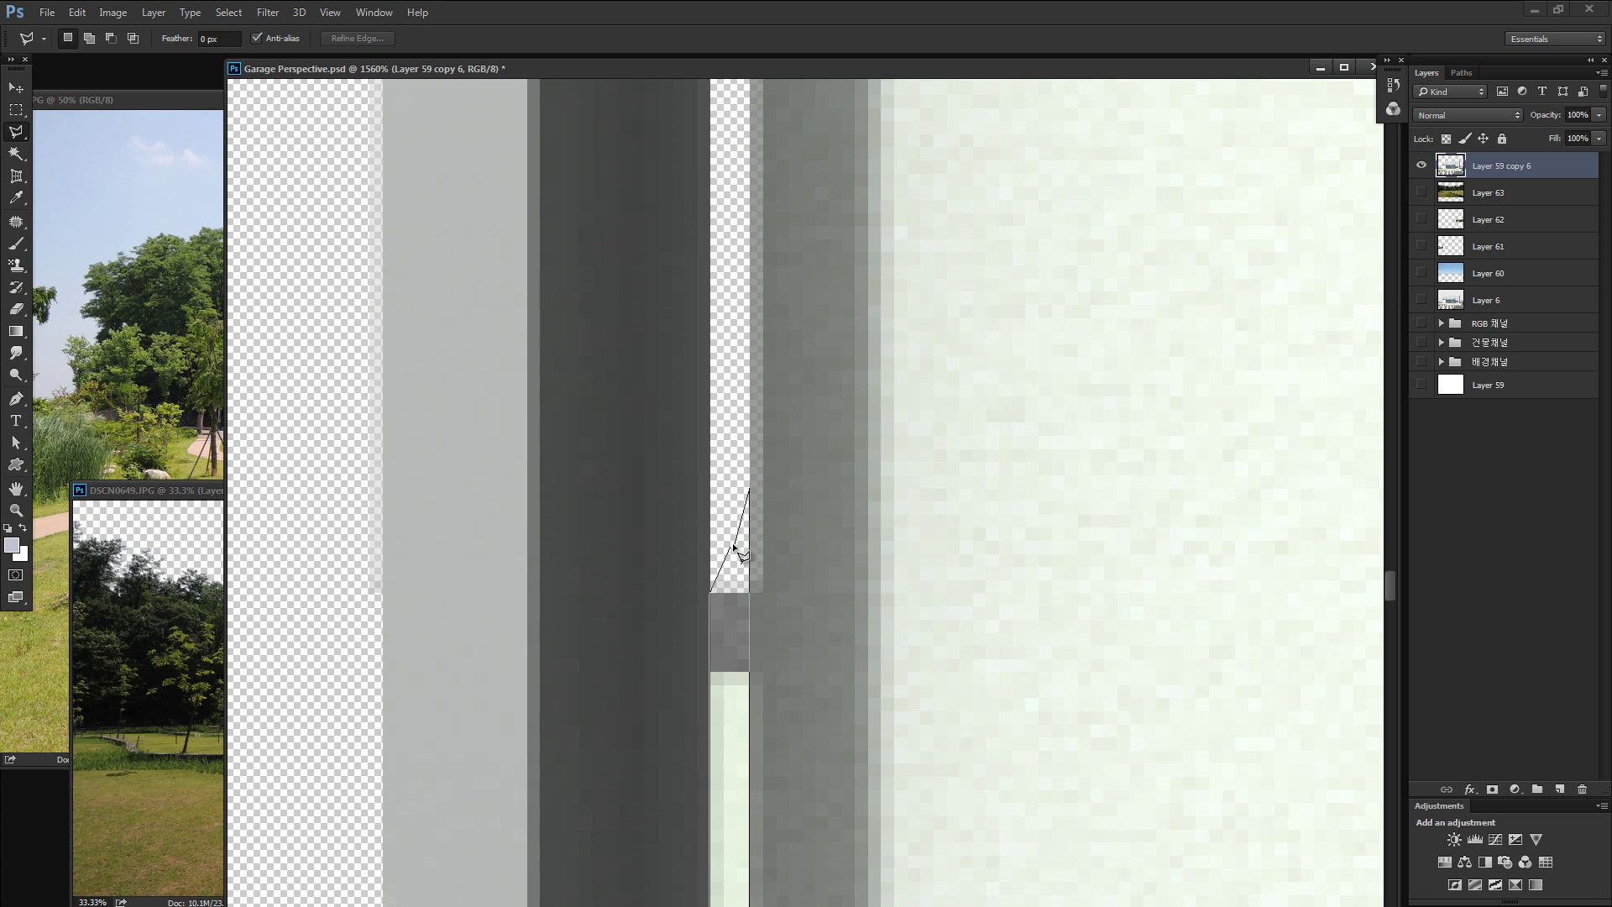
{"action": "double_click", "coordinate": [727, 608]}
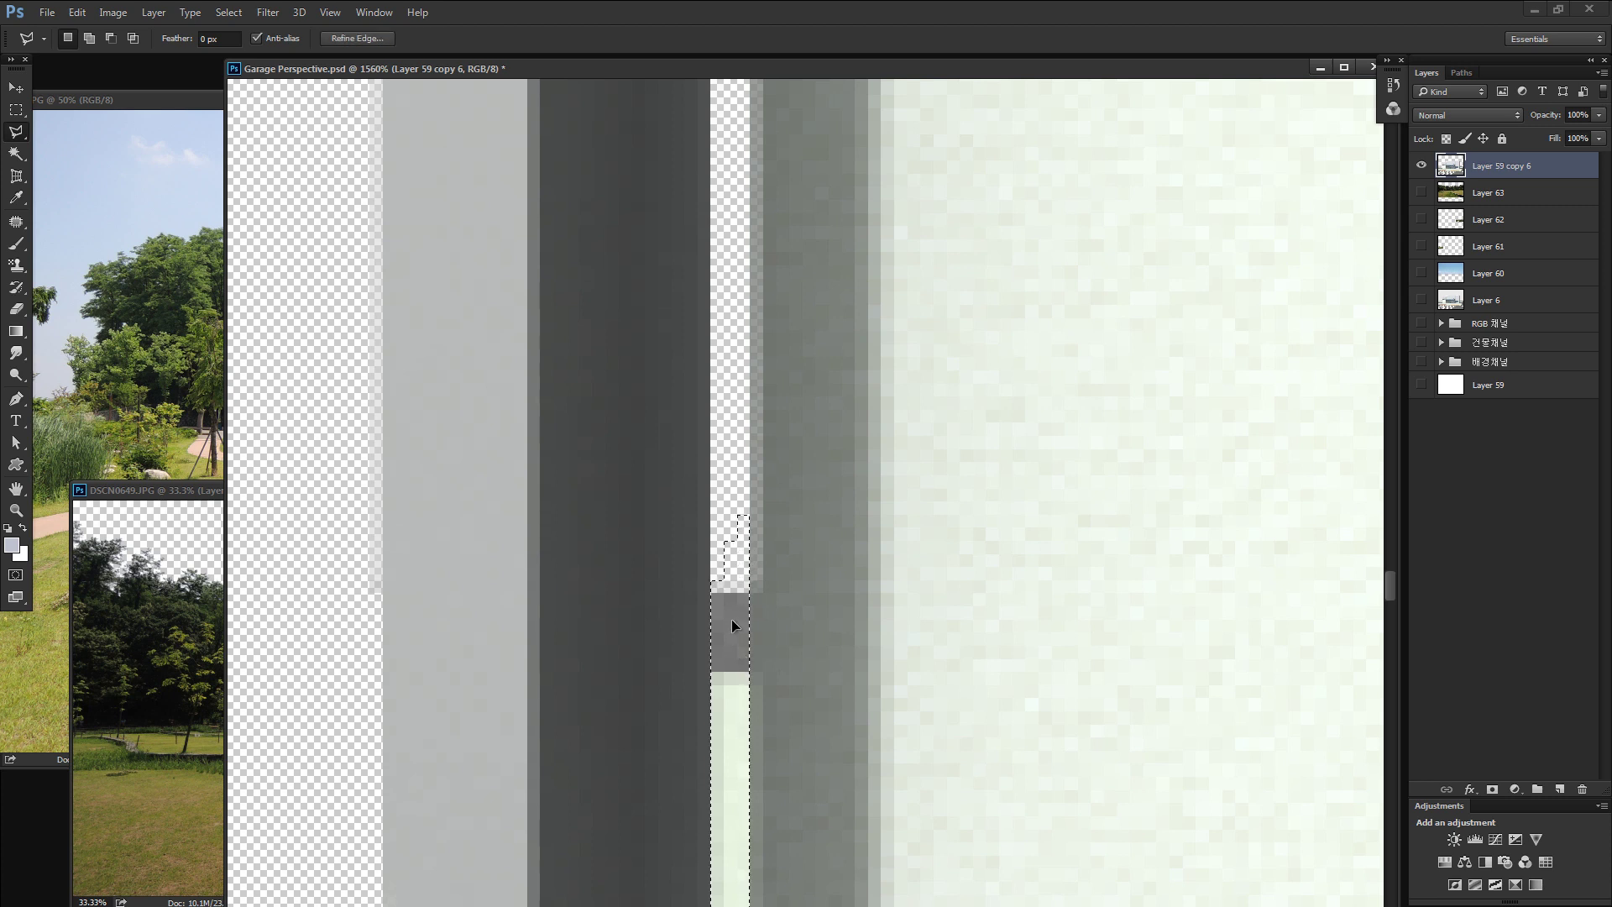
{"action": "left_click_drag", "start_coordinate": [732, 621], "coordinate": [880, 416]}
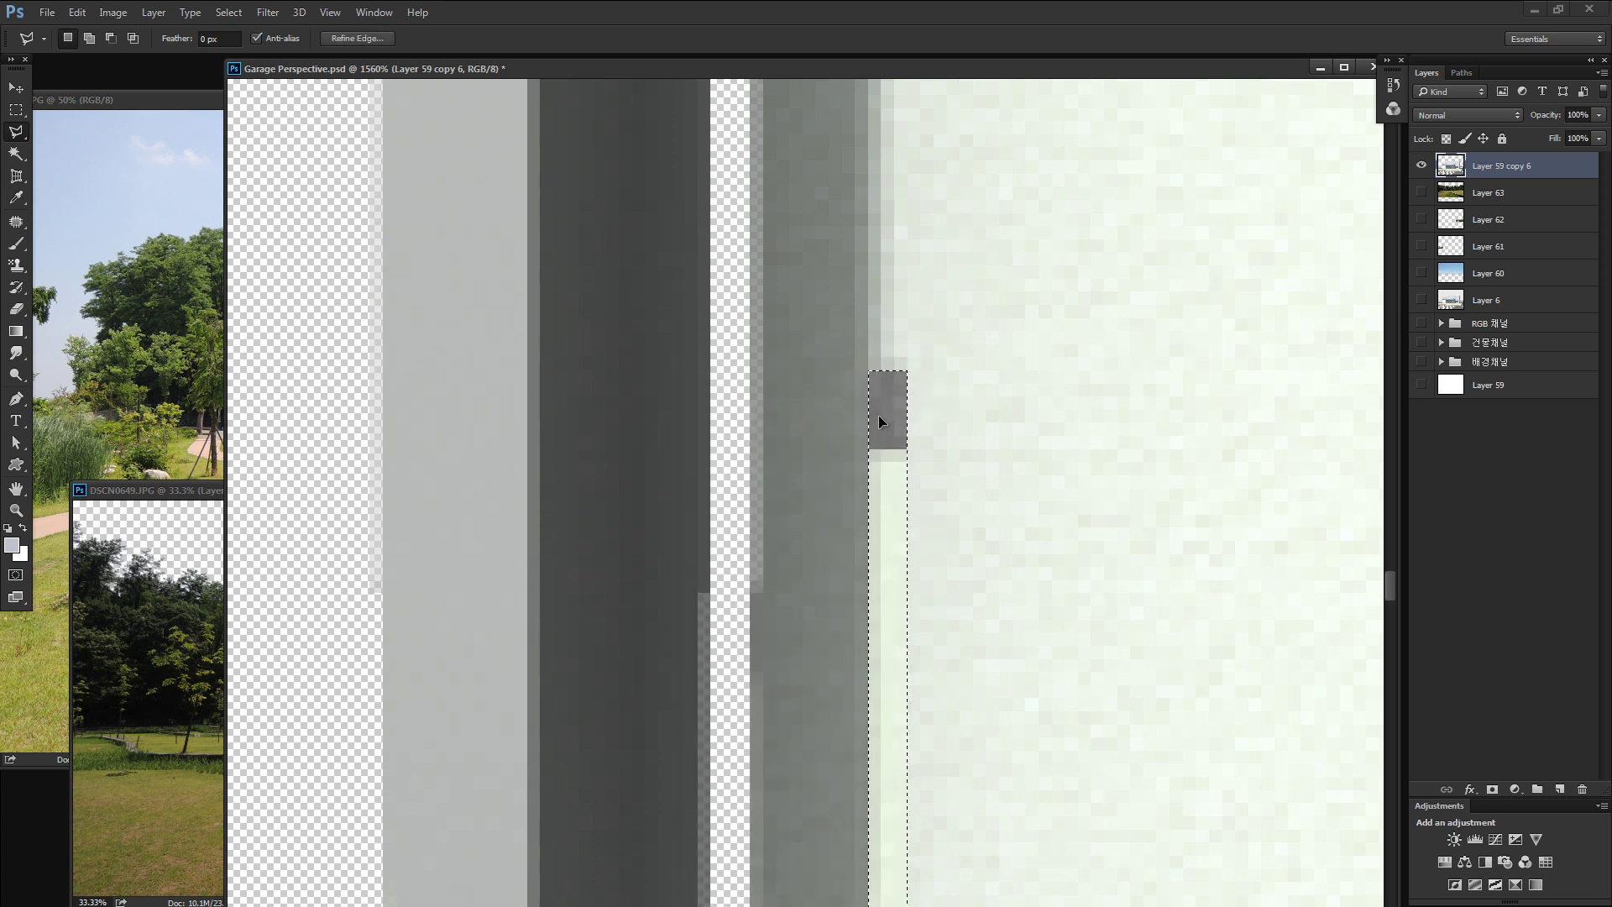
{"action": "key", "text": "ctrl+d"}
{"action": "key", "text": "ctrl+0"}
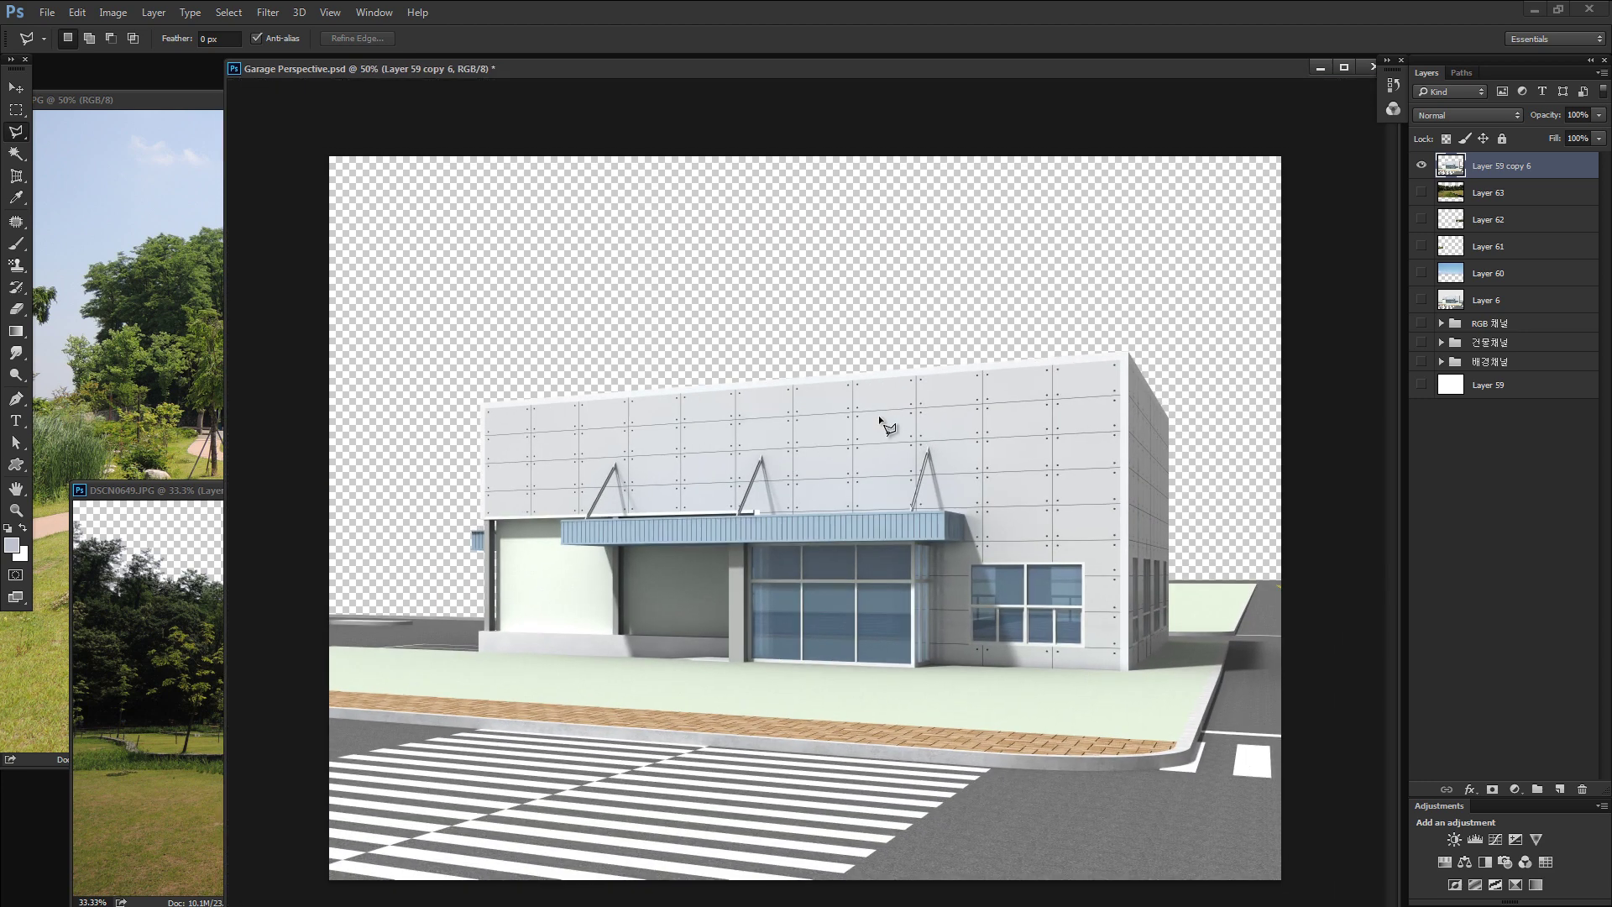
Zoom in on the building's right corner and begin a lasso outline, then discard it.
{"action": "key", "text": "z"}
{"action": "mouse_move", "coordinate": [878, 406]}
{"action": "left_mouse_down"}
{"action": "mouse_move", "coordinate": [985, 536]}
{"action": "mouse_move", "coordinate": [1087, 533]}
{"action": "left_mouse_up"}
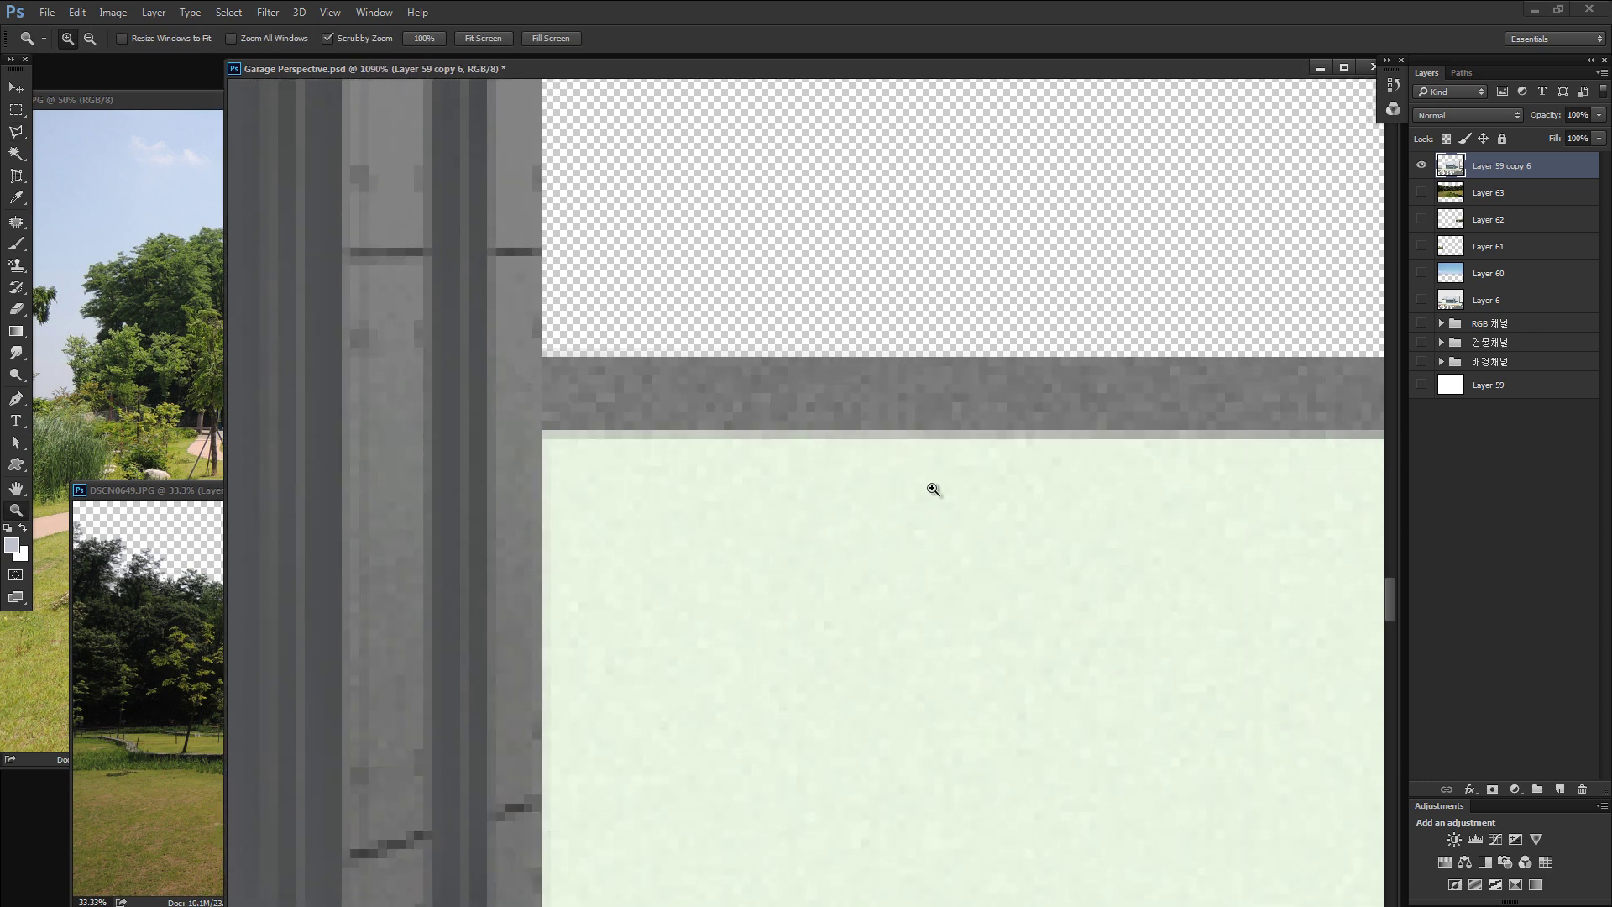
{"action": "key", "text": "l"}
{"action": "left_click", "coordinate": [907, 182]}
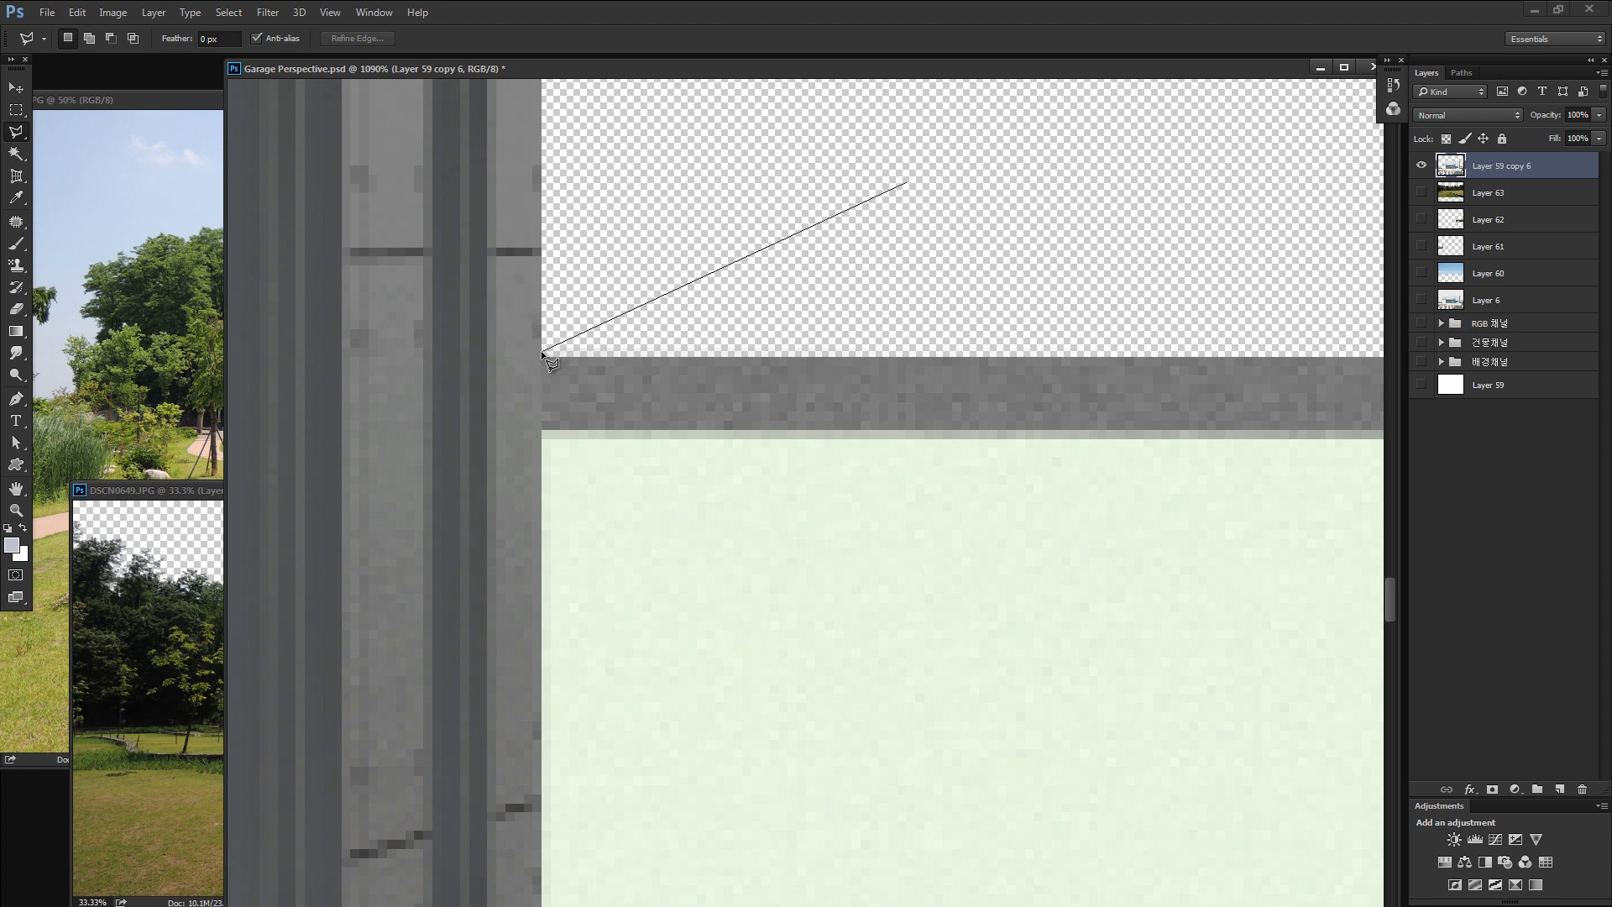
{"action": "left_click_drag", "start_coordinate": [615, 661], "coordinate": [600, 286]}
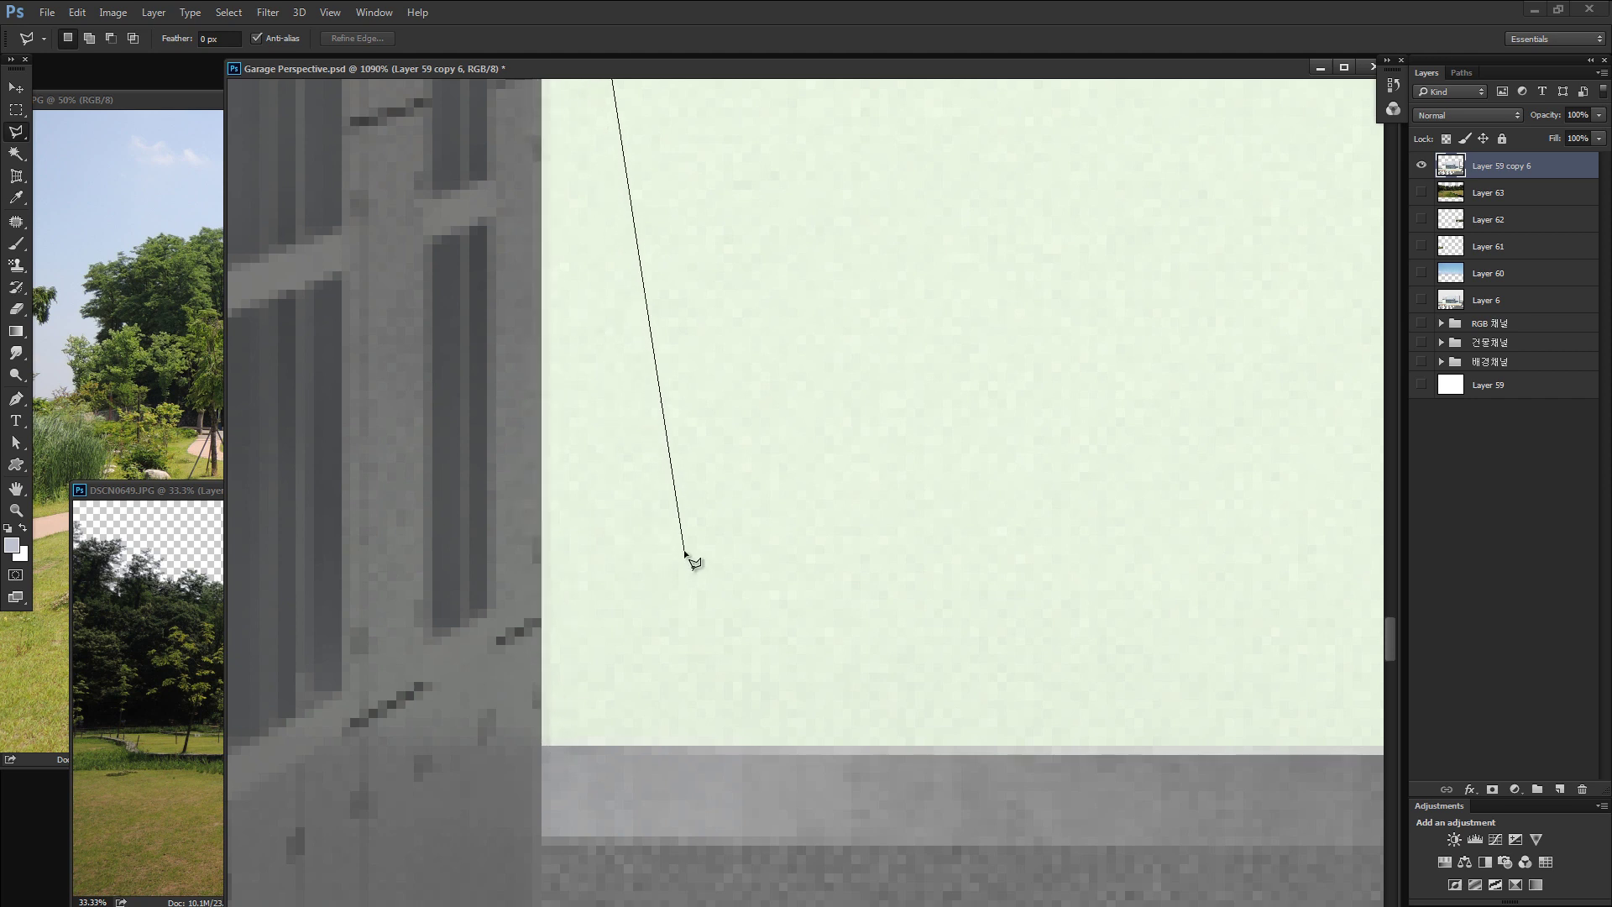
{"action": "key", "text": "Escape"}
Trace the stray region along the wall edge and ledge, delete its pixels, and deselect.
{"action": "left_click", "coordinate": [543, 746]}
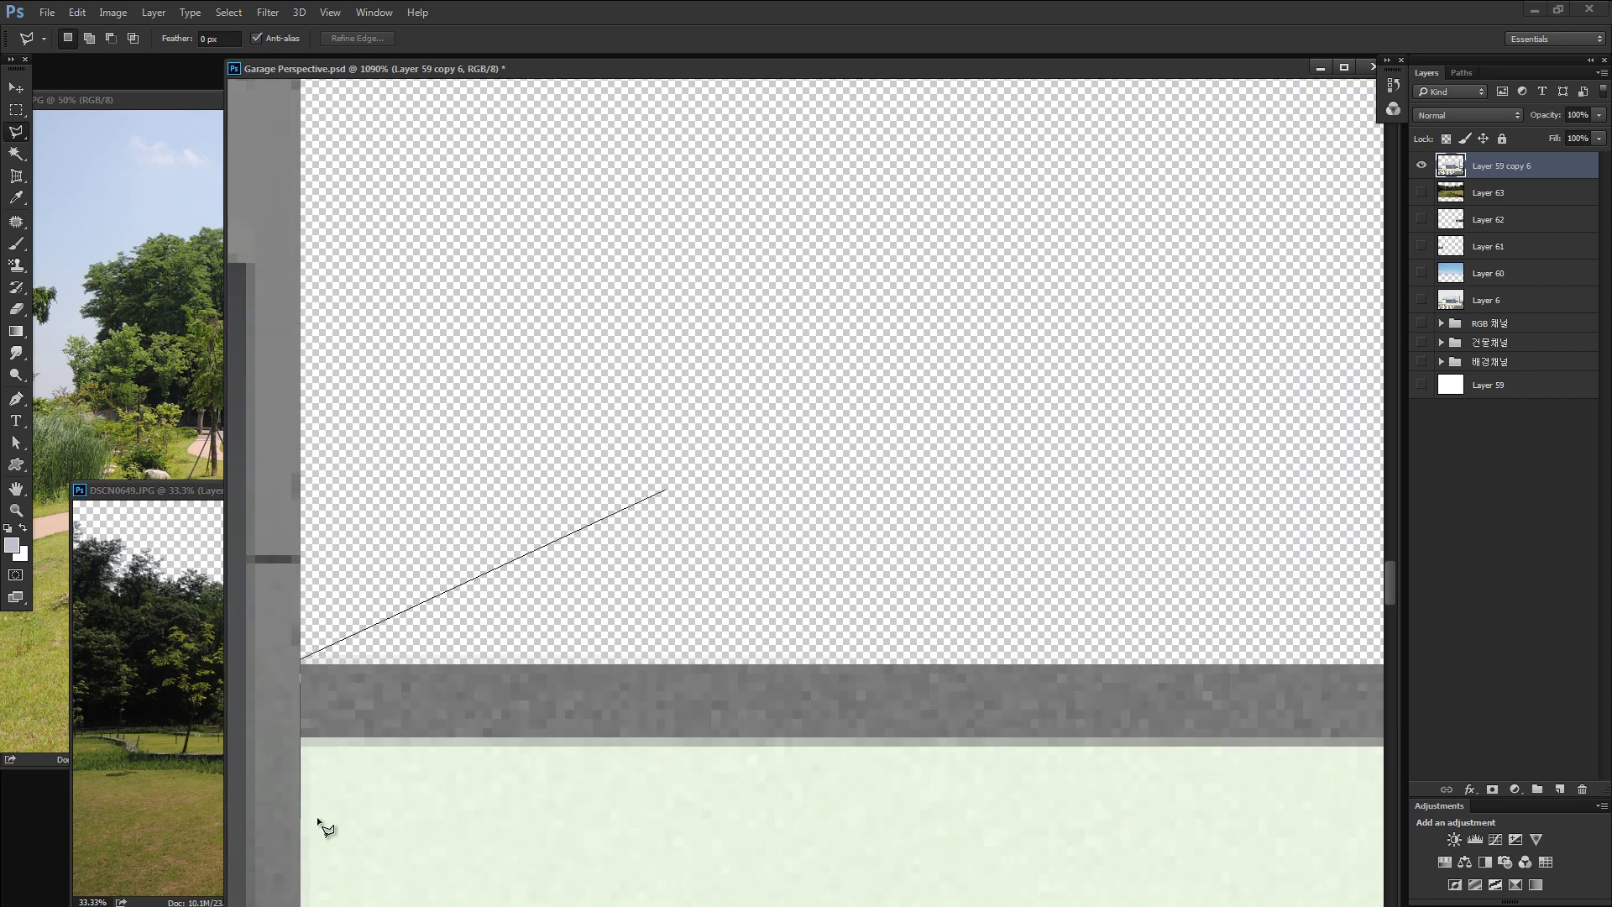
{"action": "left_click_drag", "start_coordinate": [518, 348], "coordinate": [660, 314]}
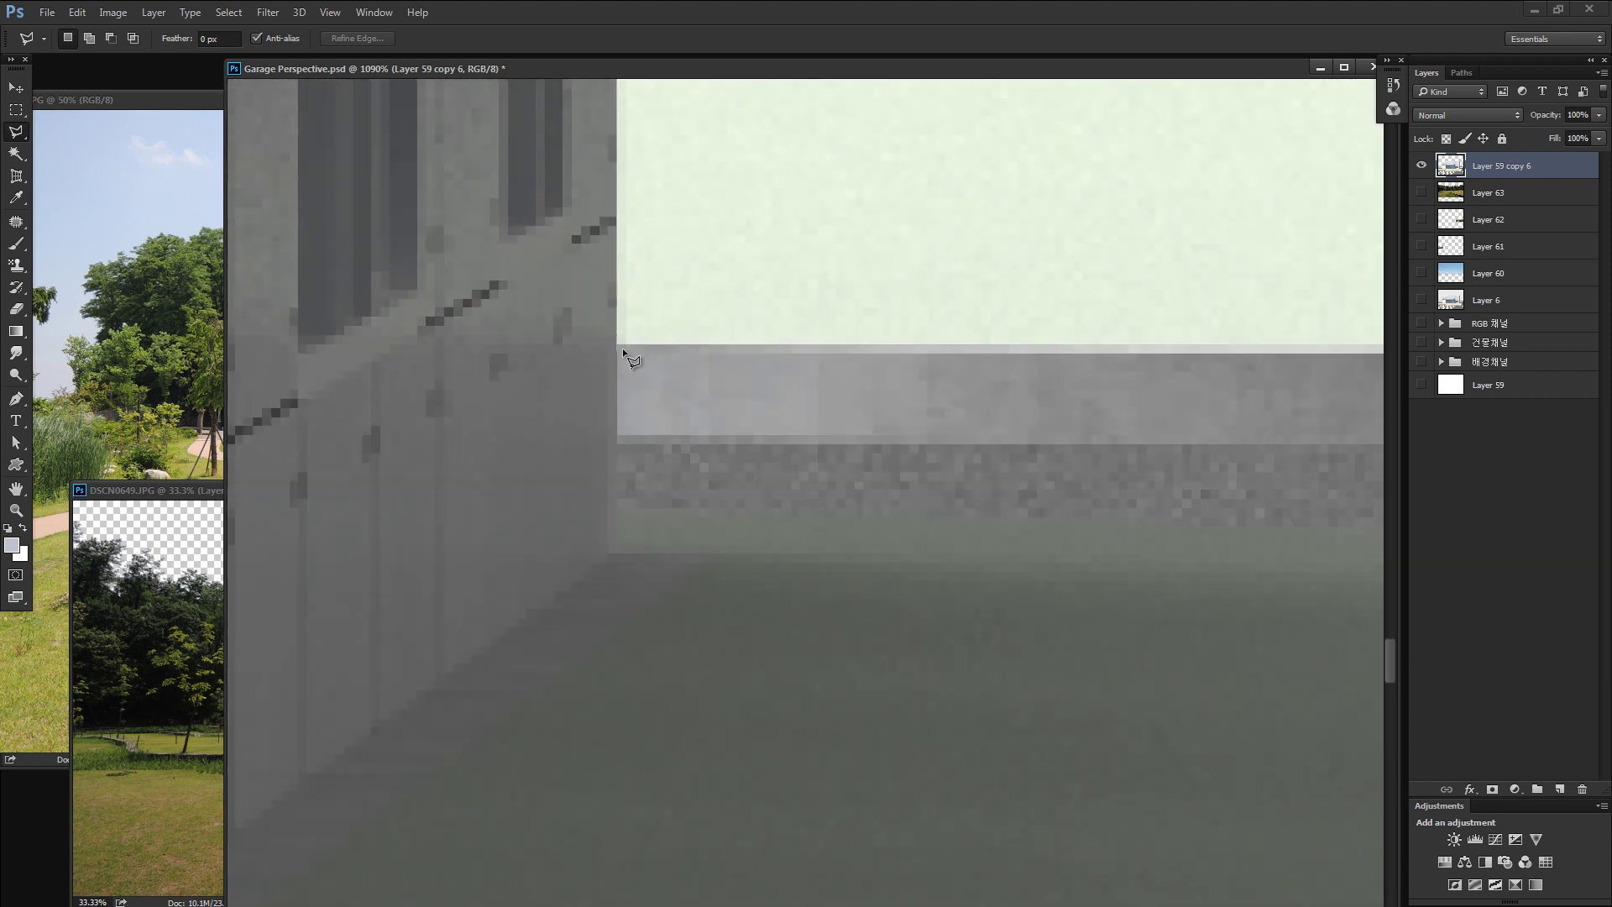
{"action": "left_click", "coordinate": [618, 345]}
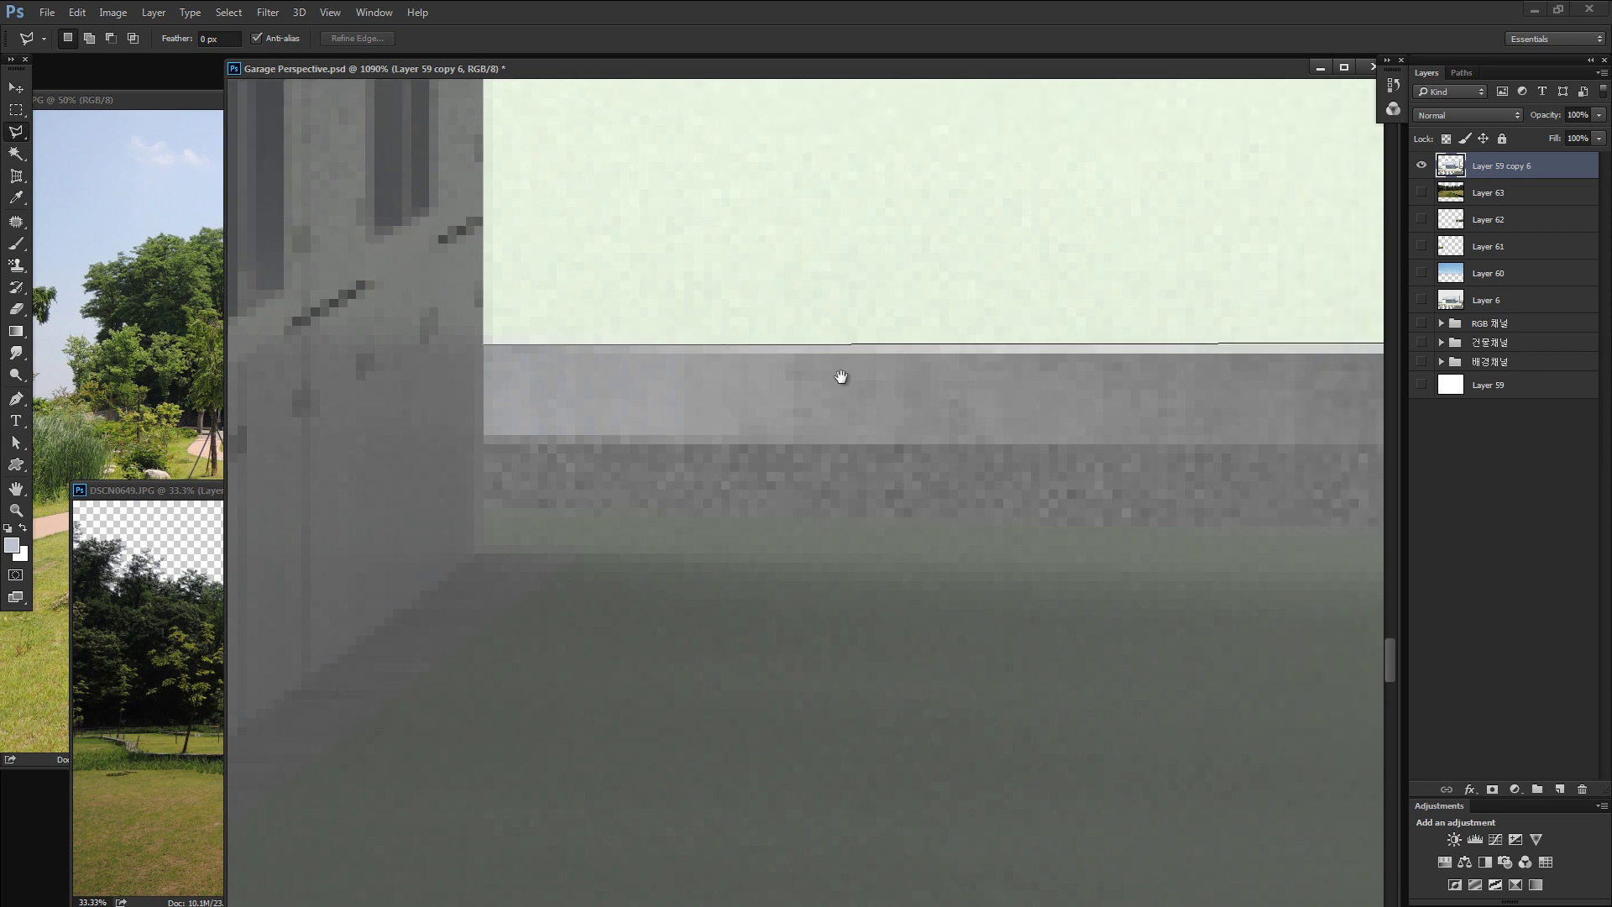
{"action": "mouse_move", "coordinate": [1259, 336]}
{"action": "left_mouse_down"}
{"action": "mouse_move", "coordinate": [900, 367]}
{"action": "mouse_move", "coordinate": [371, 379]}
{"action": "left_mouse_up"}
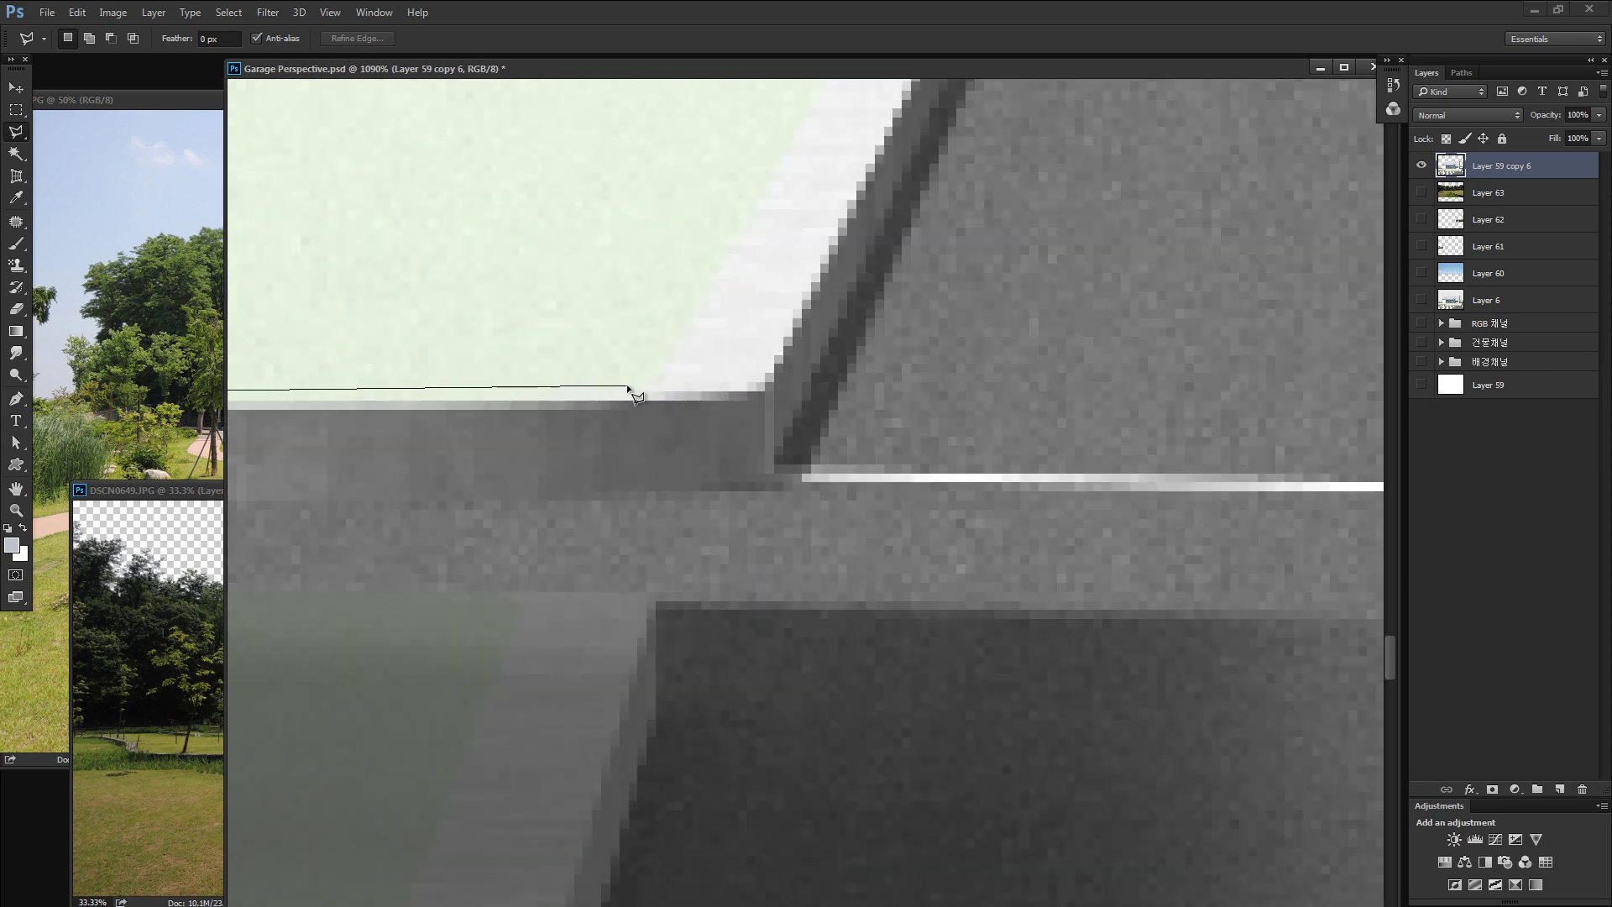
{"action": "left_click", "coordinate": [651, 389]}
{"action": "left_click_drag", "start_coordinate": [799, 155], "coordinate": [629, 558]}
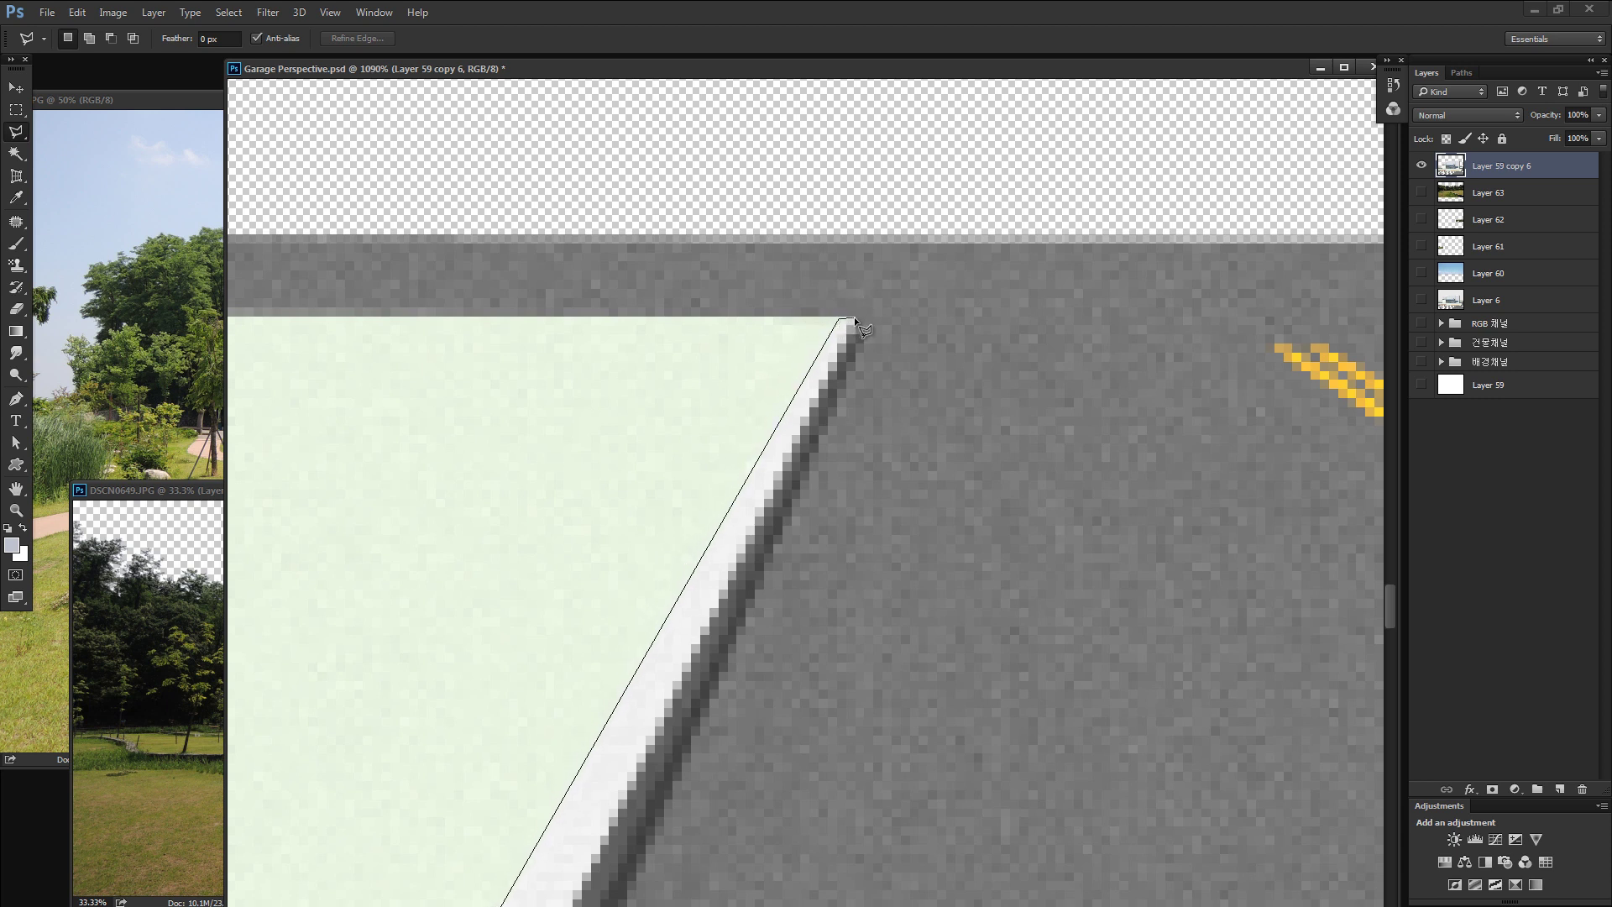
{"action": "left_click", "coordinate": [889, 237]}
{"action": "double_click", "coordinate": [868, 168]}
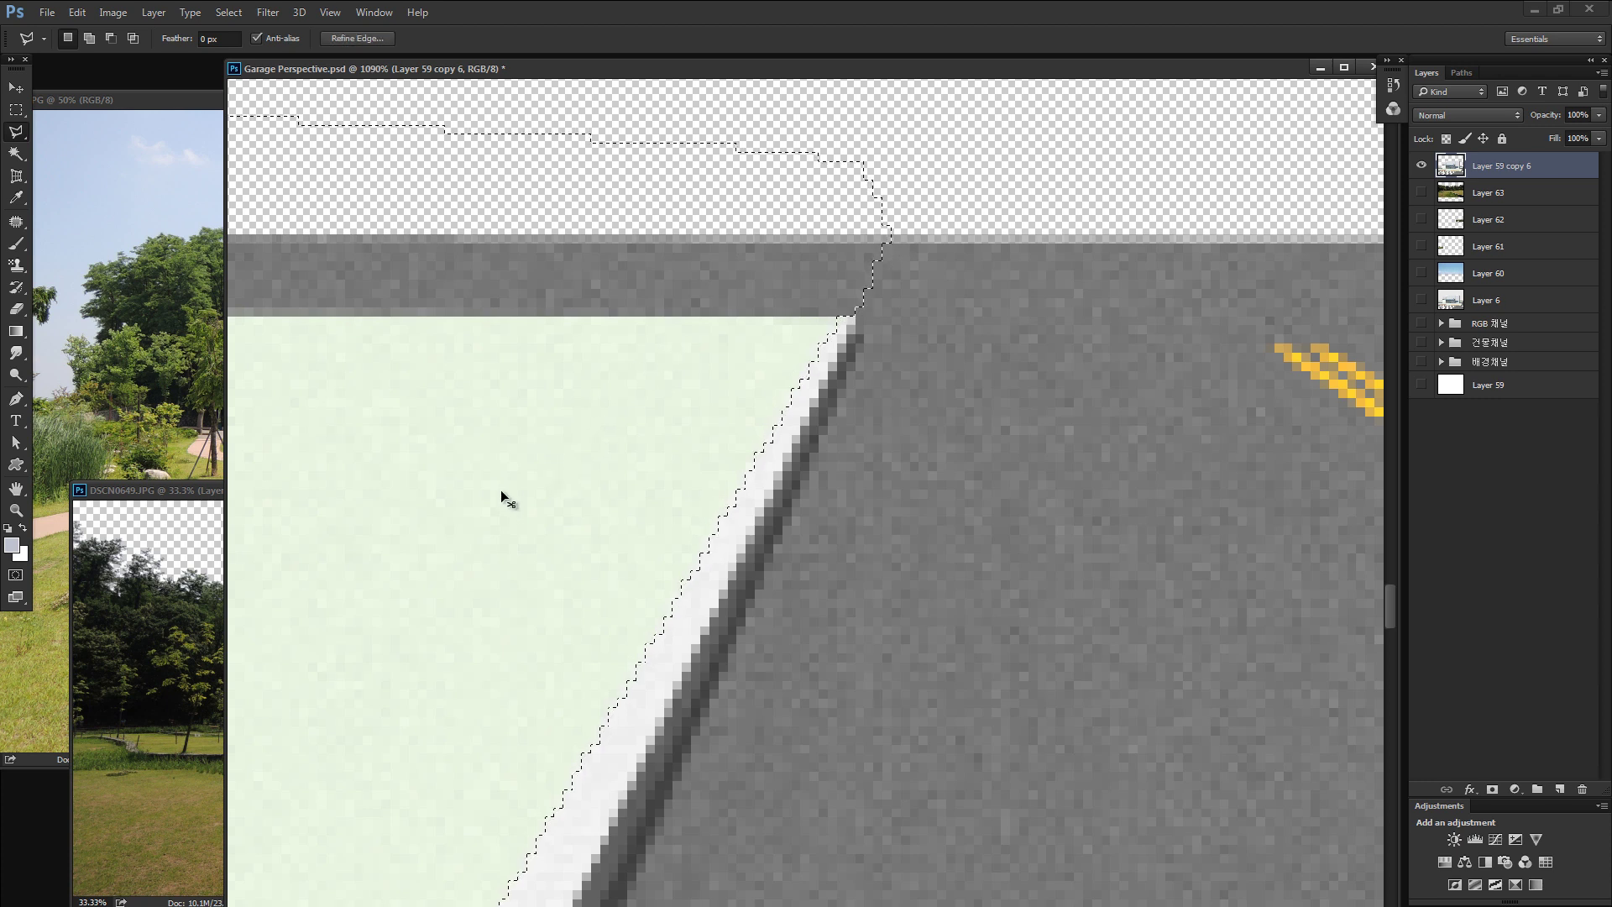
{"action": "left_click_drag", "start_coordinate": [489, 522], "coordinate": [626, 414]}
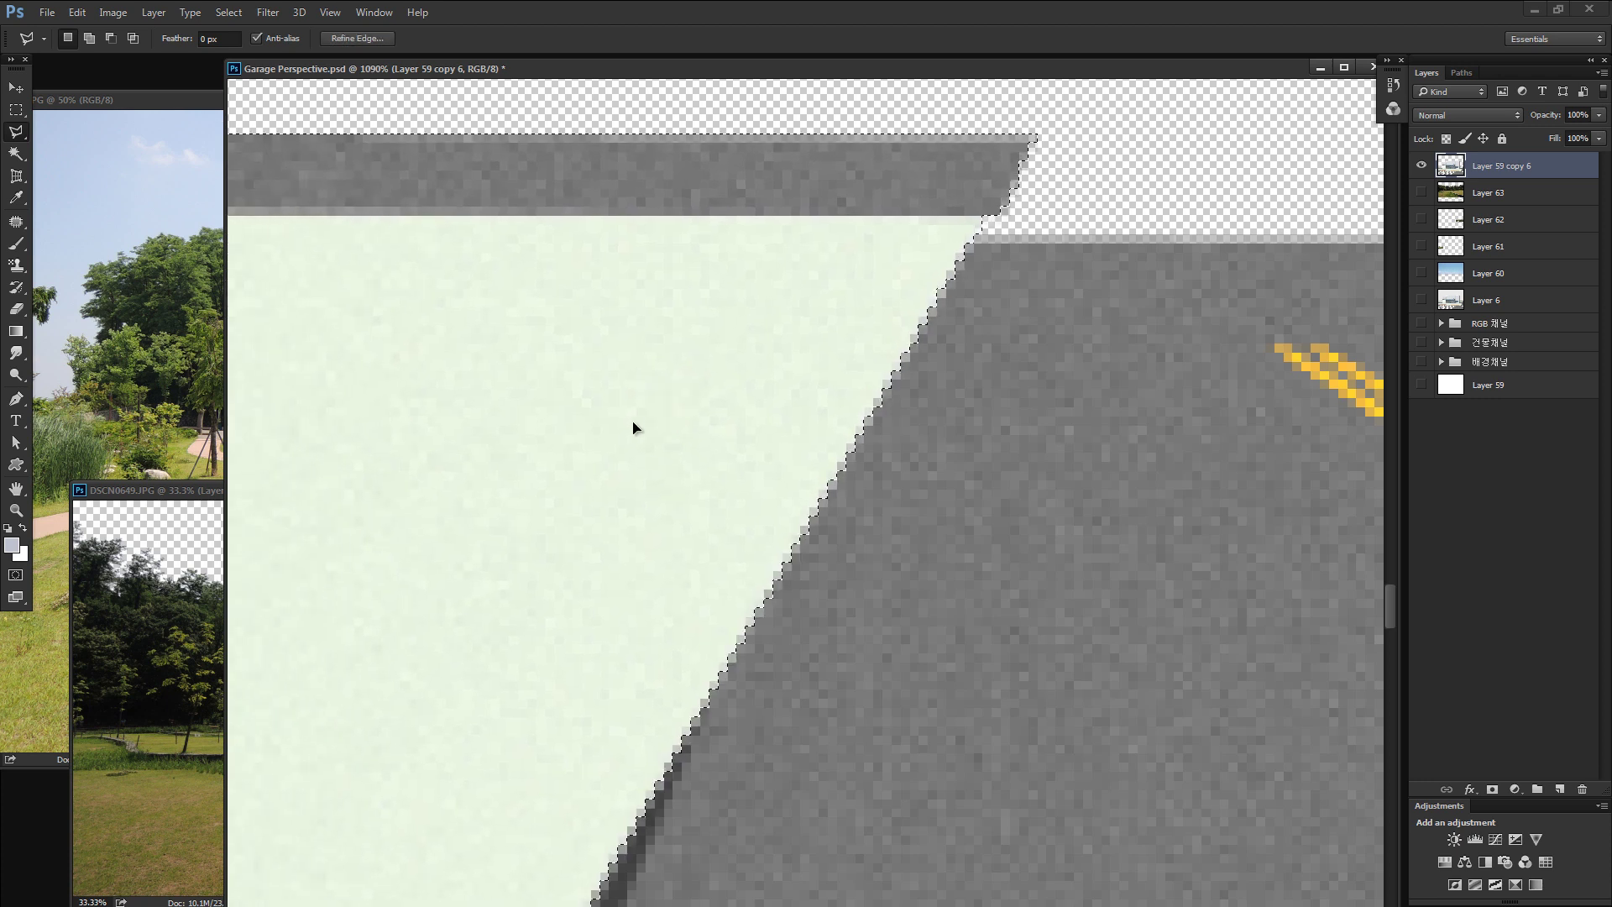
{"action": "key", "text": "Delete"}
{"action": "key", "text": "ctrl+d"}
{"action": "scroll", "coordinate": [655, 440], "scroll_direction": "down", "scroll_amount": 9}
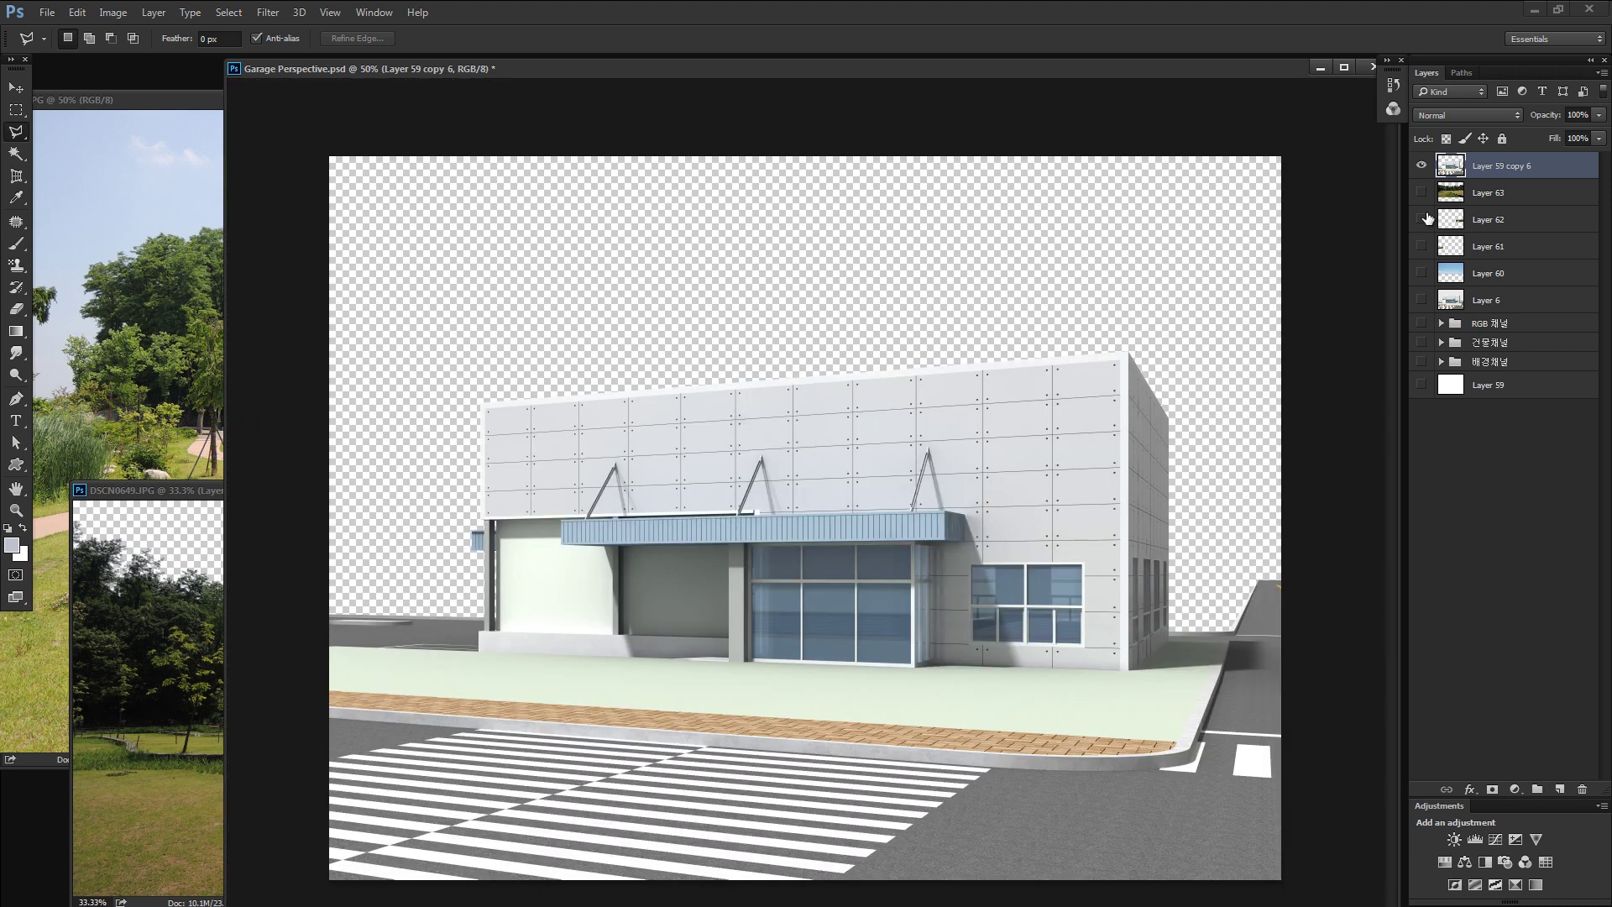
Show all hidden background layers and drag the trees layer (Layer 63) into a new position.
{"action": "left_click", "coordinate": [1421, 167], "text": "alt"}
{"action": "left_click", "coordinate": [1421, 168], "text": "alt"}
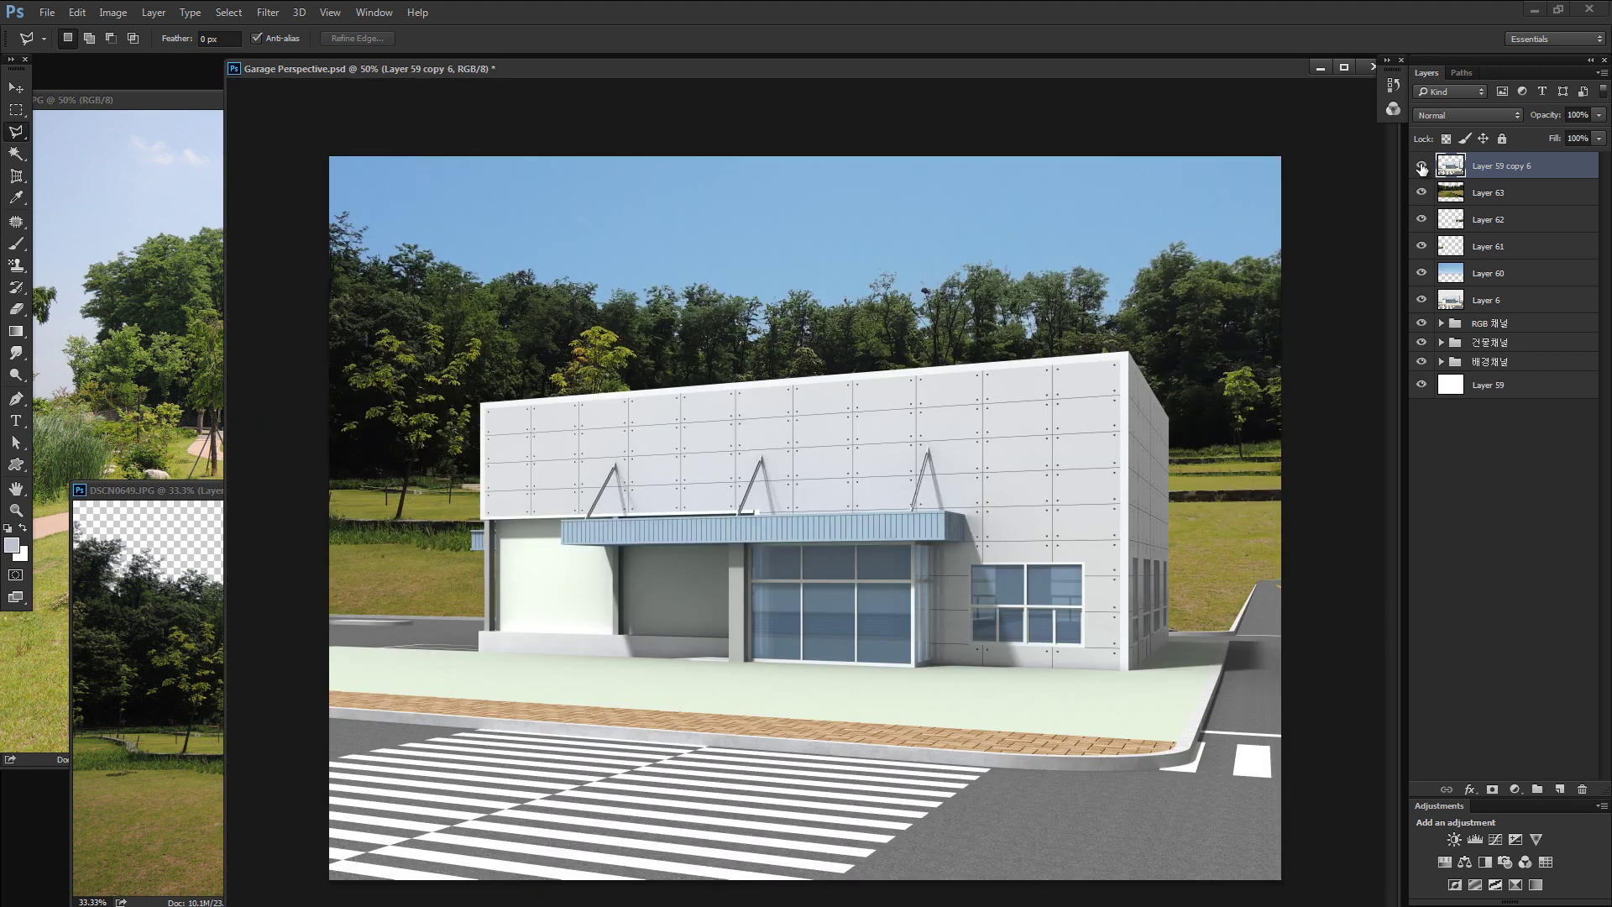
{"action": "key", "text": "v"}
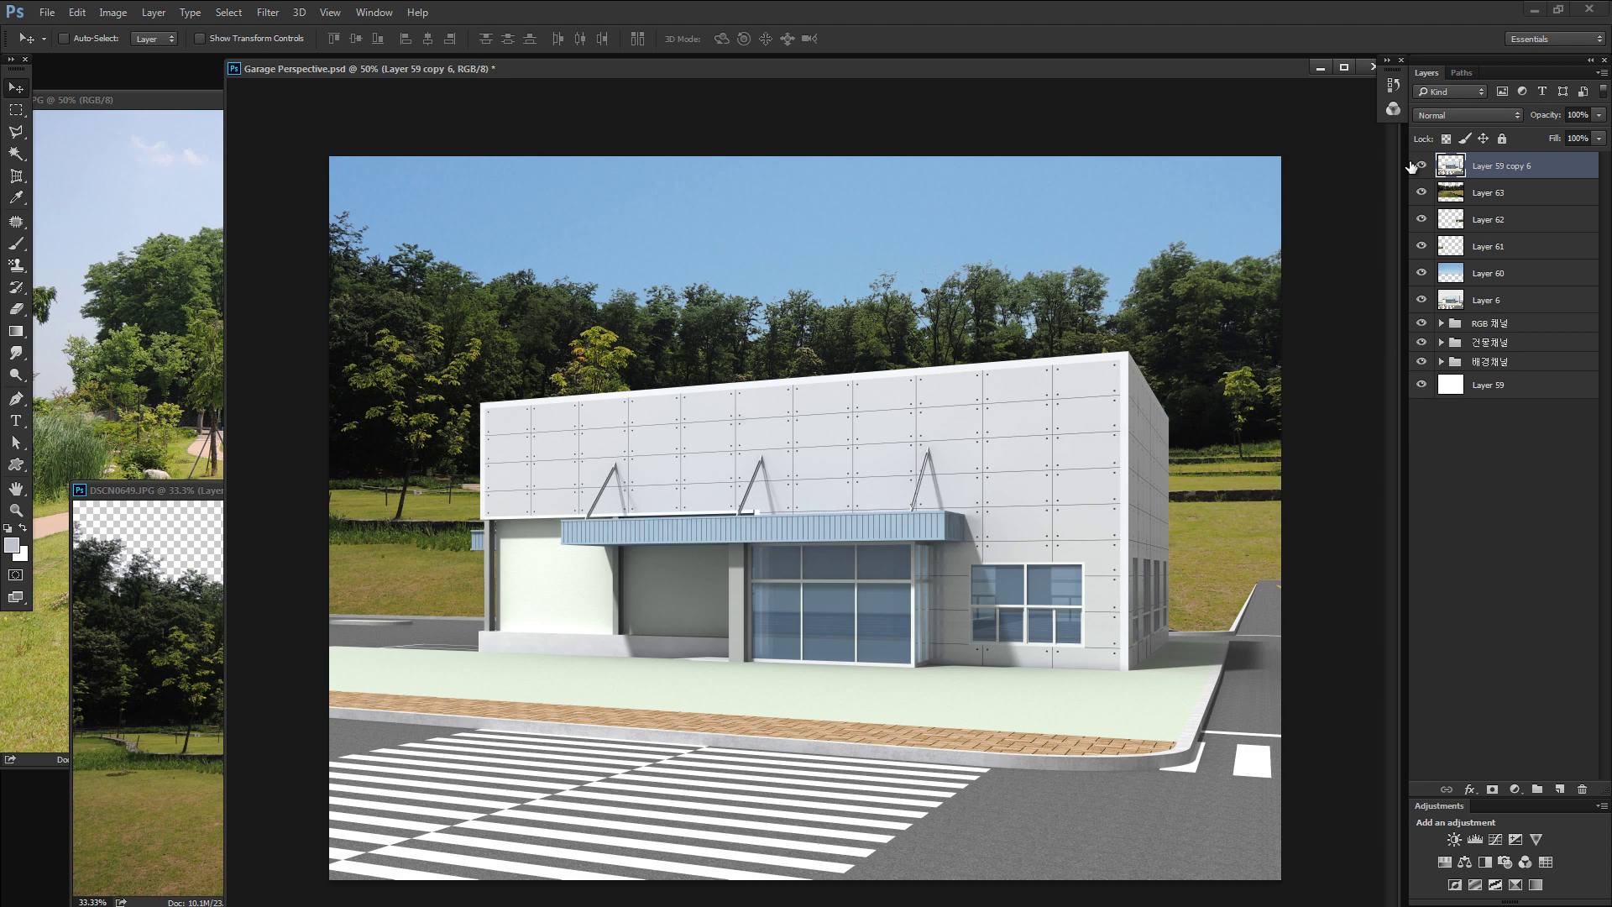
{"action": "left_click_drag", "start_coordinate": [445, 365], "coordinate": [431, 461]}
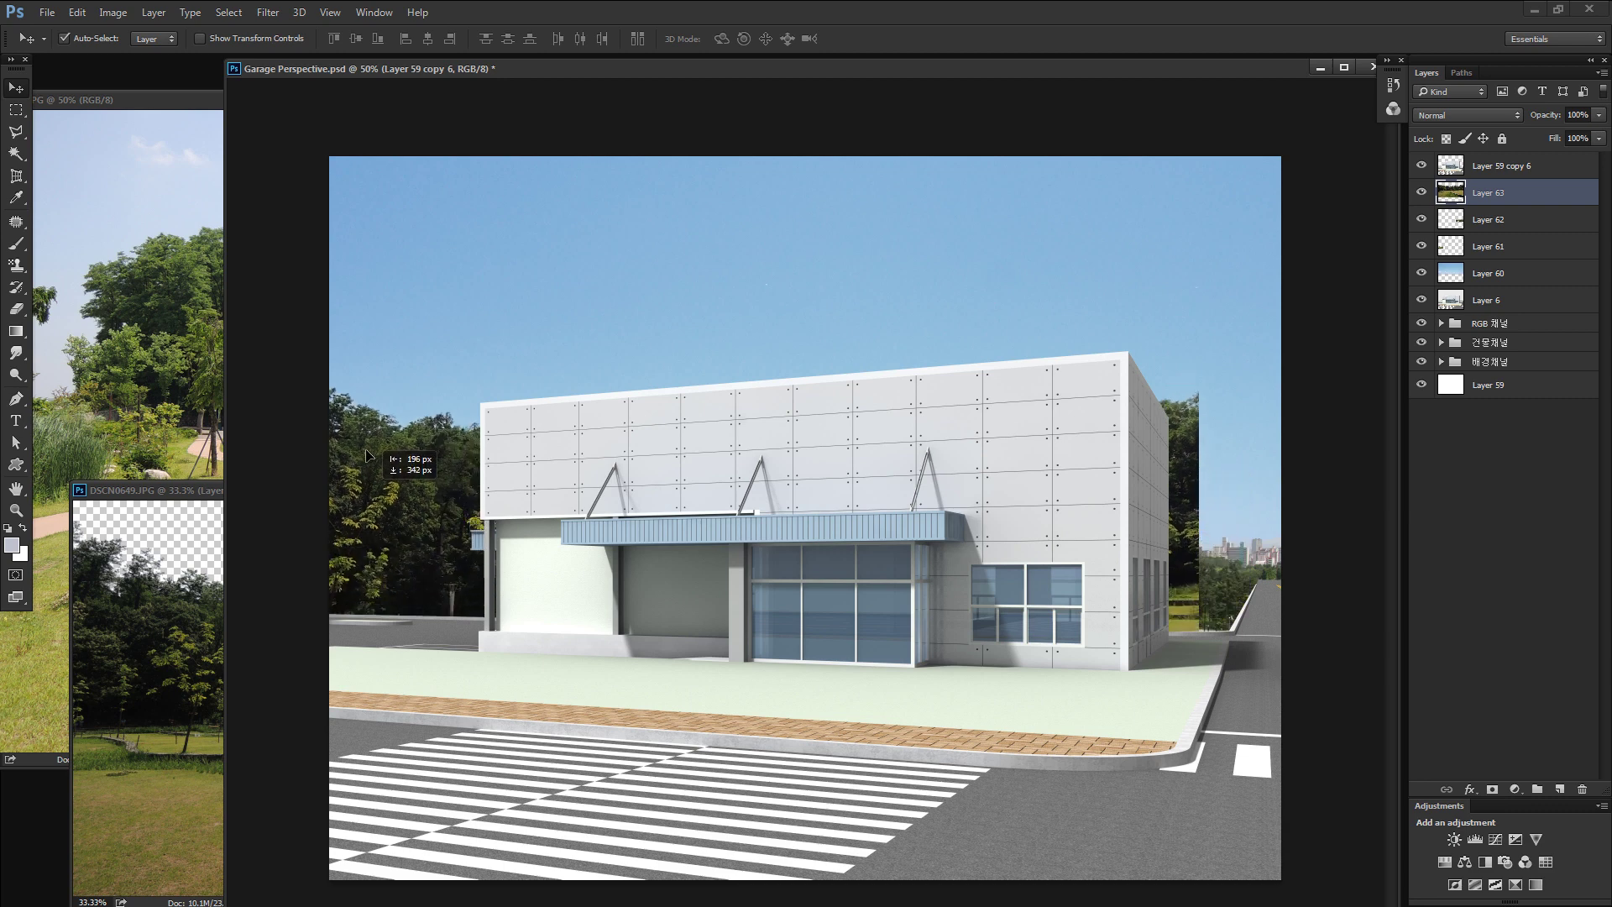
Scale the trees layer (Layer 63) to about 25.6% and move it left of the building.
{"action": "key", "text": "ctrl+t"}
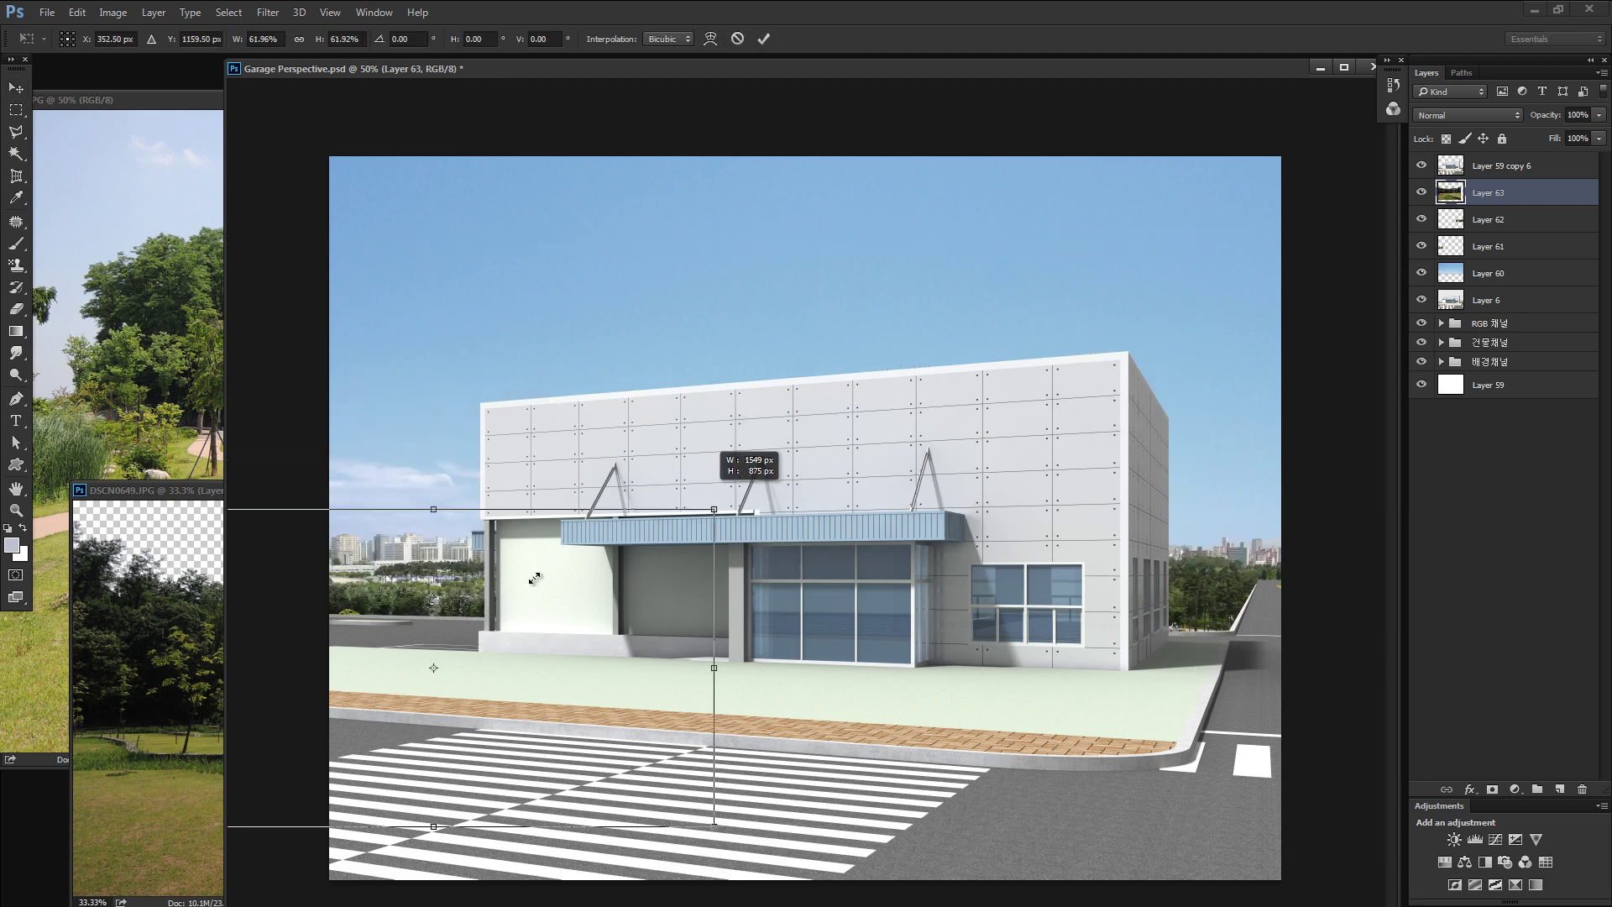
{"action": "mouse_move", "coordinate": [1201, 235]}
{"action": "left_mouse_down"}
{"action": "mouse_move", "coordinate": [411, 659]}
{"action": "mouse_move", "coordinate": [510, 543]}
{"action": "mouse_move", "coordinate": [452, 619]}
{"action": "left_mouse_up"}
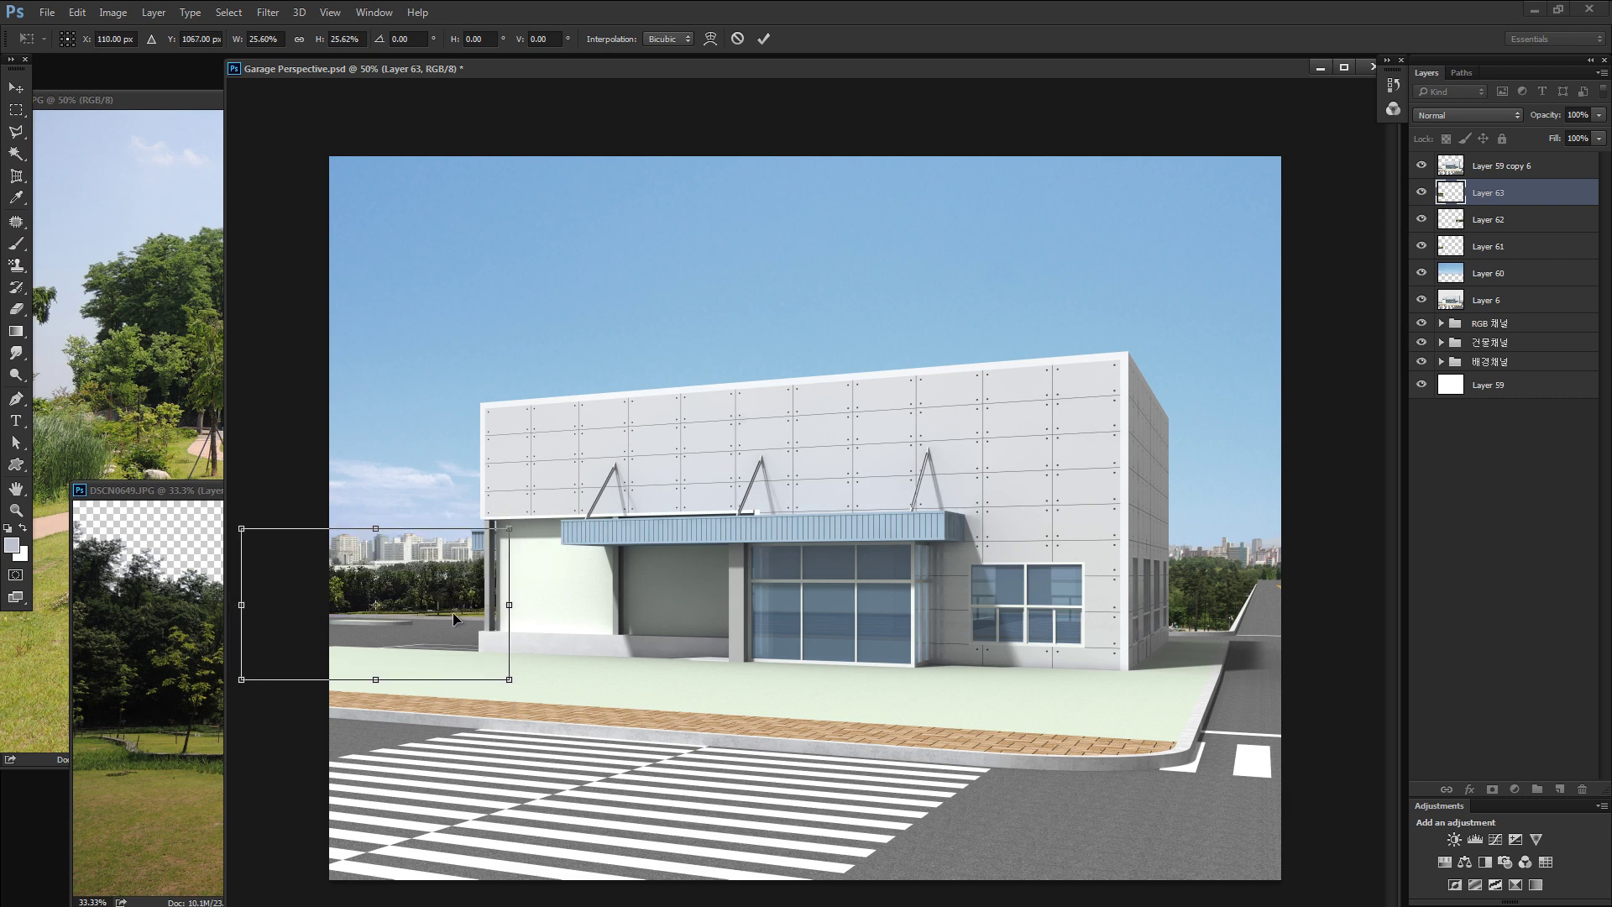
{"action": "key", "text": "Return"}
Nudge Layer 61 and the right-side skyline strip (Layer 62) into place.
{"action": "mouse_move", "coordinate": [436, 572]}
{"action": "left_mouse_down"}
{"action": "mouse_move", "coordinate": [428, 547]}
{"action": "mouse_move", "coordinate": [451, 594]}
{"action": "left_mouse_up"}
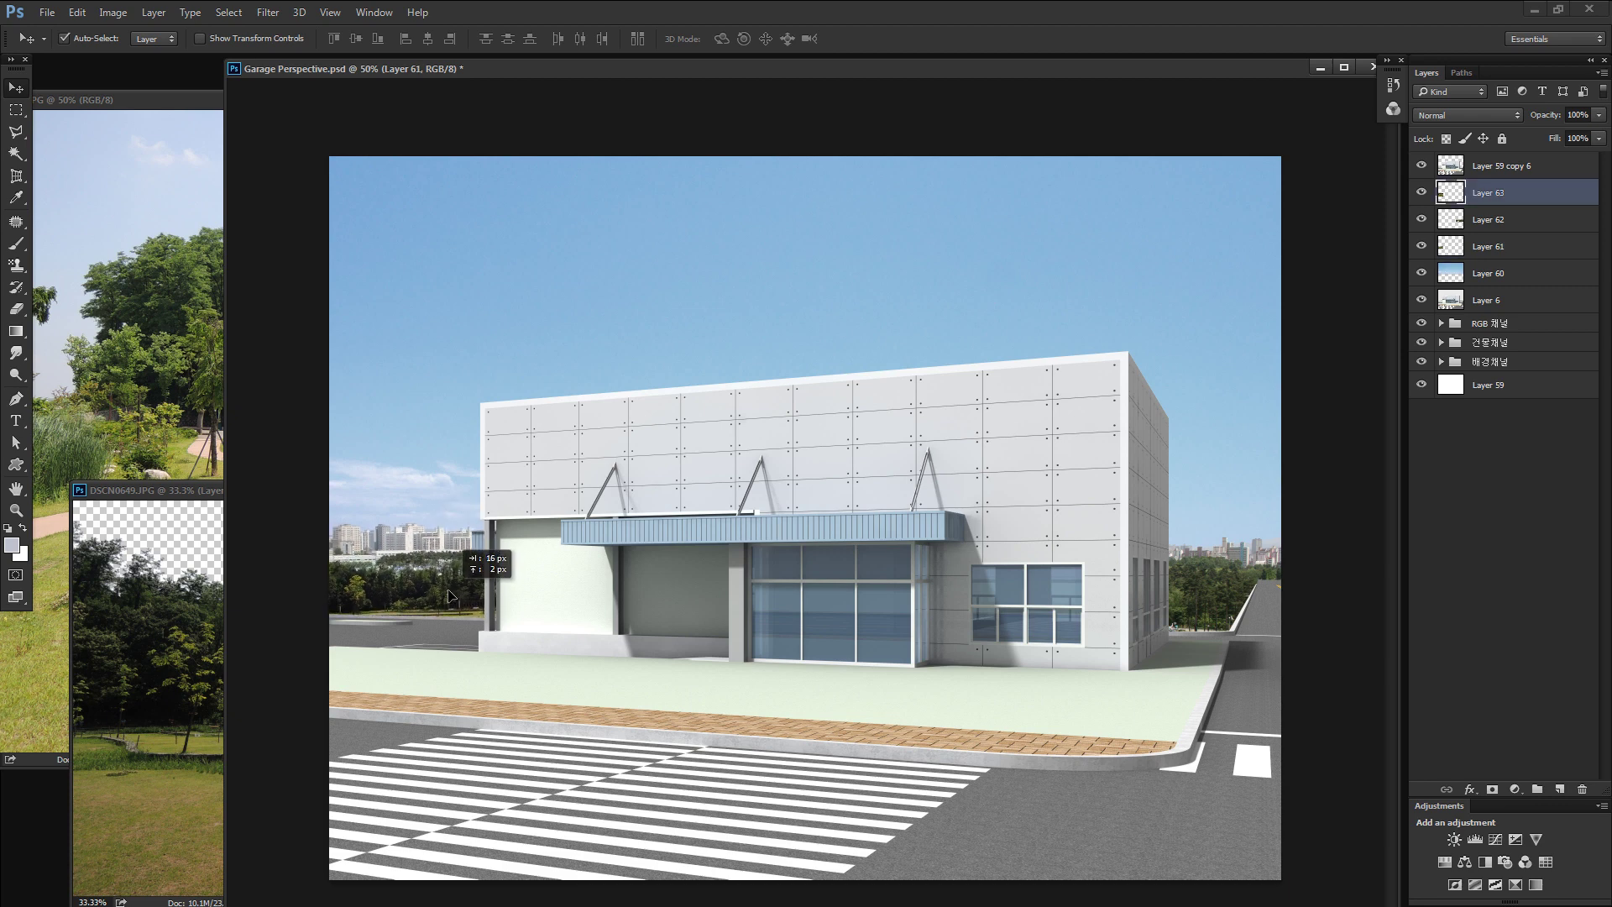
{"action": "left_click_drag", "start_coordinate": [1214, 598], "coordinate": [1178, 587]}
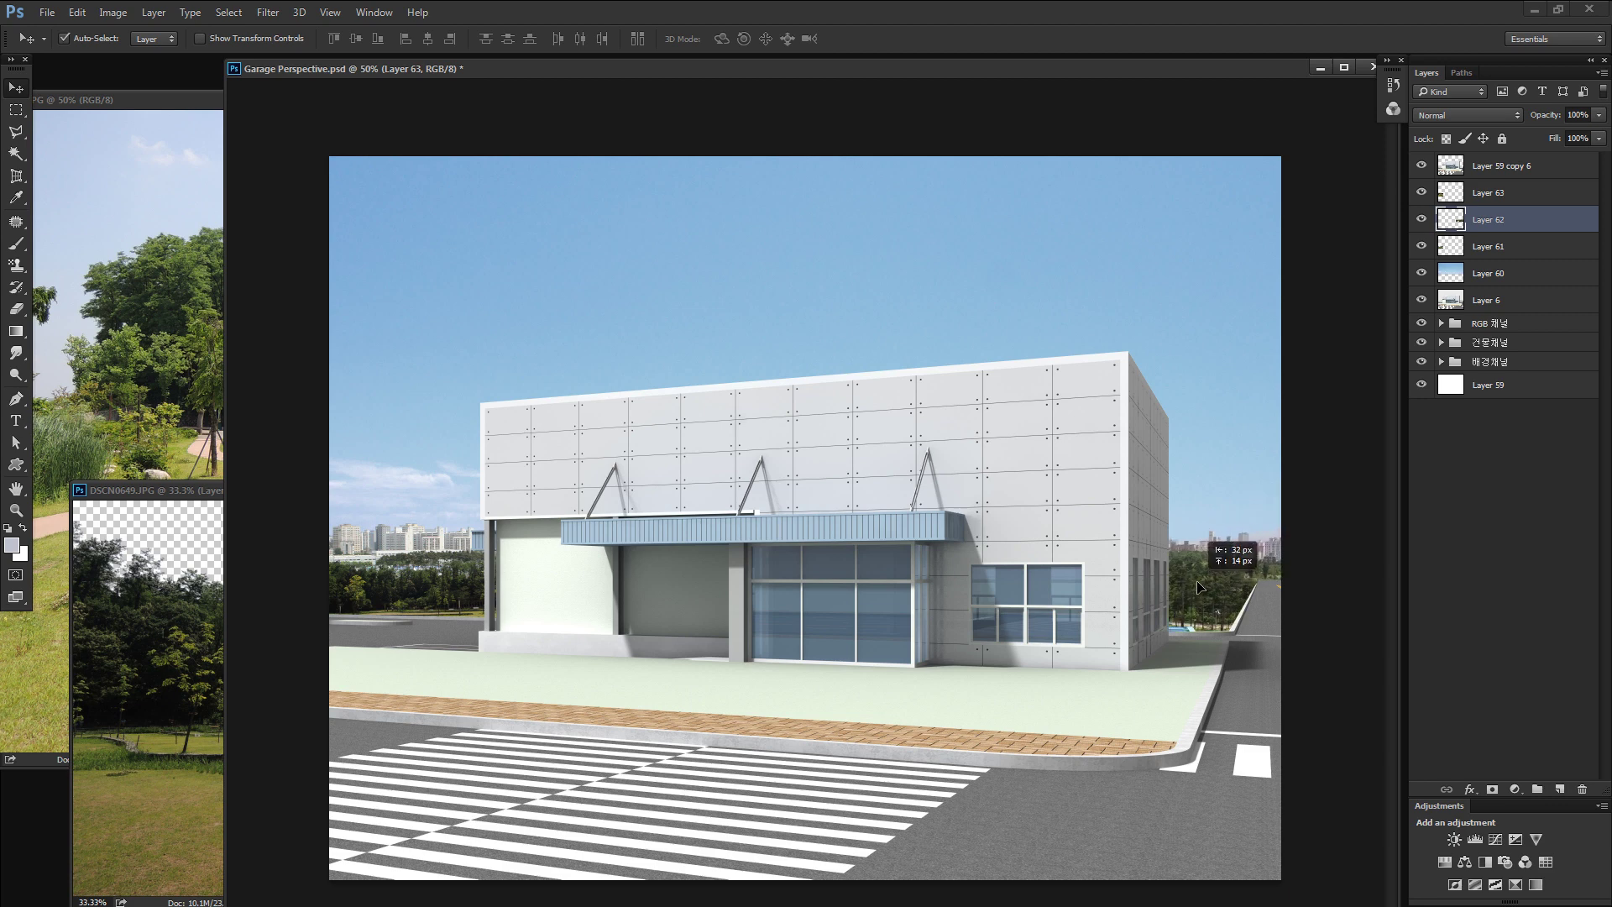
{"action": "mouse_move", "coordinate": [1178, 587]}
{"action": "left_mouse_down"}
{"action": "mouse_move", "coordinate": [1225, 598]}
{"action": "mouse_move", "coordinate": [1204, 577]}
{"action": "mouse_move", "coordinate": [1122, 579]}
{"action": "left_mouse_up"}
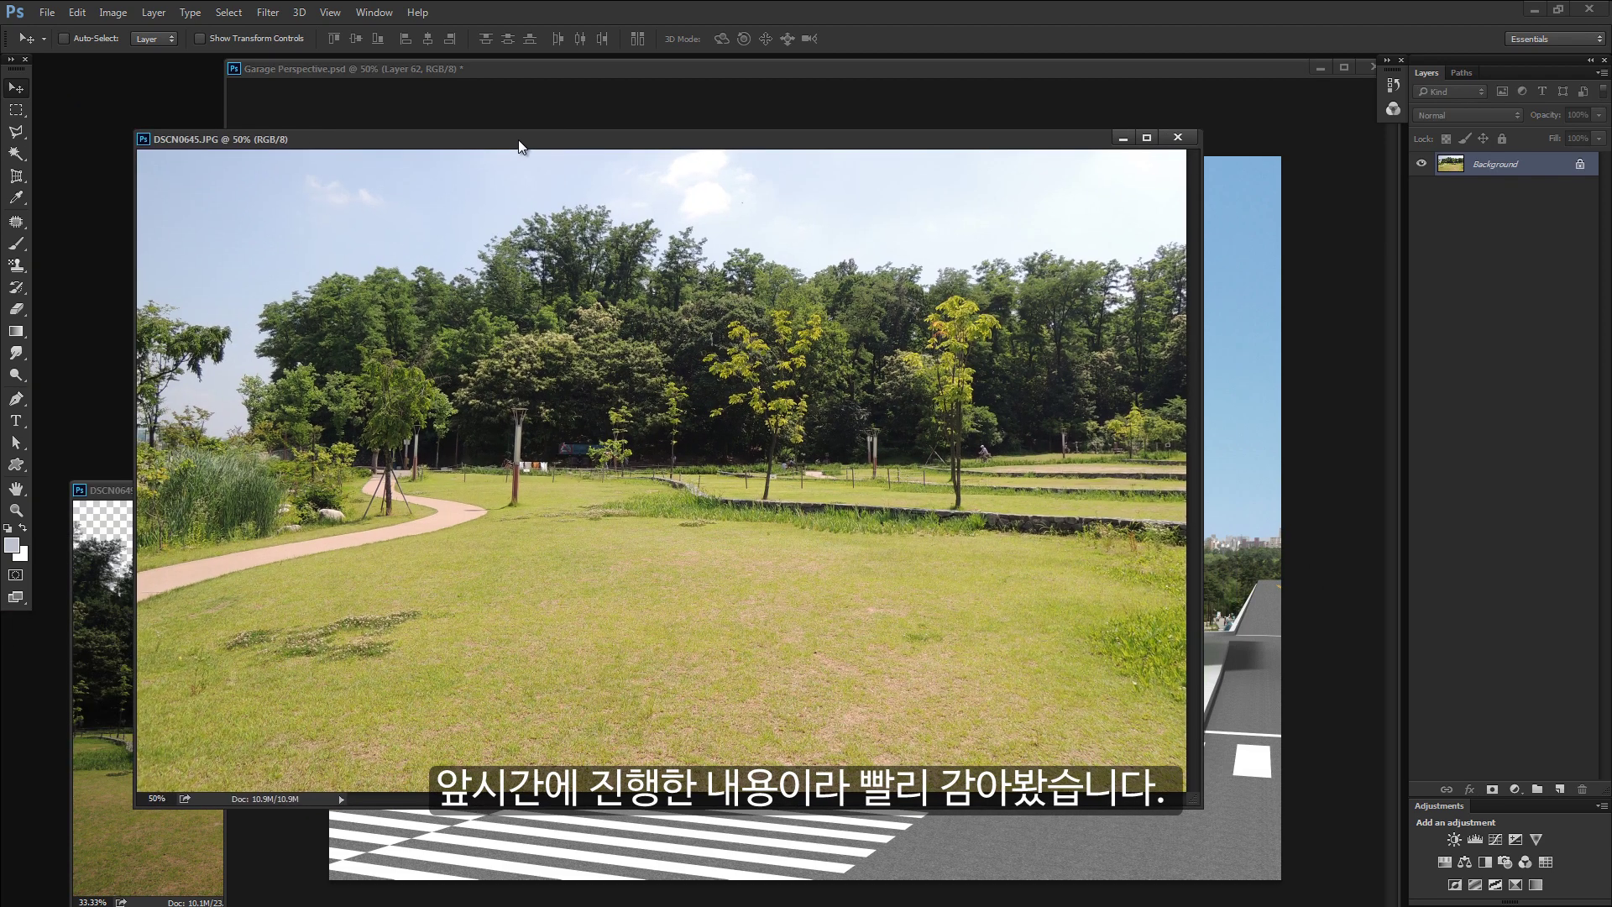
Magic Wand the park photo's sky in four clicks, then Refine Edge over the left trees.
{"action": "key", "text": "w"}
{"action": "left_click", "coordinate": [363, 277]}
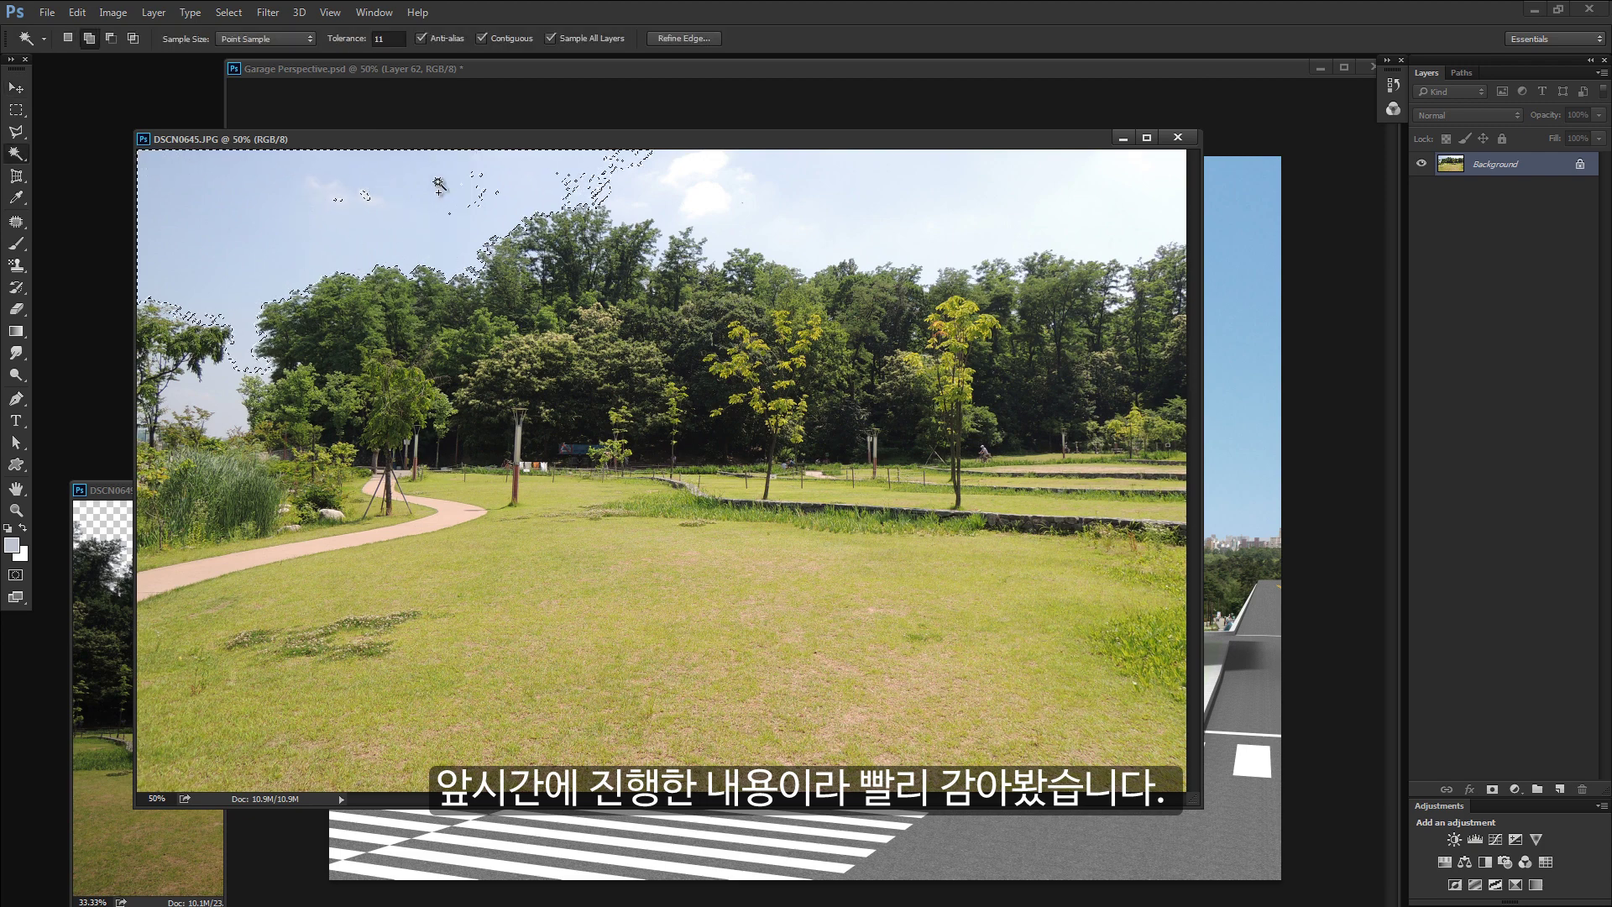
{"action": "left_click", "coordinate": [825, 195], "text": "shift"}
{"action": "left_click", "coordinate": [1131, 189], "text": "shift"}
{"action": "left_click", "coordinate": [777, 210], "text": "shift"}
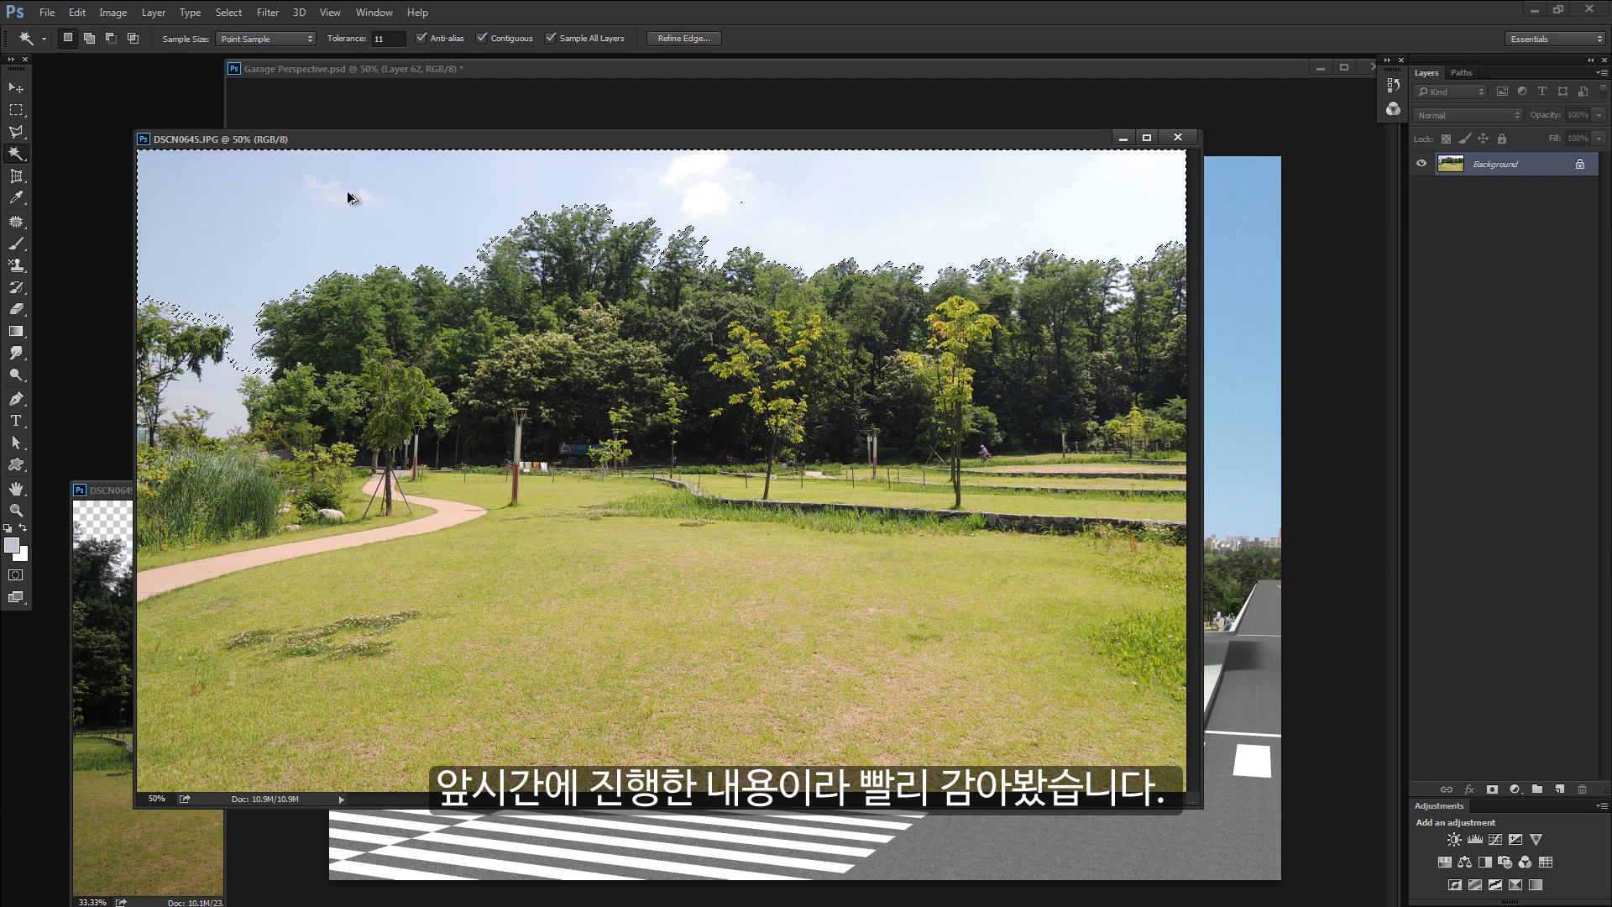
{"action": "key", "text": "ctrl+alt+r"}
{"action": "mouse_move", "coordinate": [239, 312]}
{"action": "left_mouse_down"}
{"action": "mouse_move", "coordinate": [237, 339]}
{"action": "mouse_move", "coordinate": [306, 298]}
{"action": "mouse_move", "coordinate": [608, 235]}
{"action": "mouse_move", "coordinate": [769, 280]}
{"action": "mouse_move", "coordinate": [1150, 290]}
{"action": "left_mouse_up"}
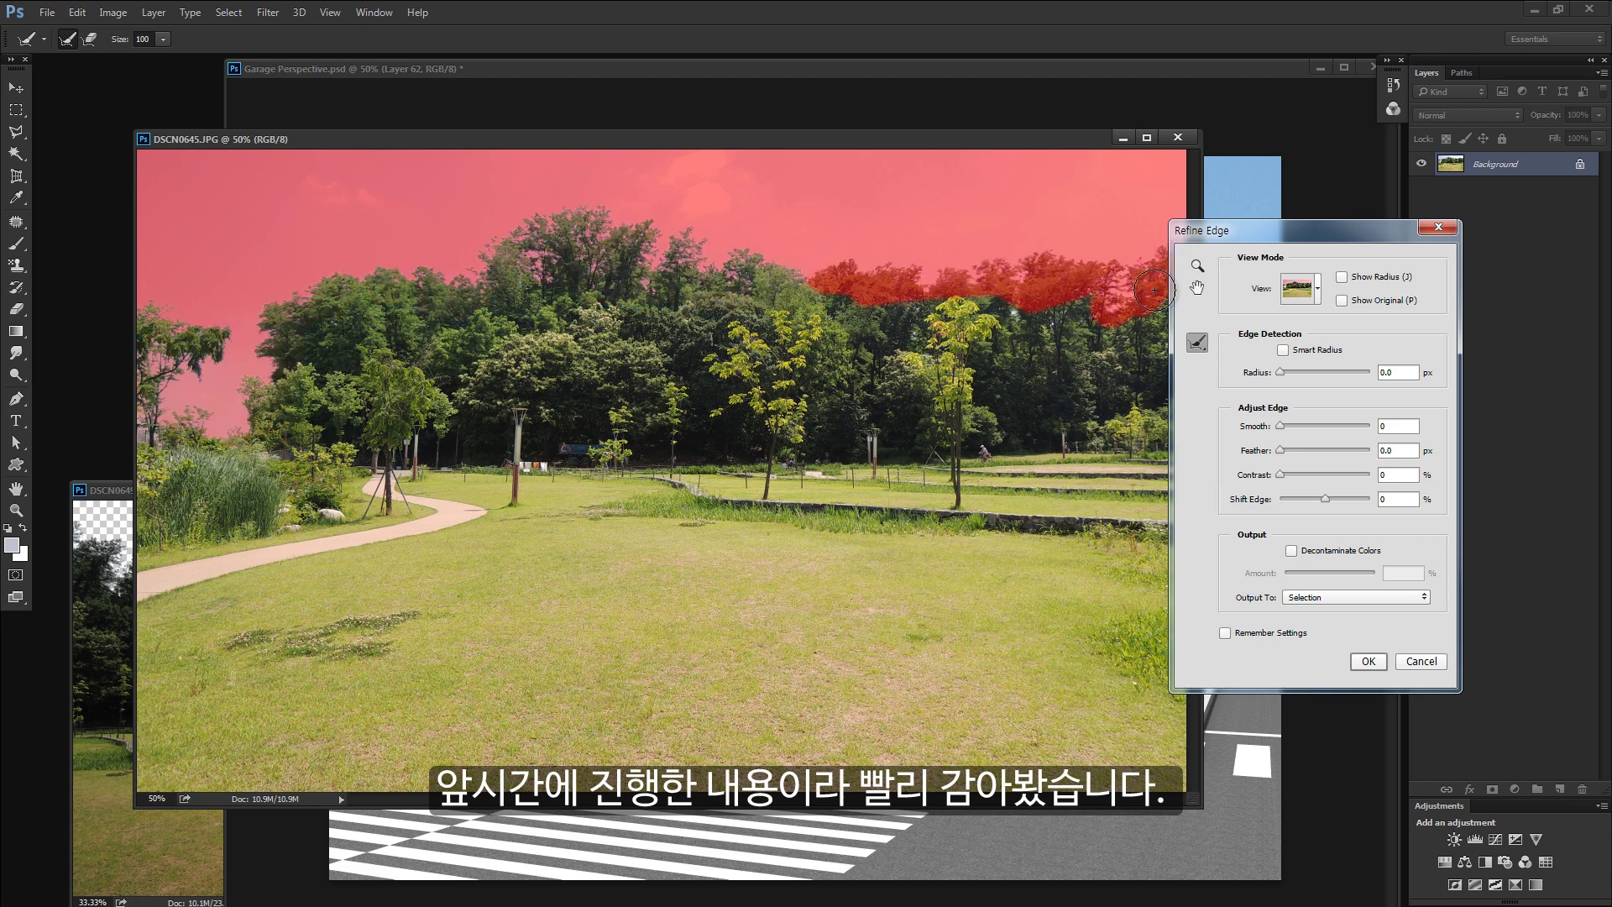
Brush Refine Radius along the right and left treelines, then apply the refinement.
{"action": "left_click_drag", "start_coordinate": [1198, 241], "coordinate": [1243, 241]}
{"action": "mouse_move", "coordinate": [911, 290]}
{"action": "left_mouse_down"}
{"action": "mouse_move", "coordinate": [1042, 294]}
{"action": "mouse_move", "coordinate": [638, 252]}
{"action": "left_mouse_up"}
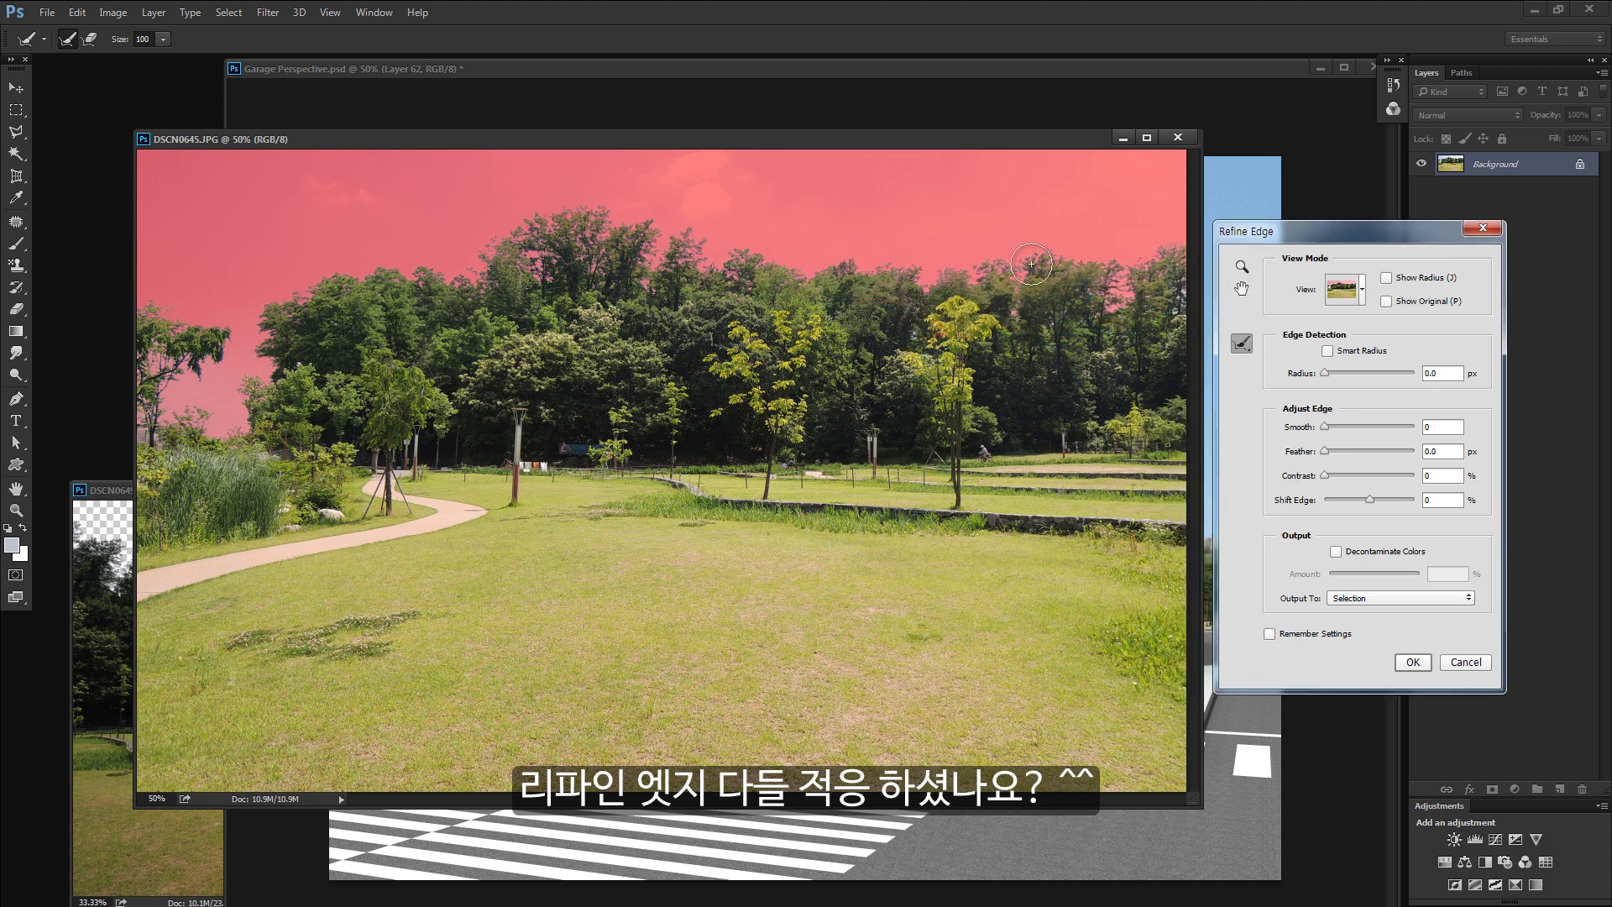
{"action": "left_click_drag", "start_coordinate": [1083, 273], "coordinate": [1180, 282]}
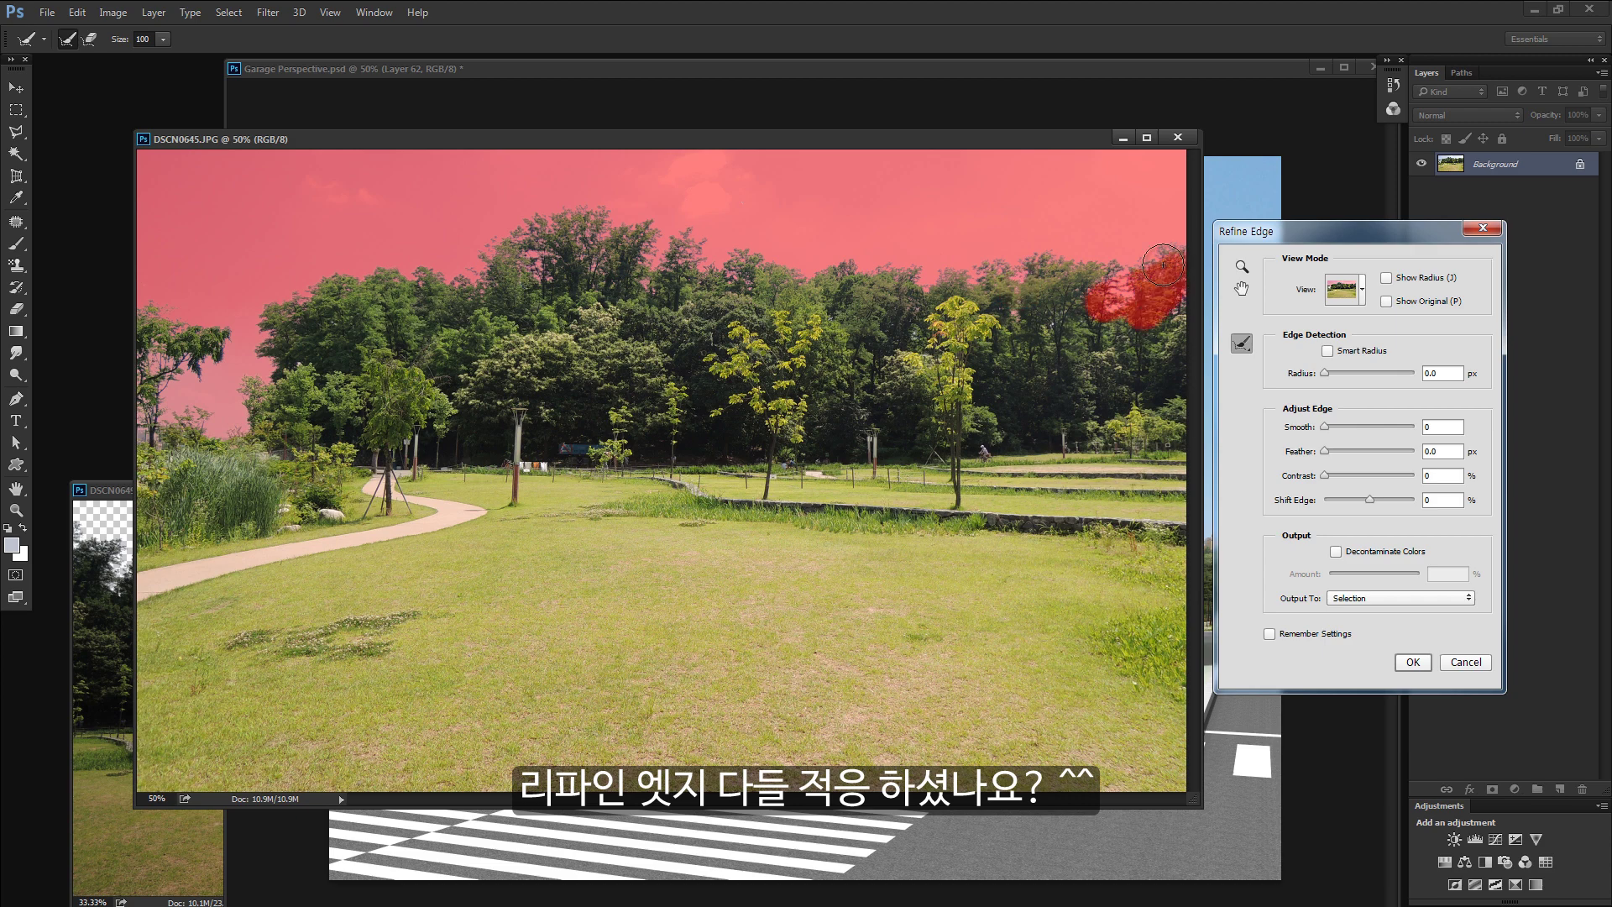
{"action": "mouse_move", "coordinate": [1025, 280]}
{"action": "left_mouse_down"}
{"action": "mouse_move", "coordinate": [1021, 303]}
{"action": "mouse_move", "coordinate": [966, 273]}
{"action": "left_mouse_up"}
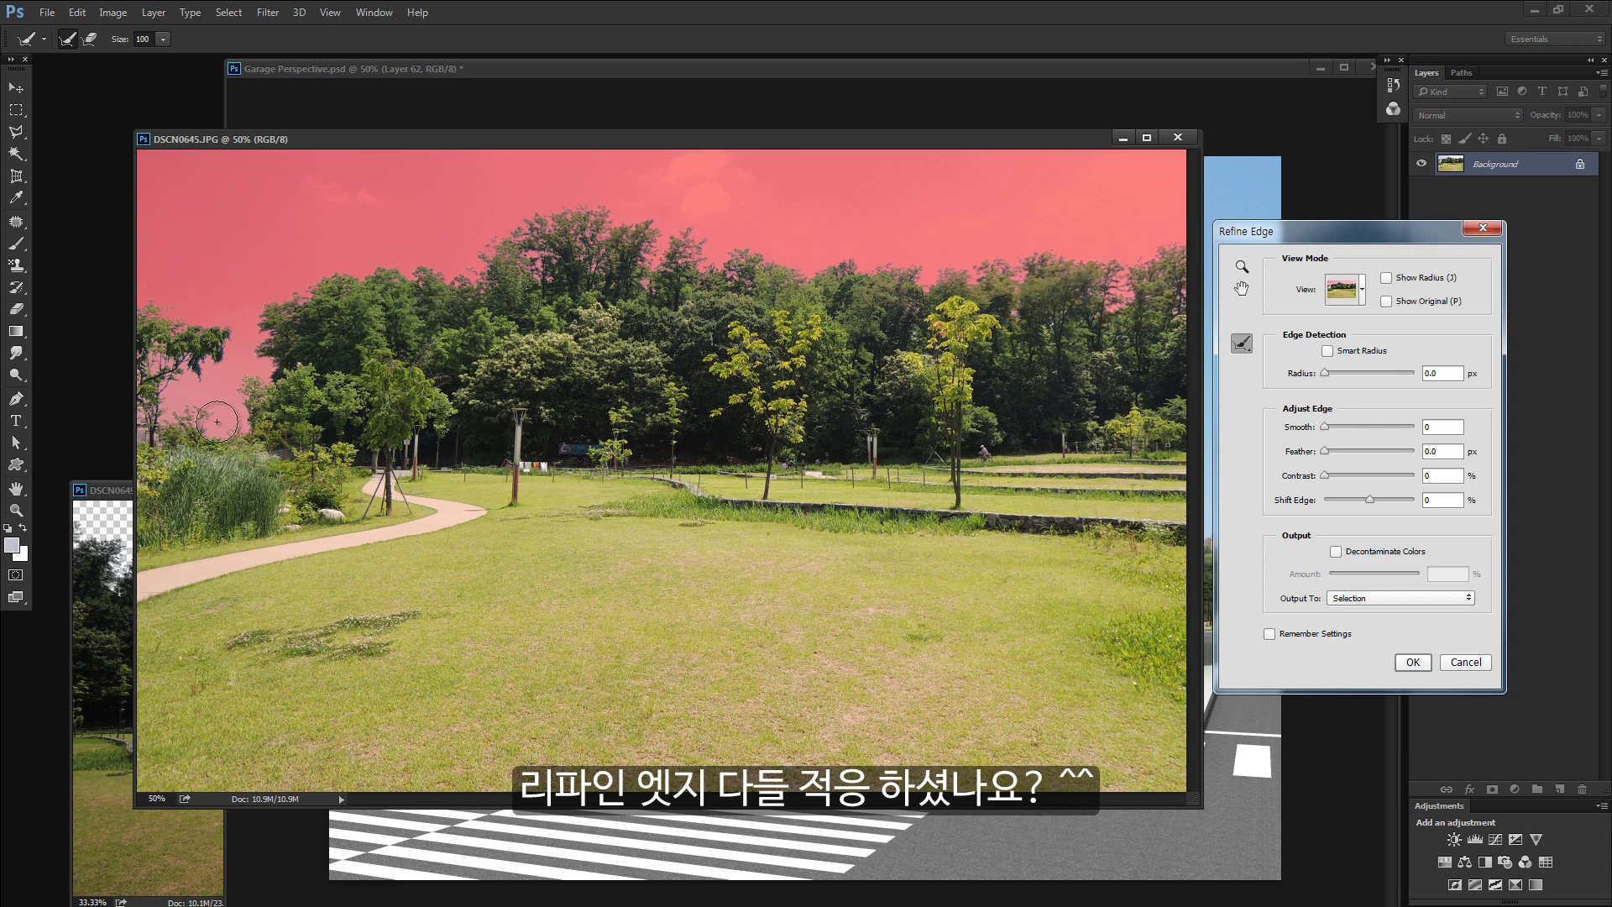
{"action": "mouse_move", "coordinate": [168, 403]}
{"action": "left_mouse_down"}
{"action": "mouse_move", "coordinate": [127, 384]}
{"action": "mouse_move", "coordinate": [244, 428]}
{"action": "left_mouse_up"}
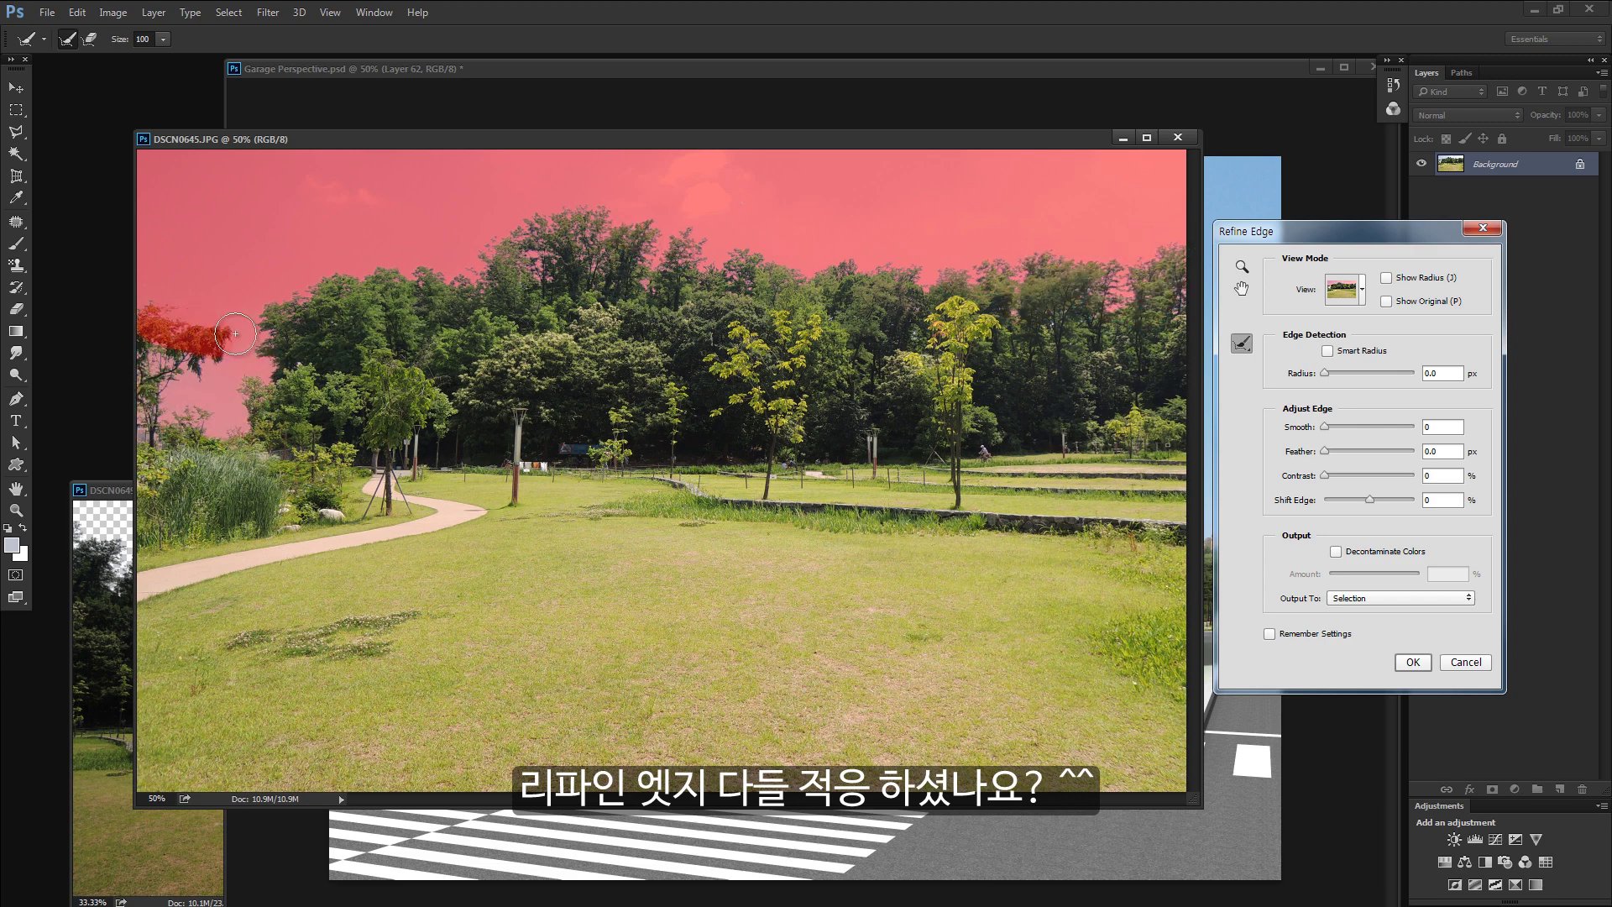
{"action": "mouse_move", "coordinate": [185, 336]}
{"action": "left_mouse_down"}
{"action": "mouse_move", "coordinate": [274, 365]}
{"action": "mouse_move", "coordinate": [275, 331]}
{"action": "left_mouse_up"}
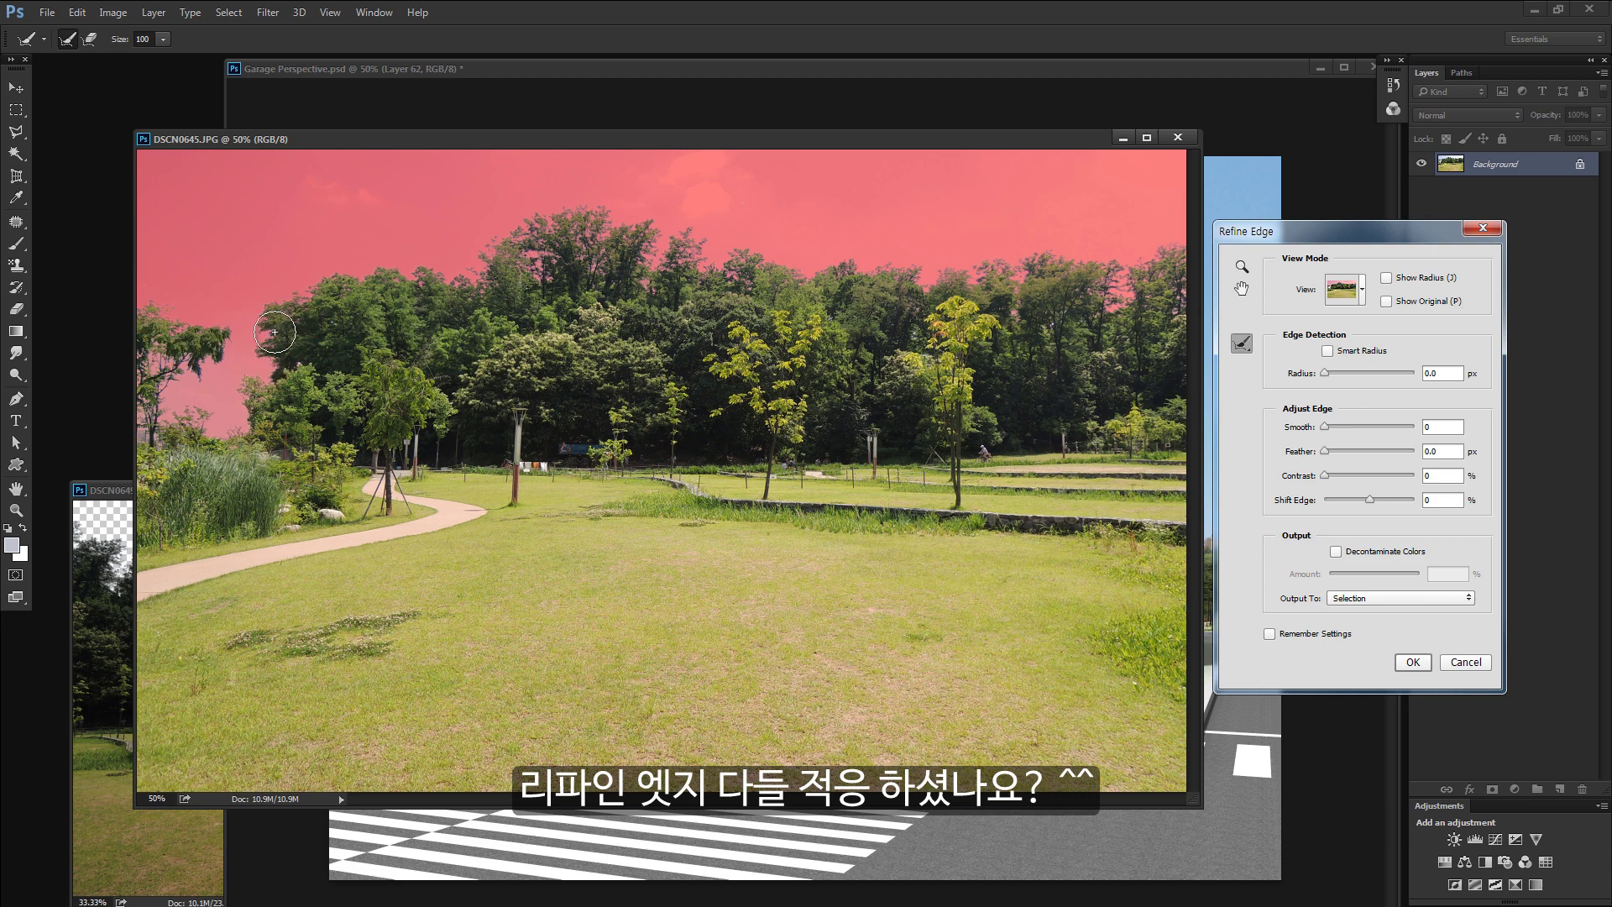
{"action": "left_click", "coordinate": [1413, 662]}
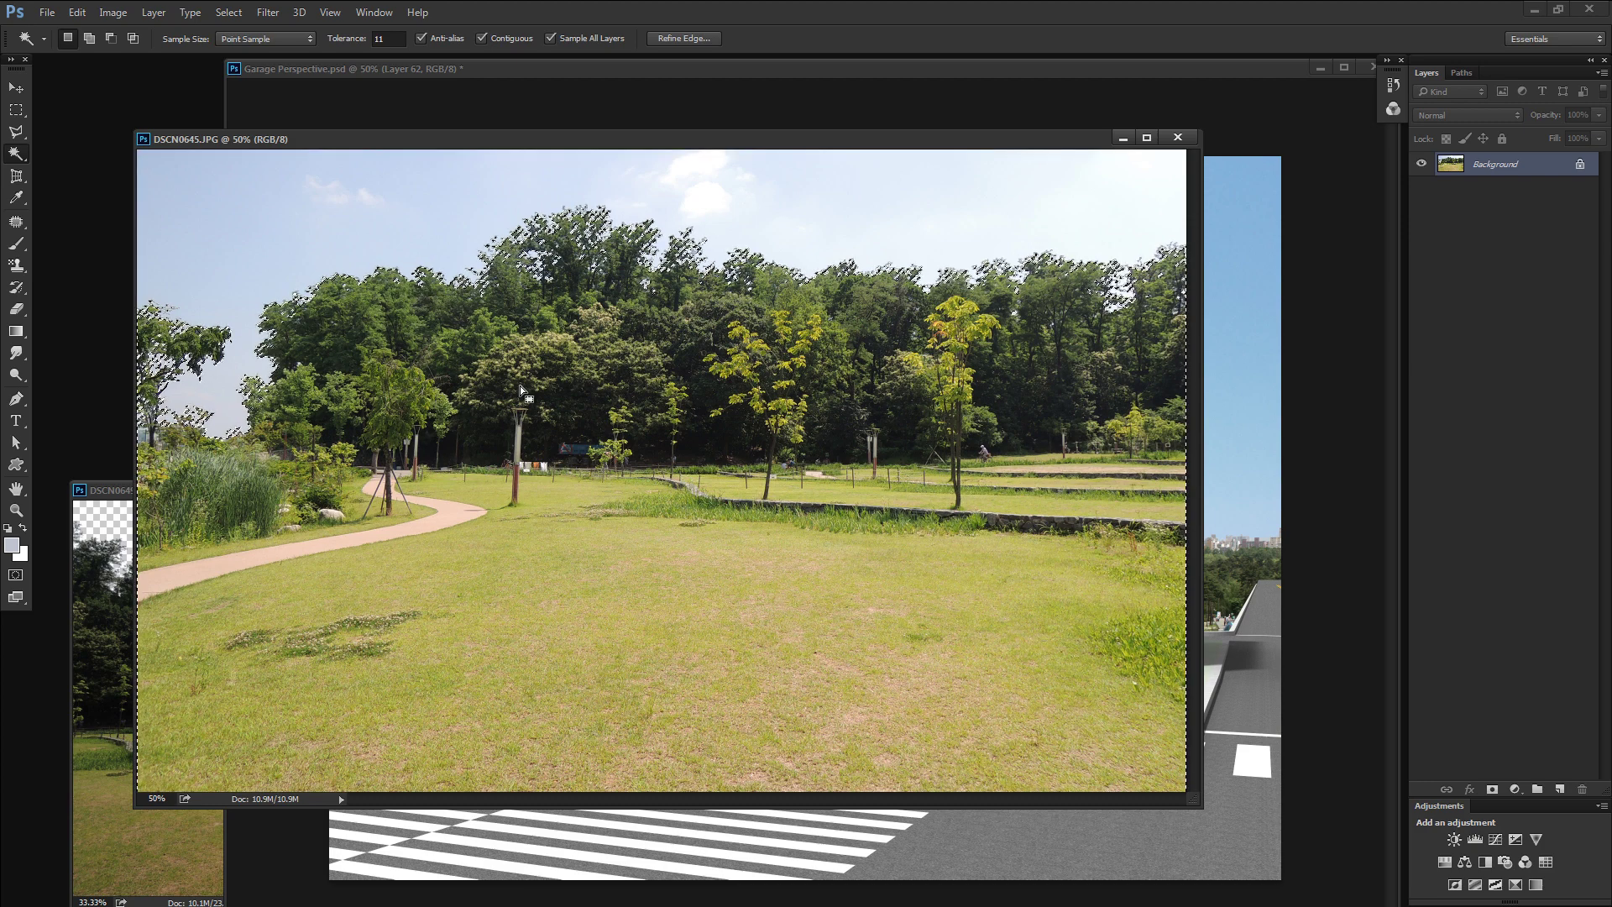
Drag the park selection into Garage Perspective.psd and try a first resize, then cancel it.
{"action": "key", "text": "v"}
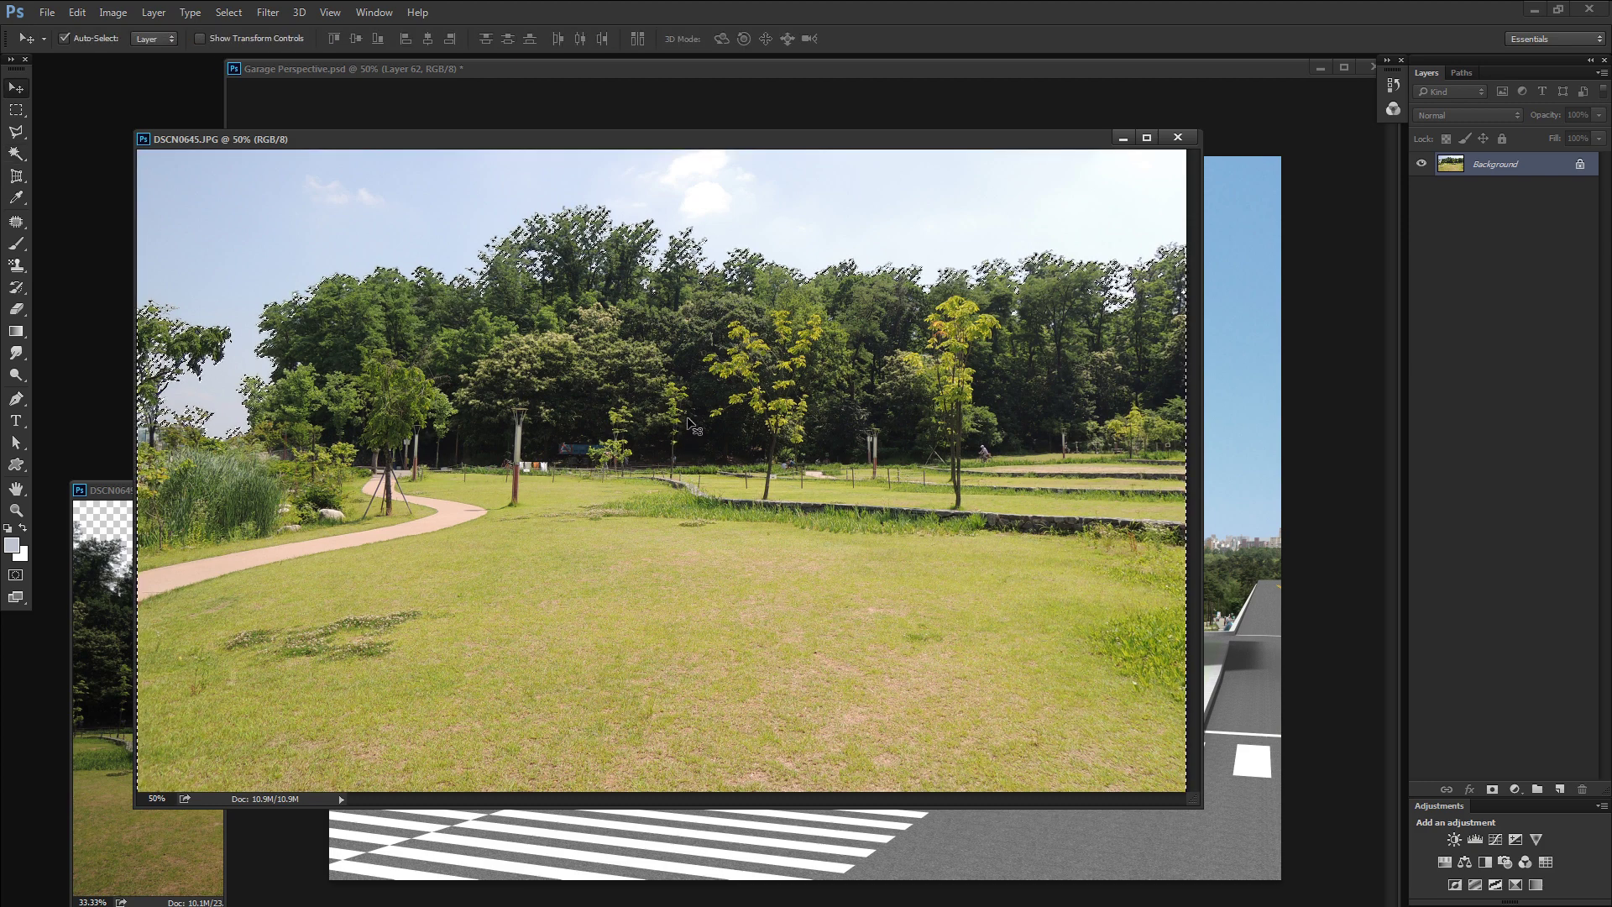
{"action": "left_click_drag", "start_coordinate": [693, 426], "coordinate": [1146, 475]}
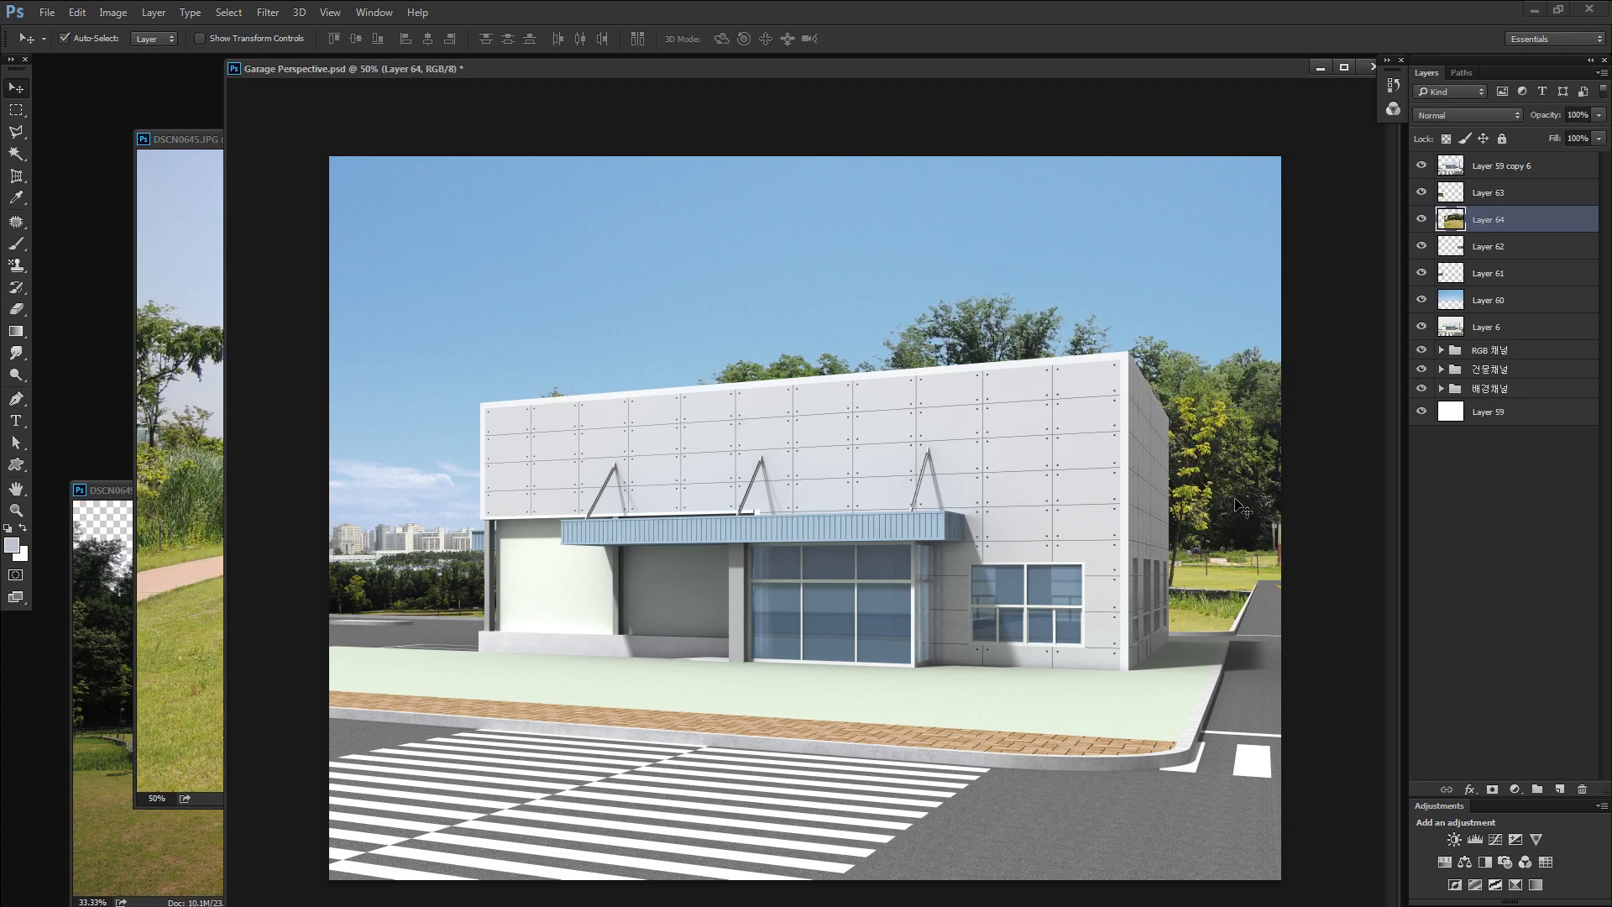
{"action": "key", "text": "ctrl+t"}
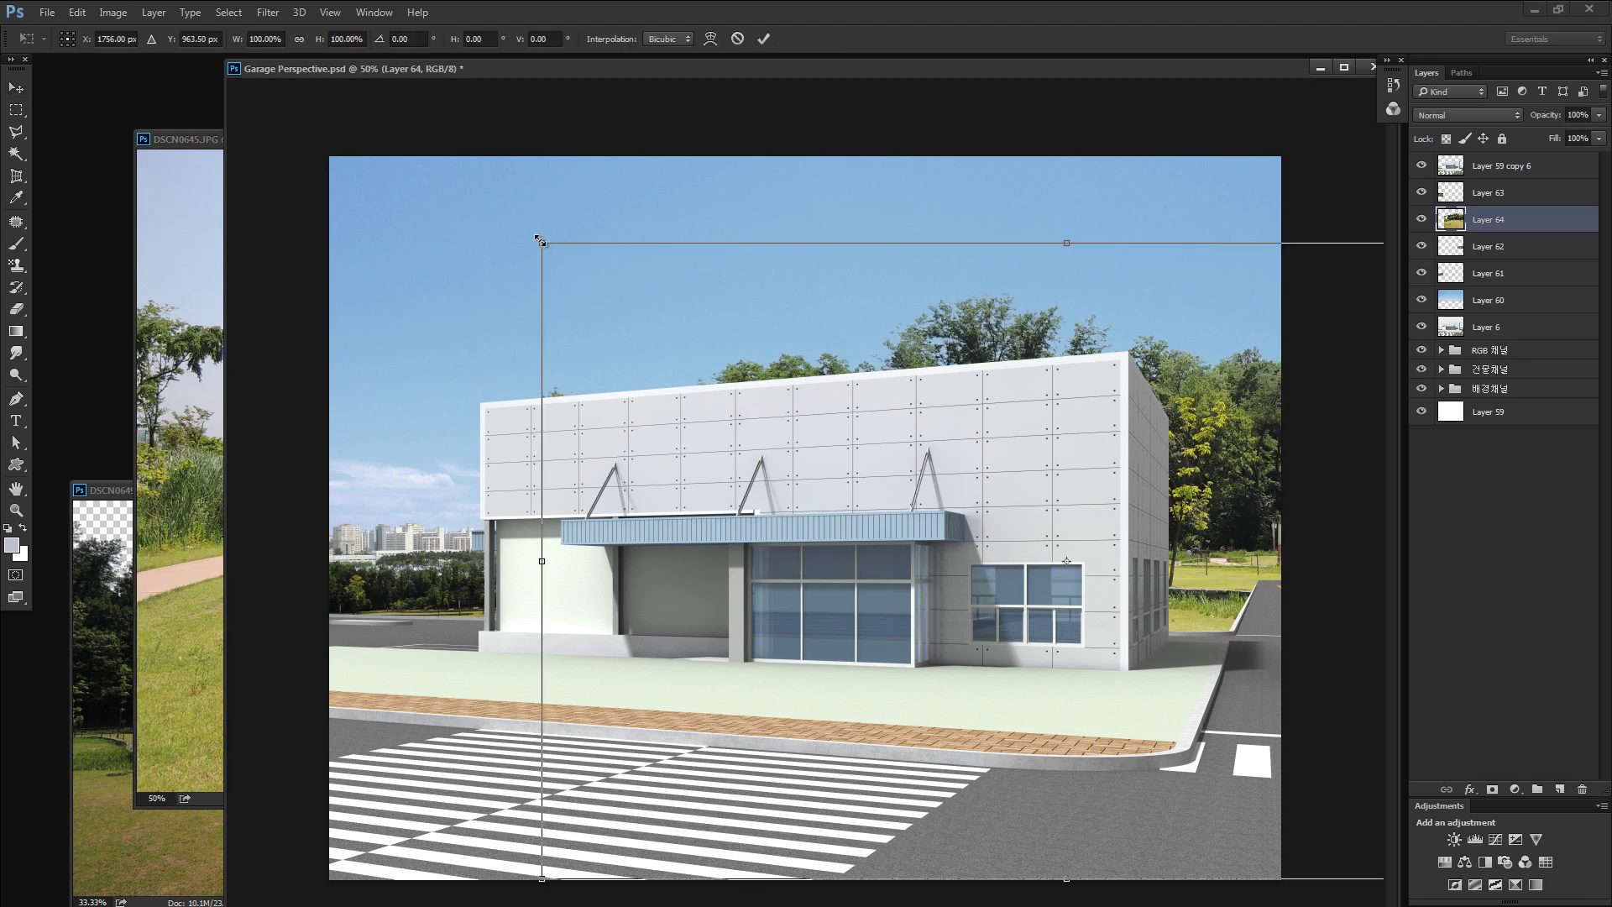
{"action": "left_click_drag", "start_coordinate": [540, 241], "coordinate": [1134, 601]}
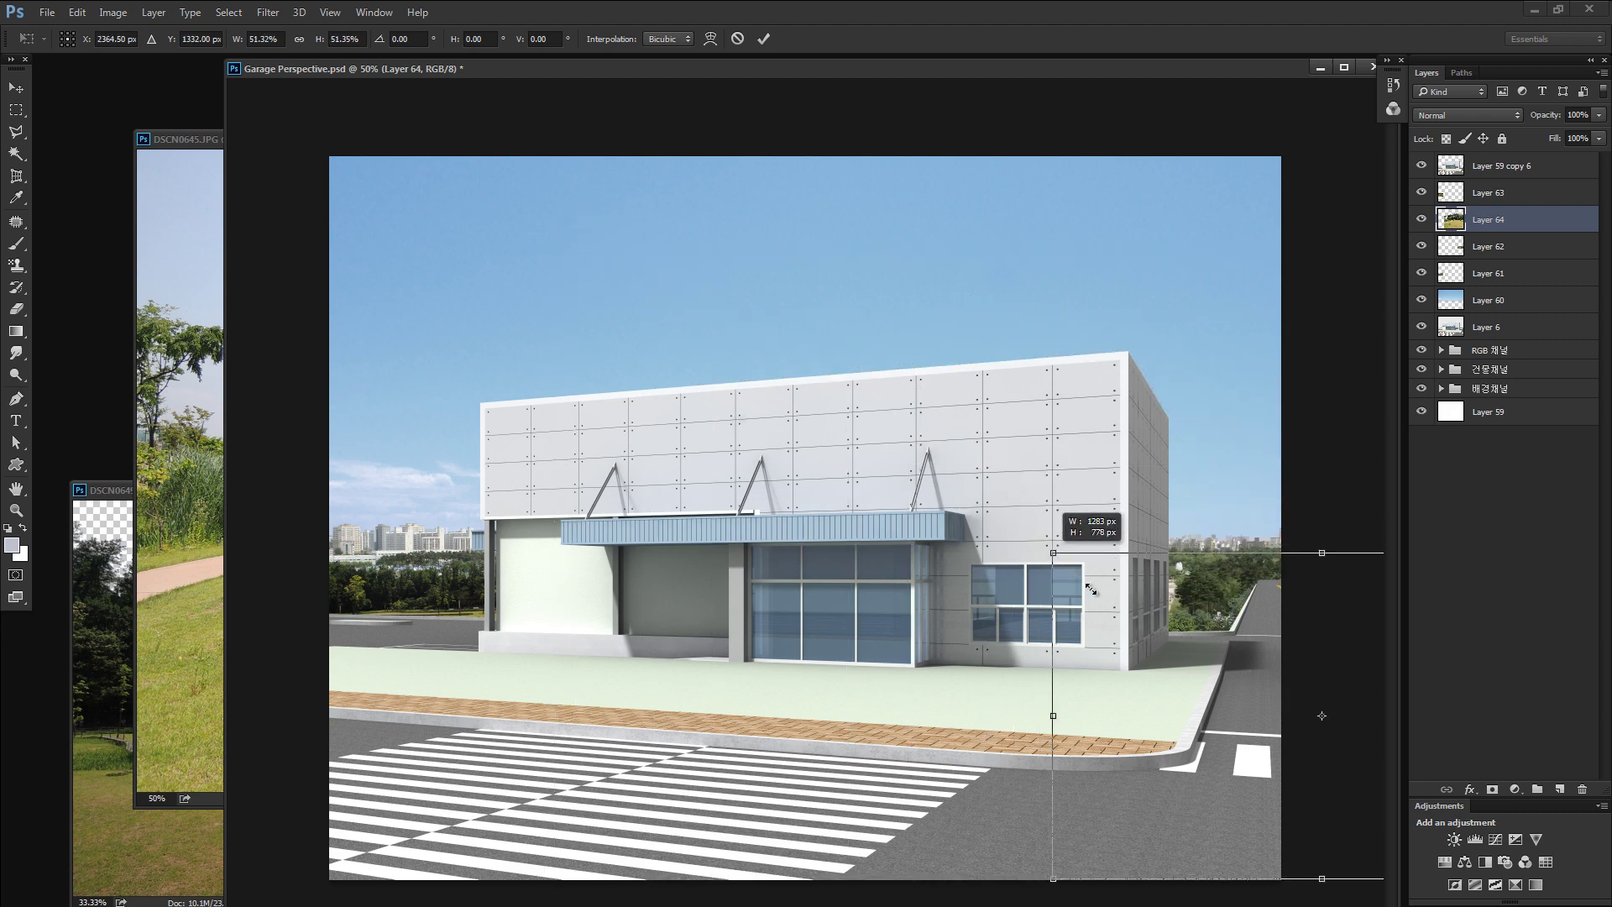
{"action": "key", "text": "ctrl+z"}
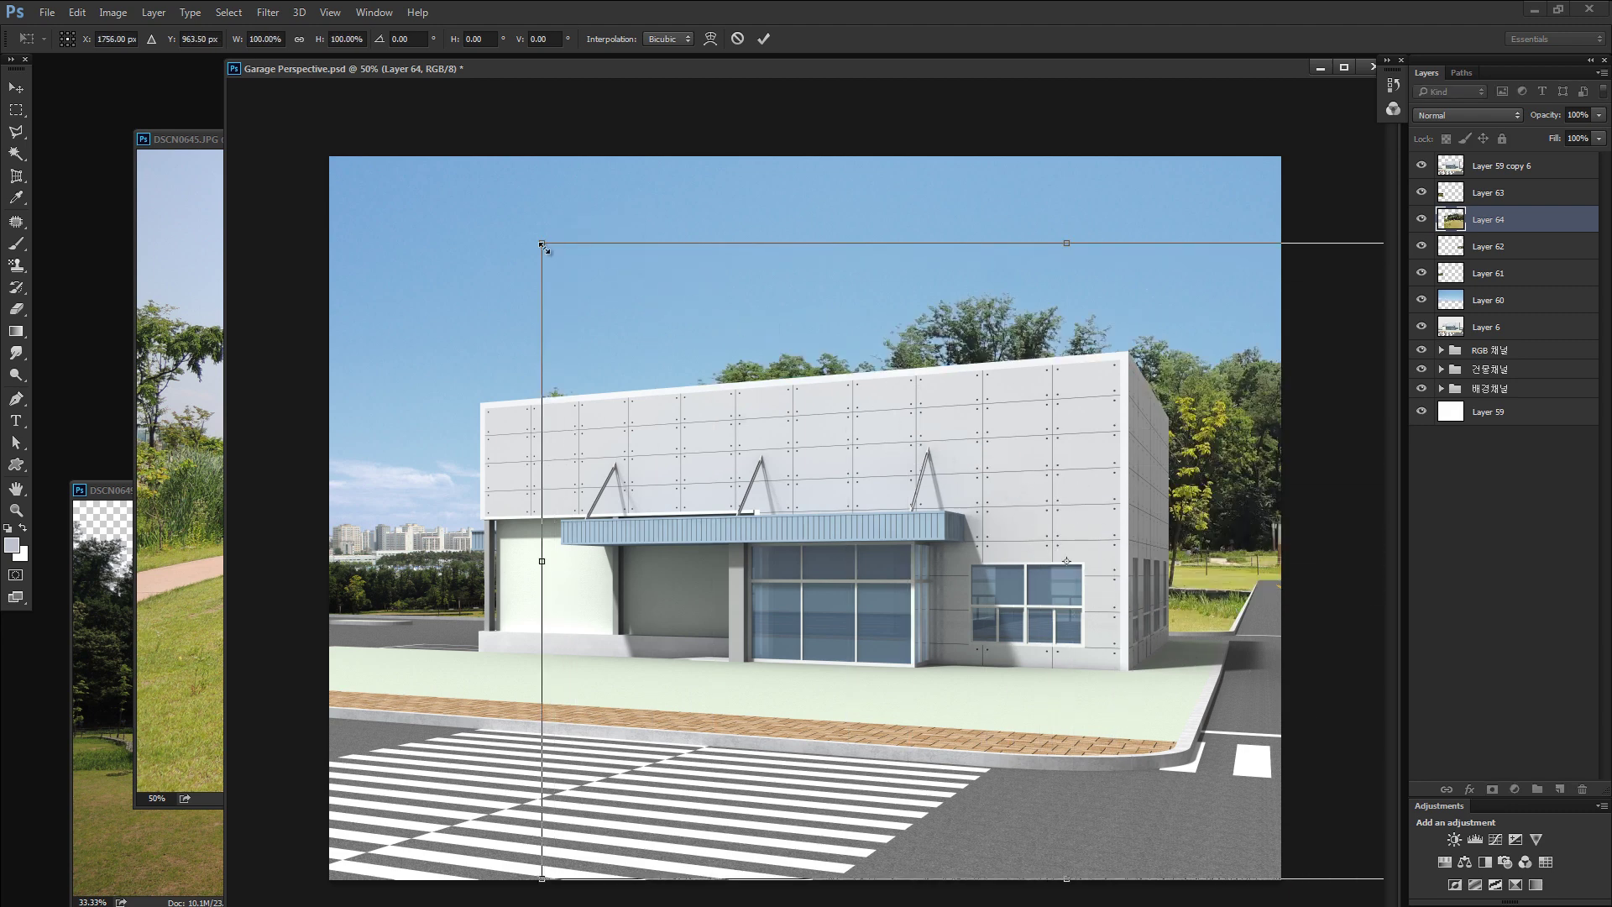
{"action": "mouse_move", "coordinate": [542, 245]}
{"action": "left_mouse_down"}
{"action": "mouse_move", "coordinate": [672, 270]}
{"action": "mouse_move", "coordinate": [378, 284]}
{"action": "left_mouse_up"}
{"action": "left_click_drag", "start_coordinate": [858, 429], "coordinate": [1074, 428]}
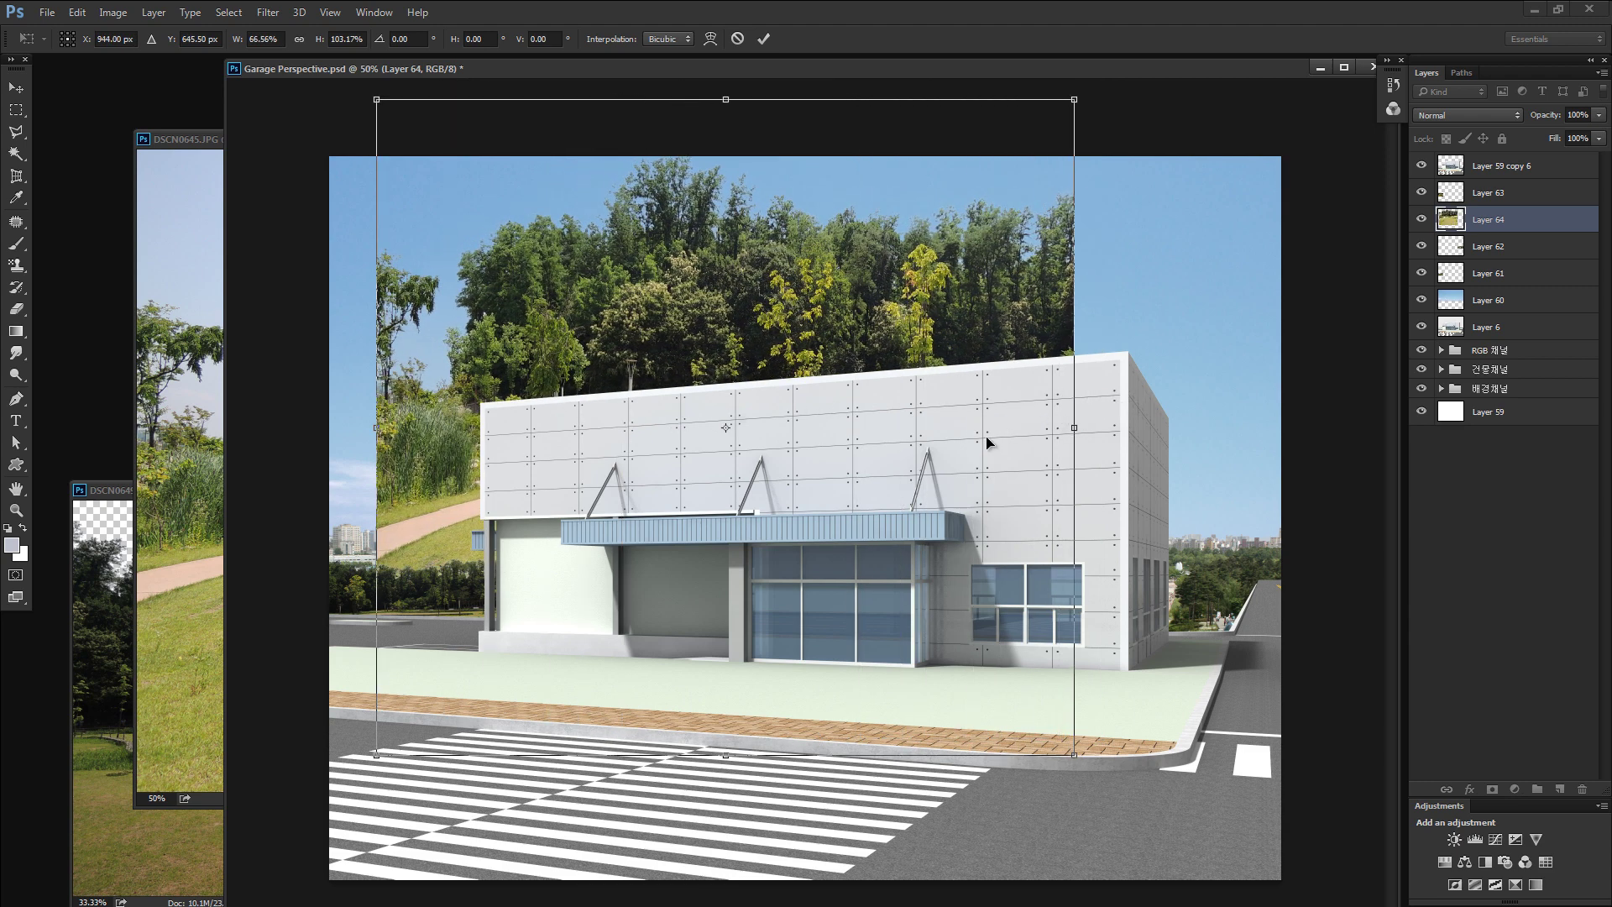
{"action": "key", "text": "Escape"}
Scale the park photo down and position it above the building's left side.
{"action": "key", "text": "ctrl+t"}
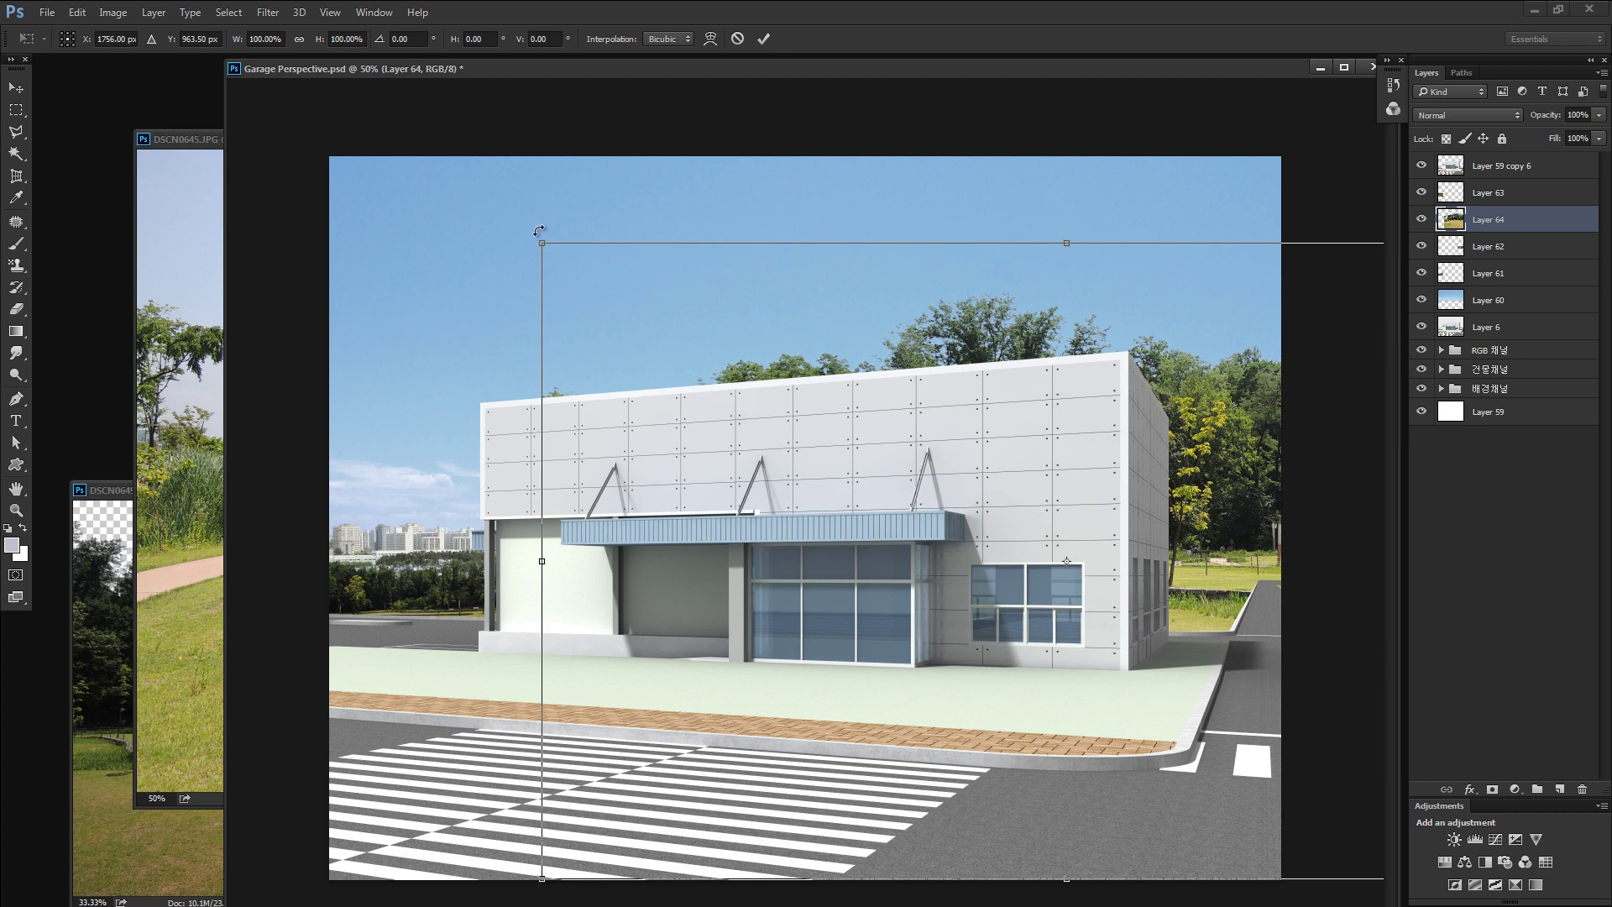
{"action": "left_click_drag", "start_coordinate": [540, 241], "coordinate": [560, 254]}
{"action": "left_click_drag", "start_coordinate": [783, 416], "coordinate": [1044, 547]}
{"action": "mouse_move", "coordinate": [1242, 665]}
{"action": "left_mouse_down"}
{"action": "mouse_move", "coordinate": [900, 363]}
{"action": "mouse_move", "coordinate": [661, 295]}
{"action": "left_mouse_up"}
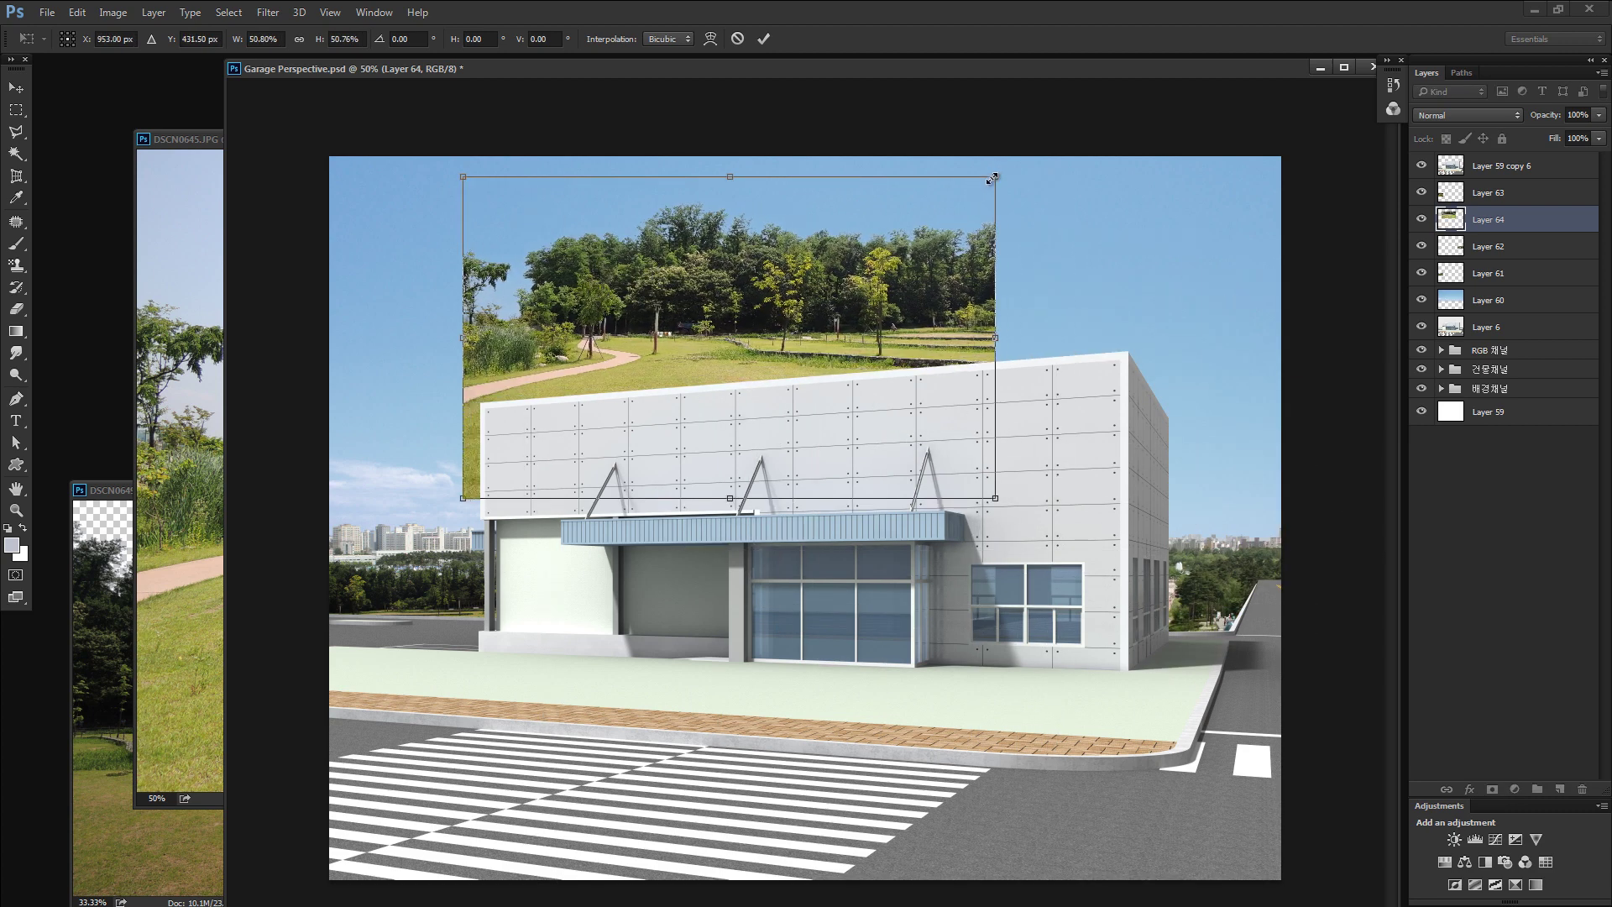
{"action": "left_click_drag", "start_coordinate": [992, 178], "coordinate": [838, 271]}
{"action": "mouse_move", "coordinate": [739, 347]}
{"action": "left_mouse_down"}
{"action": "mouse_move", "coordinate": [573, 556]}
{"action": "mouse_move", "coordinate": [672, 317]}
{"action": "left_mouse_up"}
Shift the tree and skyline layers, undo the park move, then place Layer 63 in the upper-right sky.
{"action": "key", "text": "Return"}
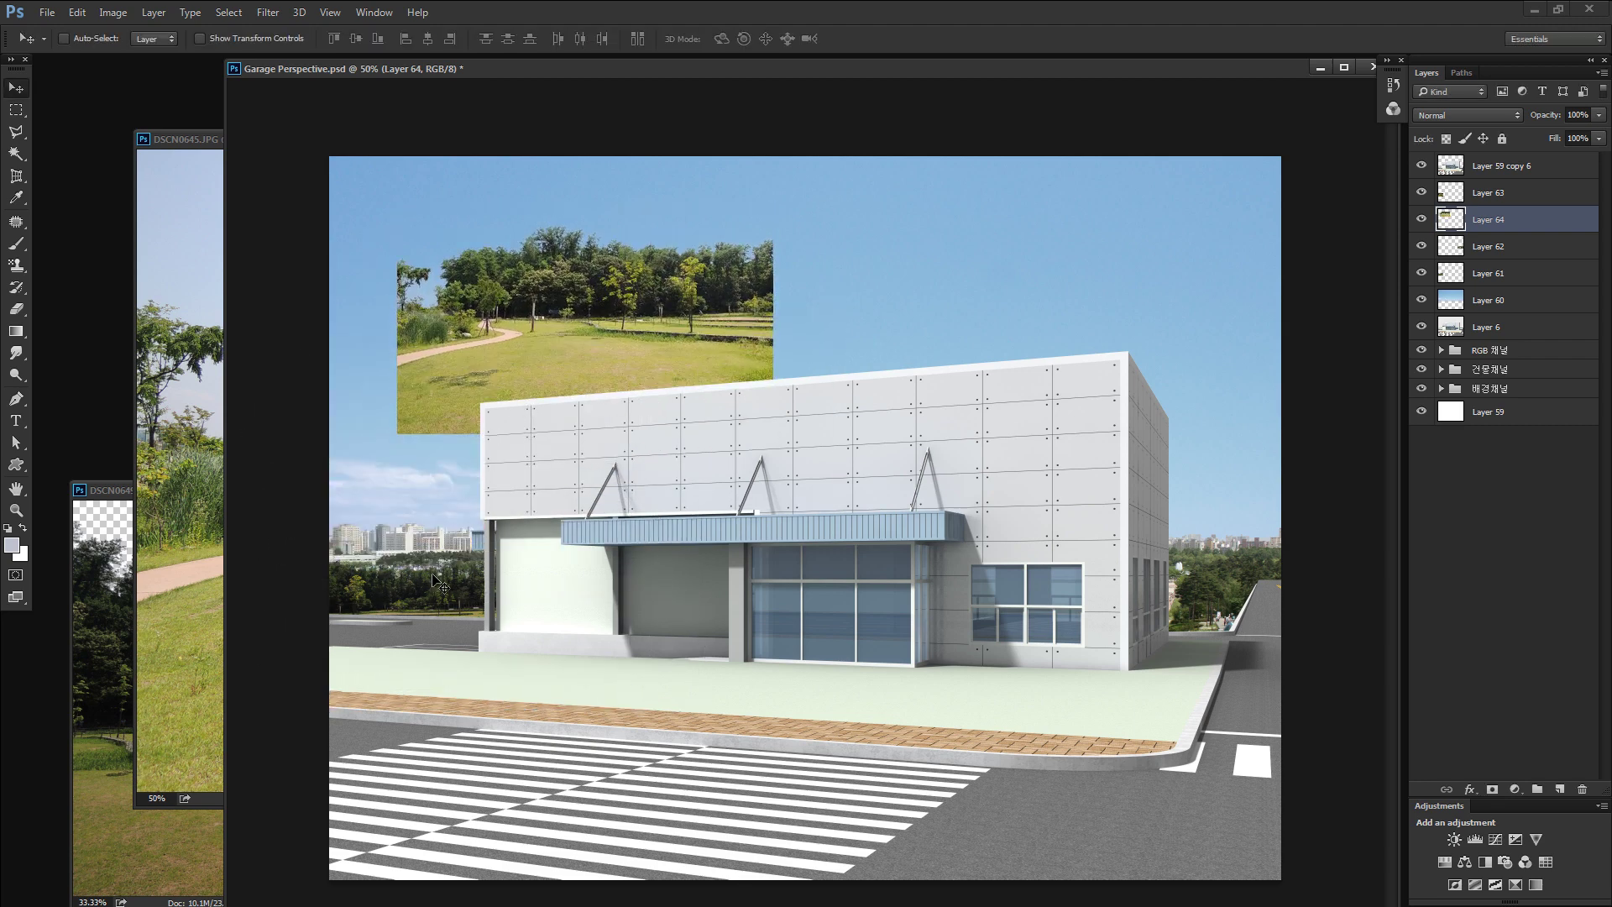
{"action": "left_click_drag", "start_coordinate": [403, 589], "coordinate": [1159, 561]}
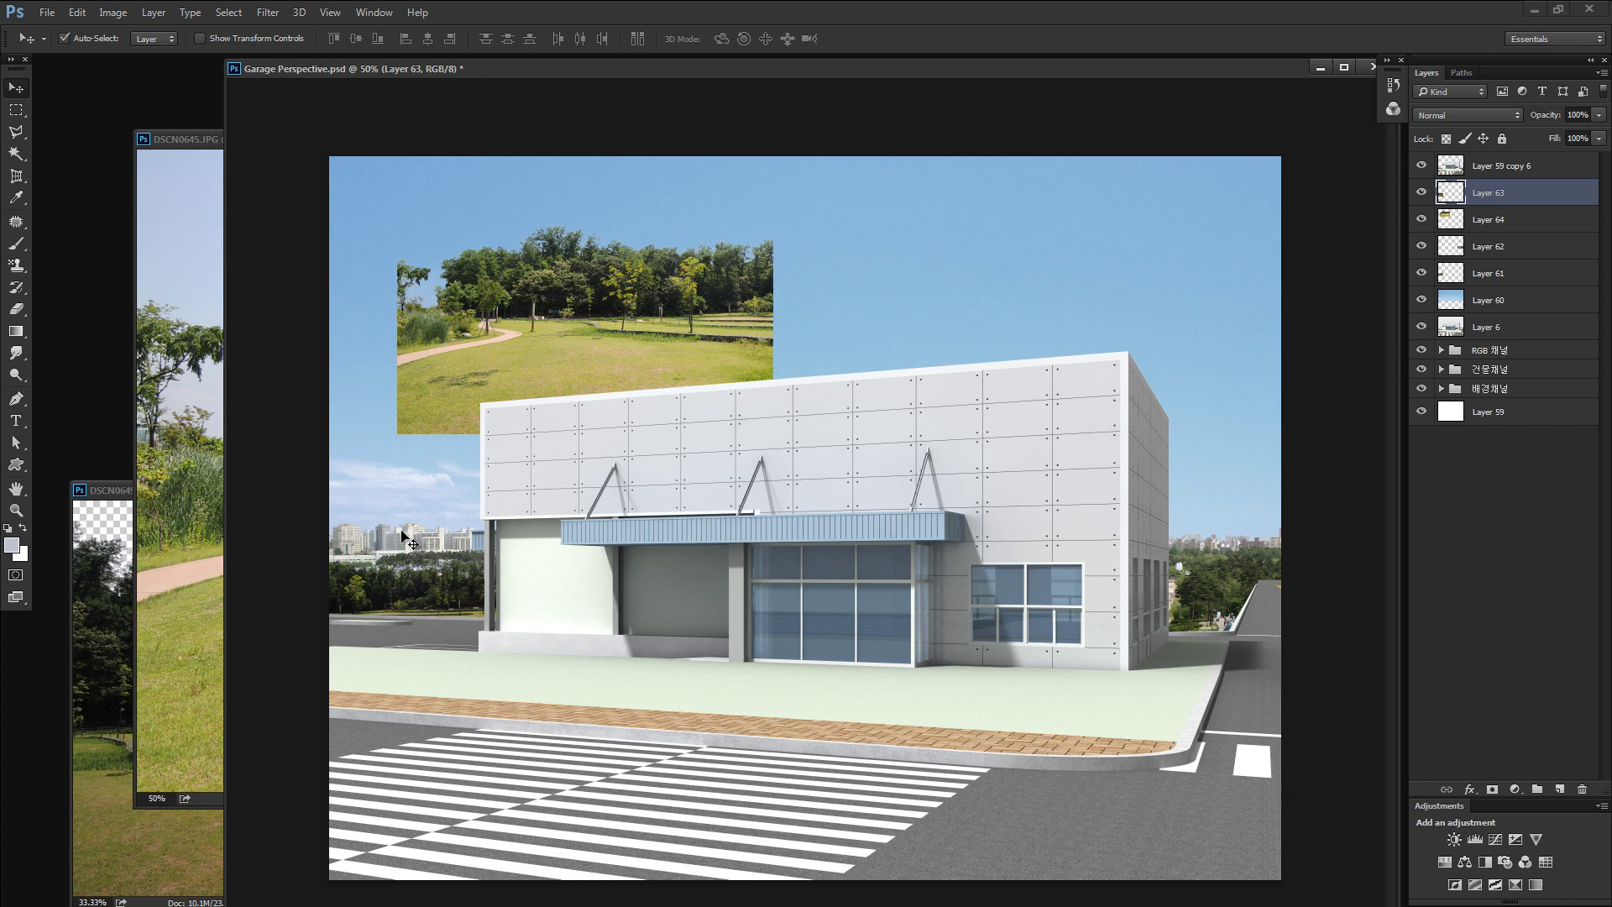
{"action": "left_click_drag", "start_coordinate": [409, 546], "coordinate": [392, 492]}
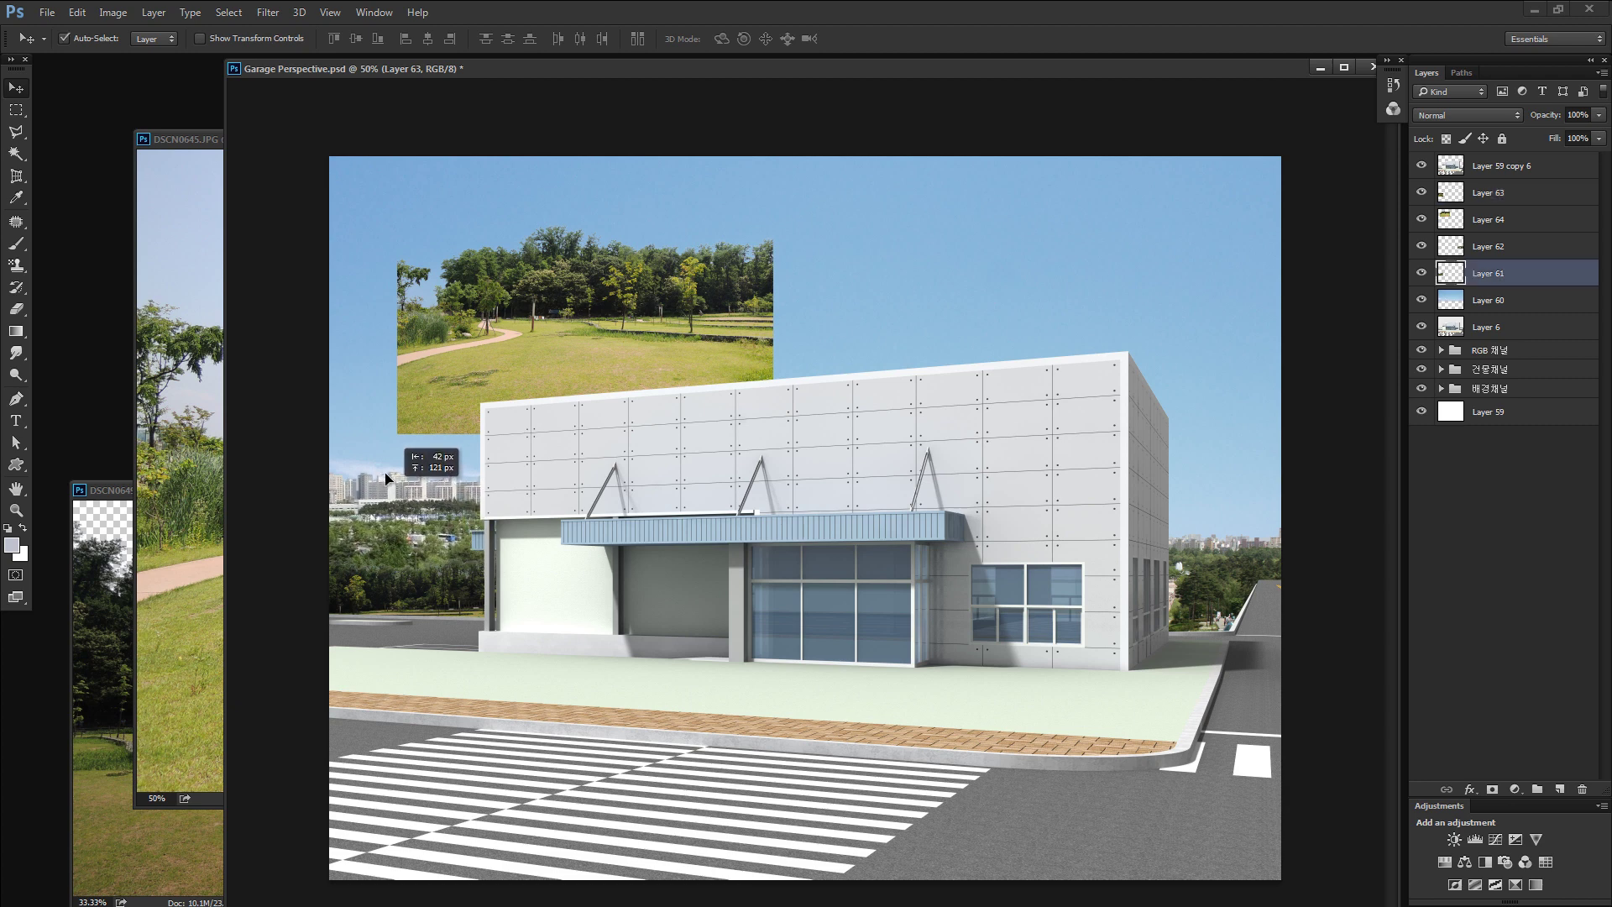
{"action": "left_click_drag", "start_coordinate": [422, 601], "coordinate": [401, 504]}
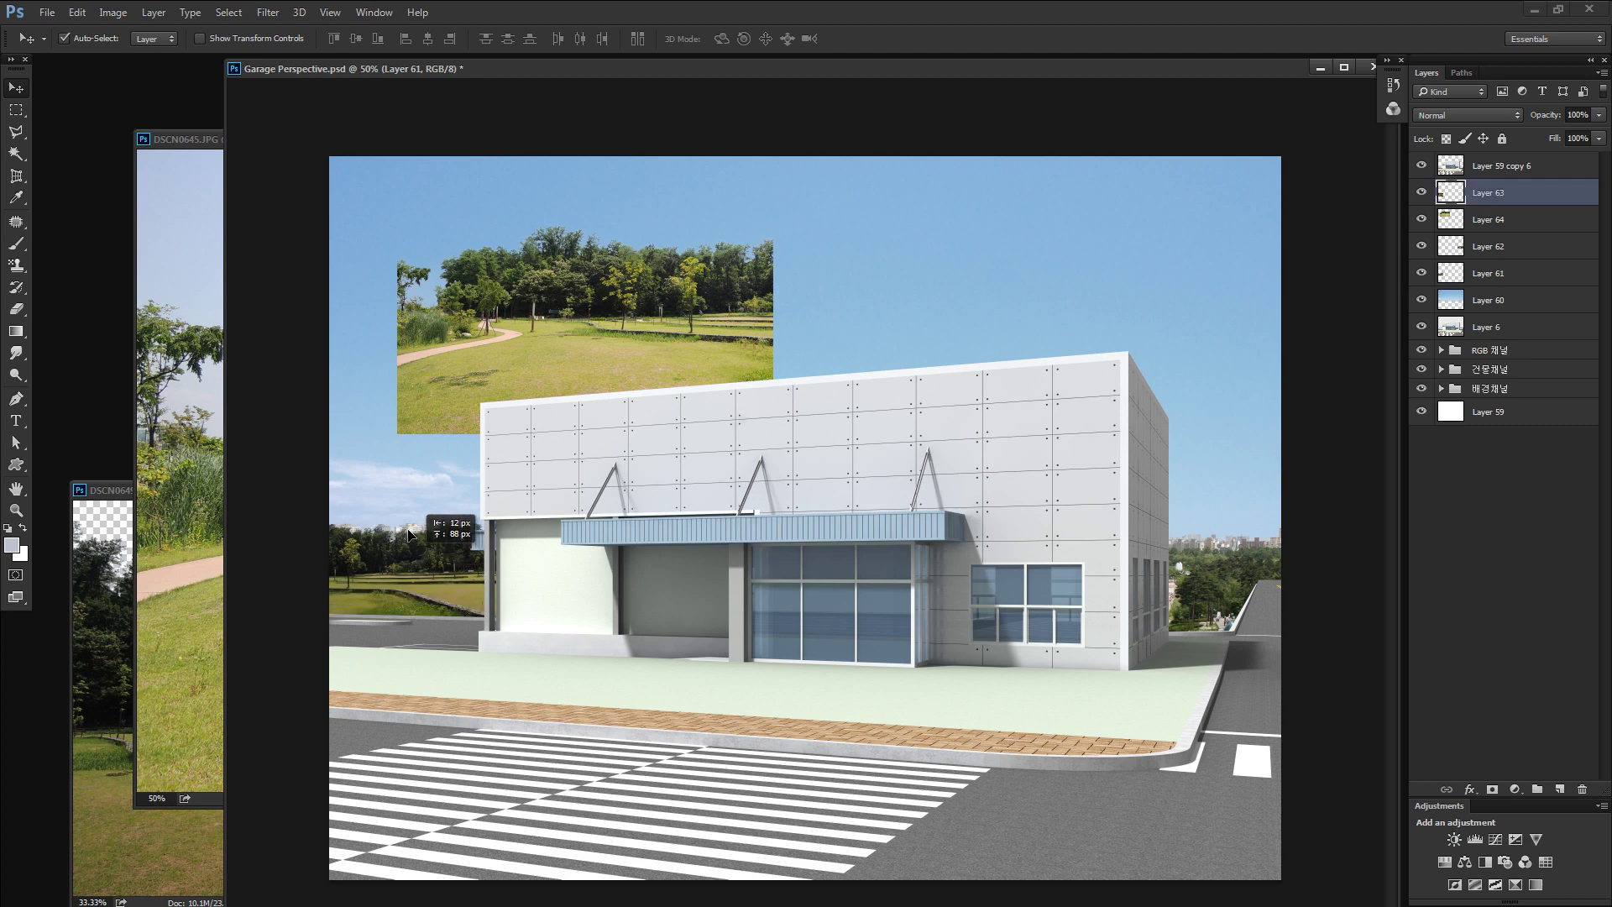
{"action": "key", "text": "ctrl+z"}
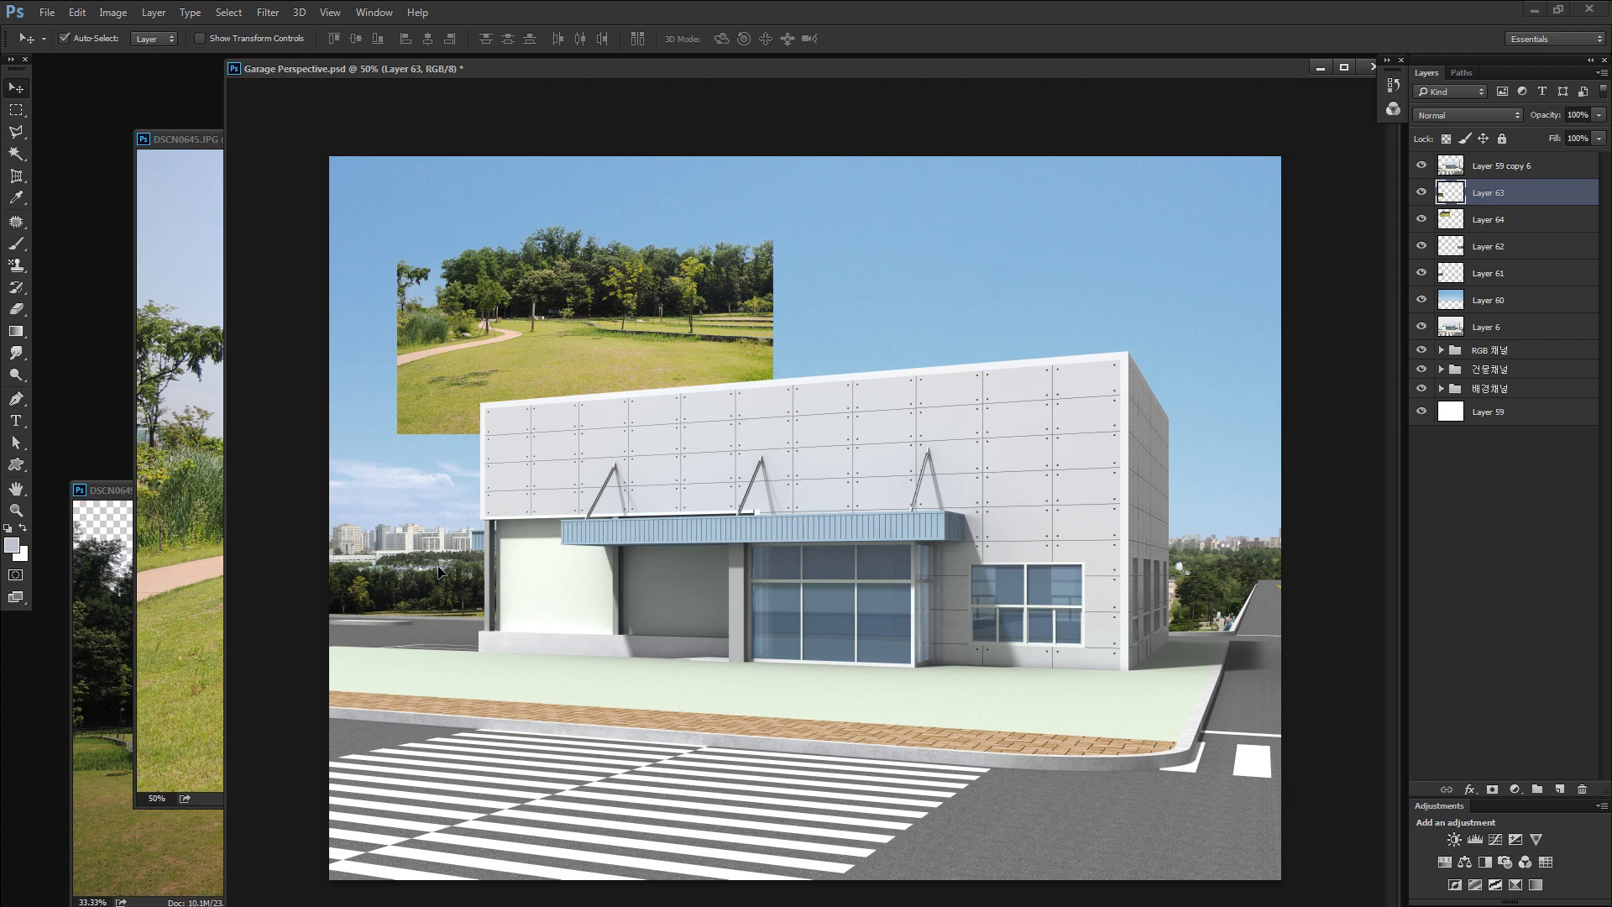
{"action": "mouse_move", "coordinate": [412, 588]}
{"action": "left_mouse_down"}
{"action": "mouse_move", "coordinate": [701, 312]}
{"action": "mouse_move", "coordinate": [592, 279]}
{"action": "left_mouse_up"}
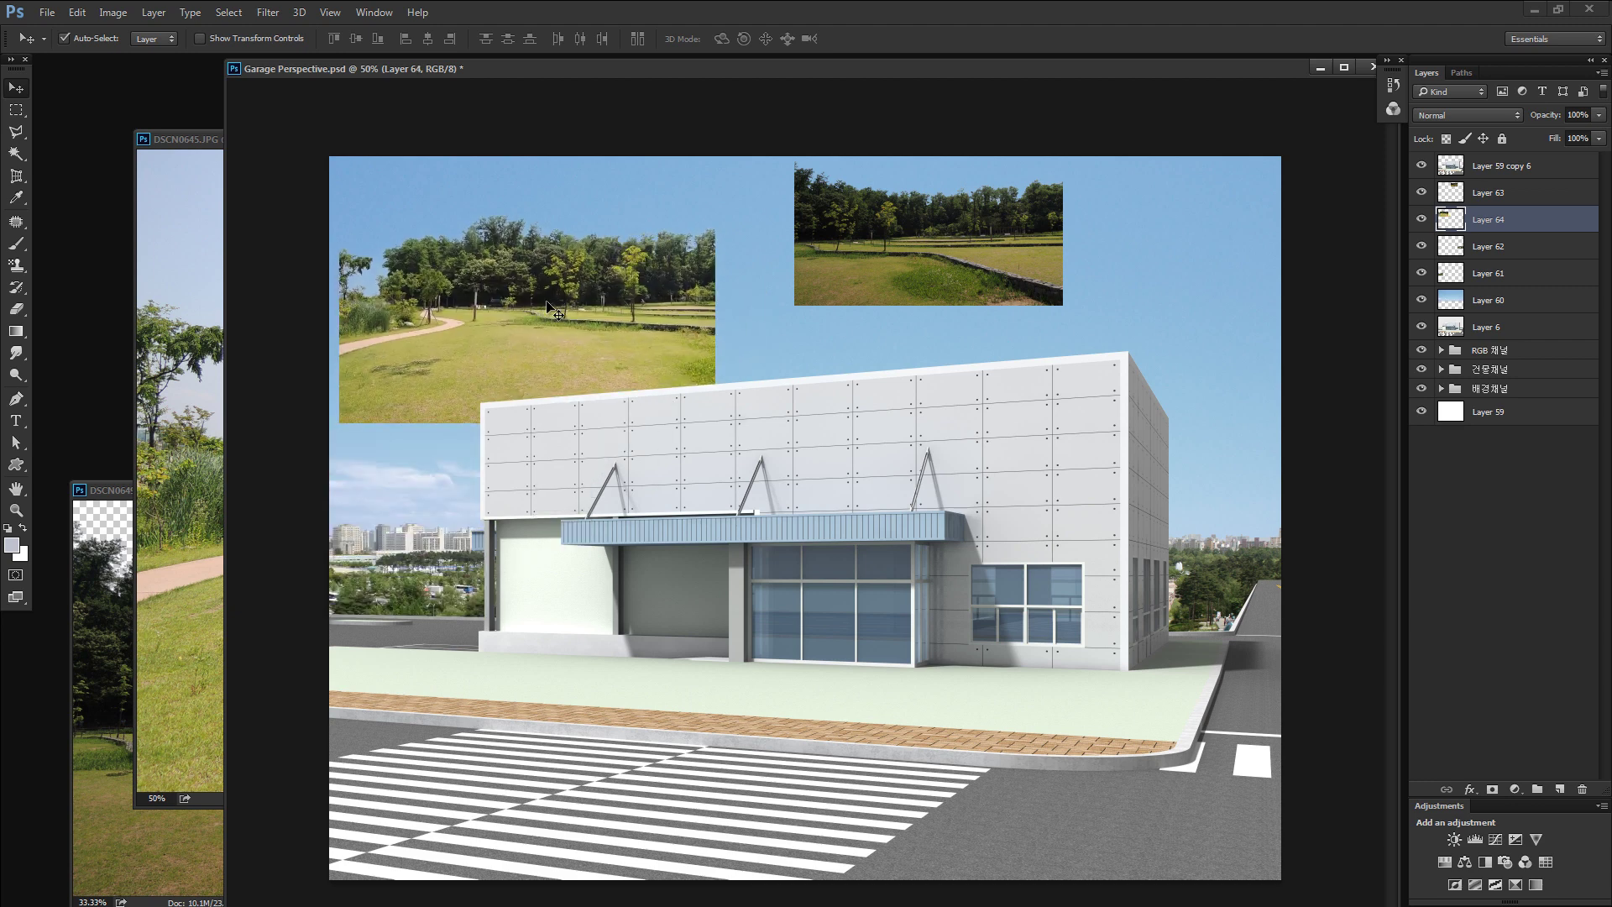
Reposition both park photos, bringing the left one down behind the building.
{"action": "left_click_drag", "start_coordinate": [592, 279], "coordinate": [582, 252]}
{"action": "left_click_drag", "start_coordinate": [881, 247], "coordinate": [1009, 309]}
{"action": "mouse_move", "coordinate": [836, 271]}
{"action": "left_mouse_down"}
{"action": "mouse_move", "coordinate": [655, 251]}
{"action": "mouse_move", "coordinate": [655, 277]}
{"action": "left_mouse_up"}
{"action": "mouse_move", "coordinate": [933, 269]}
{"action": "left_mouse_down"}
{"action": "mouse_move", "coordinate": [1111, 319]}
{"action": "mouse_move", "coordinate": [1249, 282]}
{"action": "left_mouse_up"}
{"action": "mouse_move", "coordinate": [542, 394]}
{"action": "left_mouse_down"}
{"action": "mouse_move", "coordinate": [486, 578]}
{"action": "mouse_move", "coordinate": [527, 560]}
{"action": "left_mouse_up"}
Scale Layer 64 down behind the building's left side and move Layer 63 behind the right side.
{"action": "key", "text": "ctrl+t"}
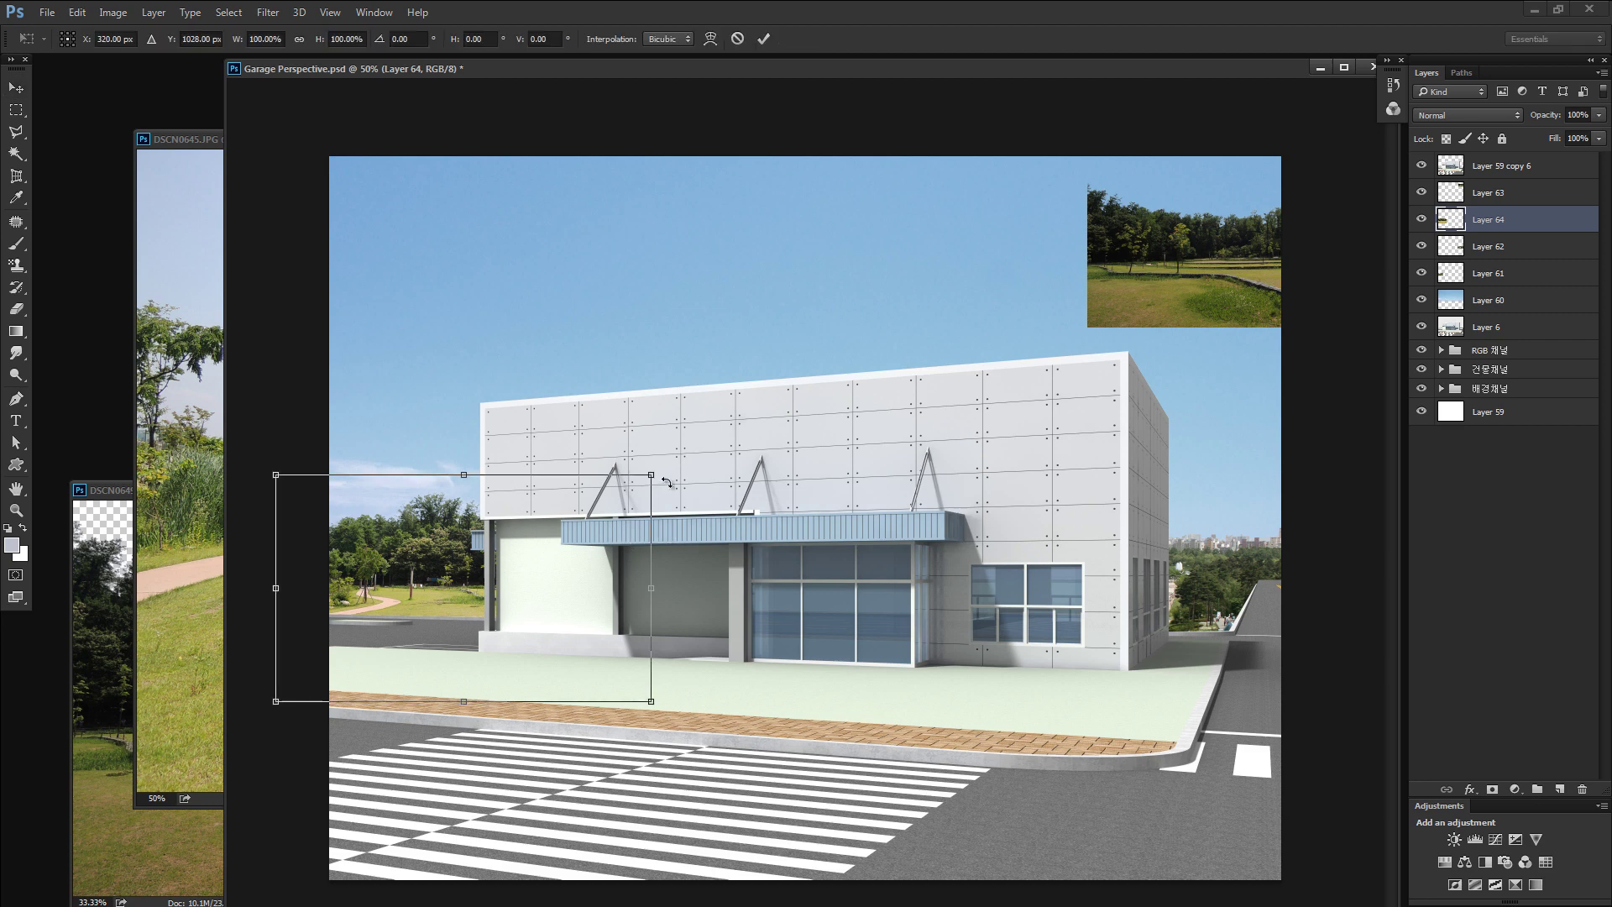
{"action": "left_click_drag", "start_coordinate": [649, 475], "coordinate": [566, 525]}
{"action": "left_click_drag", "start_coordinate": [510, 588], "coordinate": [524, 574]}
{"action": "key", "text": "Return"}
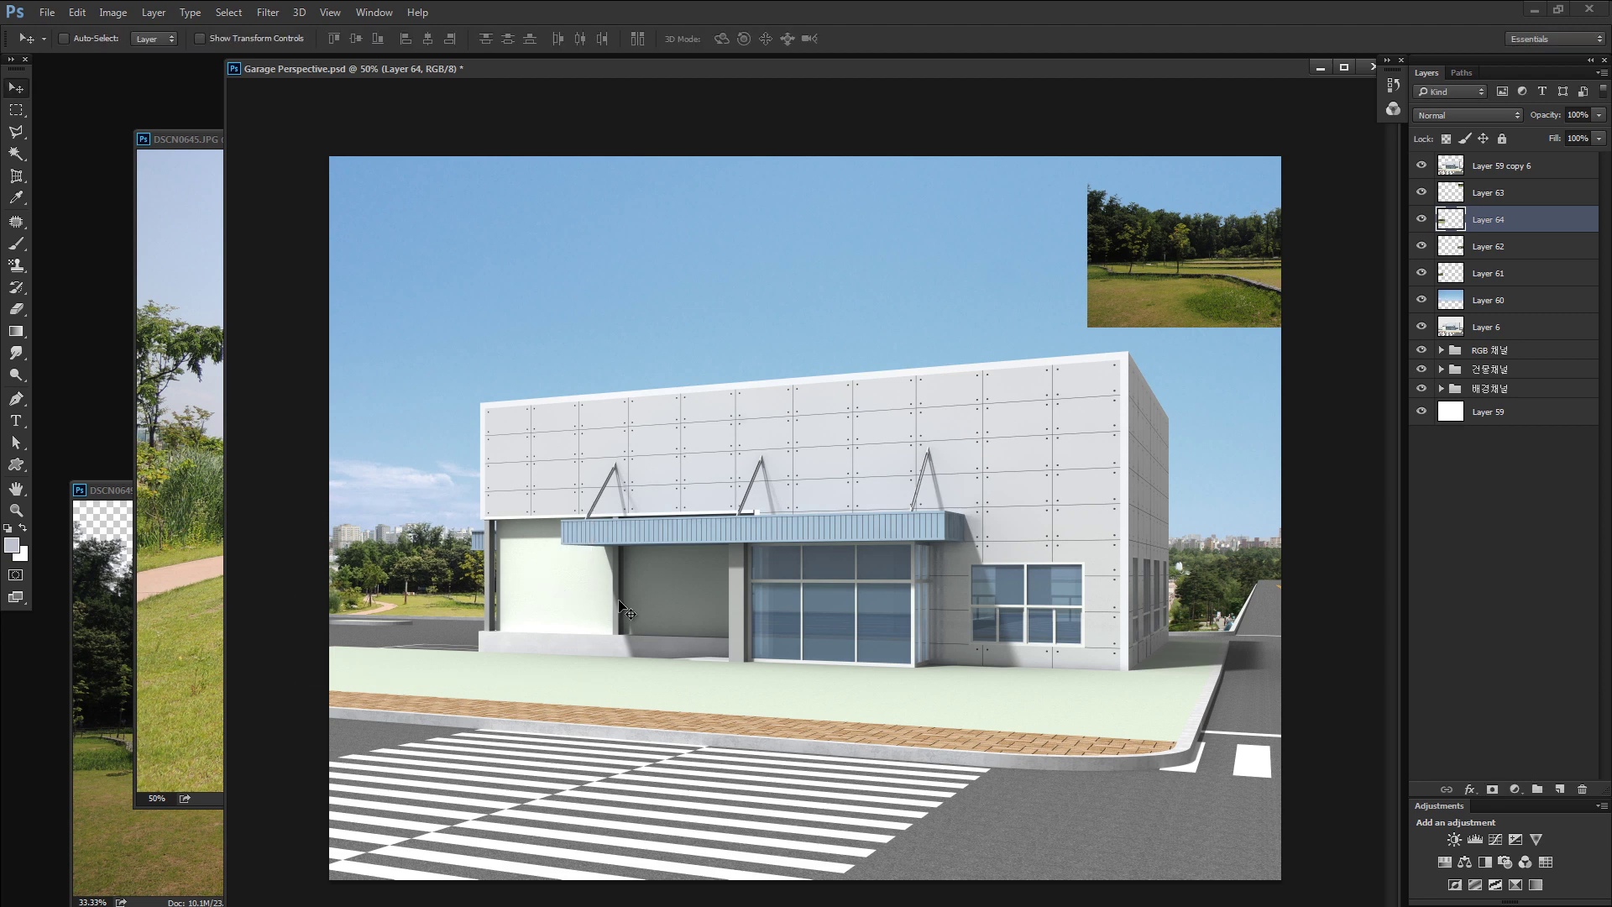
{"action": "mouse_move", "coordinate": [1170, 299]}
{"action": "left_mouse_down"}
{"action": "mouse_move", "coordinate": [1034, 607]}
{"action": "mouse_move", "coordinate": [1238, 602]}
{"action": "mouse_move", "coordinate": [1232, 576]}
{"action": "left_mouse_up"}
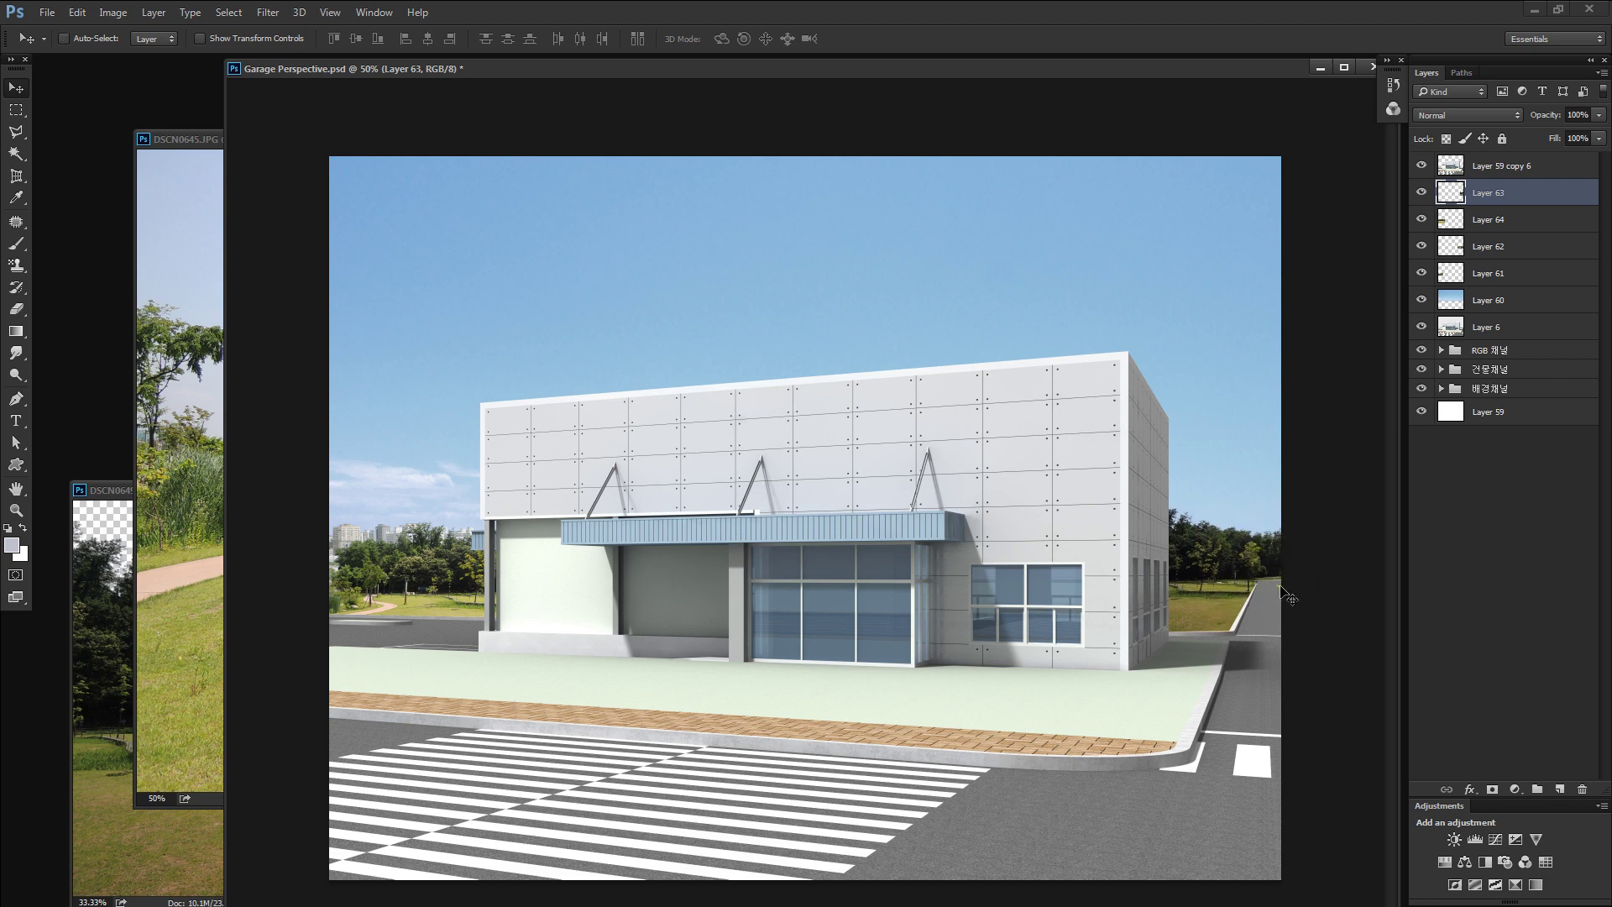
Move Layer 62's tree-and-skyline strip low behind the garage's right corner, then zoom in there.
{"action": "key", "text": "ctrl+minus"}
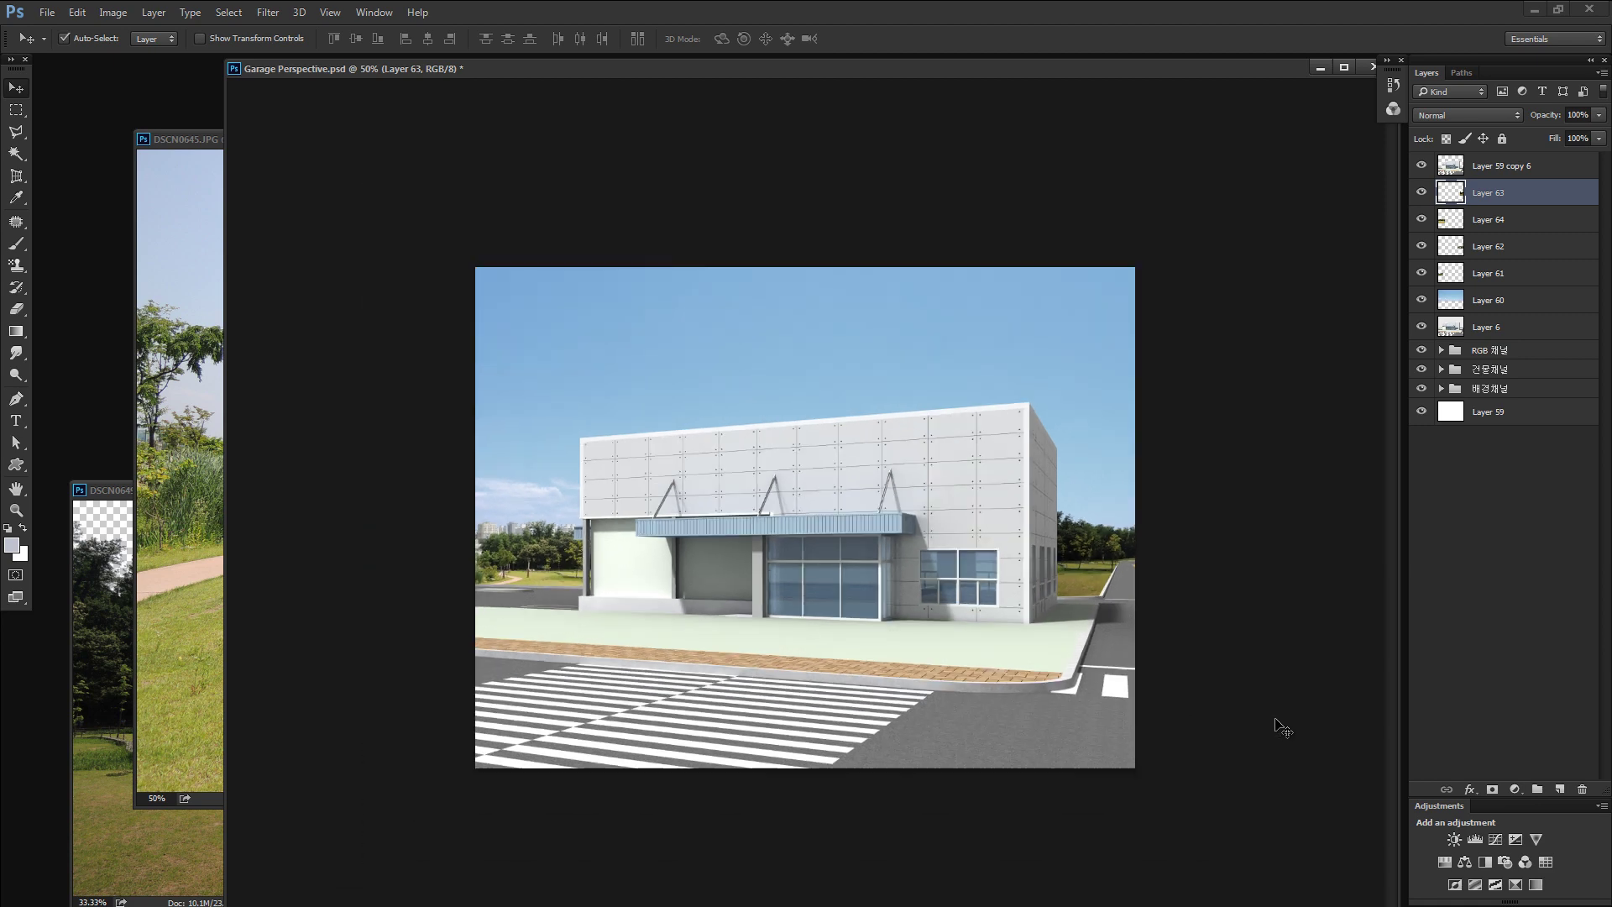
{"action": "right_click", "coordinate": [1075, 563]}
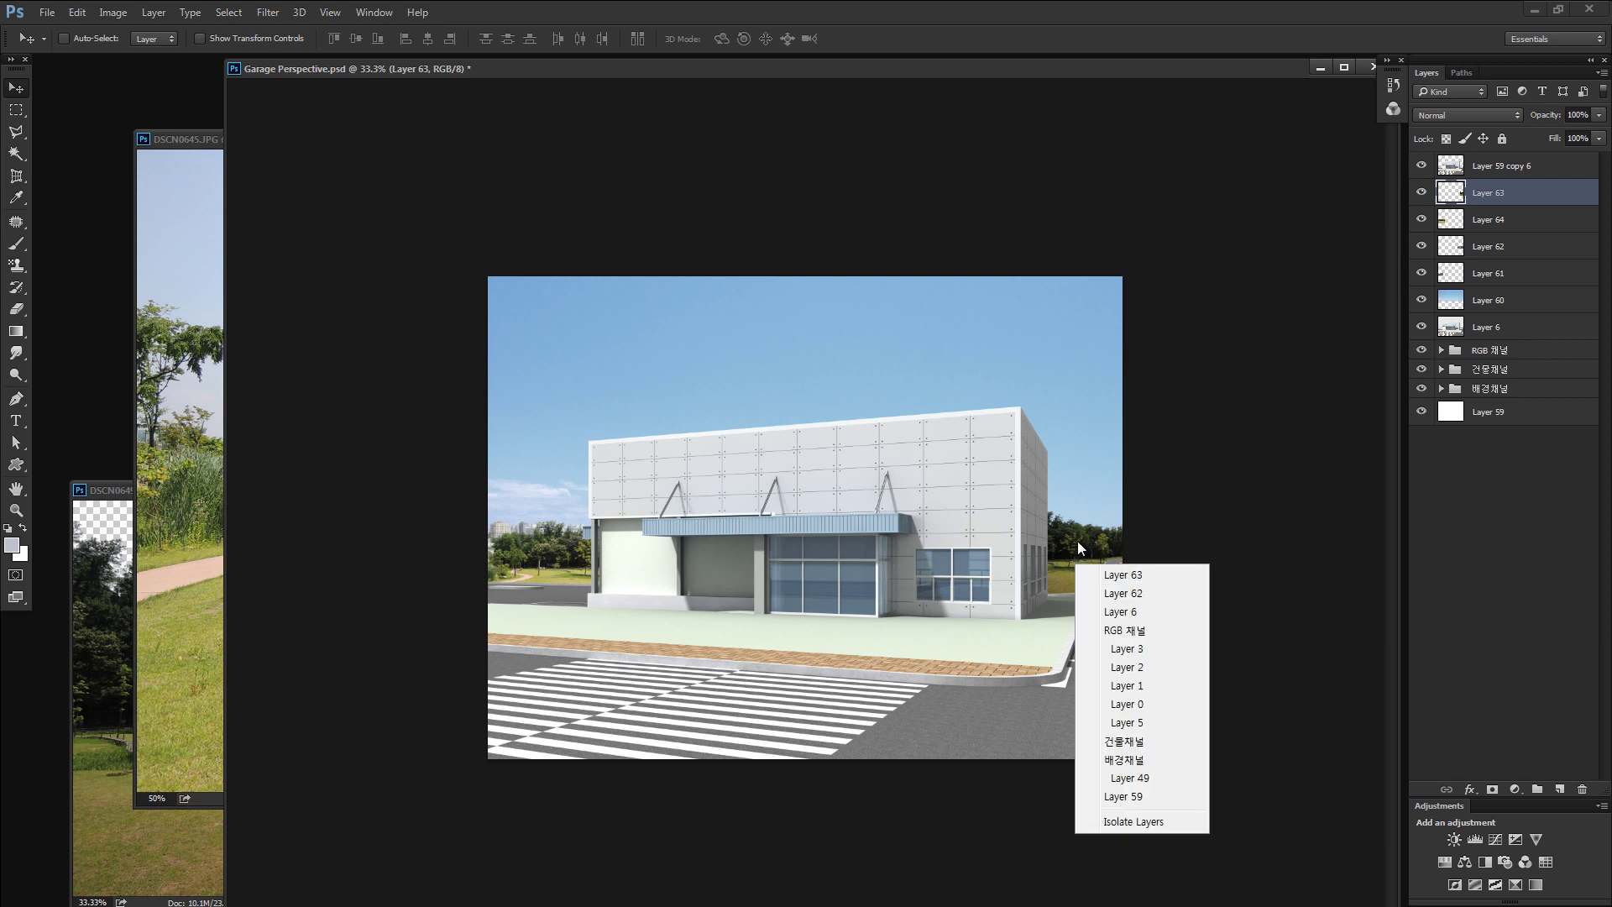
{"action": "left_click", "coordinate": [1130, 595]}
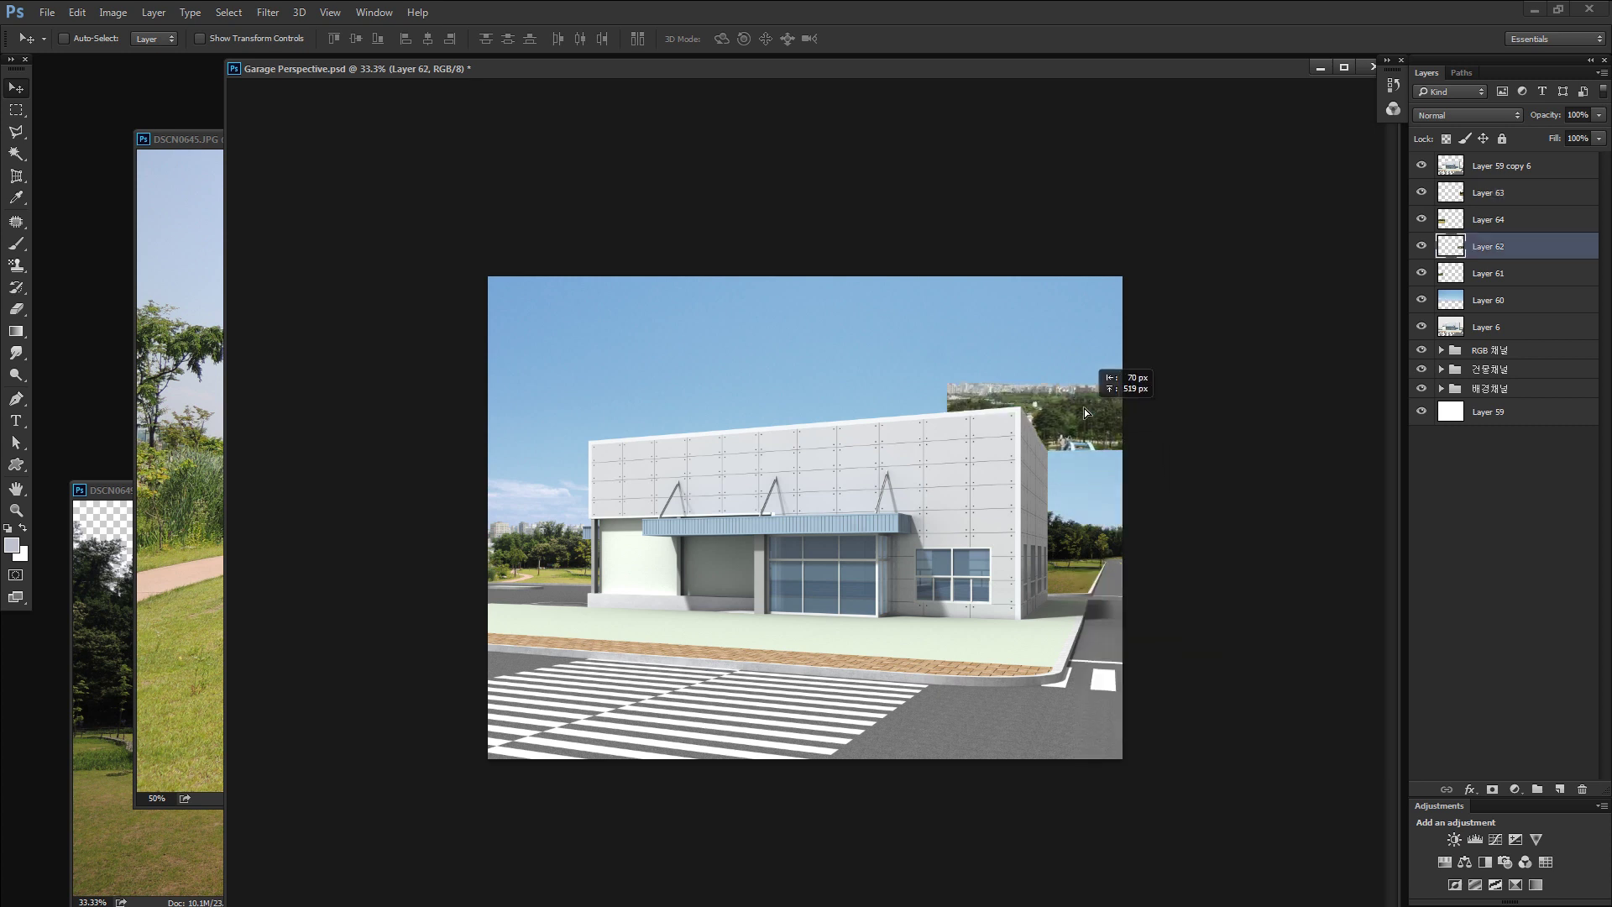
{"action": "mouse_move", "coordinate": [1101, 489]}
{"action": "left_mouse_down"}
{"action": "mouse_move", "coordinate": [1150, 502]}
{"action": "mouse_move", "coordinate": [1130, 515]}
{"action": "left_mouse_up"}
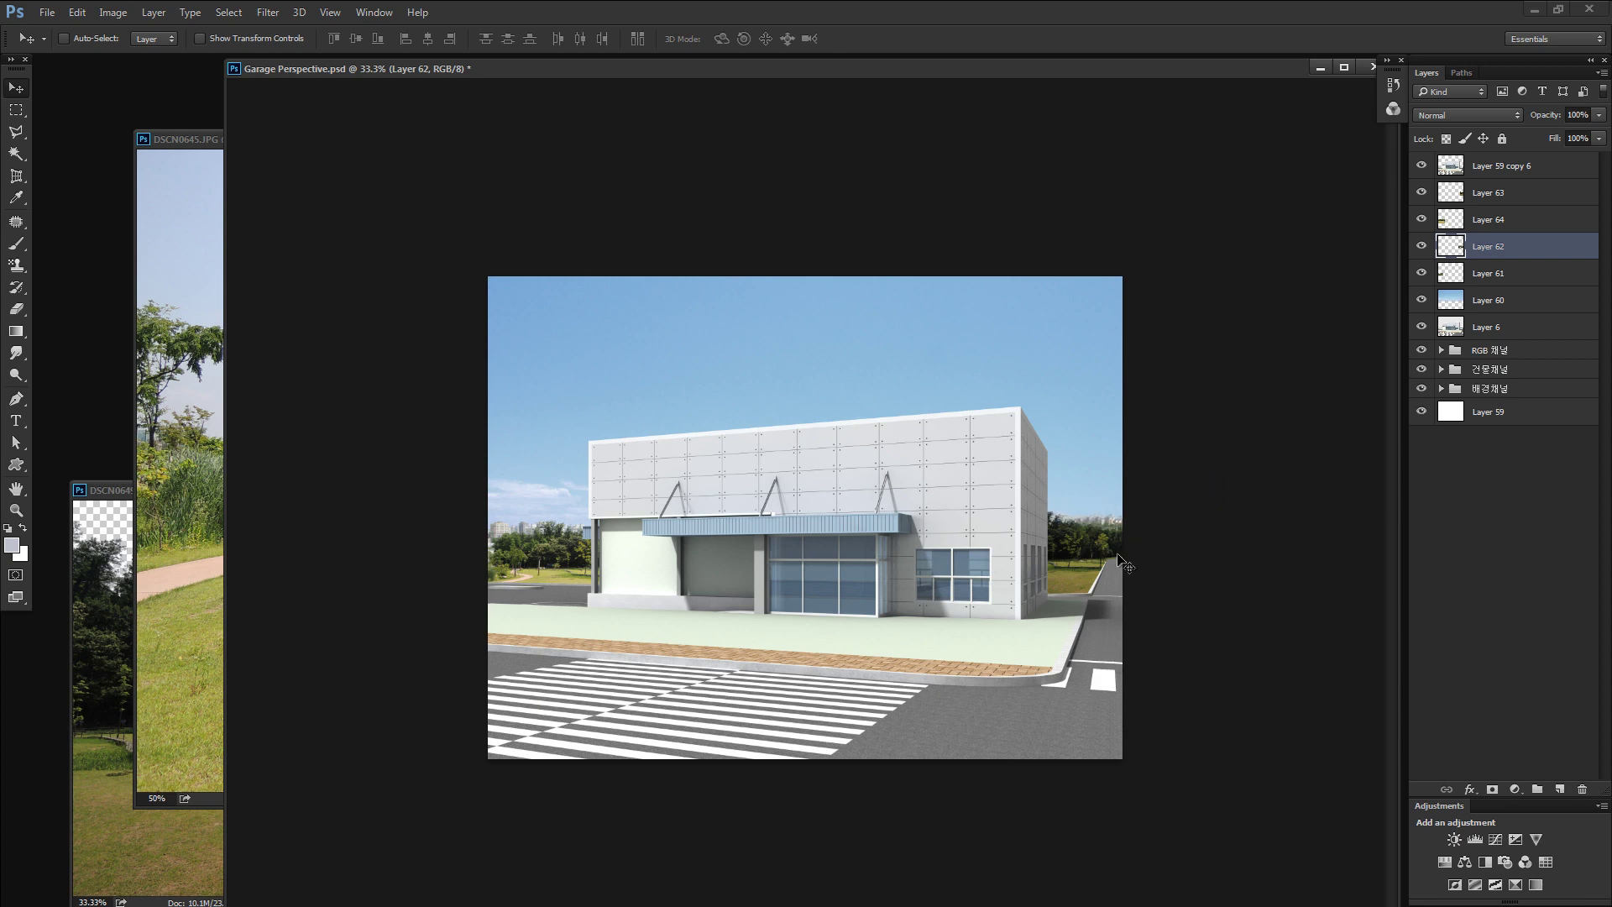
{"action": "key", "text": "z"}
{"action": "mouse_move", "coordinate": [1044, 525]}
{"action": "left_mouse_down"}
{"action": "mouse_move", "coordinate": [1174, 512]}
{"action": "mouse_move", "coordinate": [1131, 521]}
{"action": "left_mouse_up"}
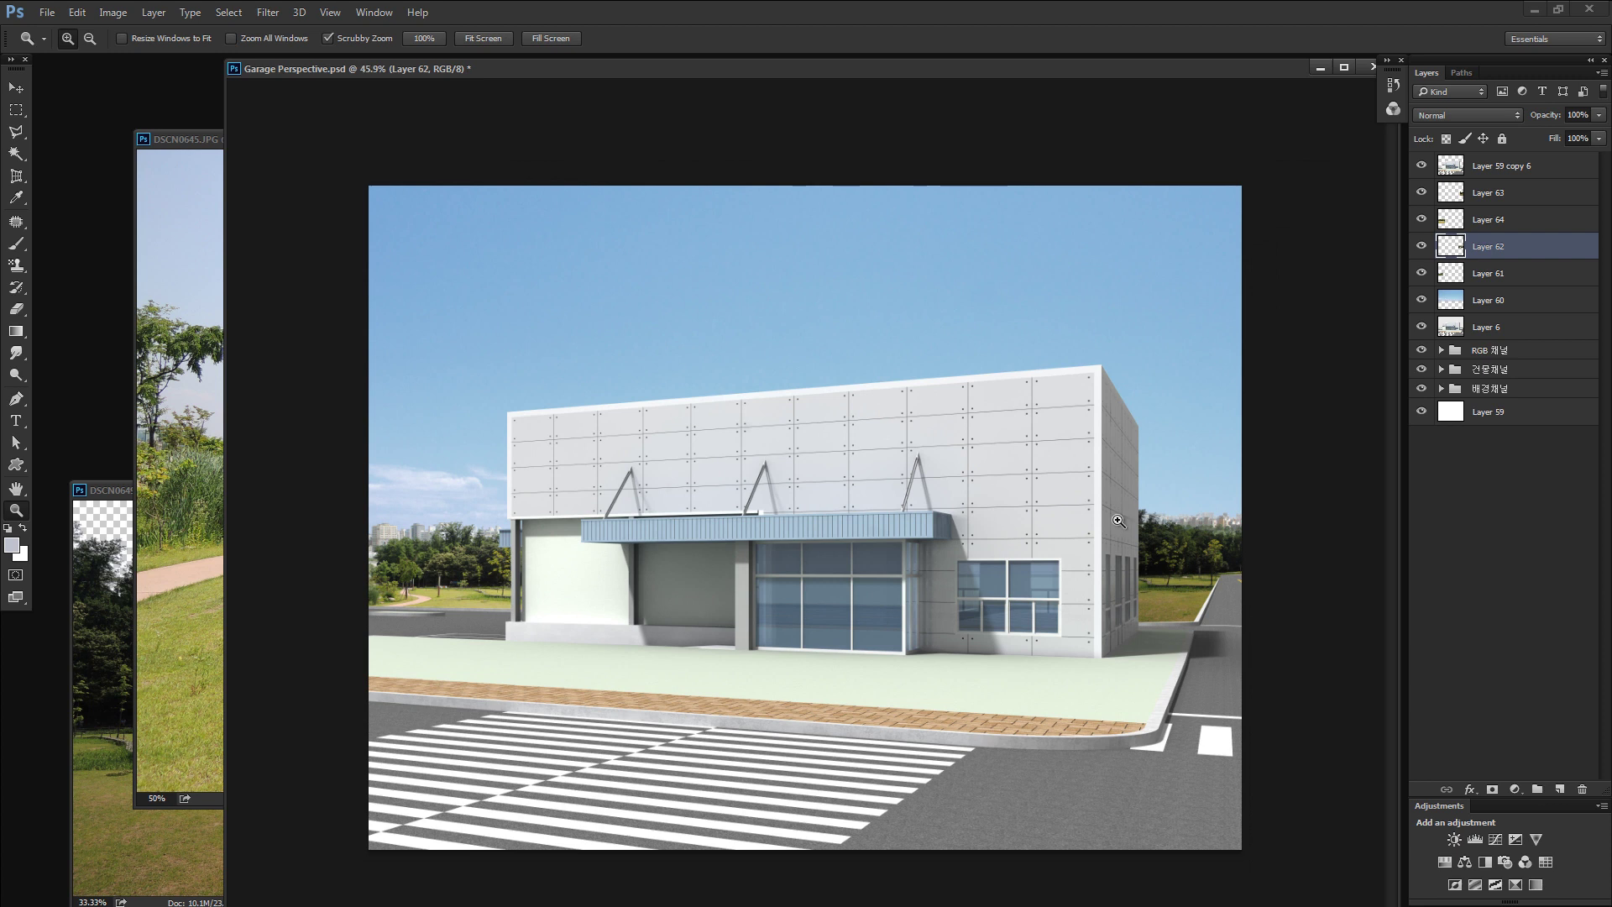